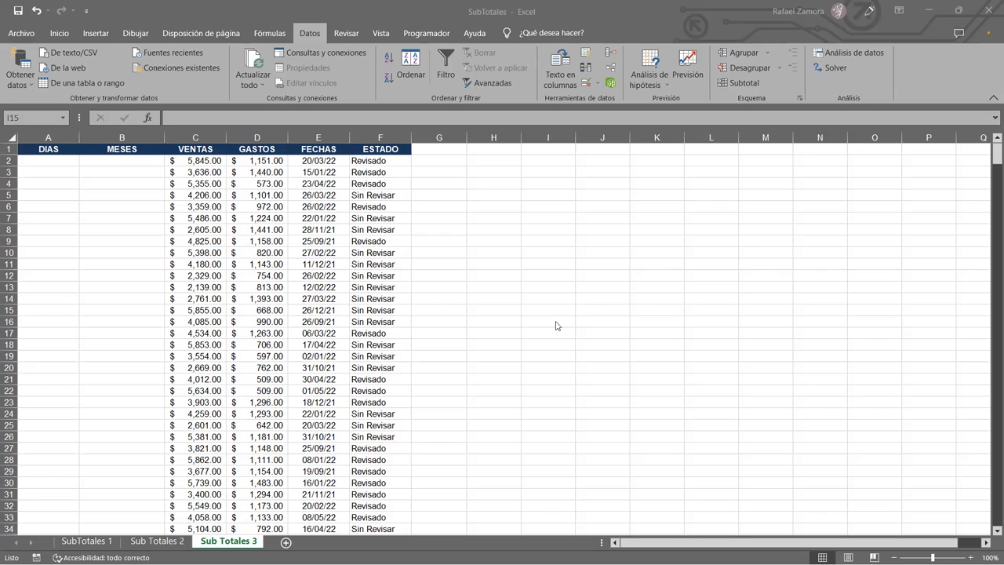
Step: Widen the FECHAS column (E) slightly on the Sub Totales 3 sheet
key("alt+Tab")
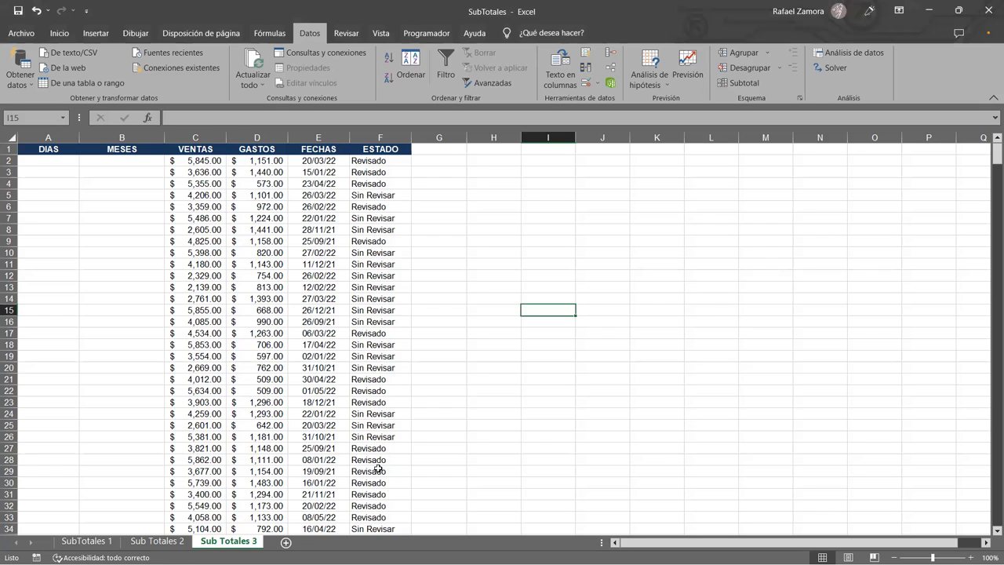
key("alt+Tab")
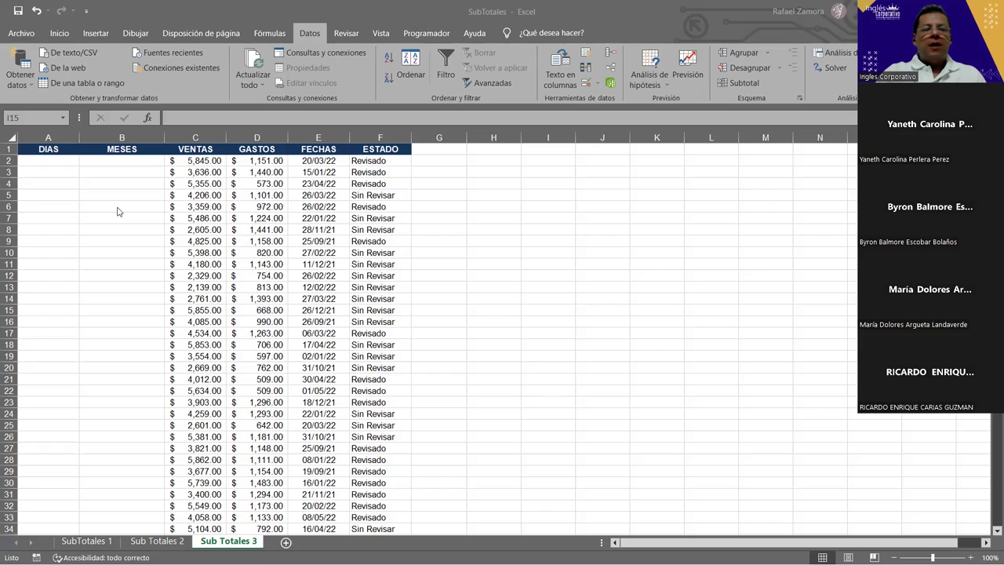
left_click_drag(47, 161, 61, 259)
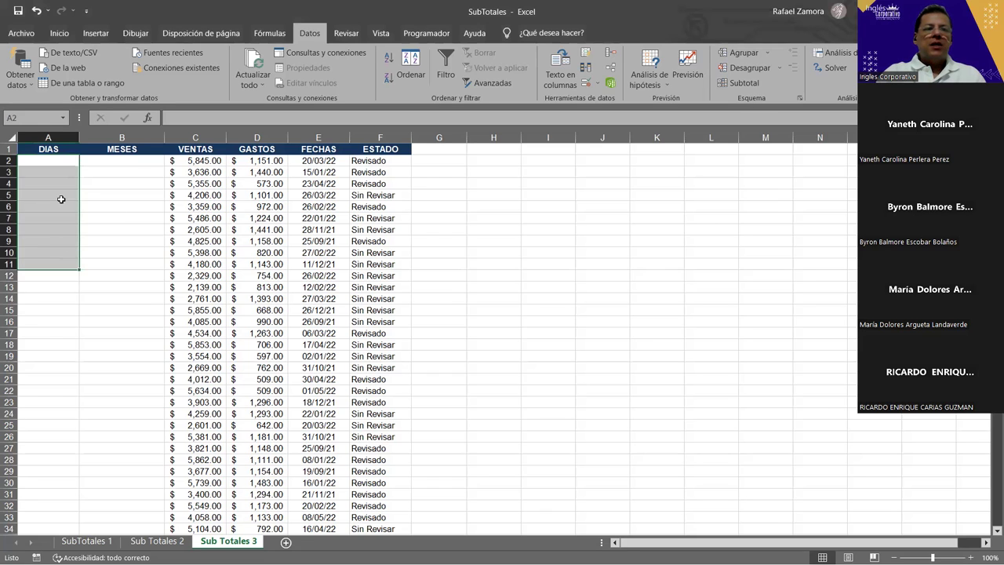
left_click(60, 197)
left_click(58, 168)
left_click(134, 196)
left_click(196, 173)
left_click(236, 173)
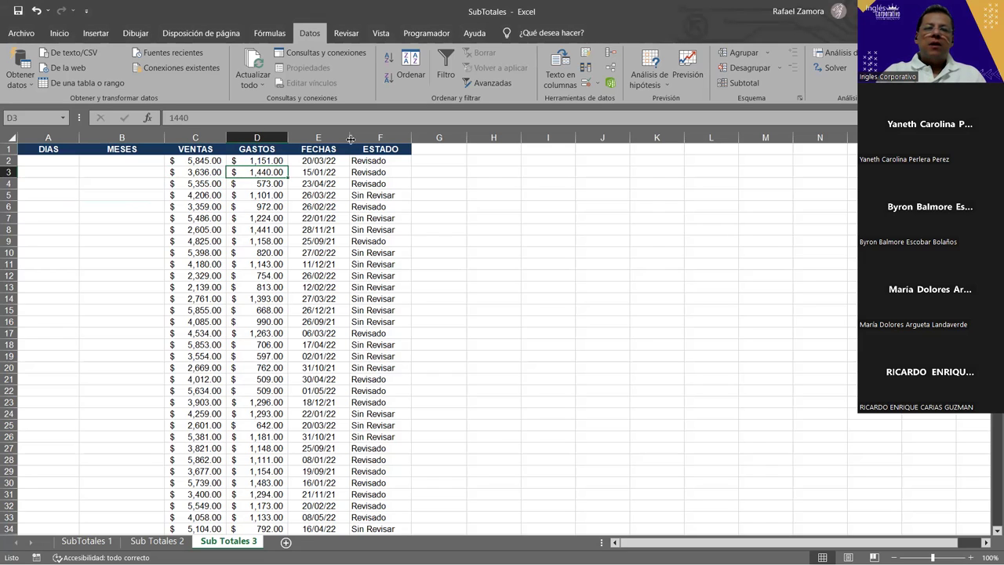
left_click_drag(351, 139, 359, 139)
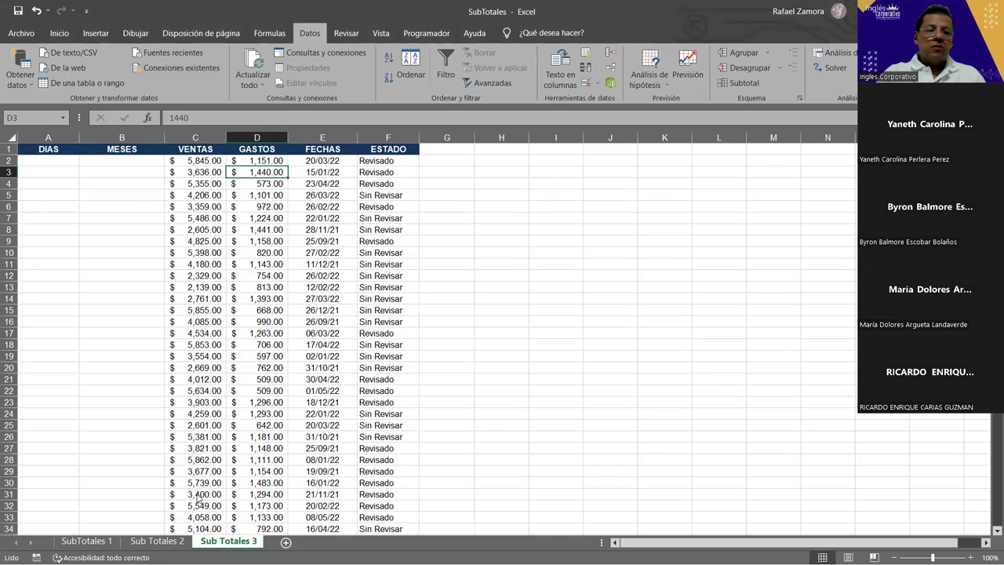
Step: Review the Sub Totales 2 and SubTotales 1 sheets, then return to Sub Totales 3
left_click(165, 542)
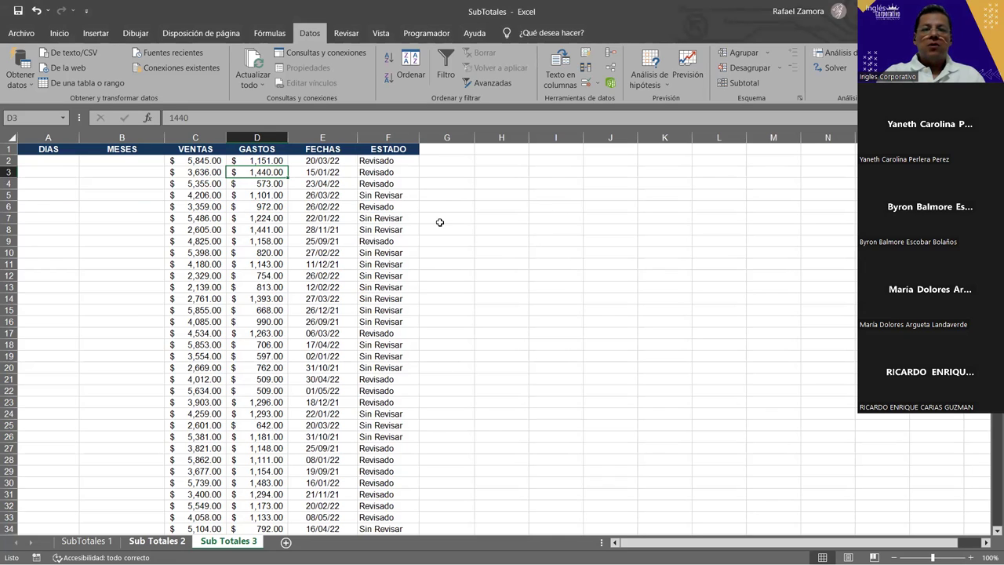
left_click(86, 541)
scroll(489, 217, "up", 6)
scroll(489, 218, "up", 2)
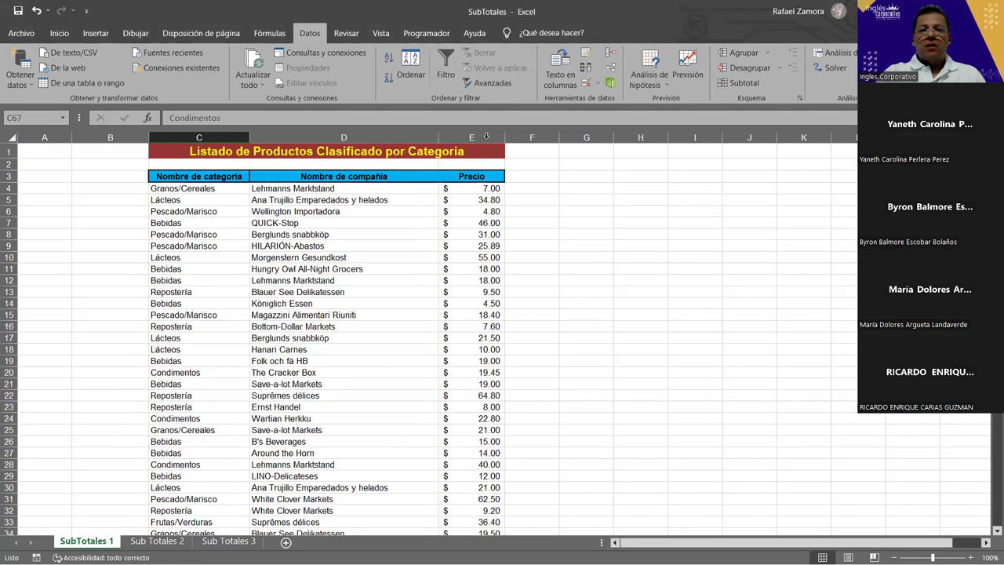
left_click(216, 542)
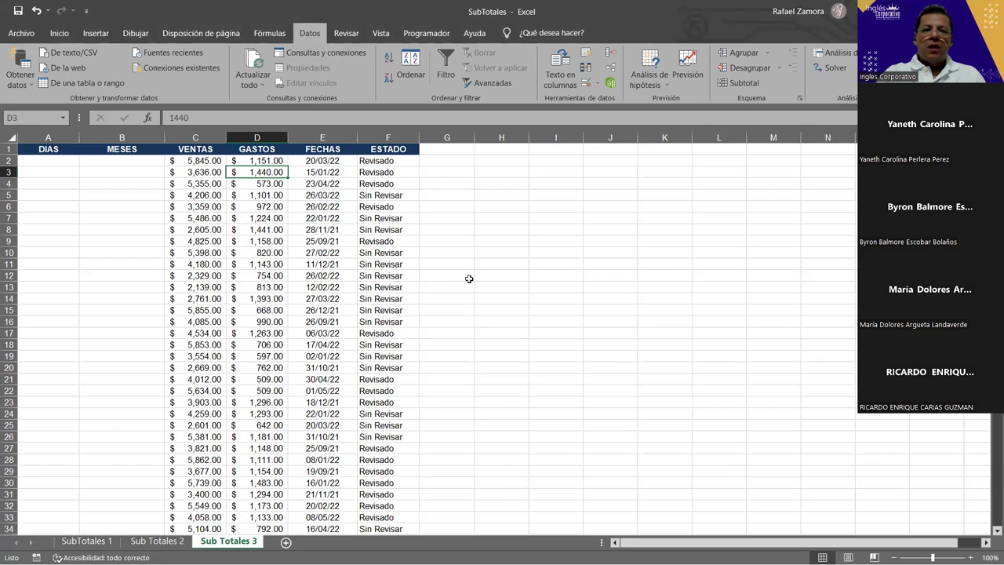
left_click(276, 274)
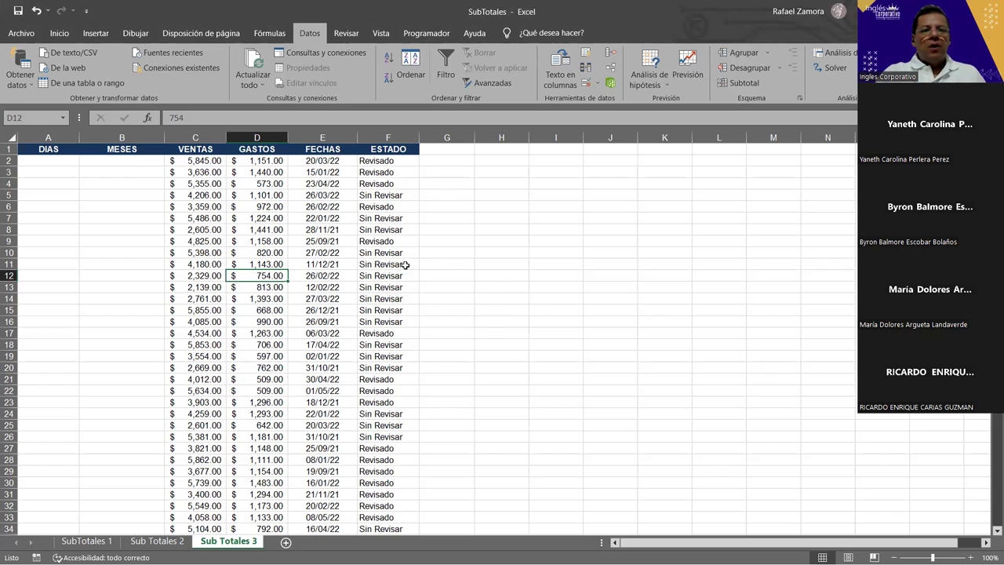
left_click(204, 181)
left_click(273, 173)
left_click(346, 197)
left_click(376, 193)
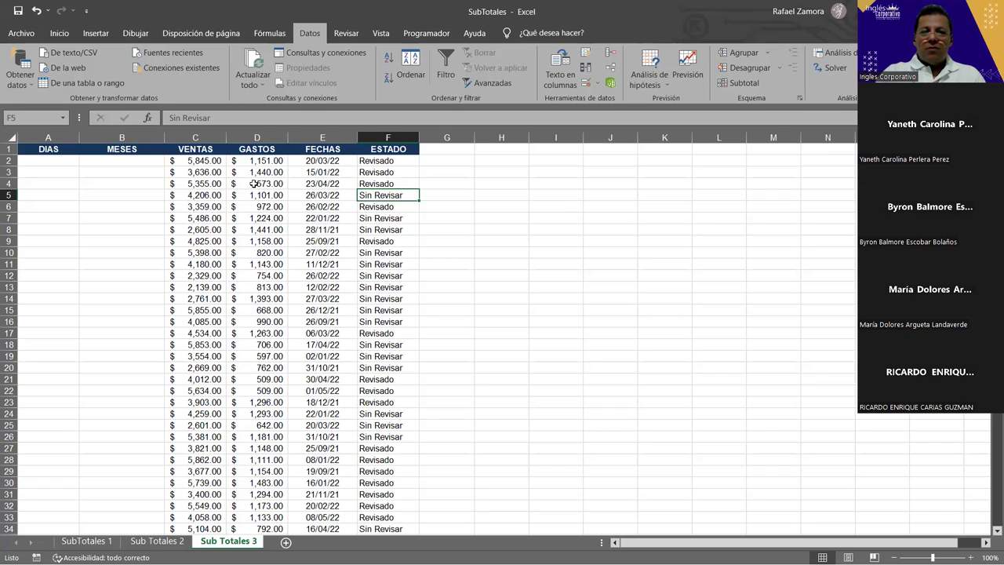
left_click(51, 158)
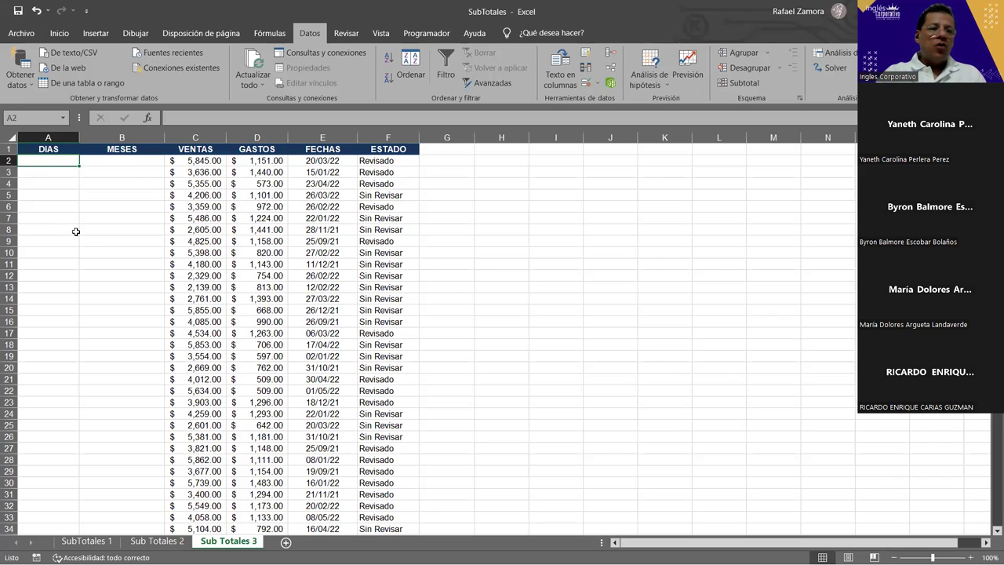
left_click(114, 183)
left_click(124, 162)
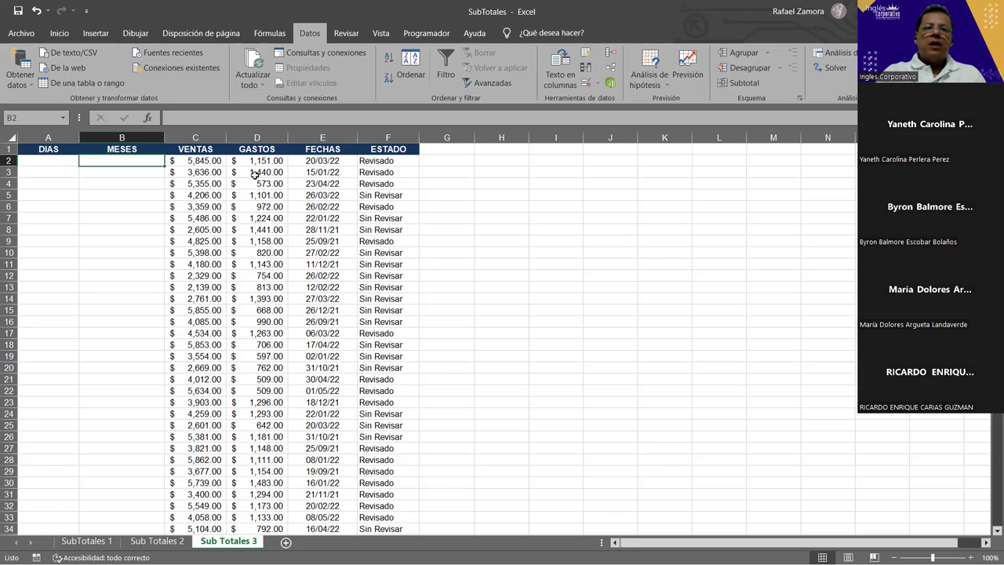
left_click_drag(66, 164, 34, 321)
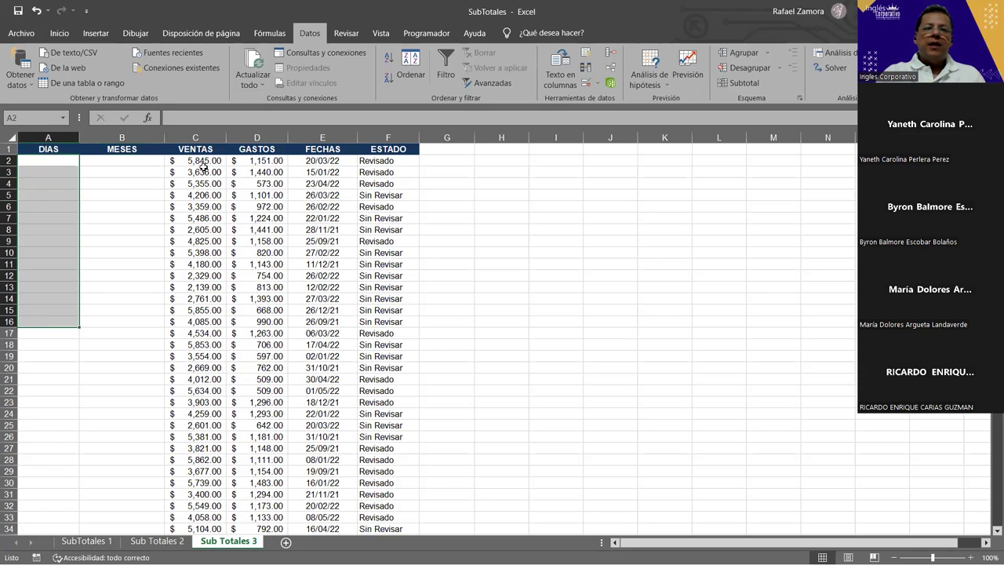
left_click(336, 163)
left_click(144, 163)
left_click(140, 309, "shift")
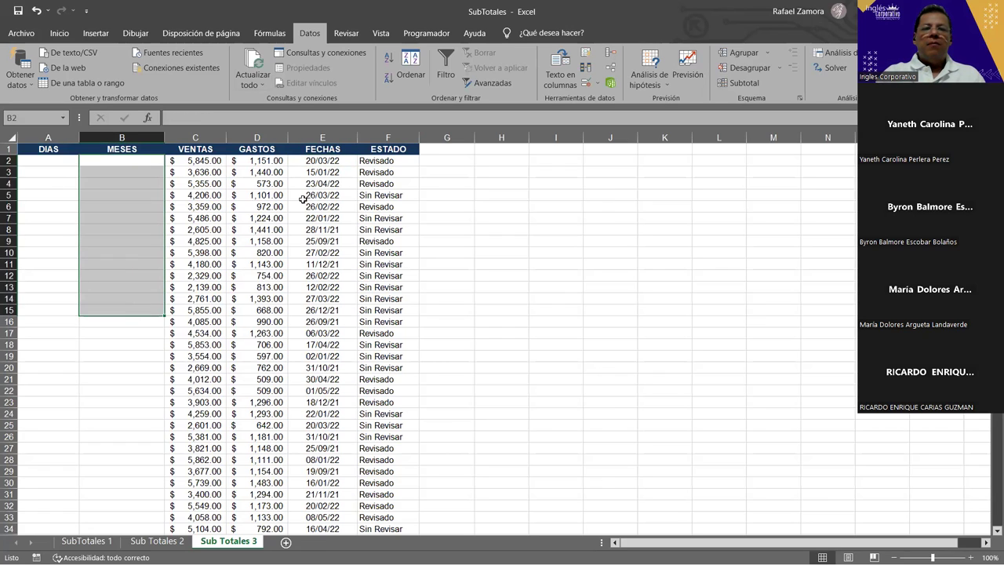
left_click(344, 165)
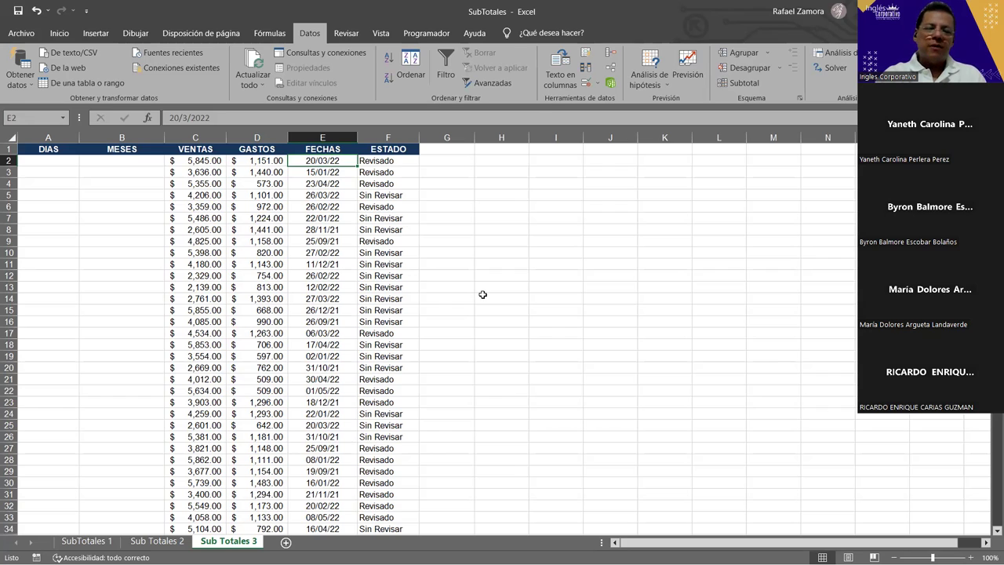
Step: Enter the word TEXTO in cell H3, beside the sales table
left_click(523, 261)
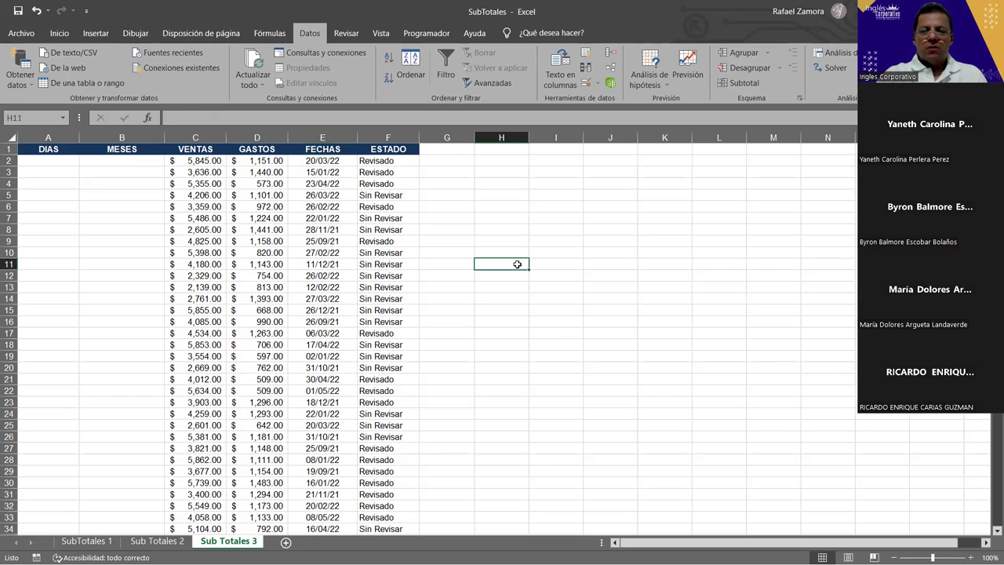
left_click(522, 172)
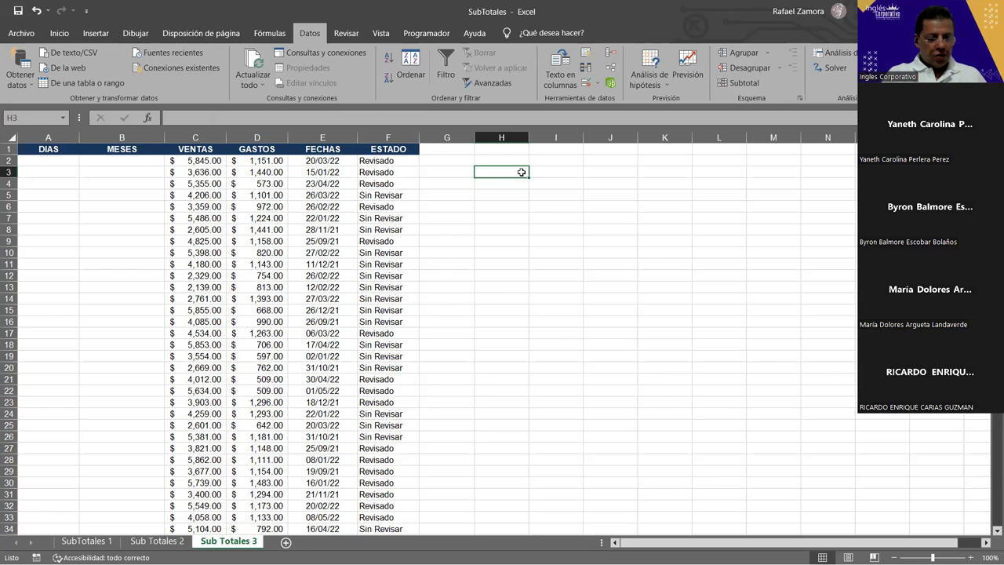
type("TEXTO")
key("Return")
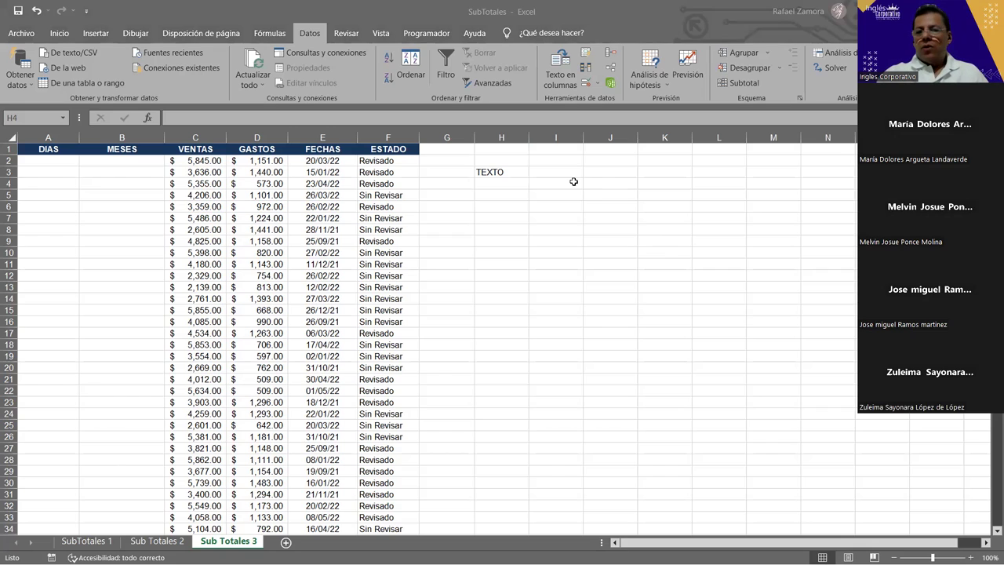
left_click(526, 184)
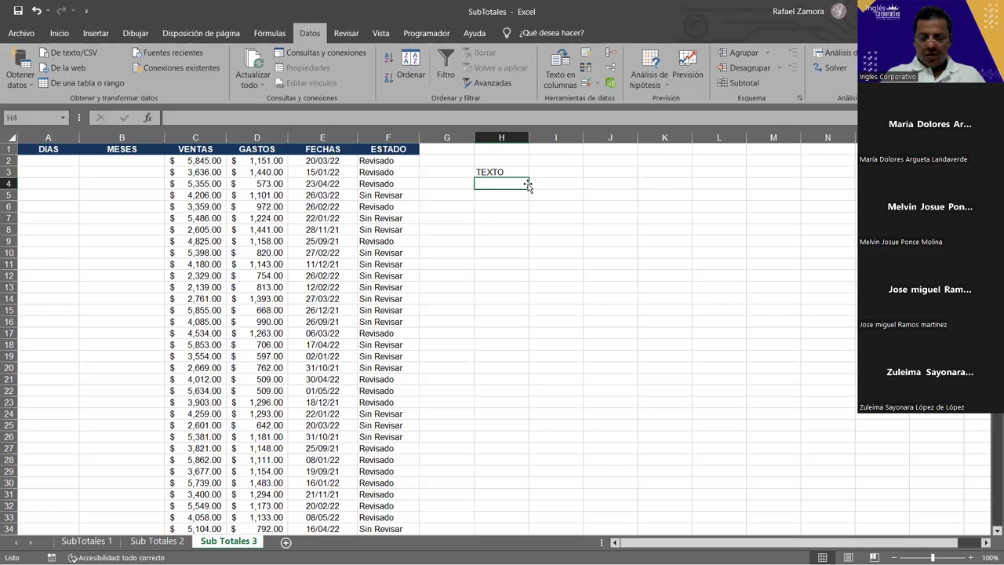
Step: Enter ESTEXTO in cell H4 under TEXTO and move to cell J4
type("ESTEXTO")
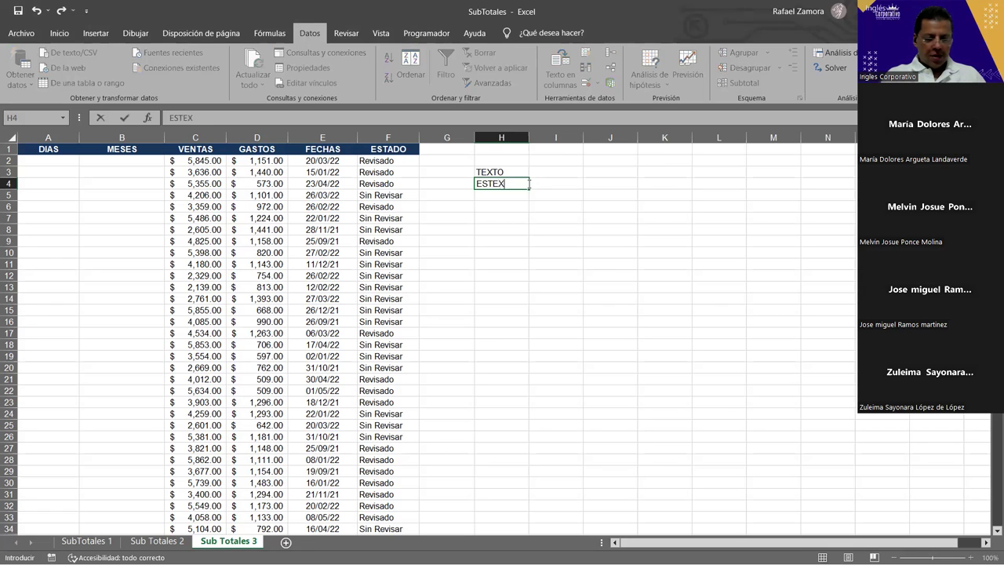
key("Return")
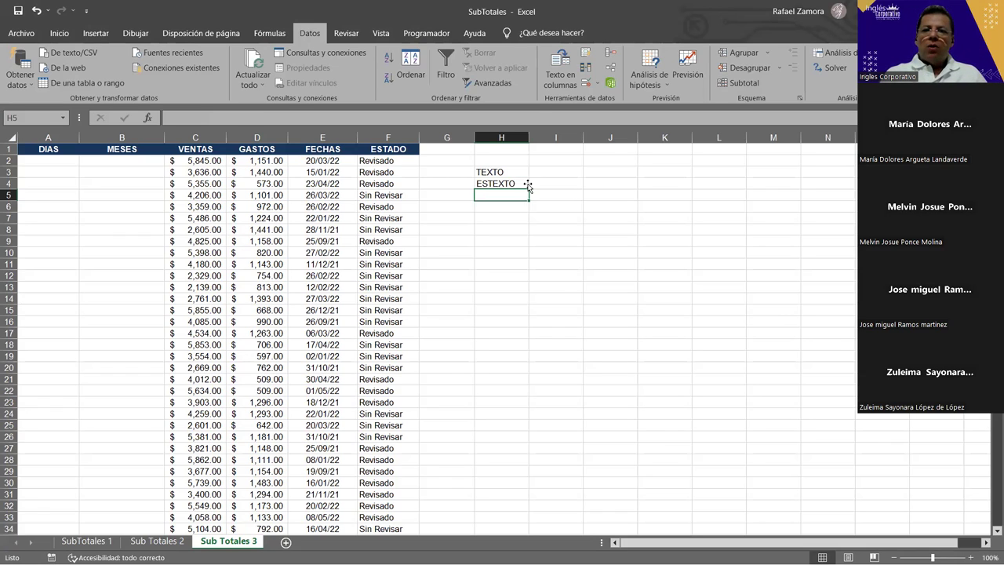
key("Up")
key("Right")
key("Right")
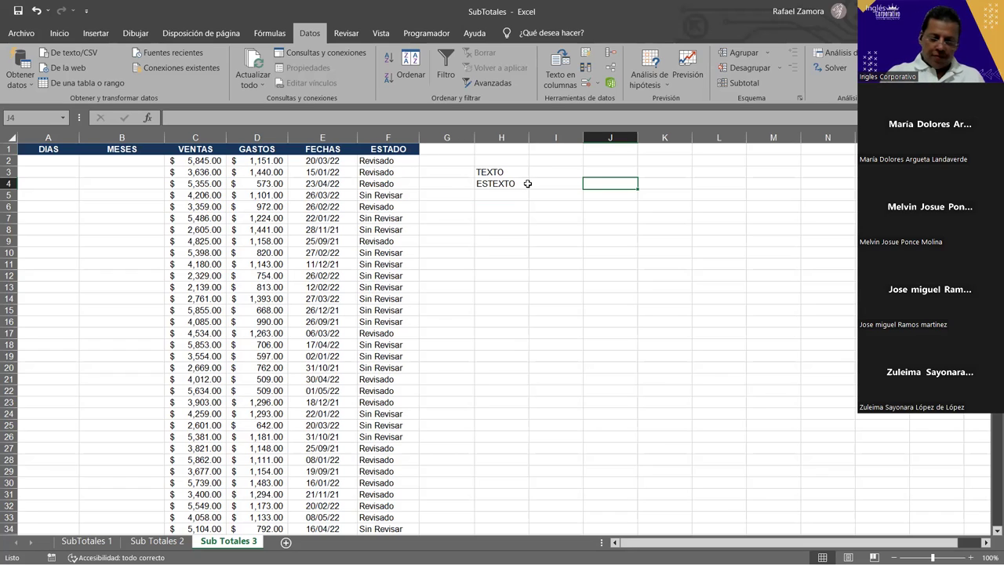
Step: Enter =ESTEXTO(F4) in J4 so it returns VERDADERO, then check the formula
type("=")
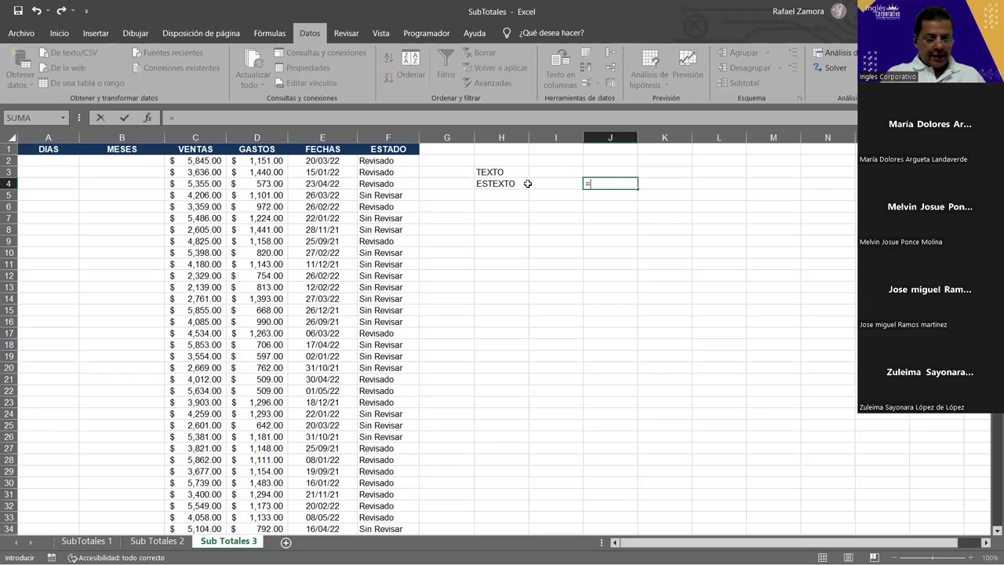
type("EST")
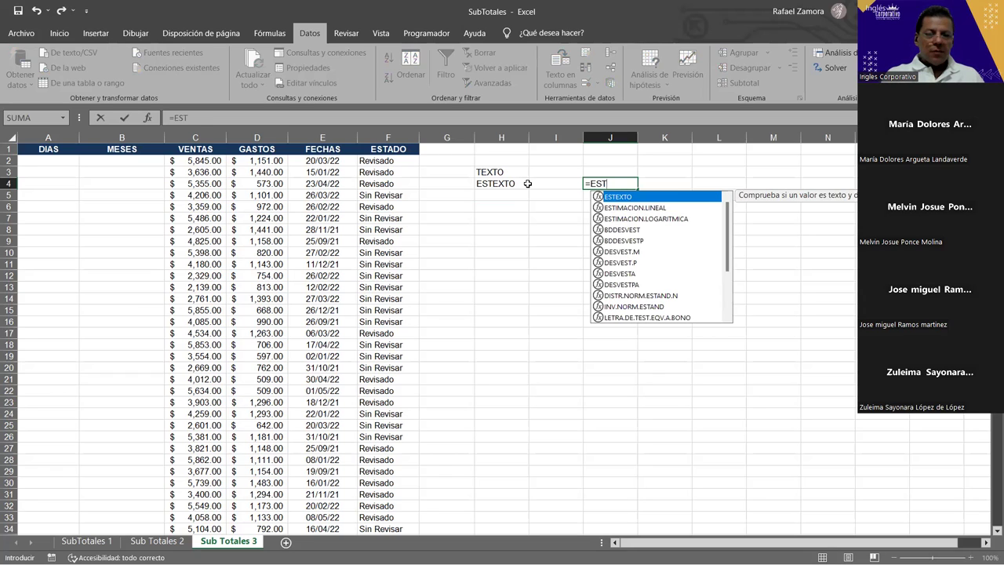
key("Tab")
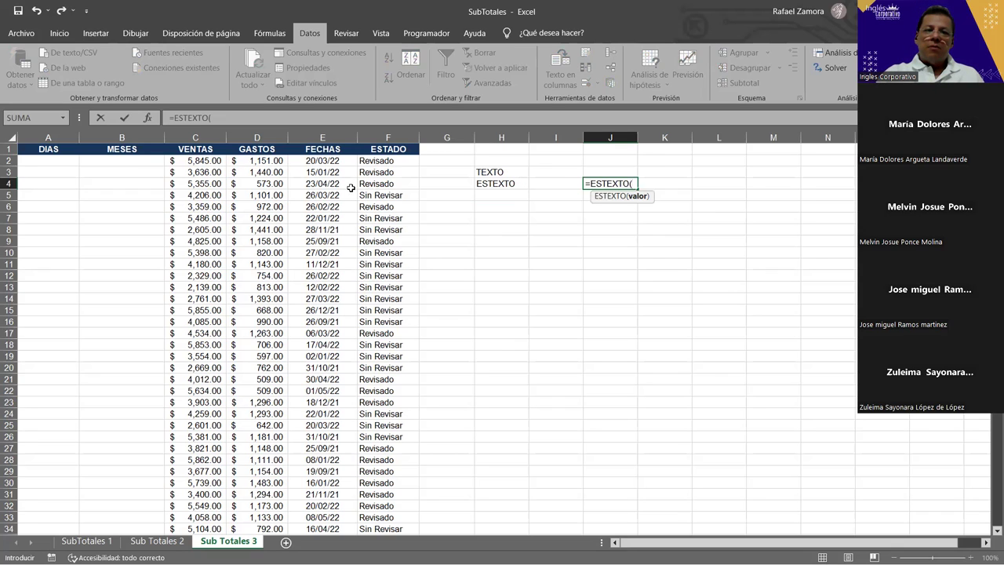
left_click(397, 185)
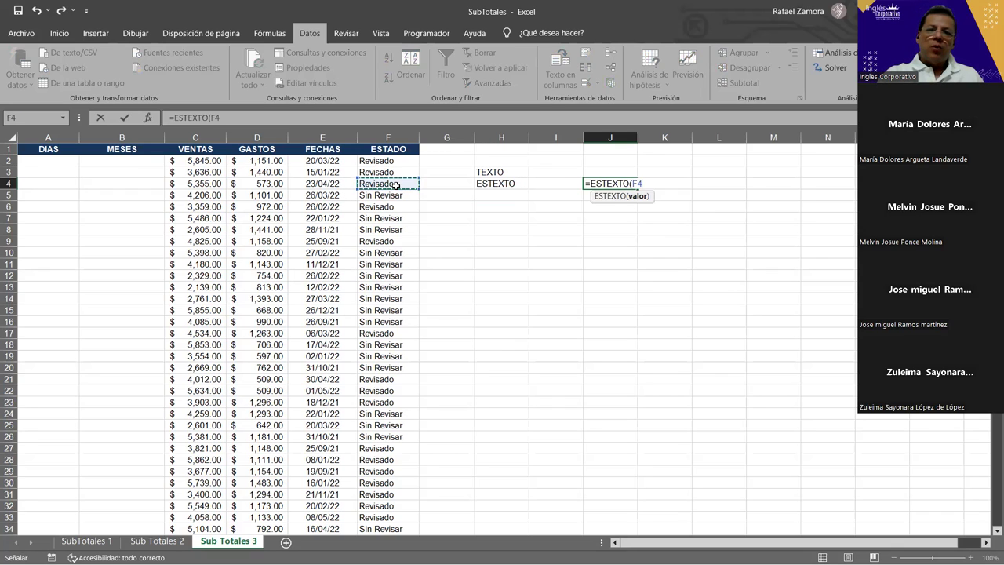
key("Return")
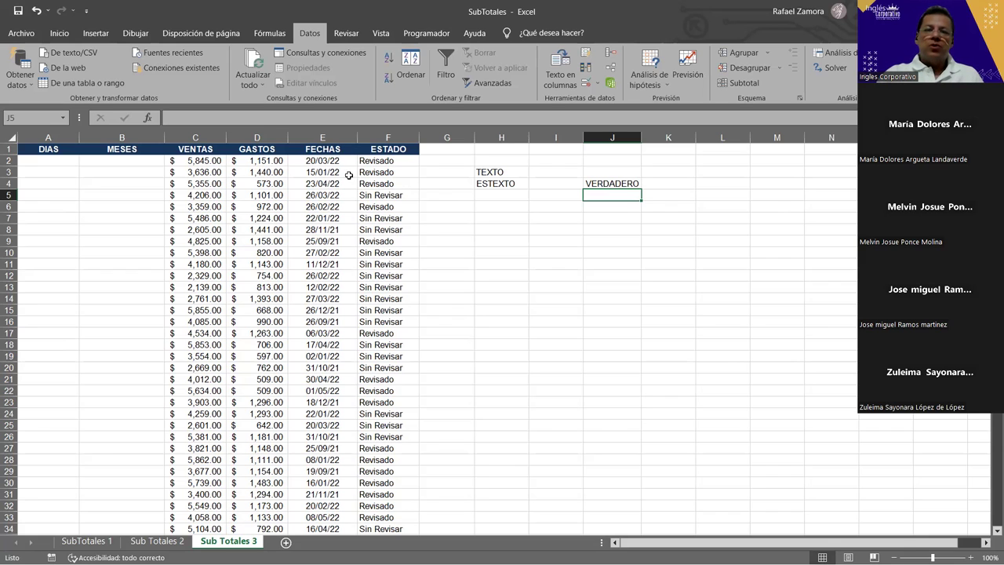
left_click(609, 173)
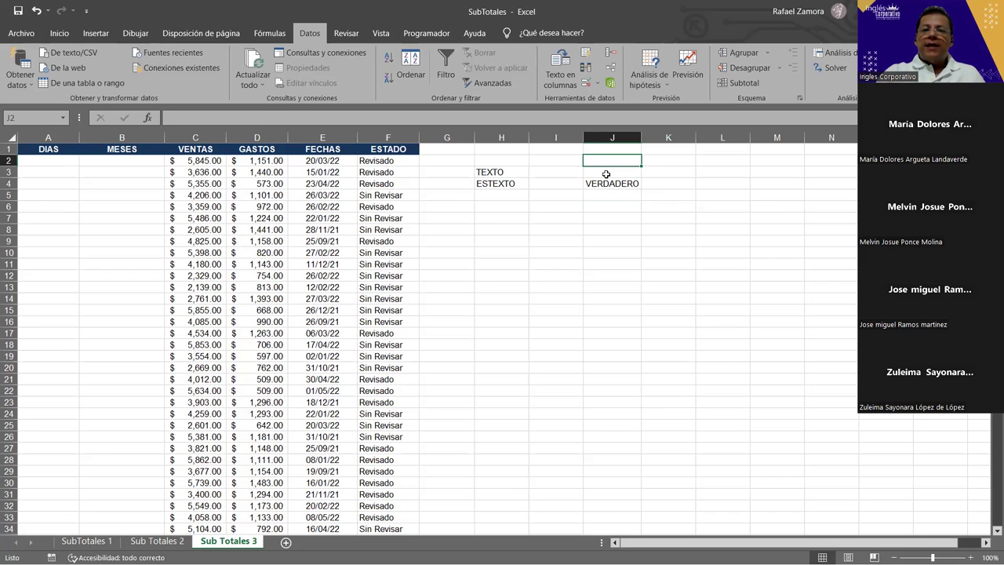
left_click(606, 174)
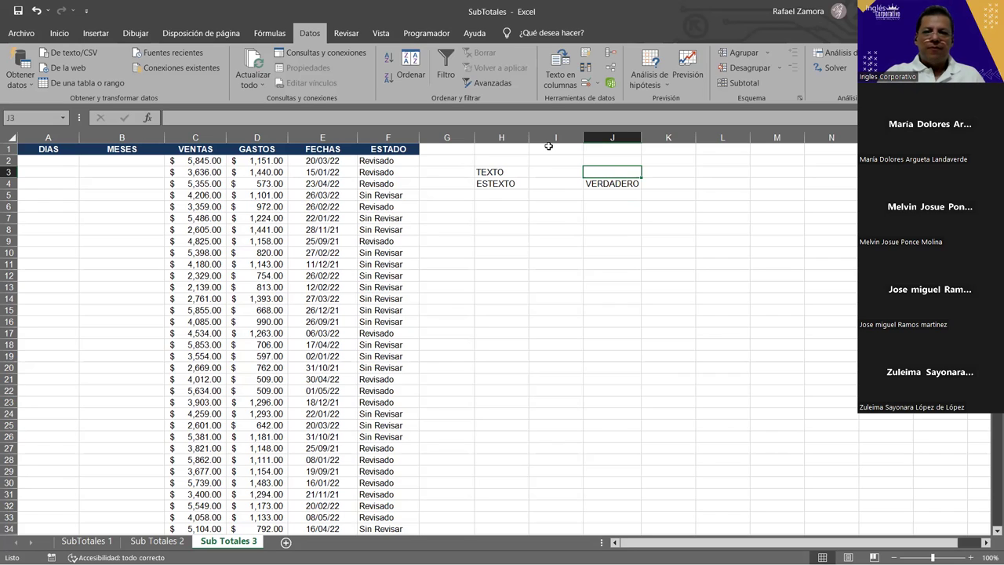
left_click(599, 183)
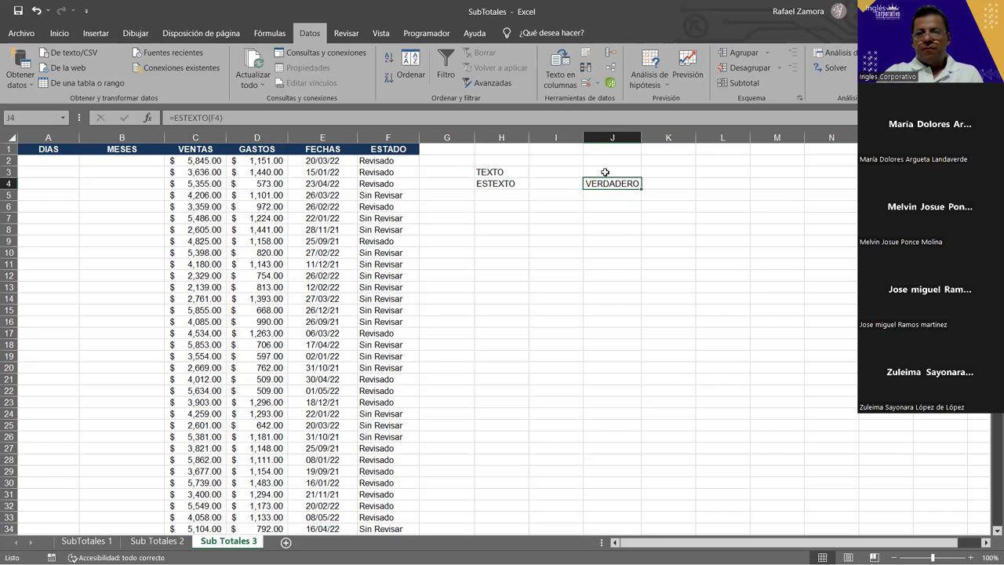
left_click(614, 171)
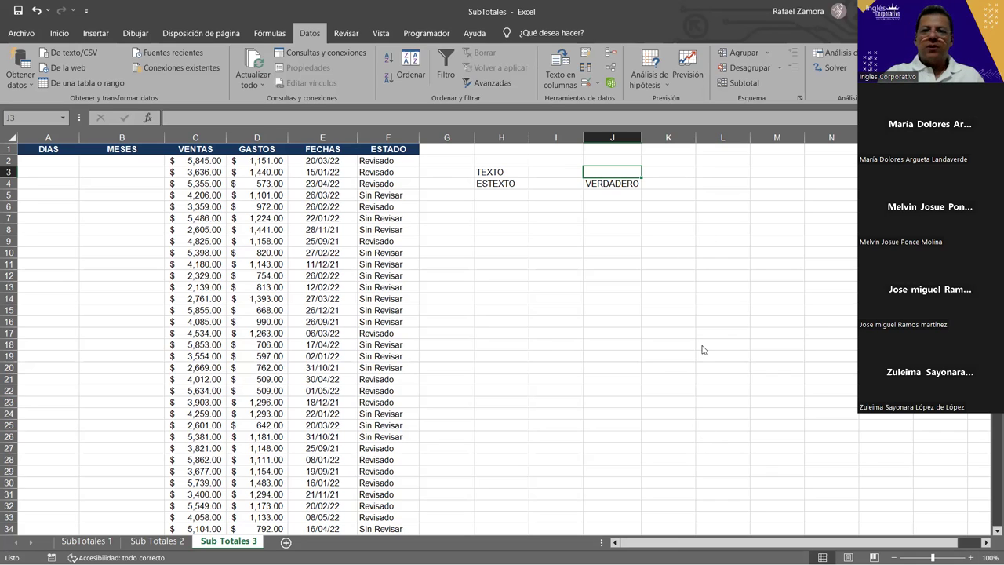
Step: Enter the date 14-4-23 in J3 (shown as 14/4/2023) and select L3
type("14-4-23")
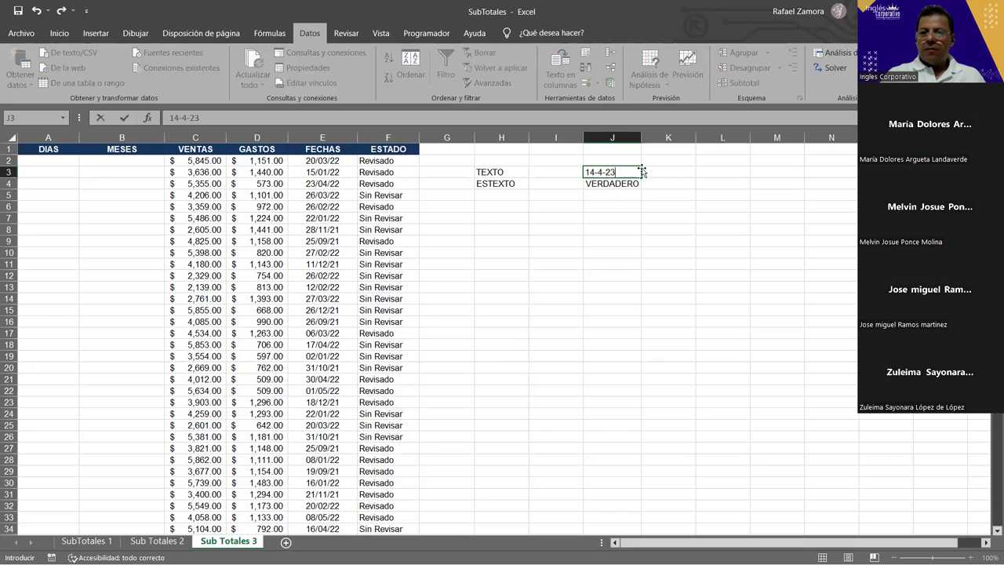
key("Return")
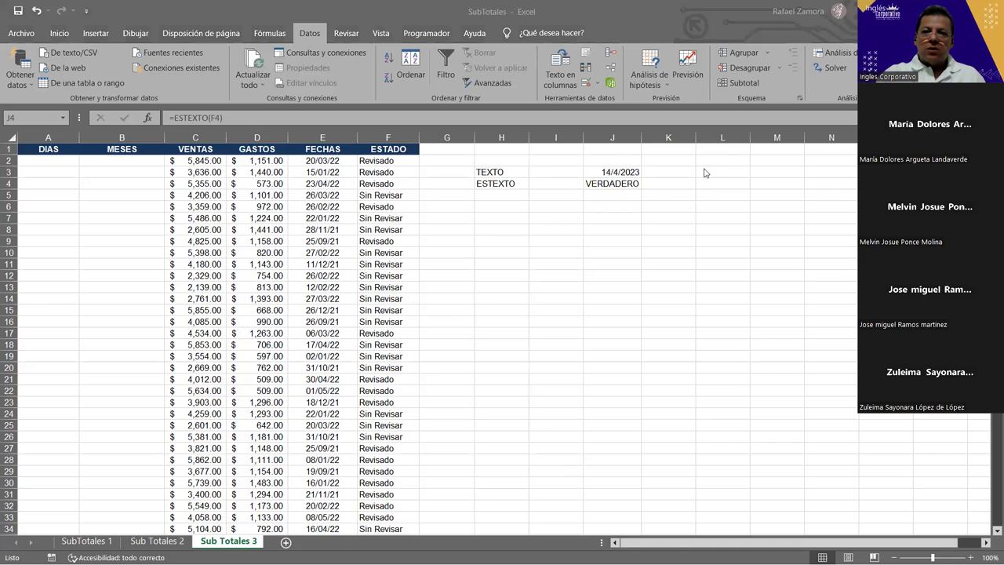
left_click_drag(706, 160, 706, 172)
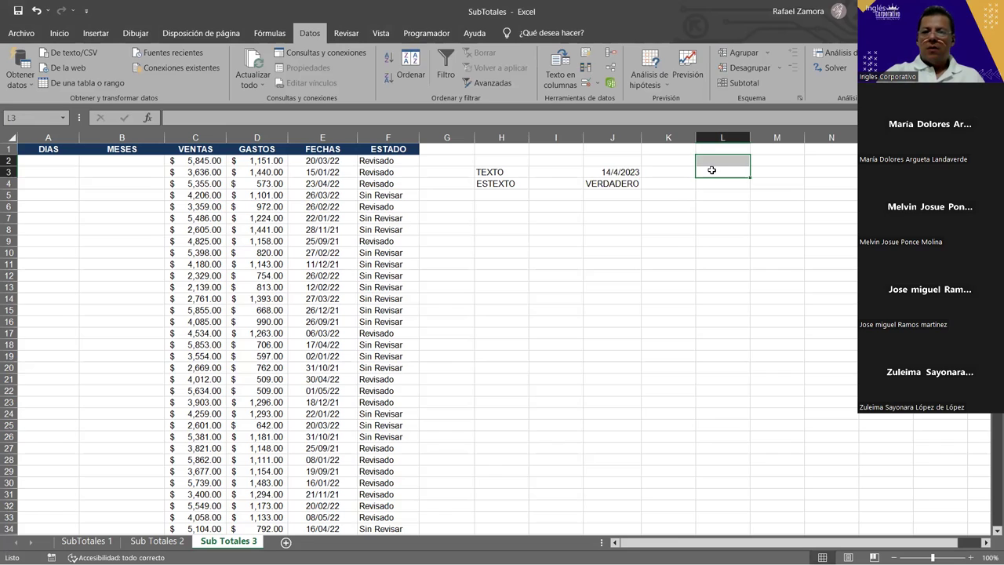
left_click(711, 170)
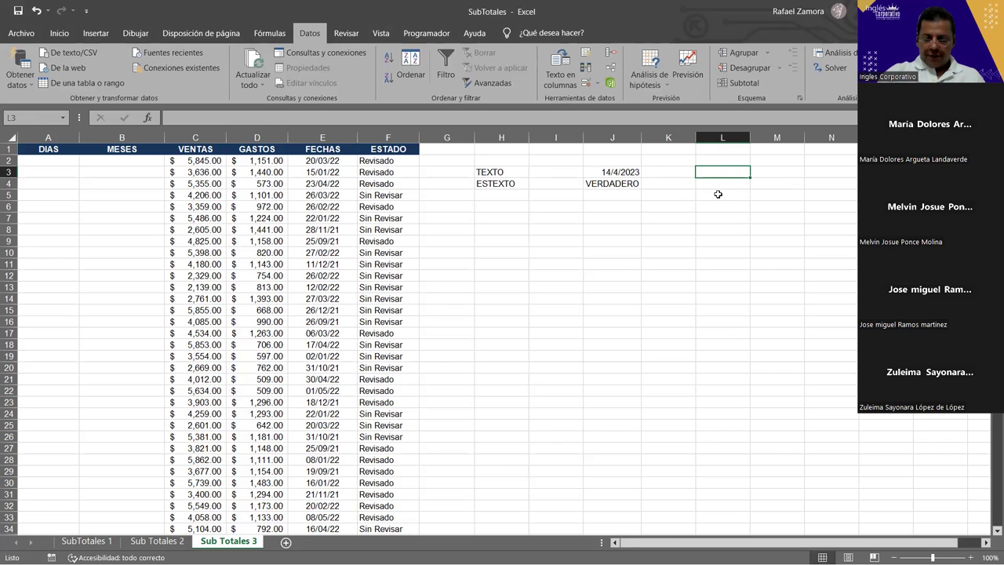
Step: Enter =TEXTO(J3,"mm") in L3 to show the month of the J3 date
type("=")
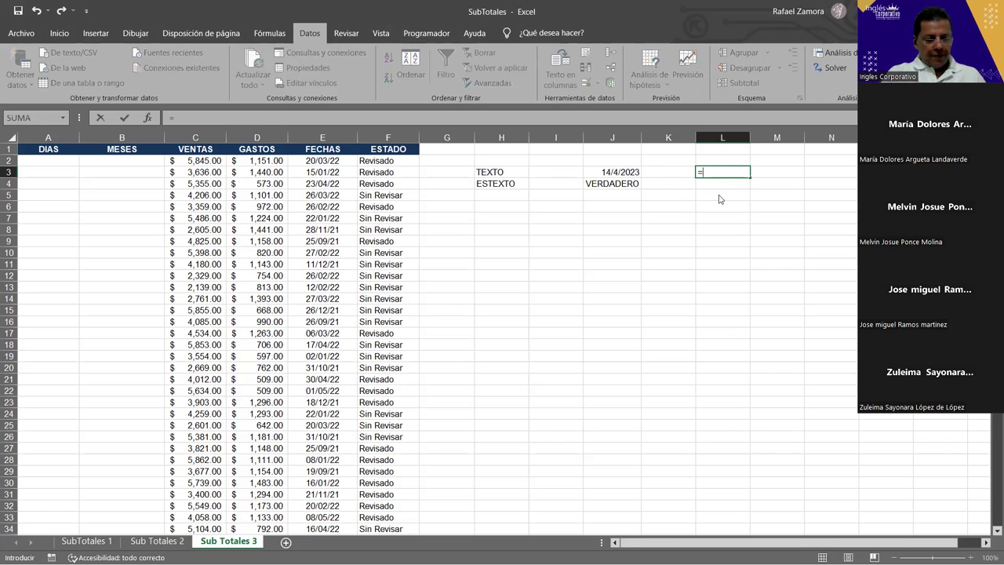
type("TEXTO(")
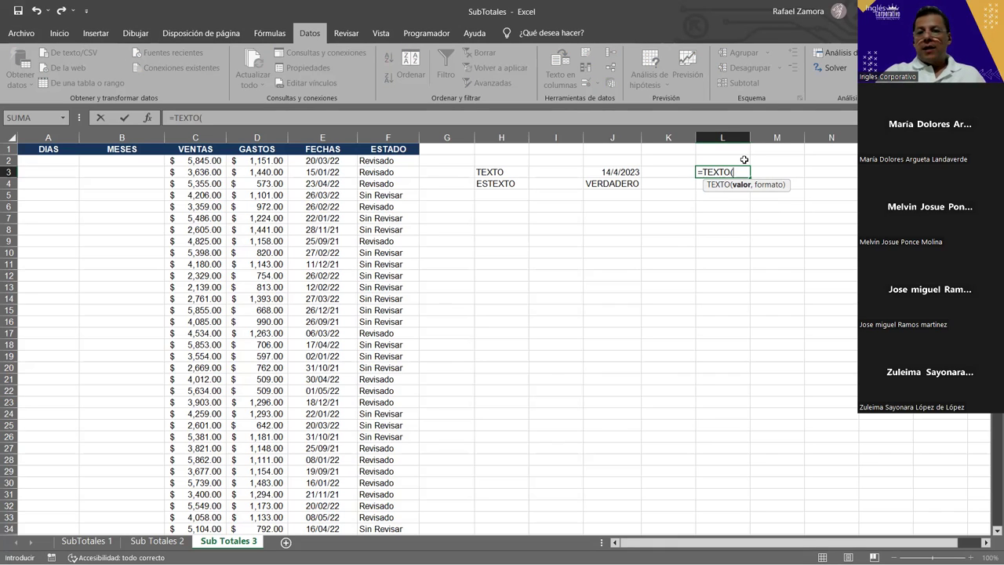
left_click(617, 171)
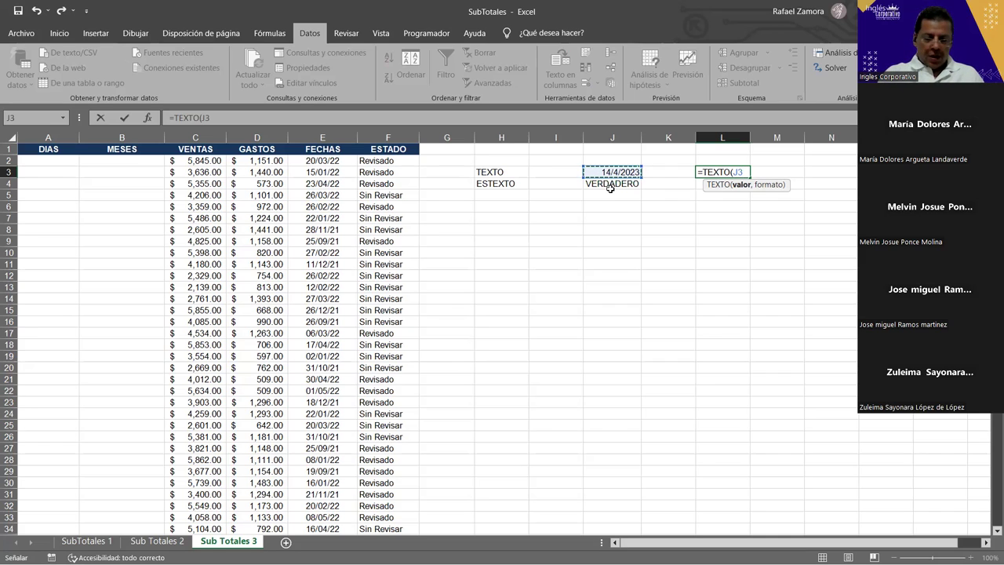
type(",")
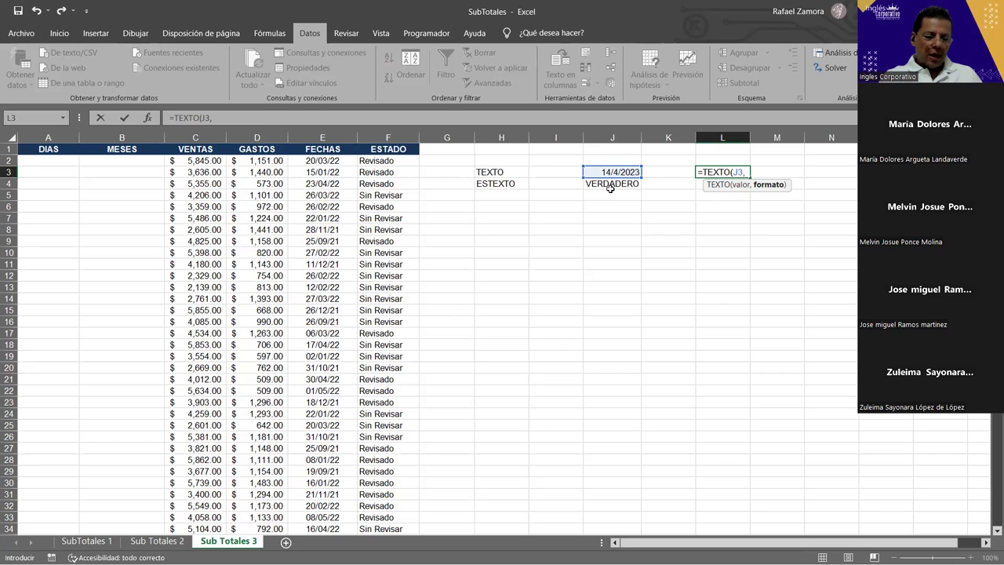
type("\"")
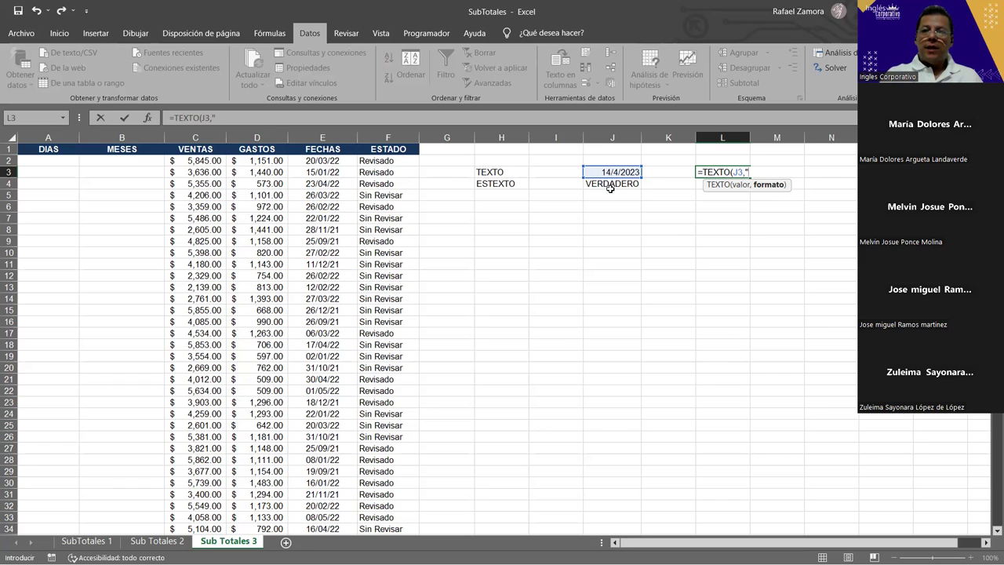
type("M")
key("BackSpace")
type("mm")
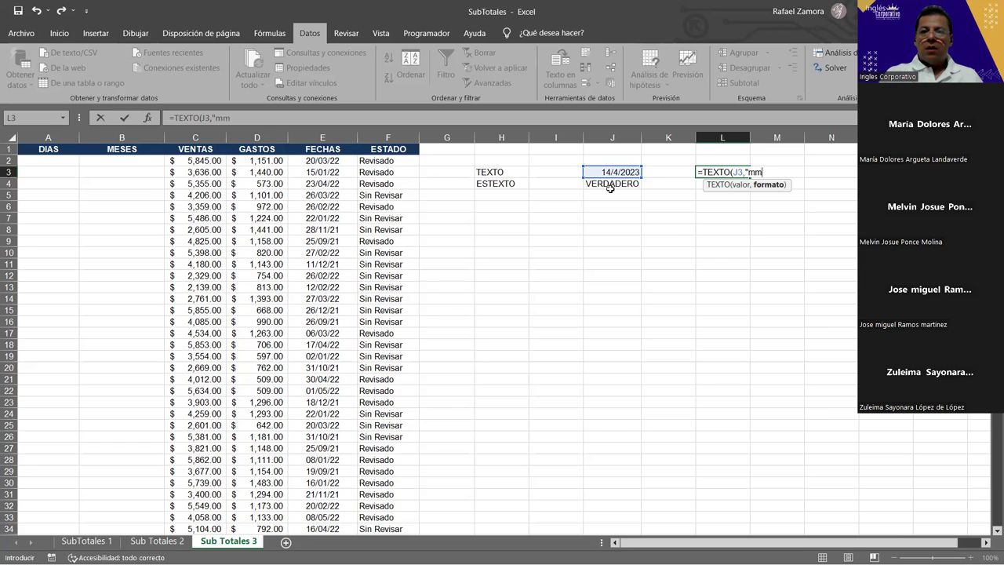
type("\"")
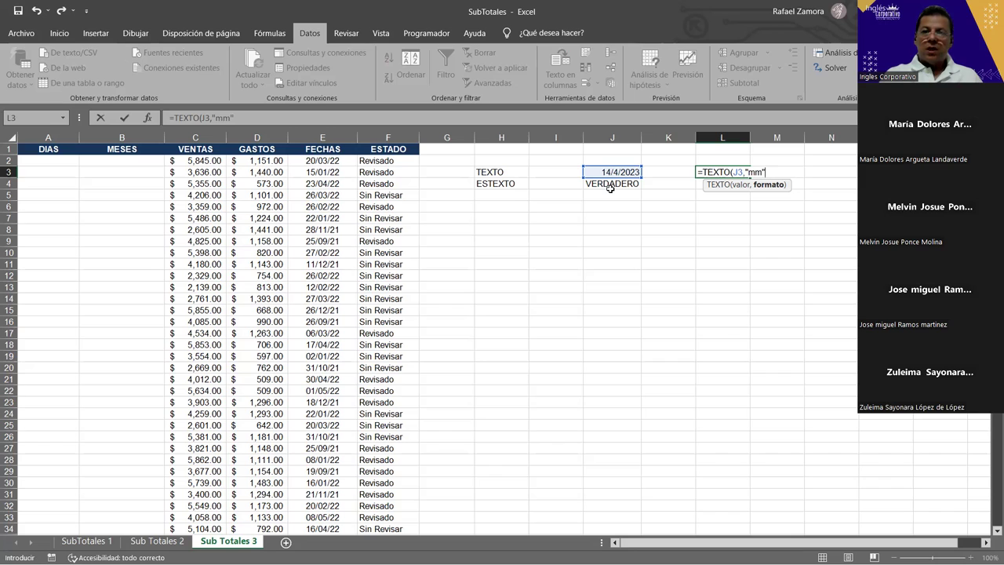
key("Return")
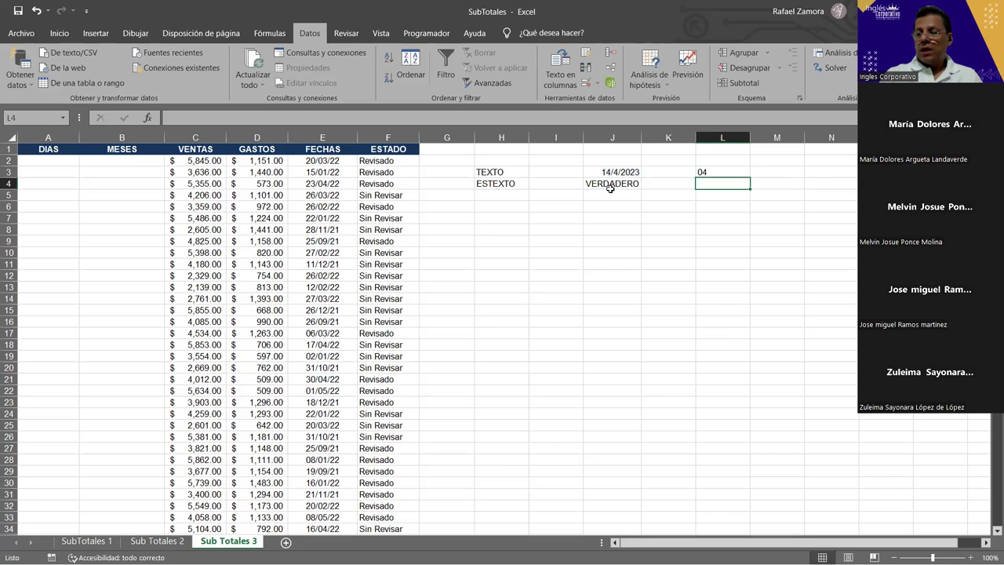
Step: Change the L3 formula's format code to "yy" to show the year
key("Up")
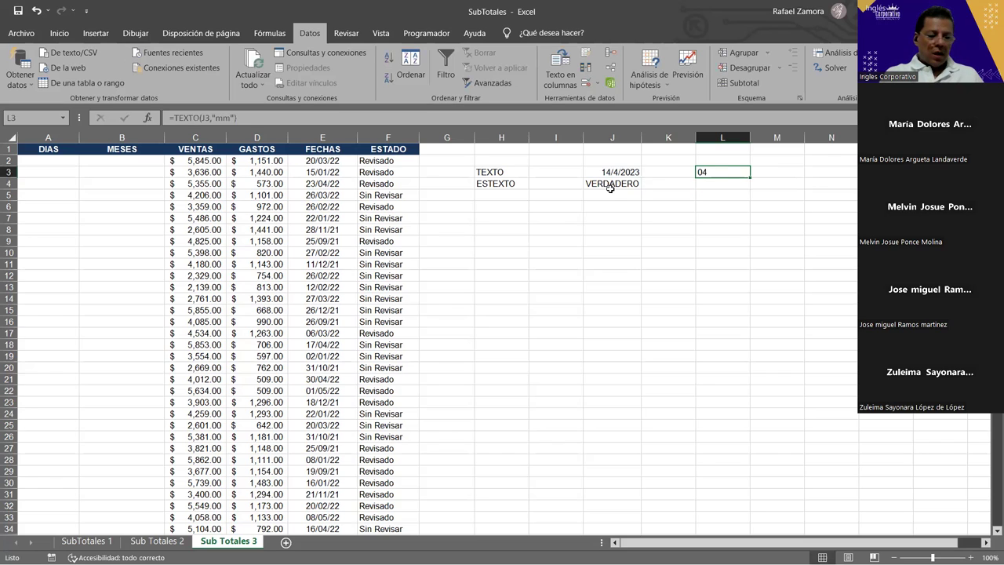
key("F2")
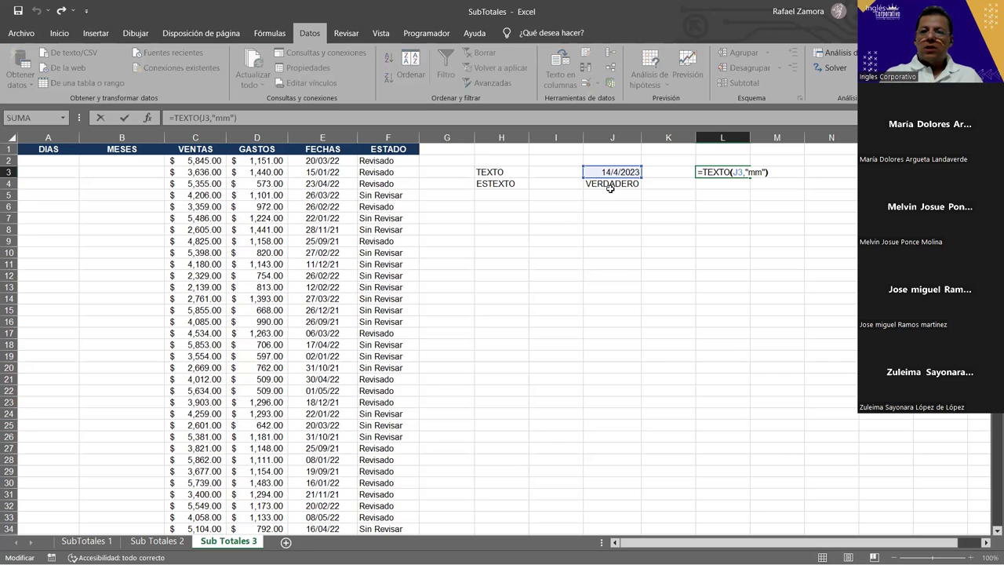
key("Left")
key("Left")
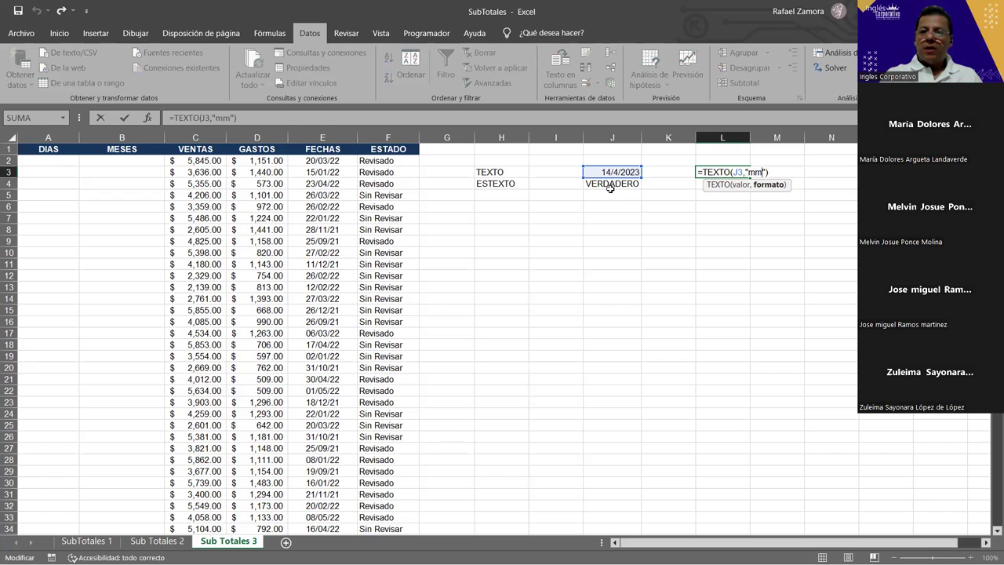
key("BackSpace")
key("BackSpace")
type("yy")
key("Return")
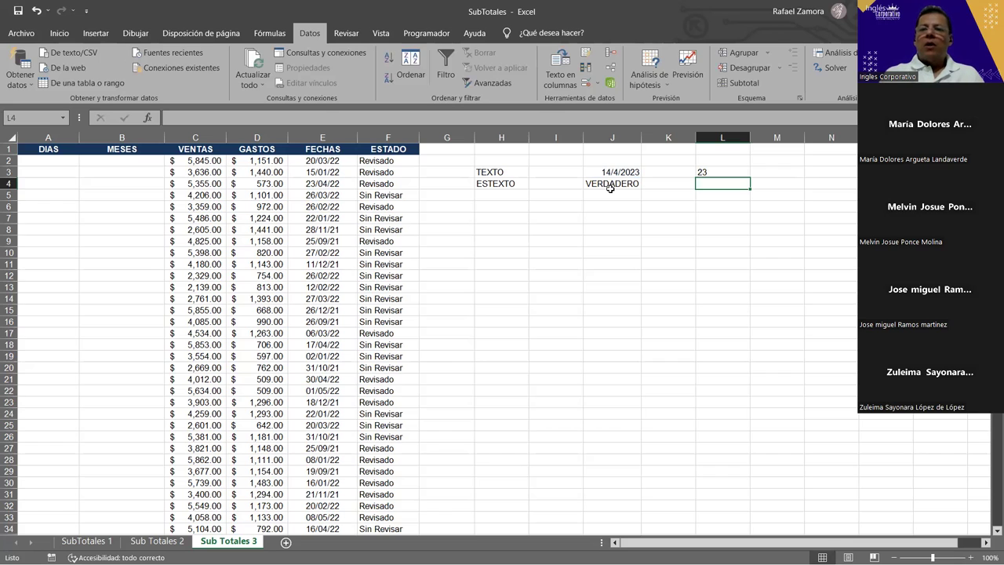
Step: Change the L3 format code to "d" to extract the day number 14
key("Up")
key("F2")
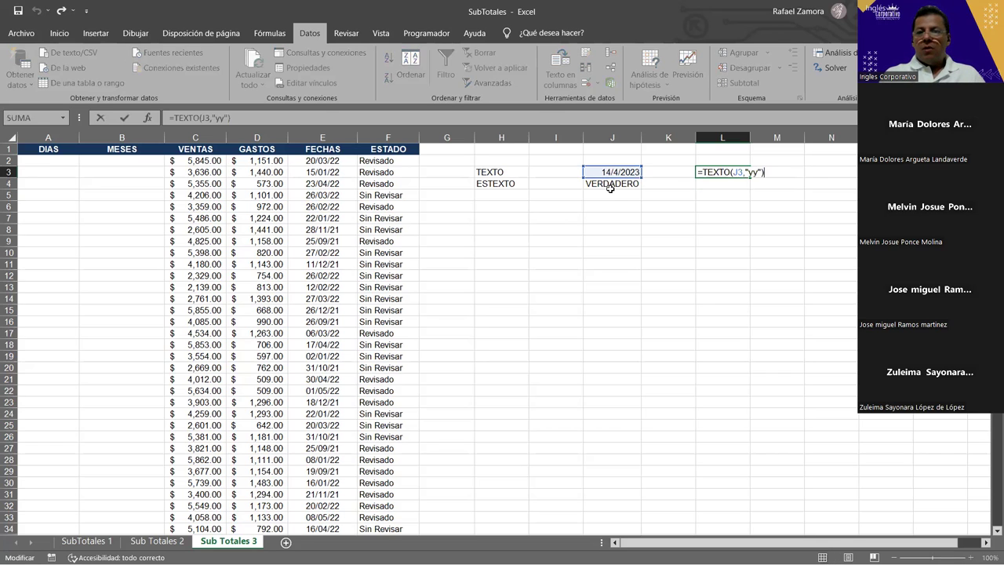
key("Left")
key("Left")
key("BackSpace")
key("BackSpace")
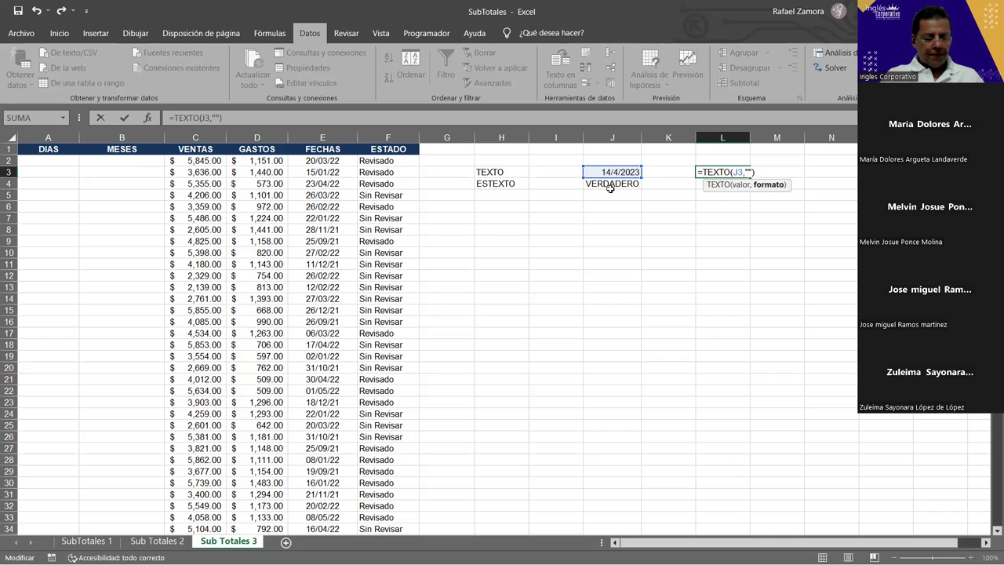
type("d")
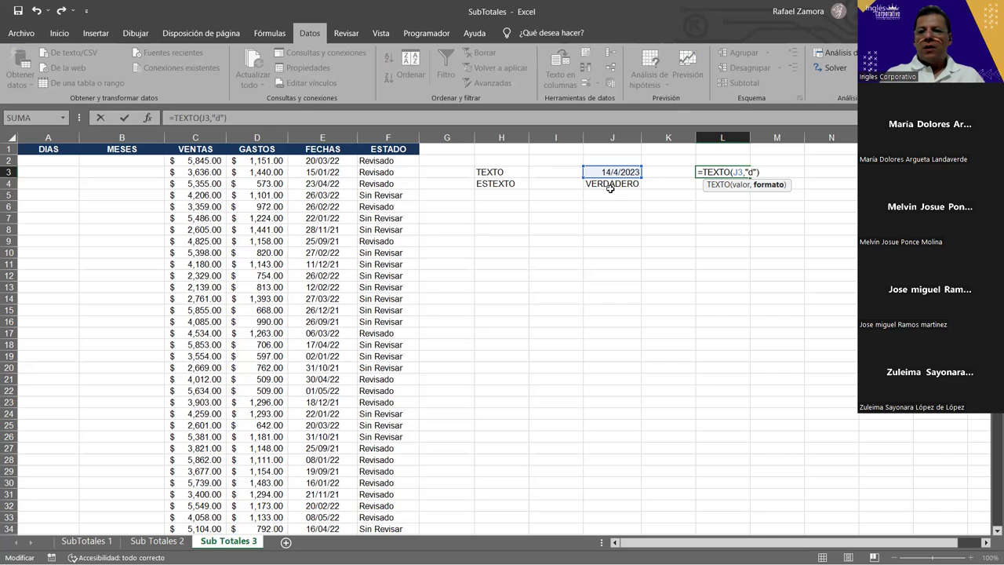
key("ctrl+Return")
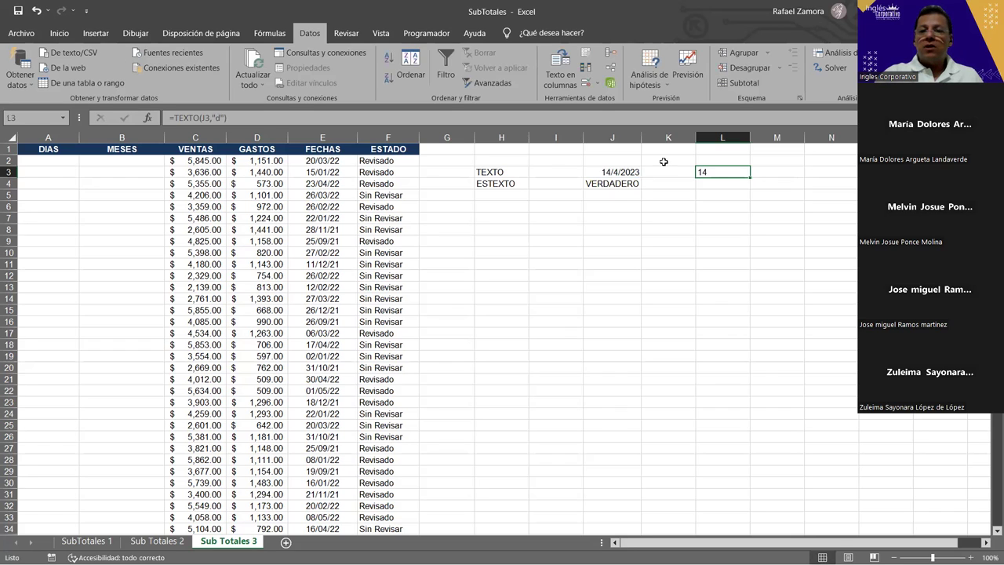
Step: Replace the J3 date with 1-1-23 (1/1/2023)
left_click(620, 172)
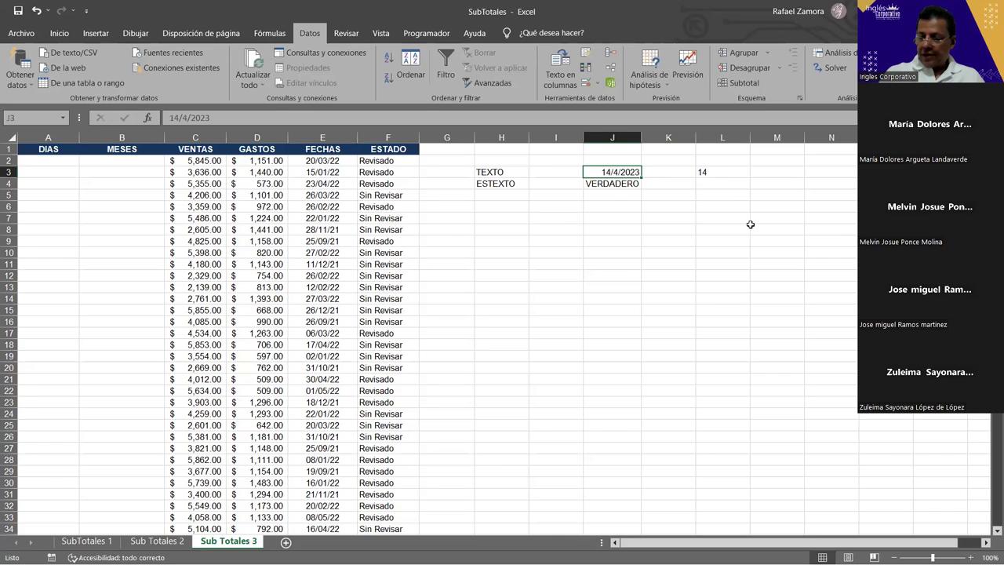
type("1-1-23")
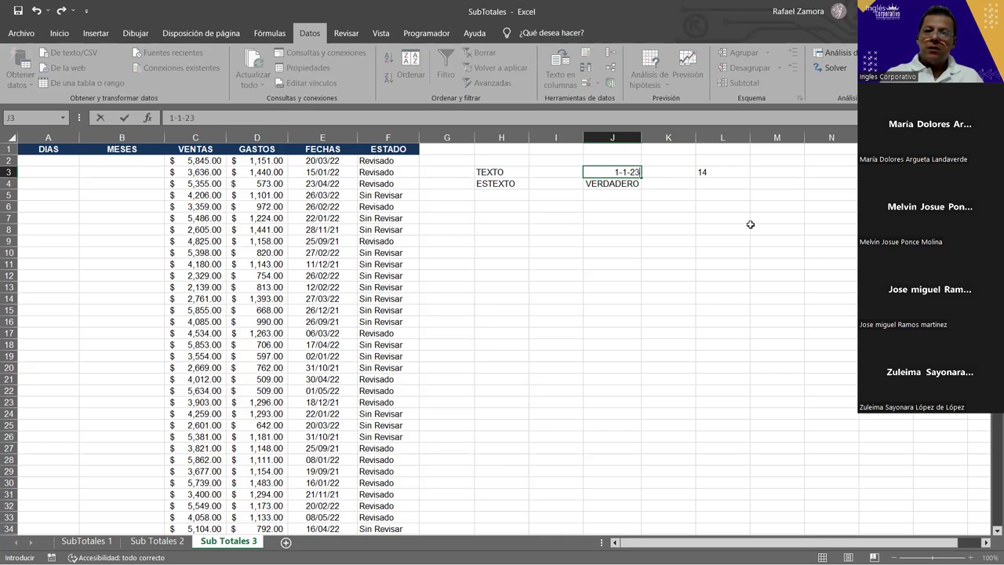
key("Return")
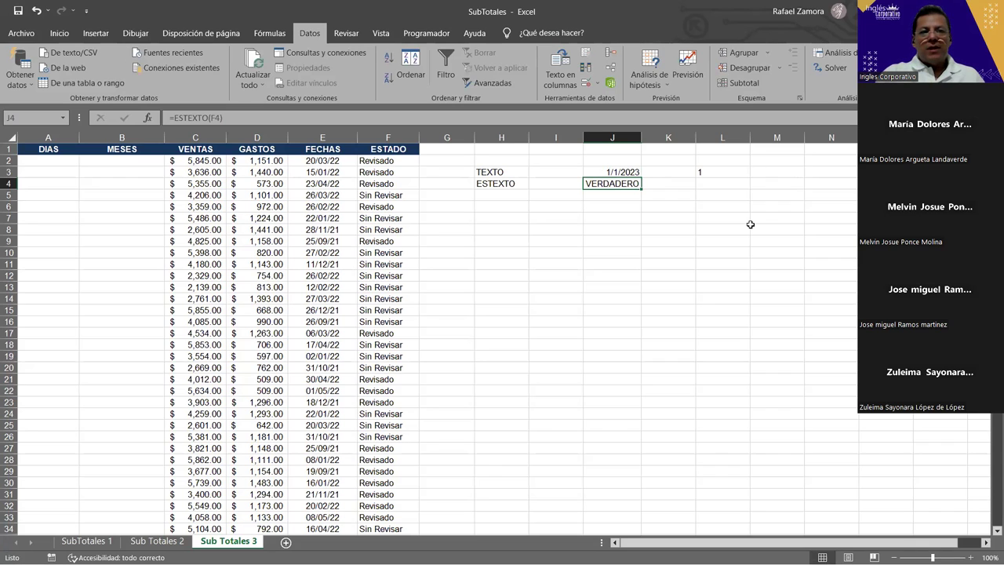
Step: Change the L3 TEXTO format to "dd" for a two-digit day
left_click(721, 171)
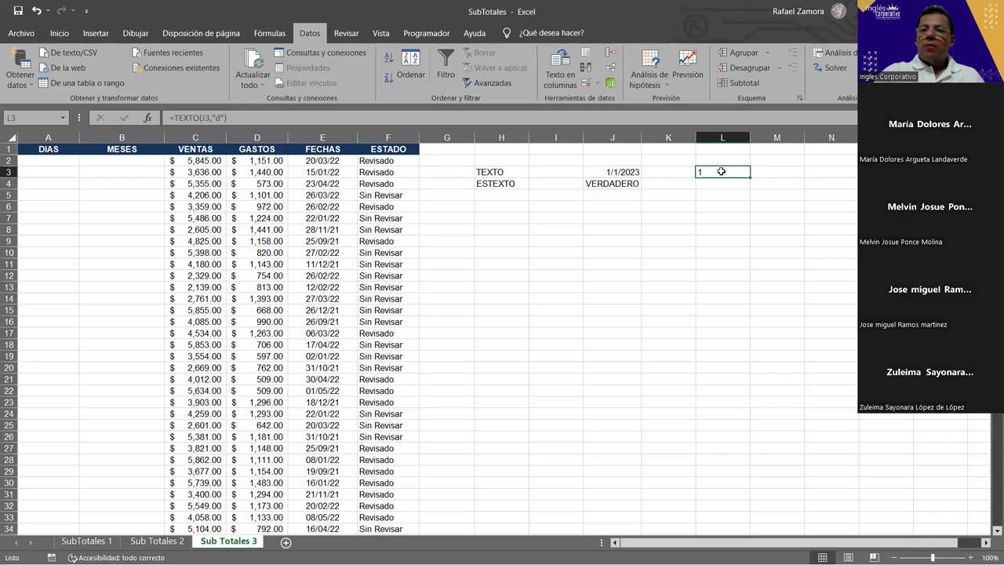
double_click(721, 171)
left_click(750, 172)
type("d")
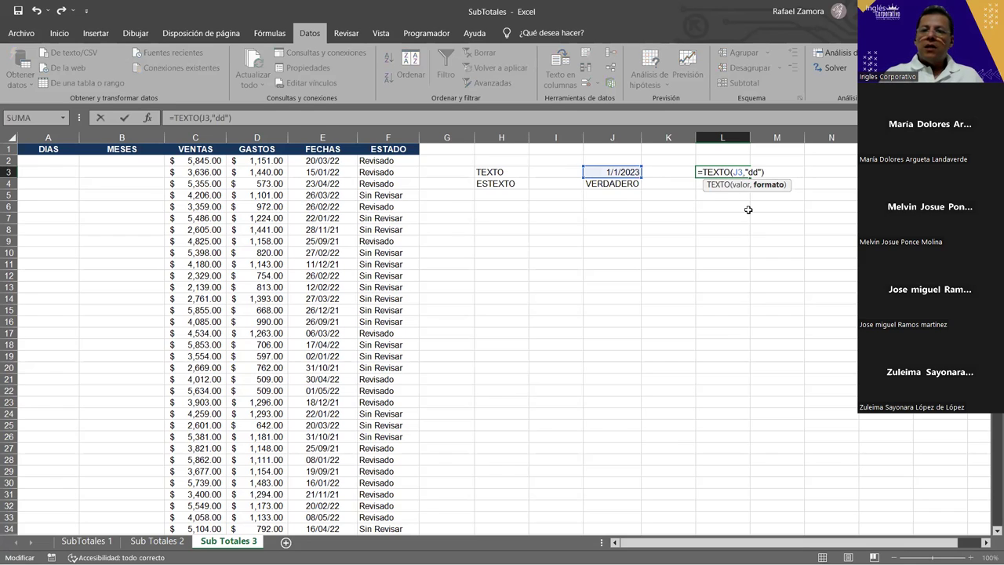
key("Return")
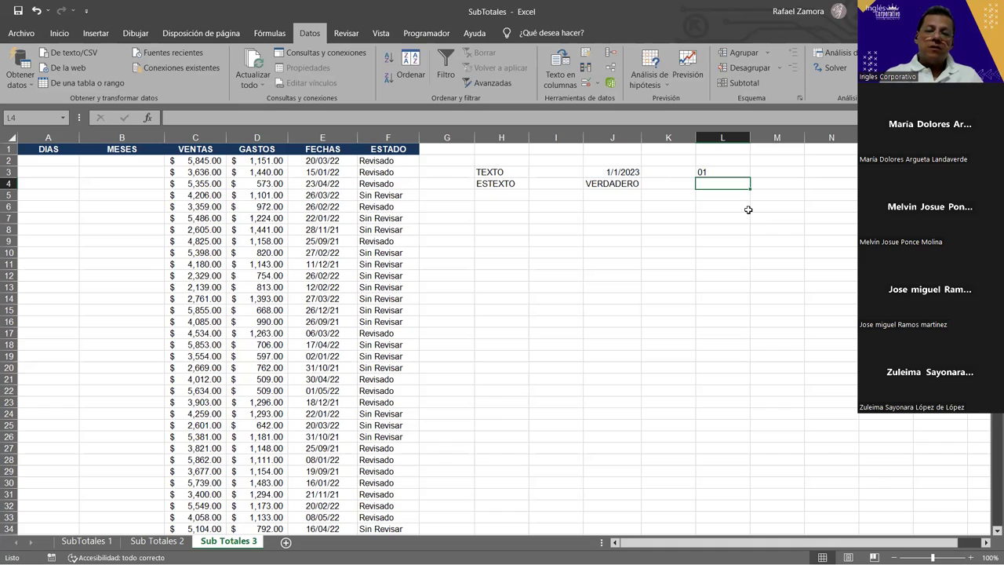
Step: Change the L3 format to "ddd" for the abbreviated weekday
key("Up")
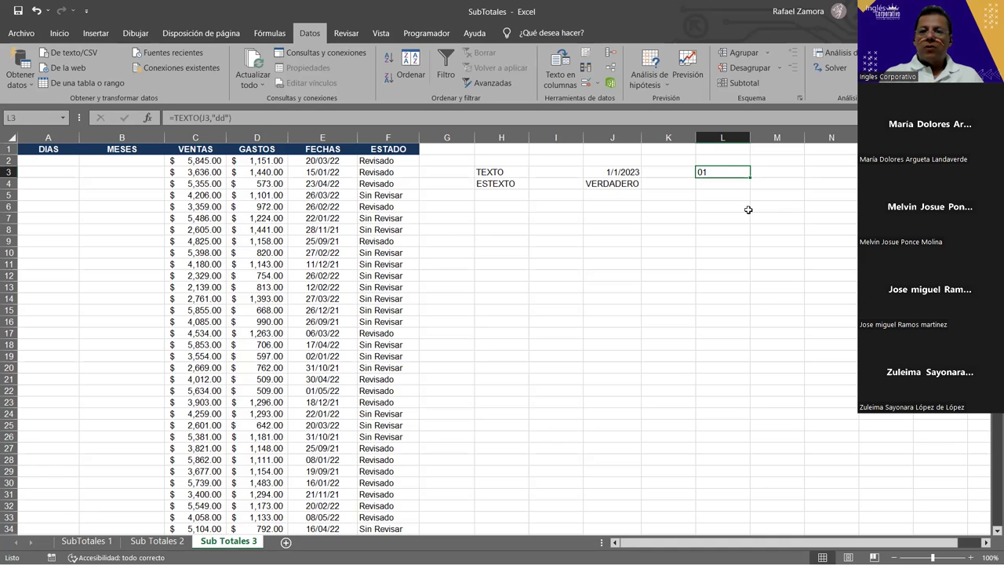
key("F2")
key("Left")
key("Left")
type("d")
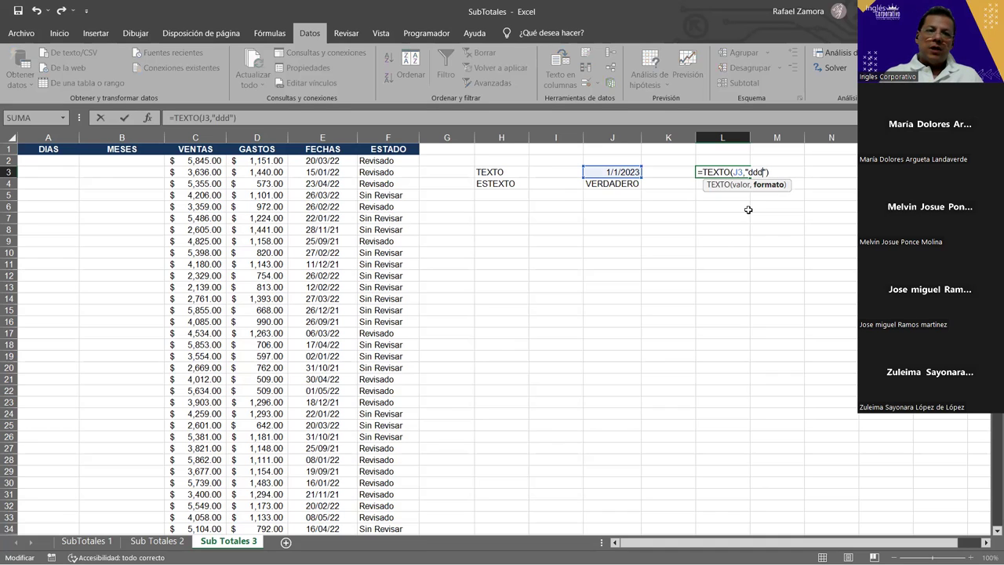
key("Return")
Step: Change the L3 format to "dddd" to show domingo, then select the practice examples
key("Up")
key("F2")
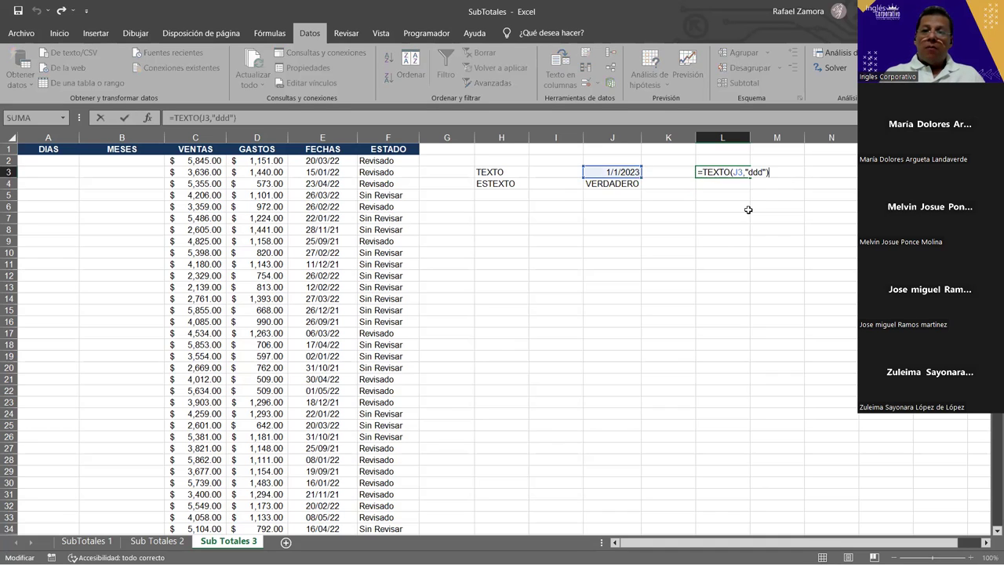
key("Left")
key("Left")
type("d")
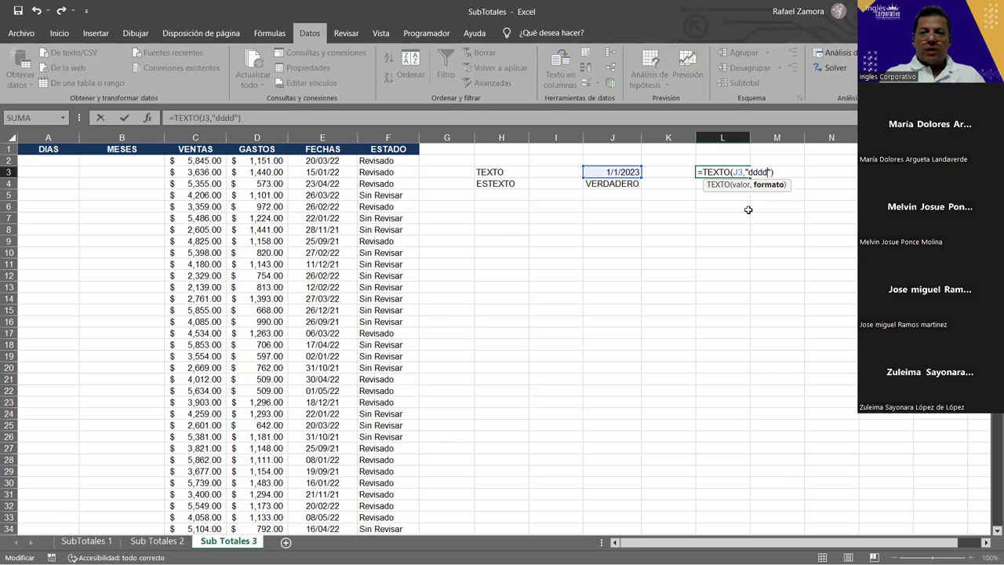
key("Return")
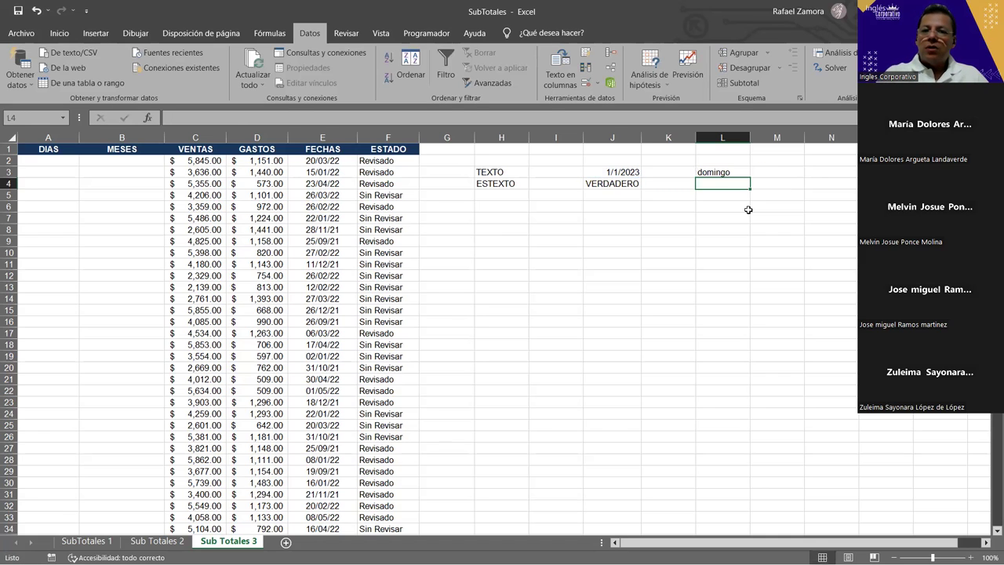
left_click_drag(490, 164, 702, 235)
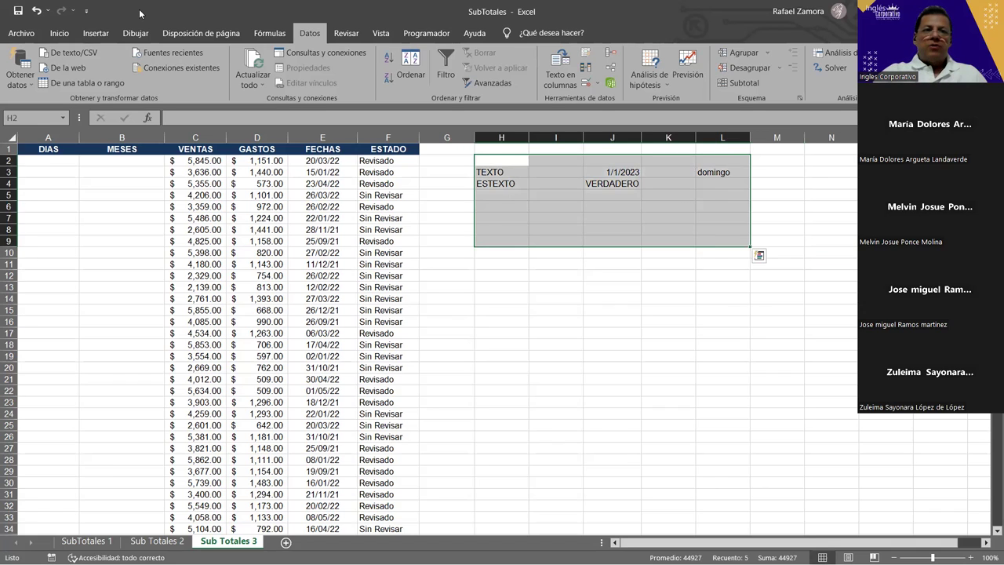
Step: Delete the TEXTO and ESTEXTO examples in H2:L9 and begin a formula in B2
key("Delete")
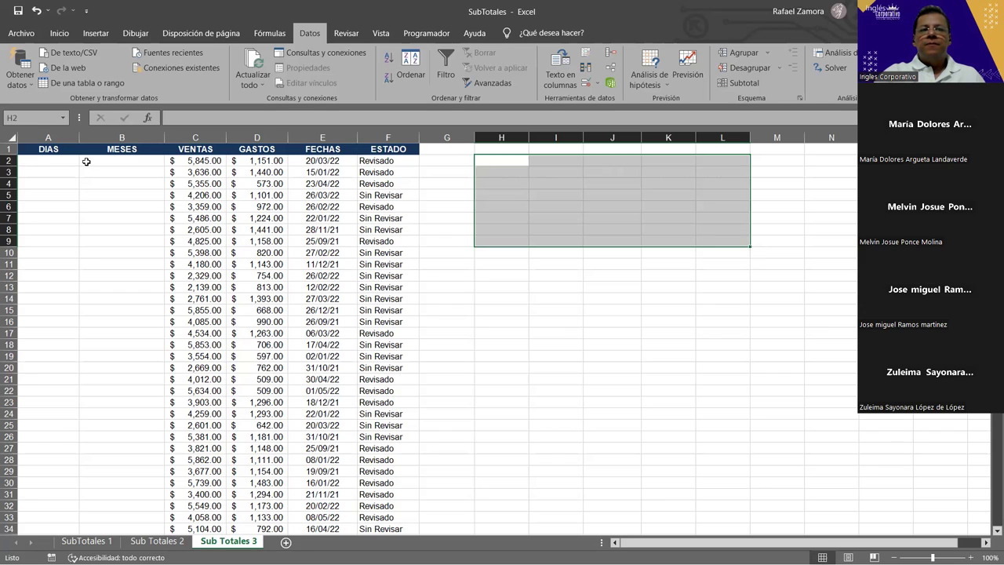
key("Home")
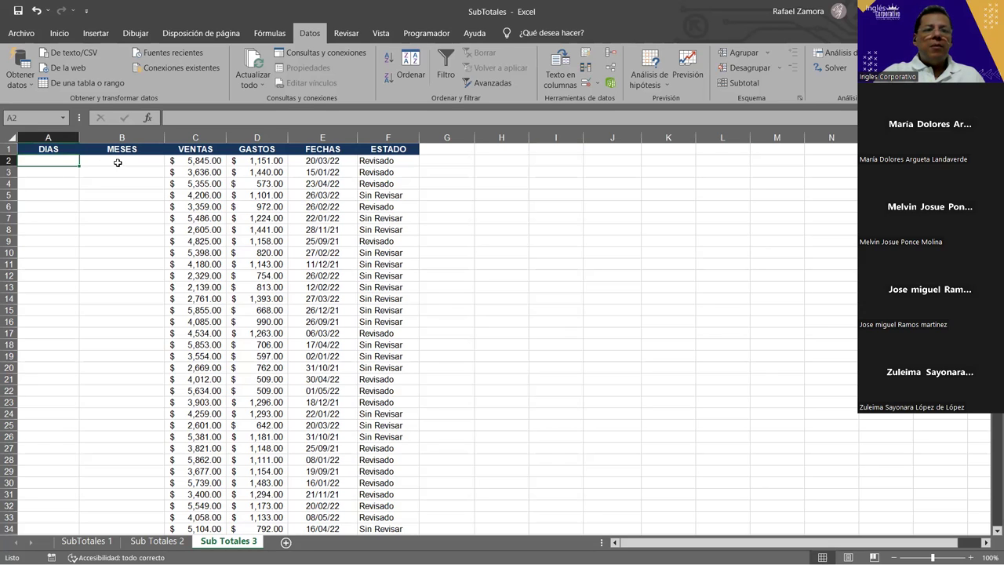
left_click(122, 161)
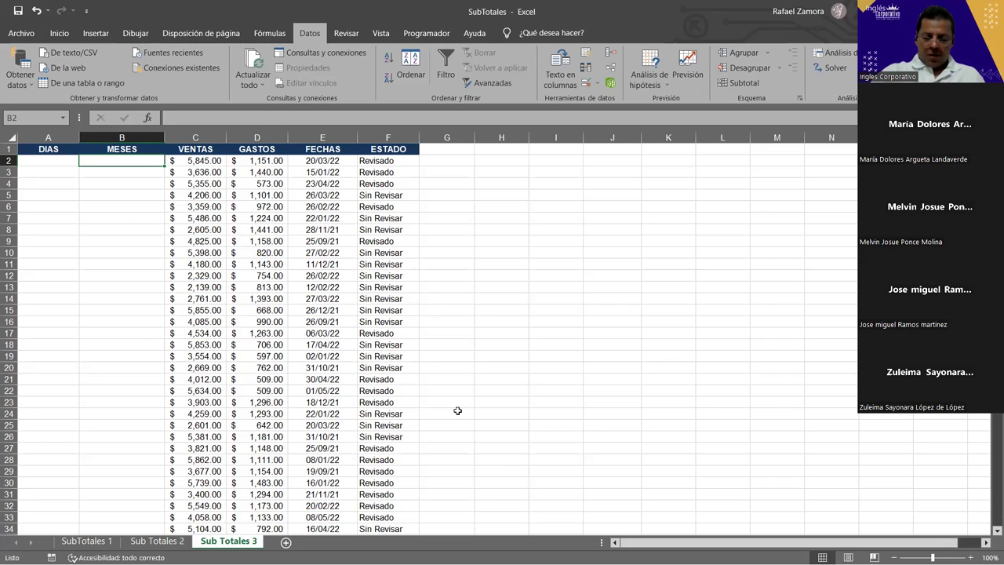
type("=t")
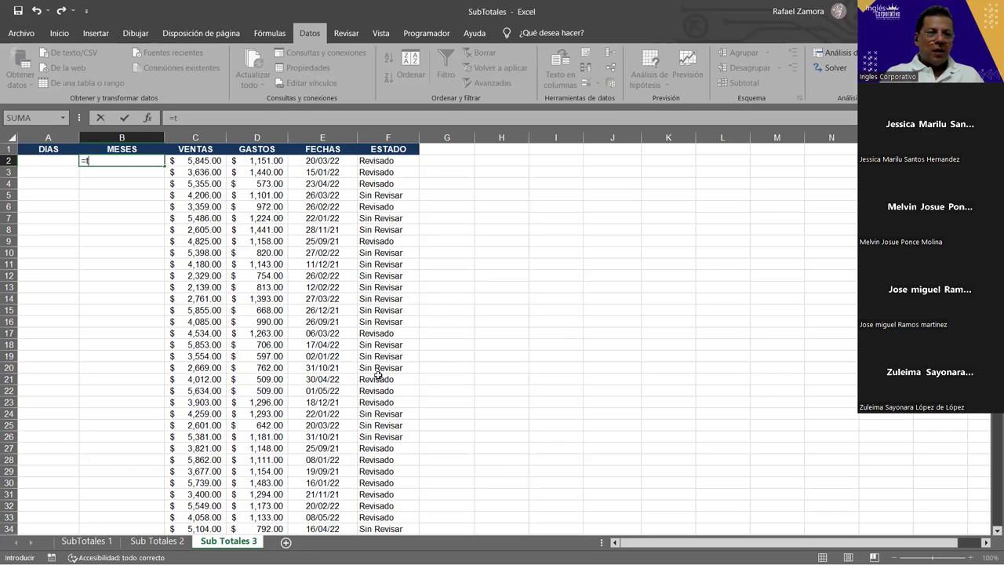
Step: Enter =TEXTO(E2,"mmmm") in B2 so it shows marzo
type("e")
key("Tab")
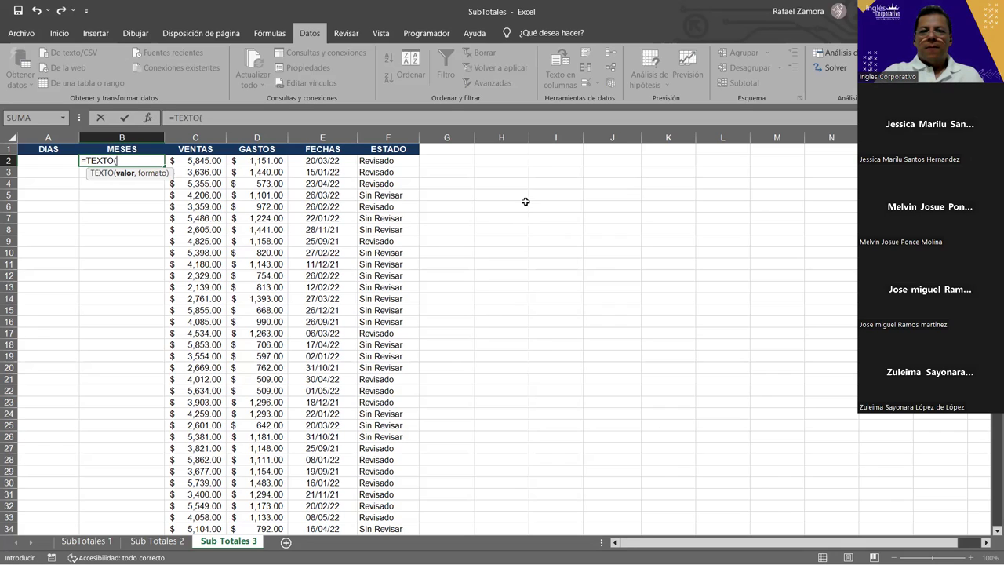
left_click(337, 160)
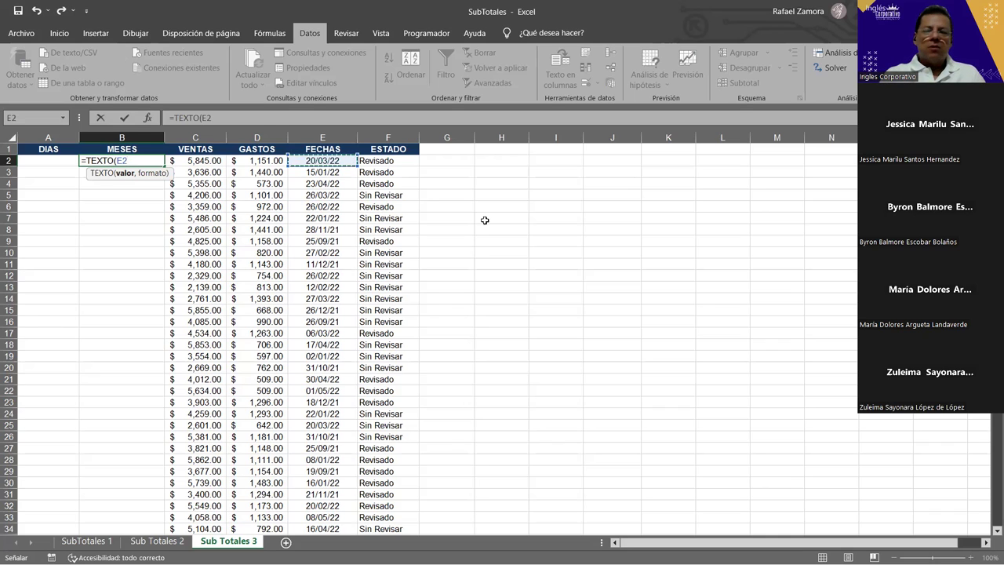
type(",")
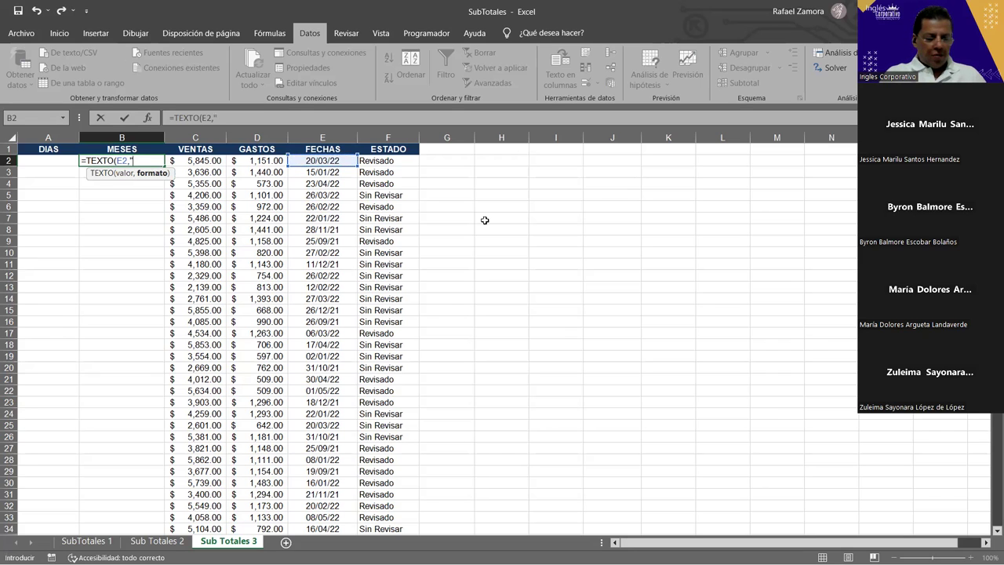
type("\"mmmm")
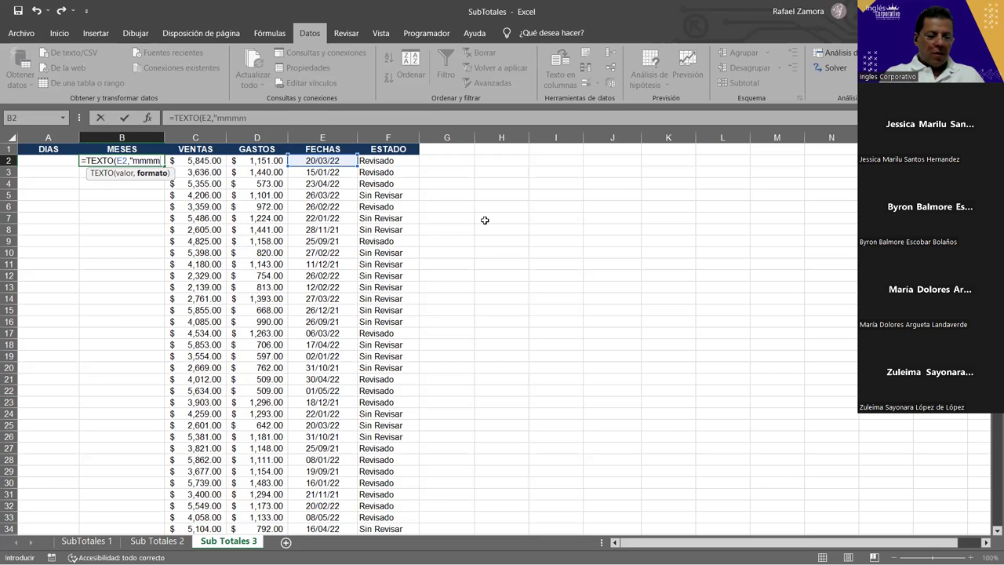
type("\"")
key("Return")
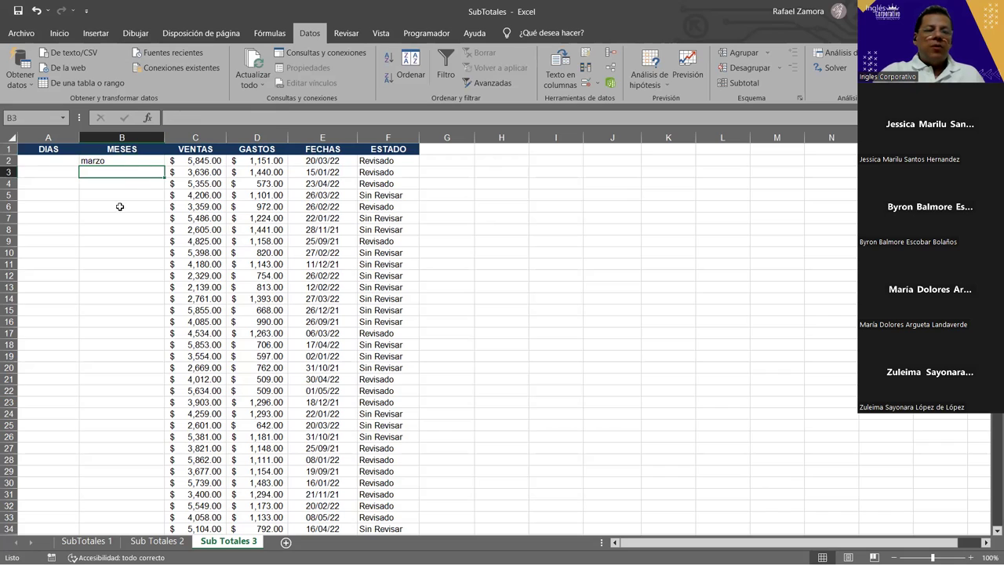
Step: Fill the B2 month formula down MESES and compare results against dates like E28 and E31
left_click(160, 163)
double_click(161, 165)
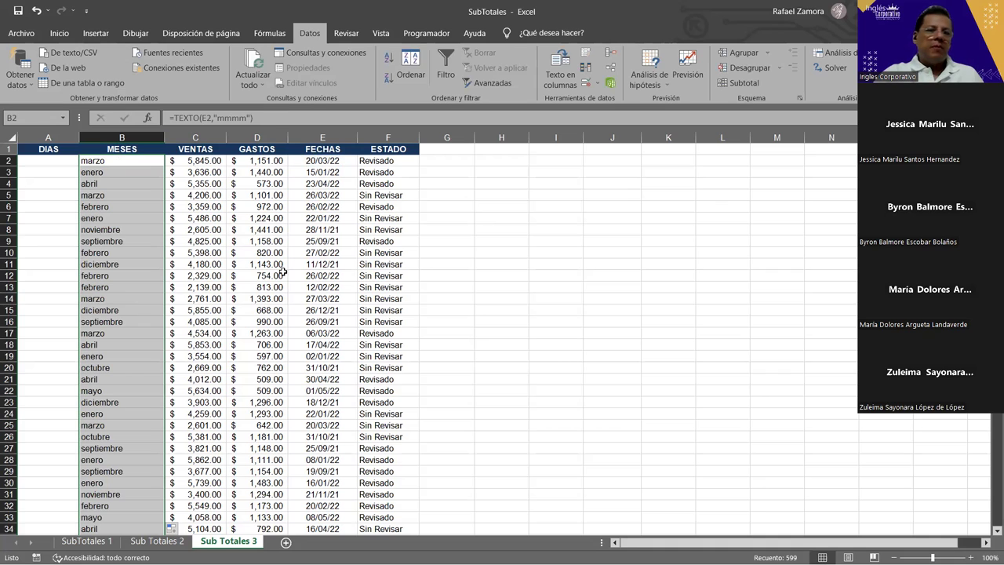
left_click(319, 243)
left_click(321, 299)
scroll(322, 393, "down", 4)
left_click(328, 390)
left_click(329, 416)
left_click(336, 357)
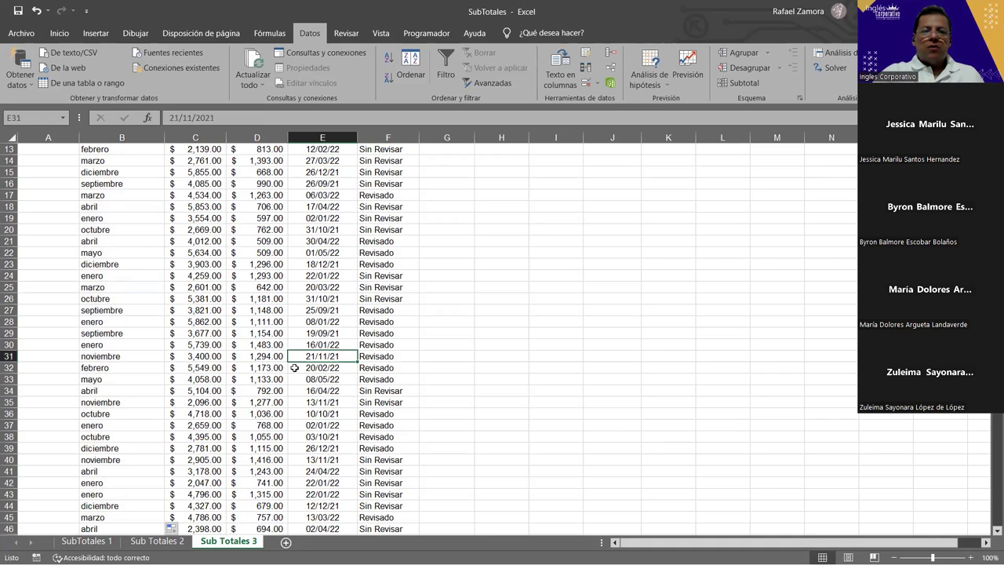
left_click(105, 324)
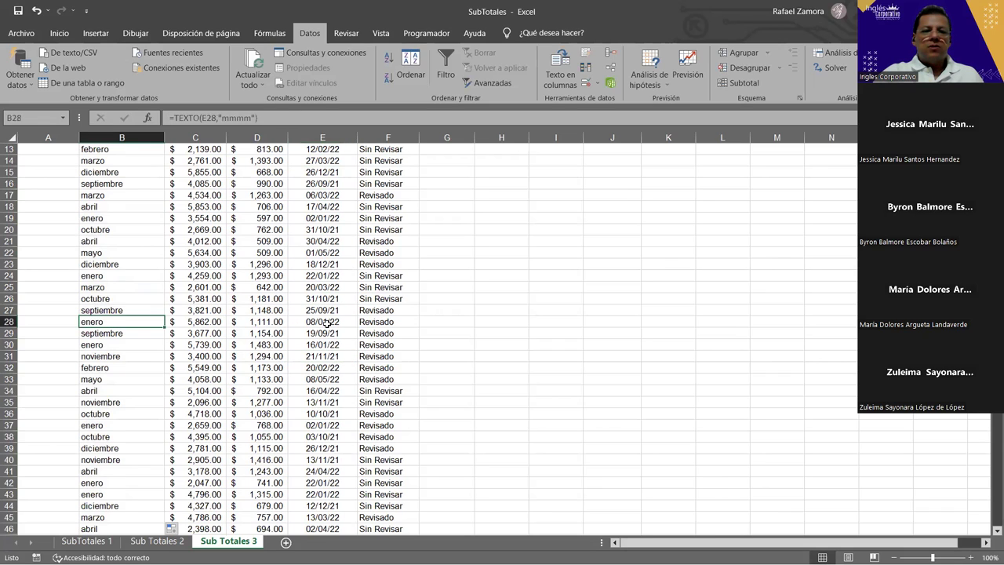
left_click(329, 322)
left_click(106, 321)
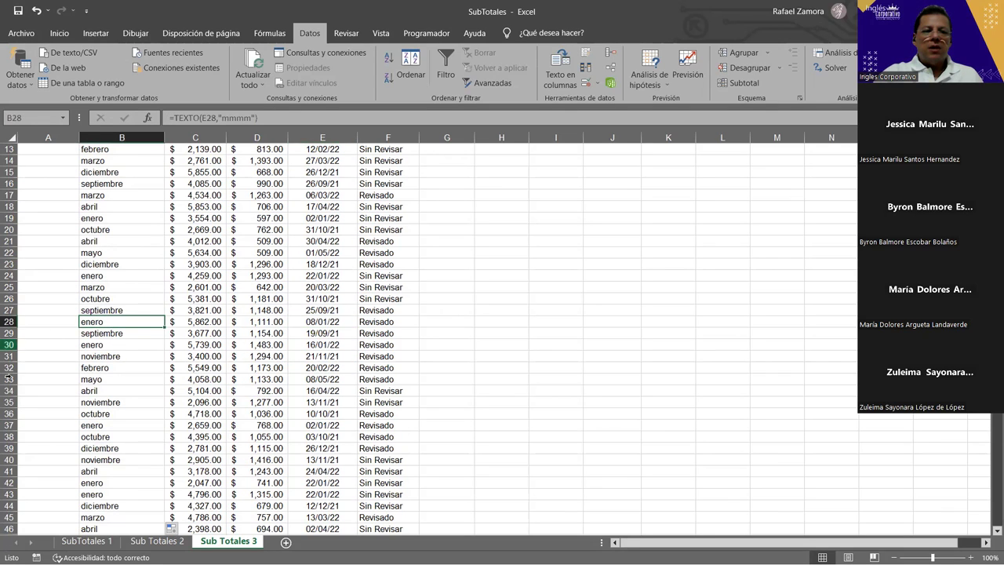
Step: Highlight rows 34 and 50 to point out their months, then select DIAS cell A2
left_click(8, 390)
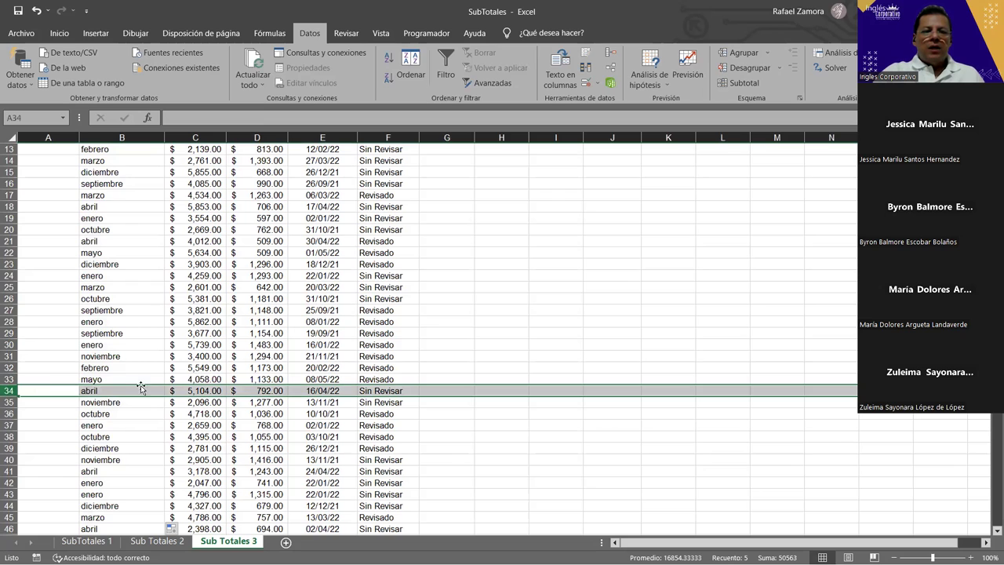
scroll(328, 423, "down", 3)
scroll(223, 409, "down", 2)
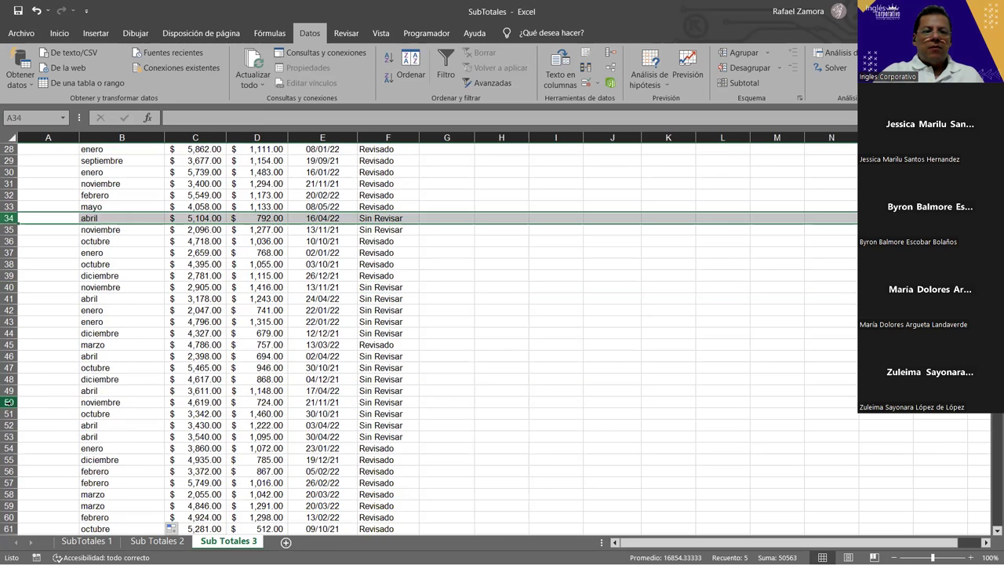
left_click(8, 402)
scroll(302, 376, "up", 8)
scroll(327, 282, "up", 1)
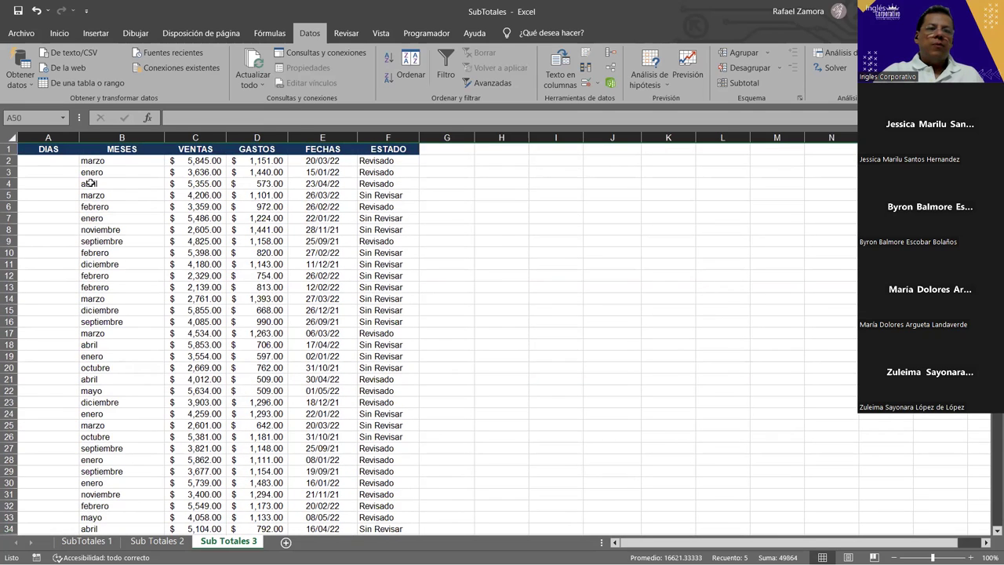
left_click(62, 160)
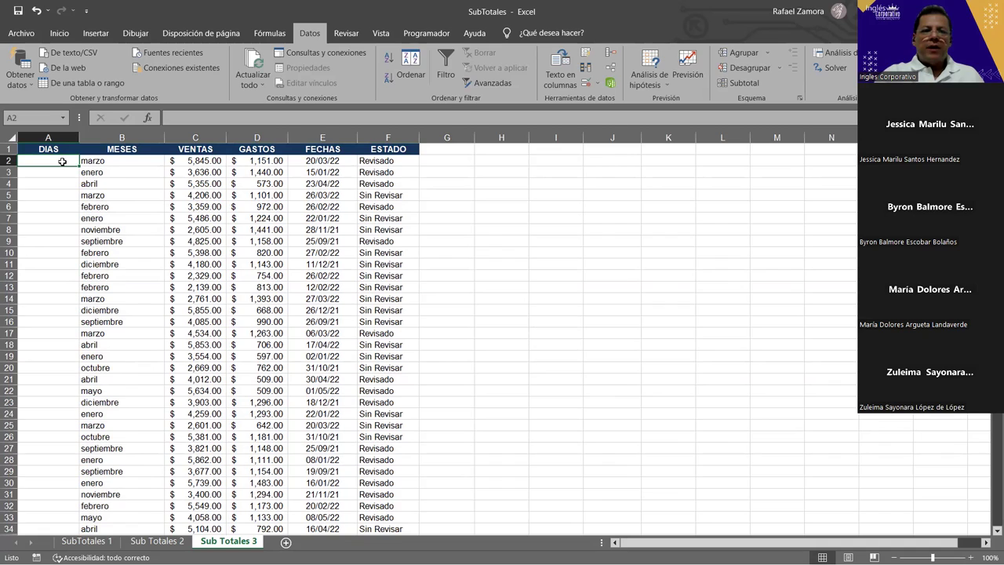
Step: Enter =TEXTO(E2,"dddd") in A2 to show the weekday name of its date
type("=")
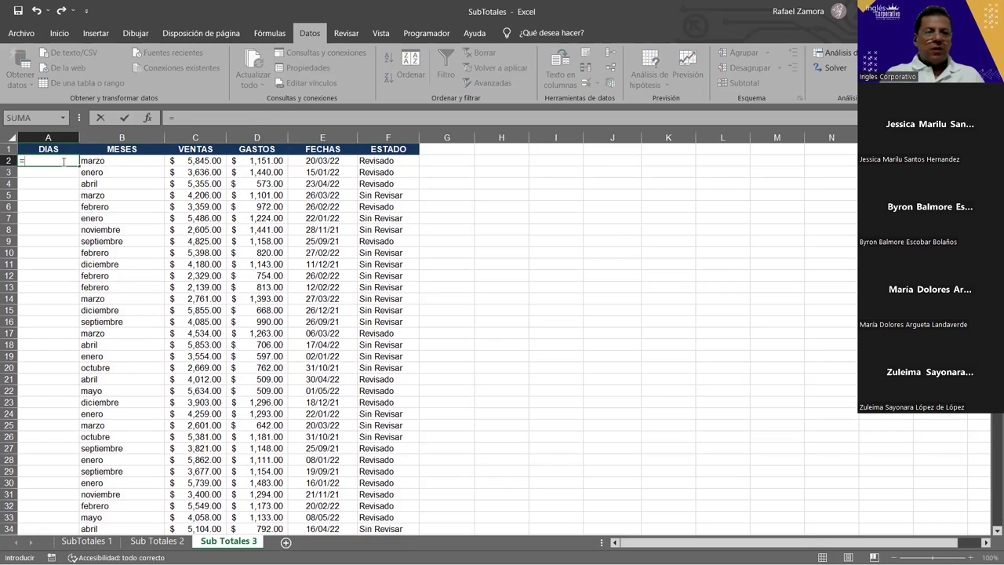
type("text")
key("Tab")
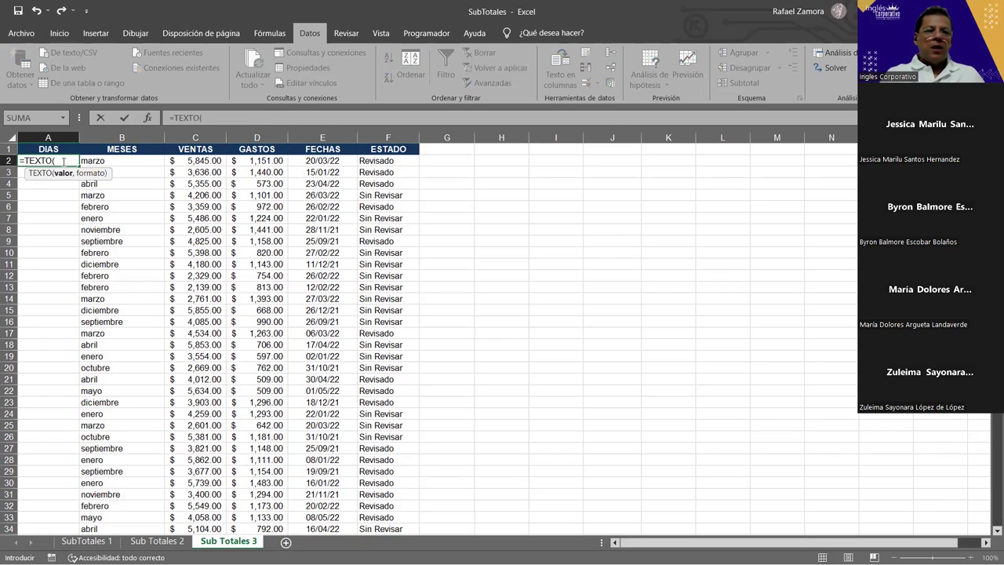
left_click(323, 161)
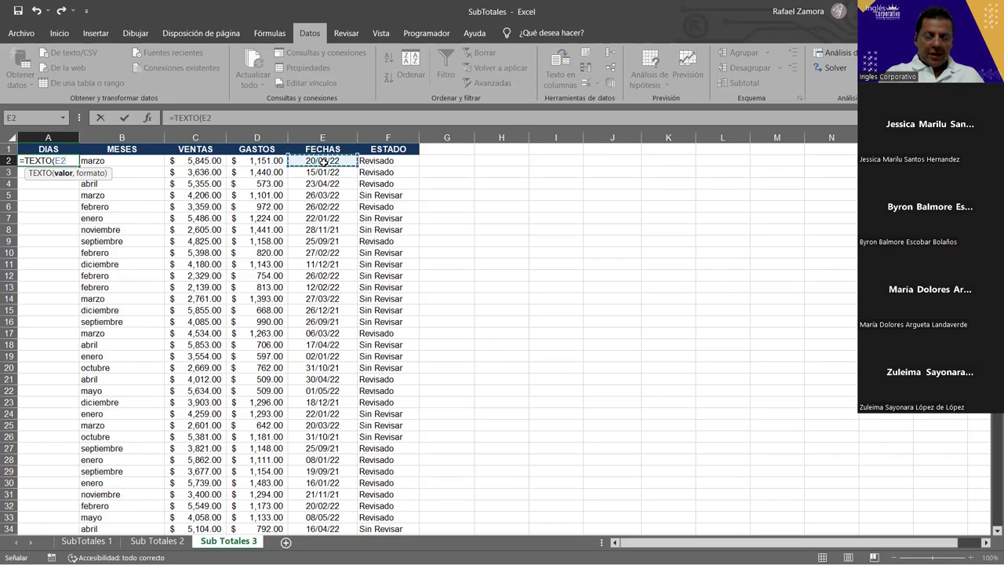
type(",")
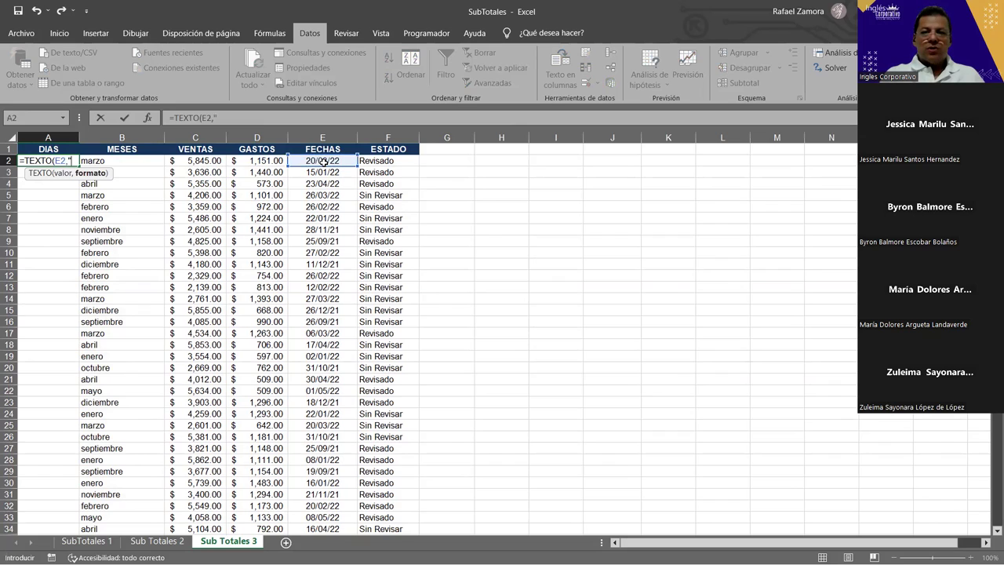
type("\"dddd\"")
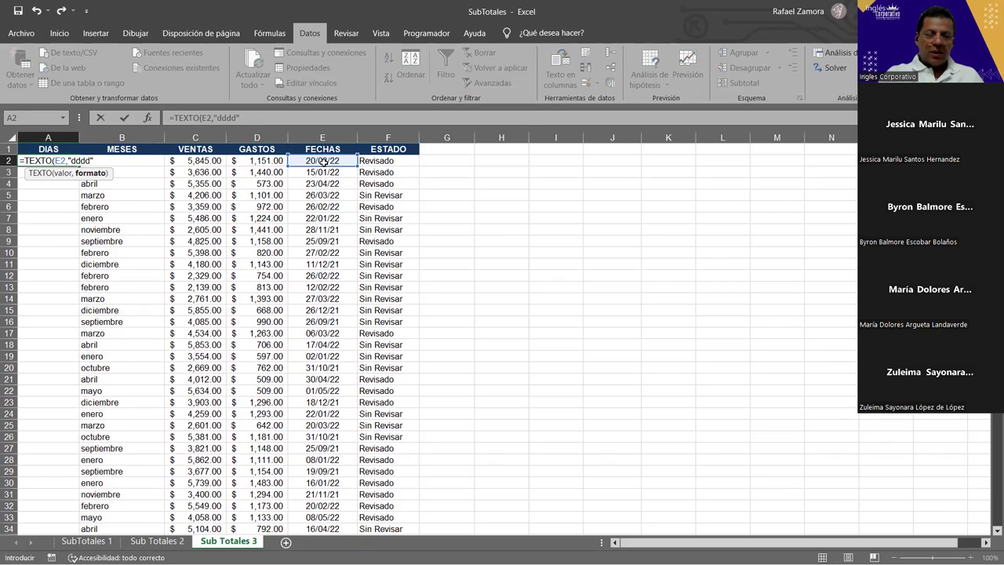
key("Return")
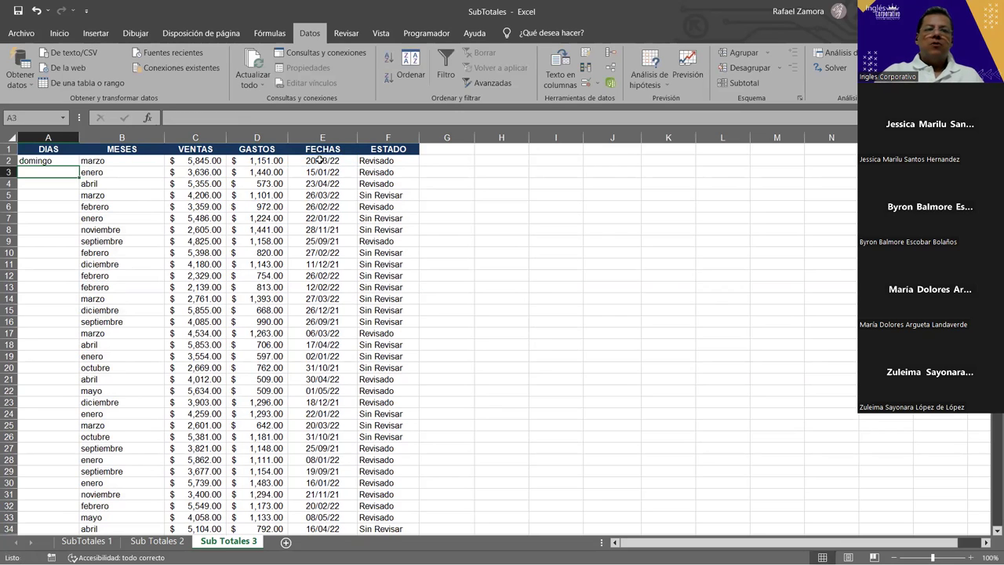
Step: Copy the weekday formula down the whole DIAS column and check the results
left_click(47, 160)
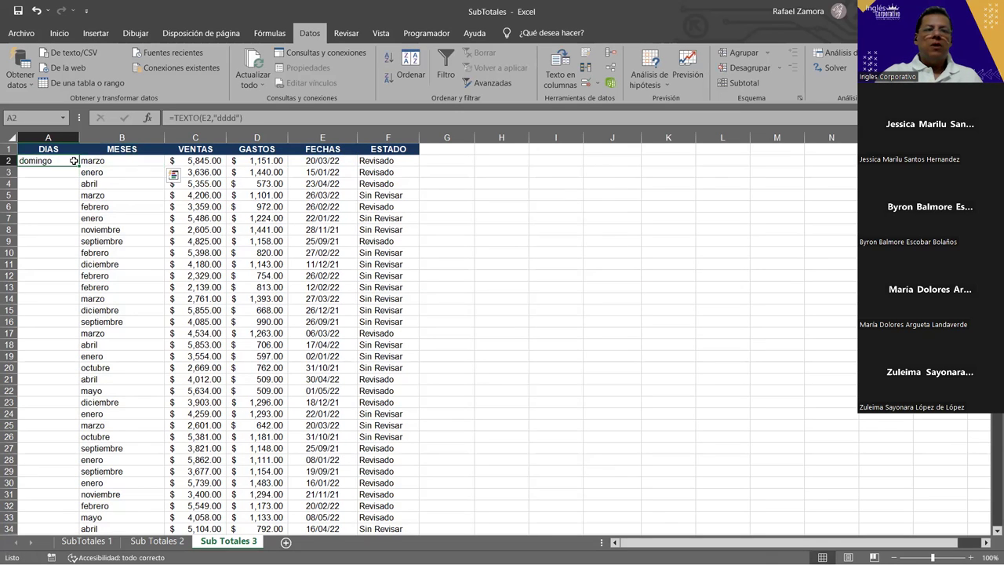
double_click(79, 166)
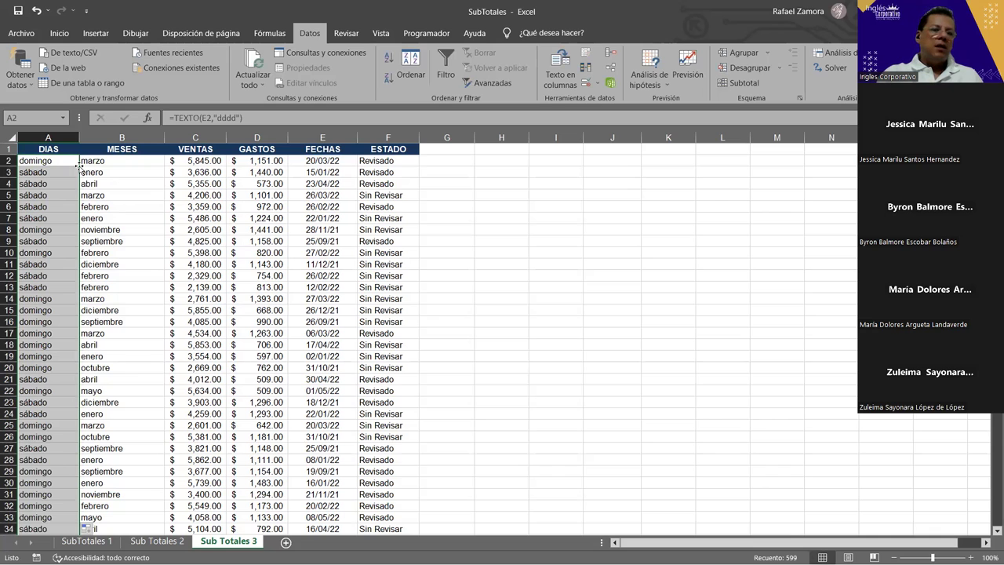
left_click(340, 276)
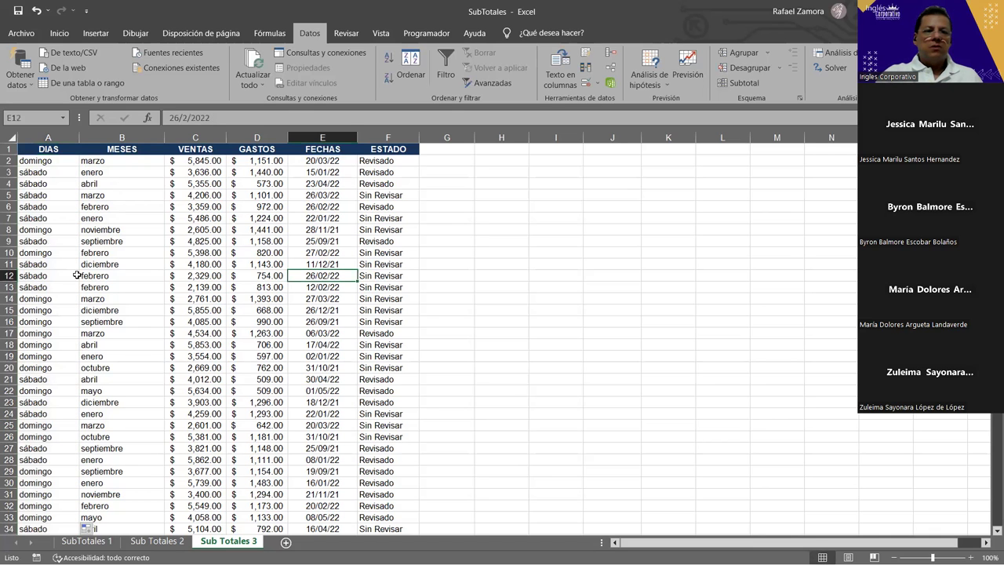
scroll(98, 337, "down", 11)
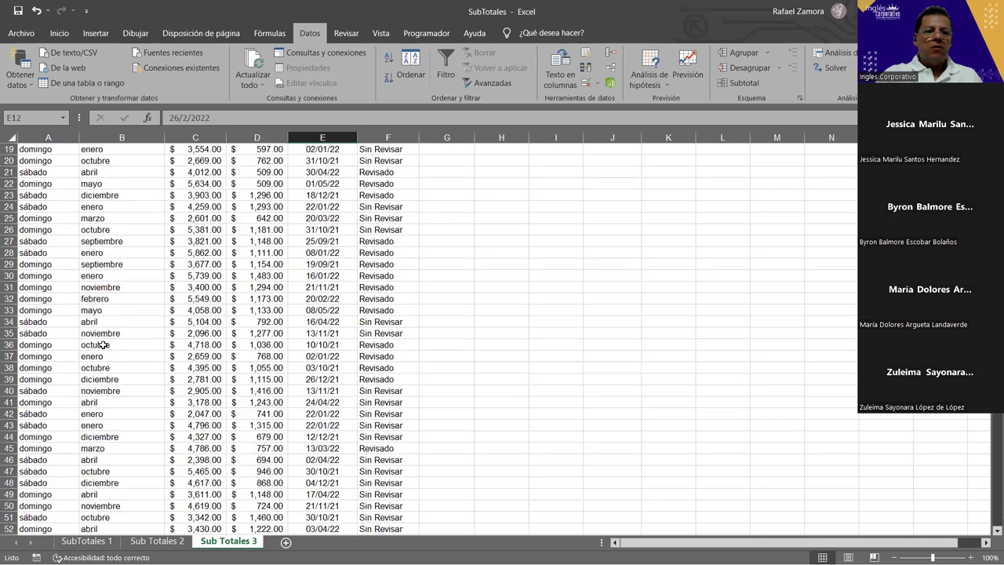
scroll(103, 344, "down", 9)
scroll(43, 230, "up", 13)
scroll(44, 229, "up", 7)
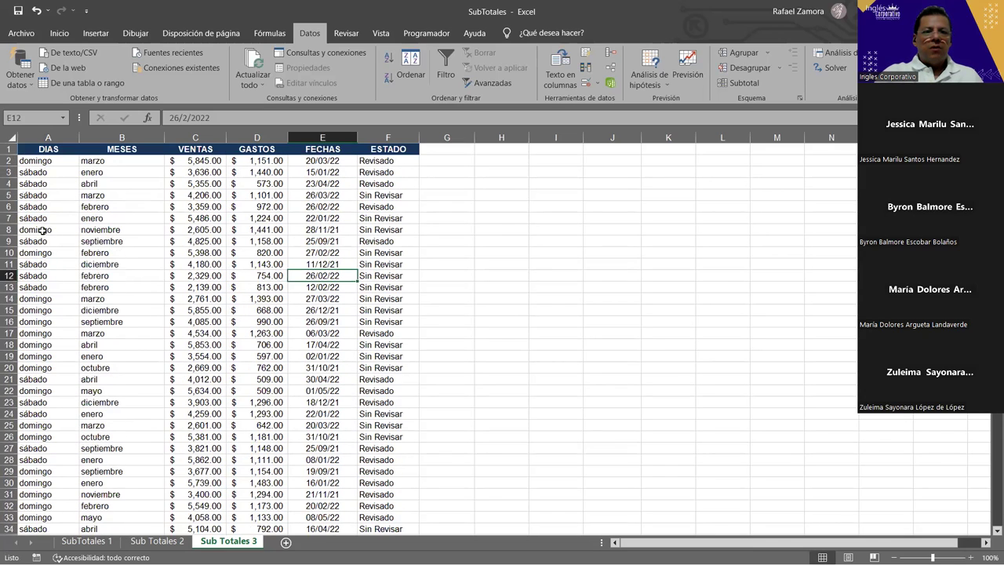
left_click_drag(52, 172, 53, 160)
Step: Open A2's weekday formula for editing and leave it unchanged
double_click(52, 160)
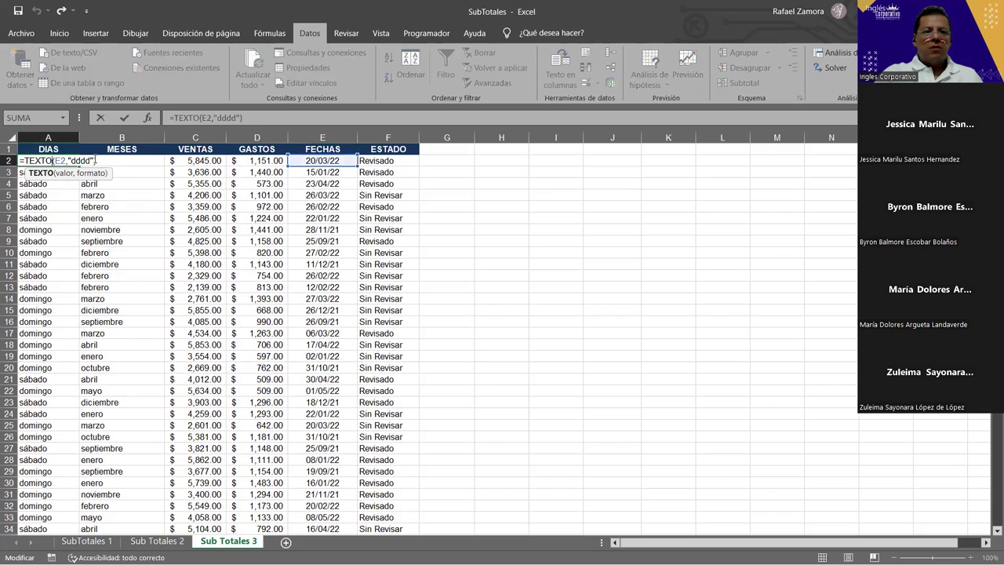
left_click(86, 160)
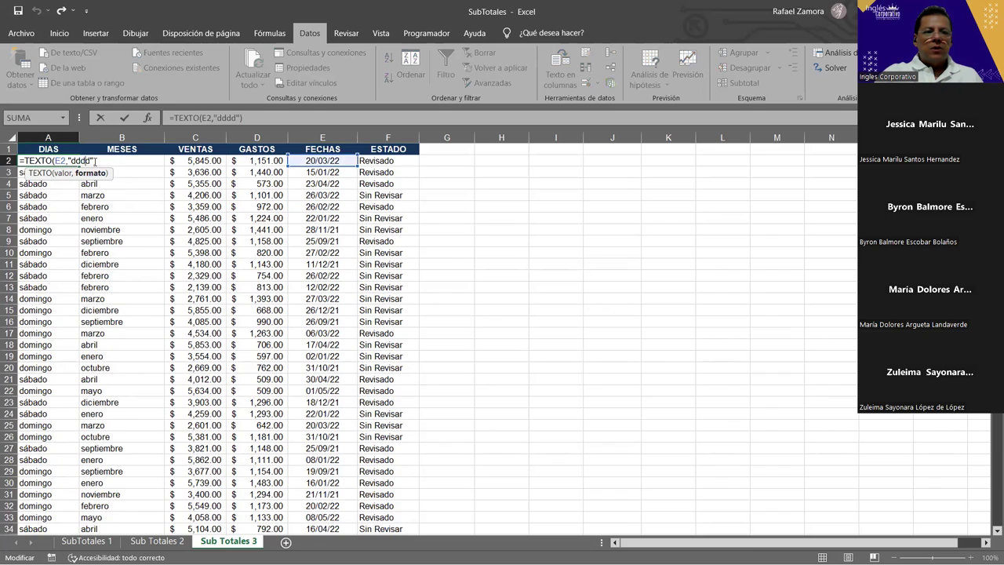
key("ctrl+Return")
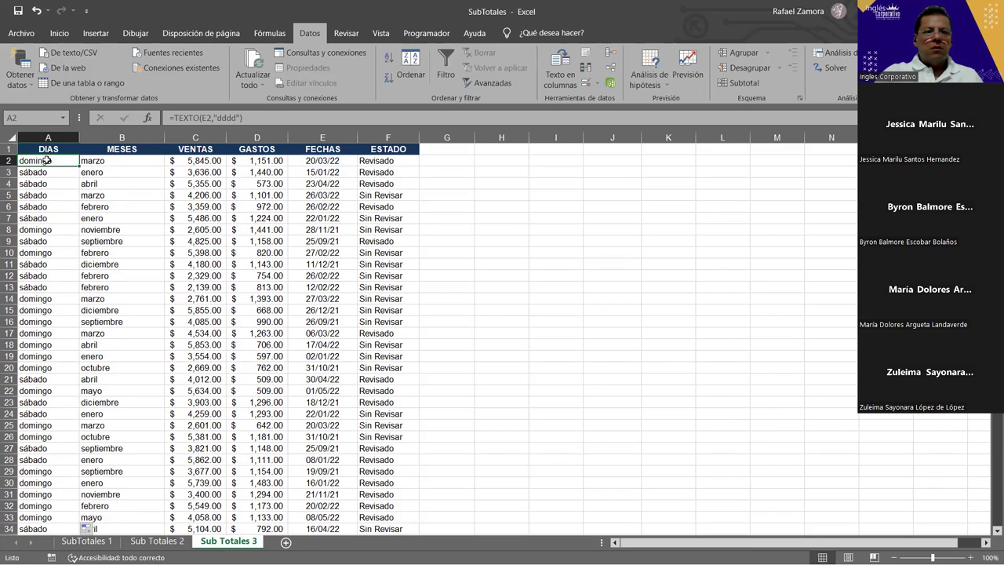
double_click(49, 160)
key("Escape")
left_click(63, 204)
Step: Rewrite A2 as =TEXTO(E2,"ddd") for abbreviated weekday names
left_click(69, 163)
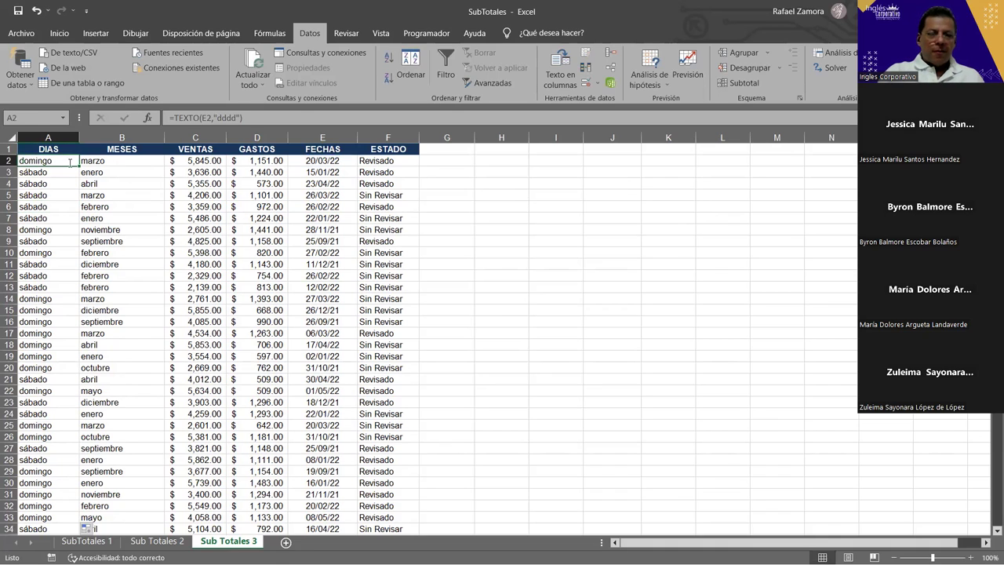
type("=")
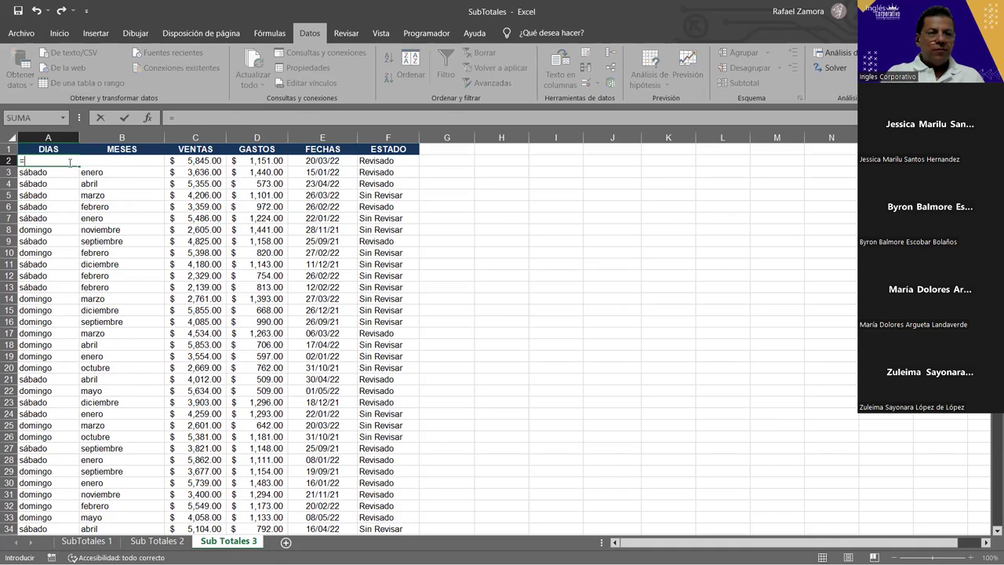
type("text")
key("Tab")
left_click(311, 161)
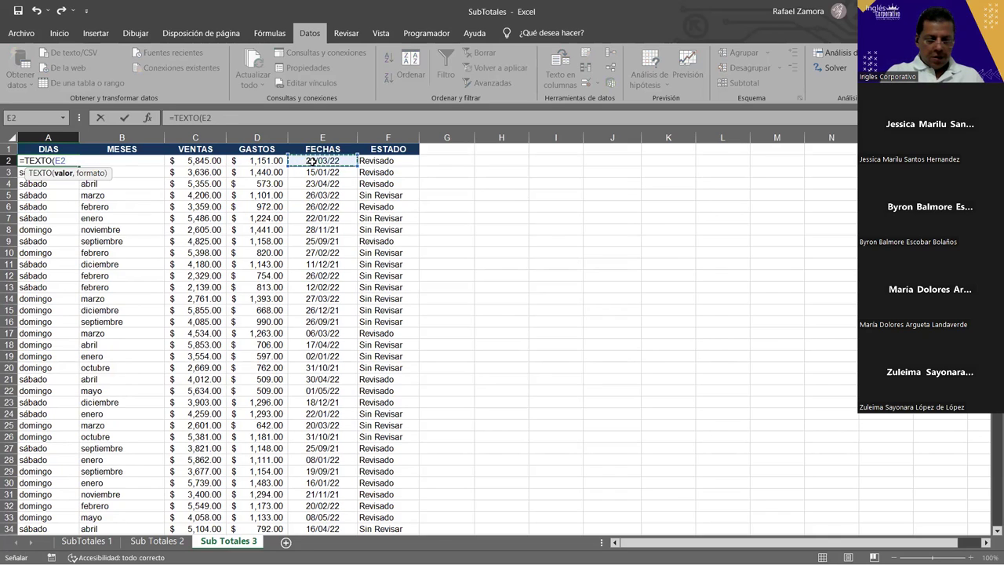
type(",")
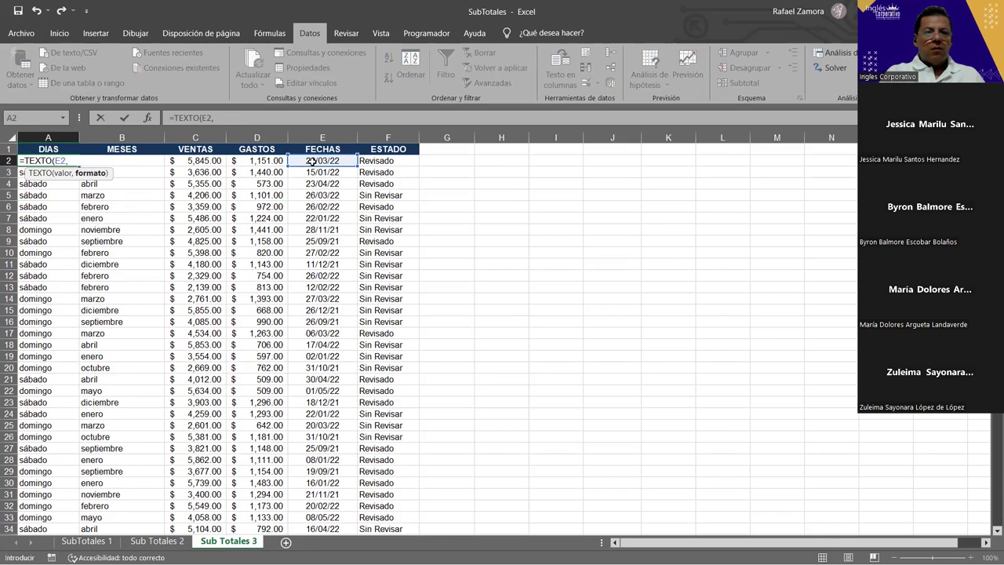
type("\"d")
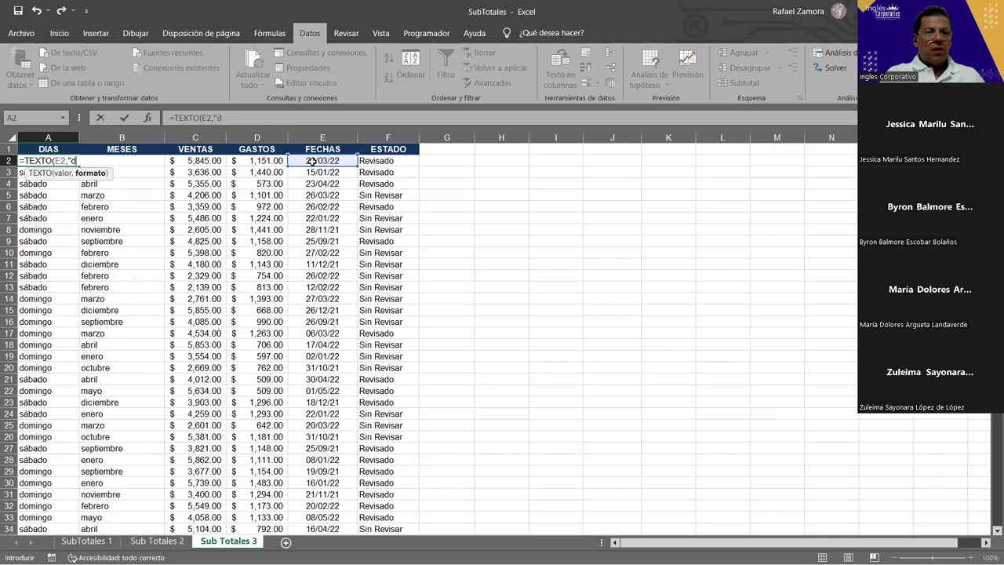
type("dd\"")
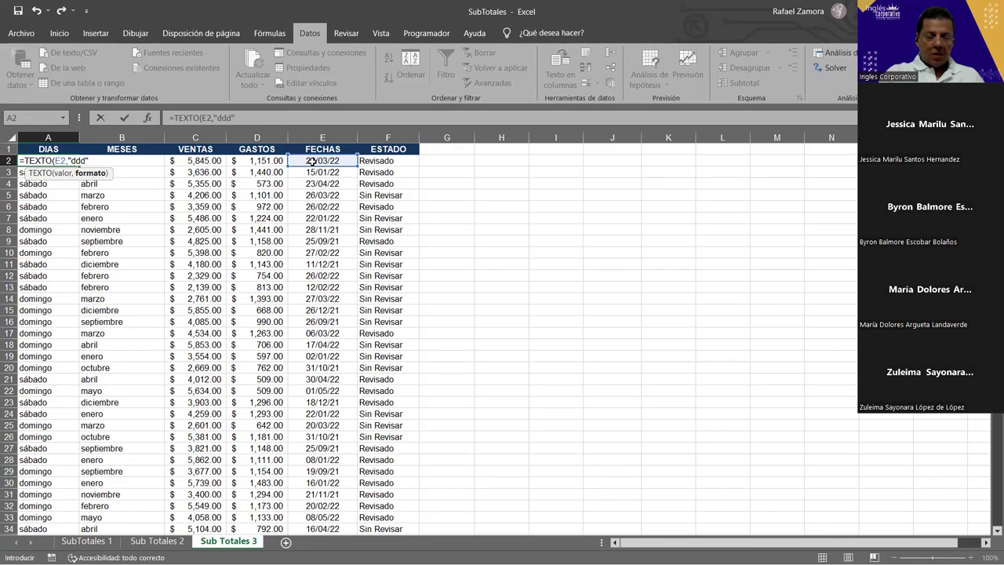
key("Return")
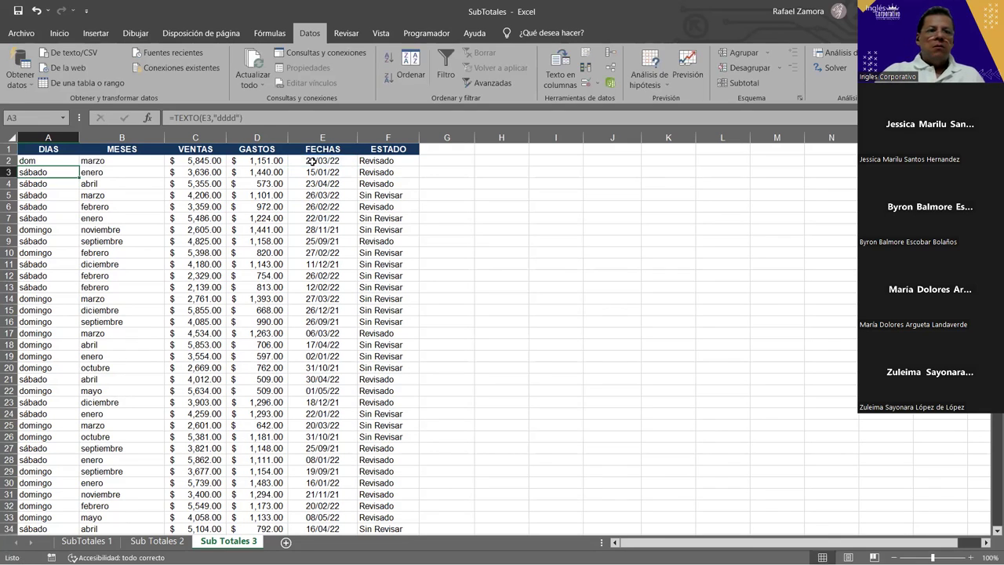
Step: Copy the abbreviated day-name formula down column A and review the results
left_click(61, 160)
double_click(79, 166)
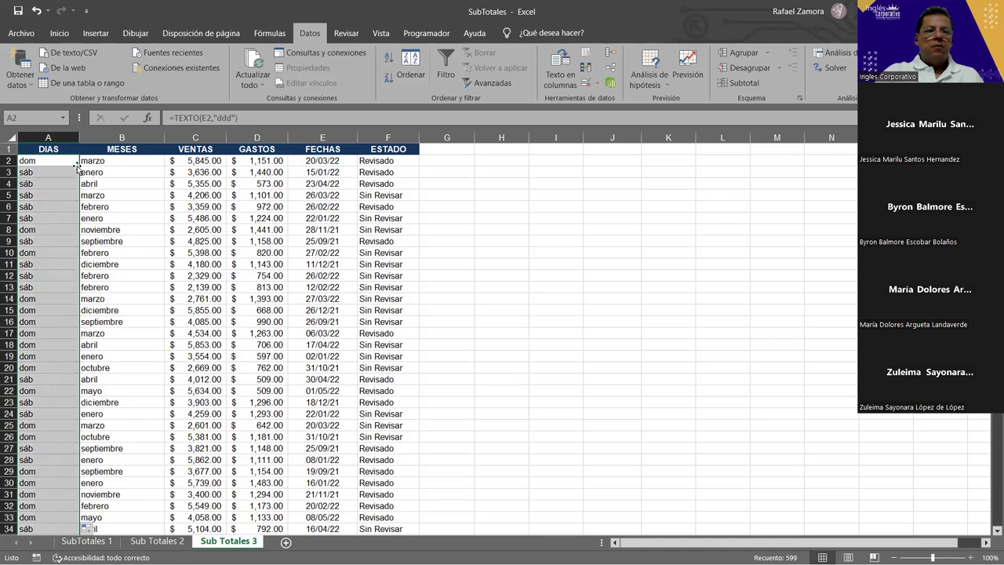
scroll(65, 331, "down", 20)
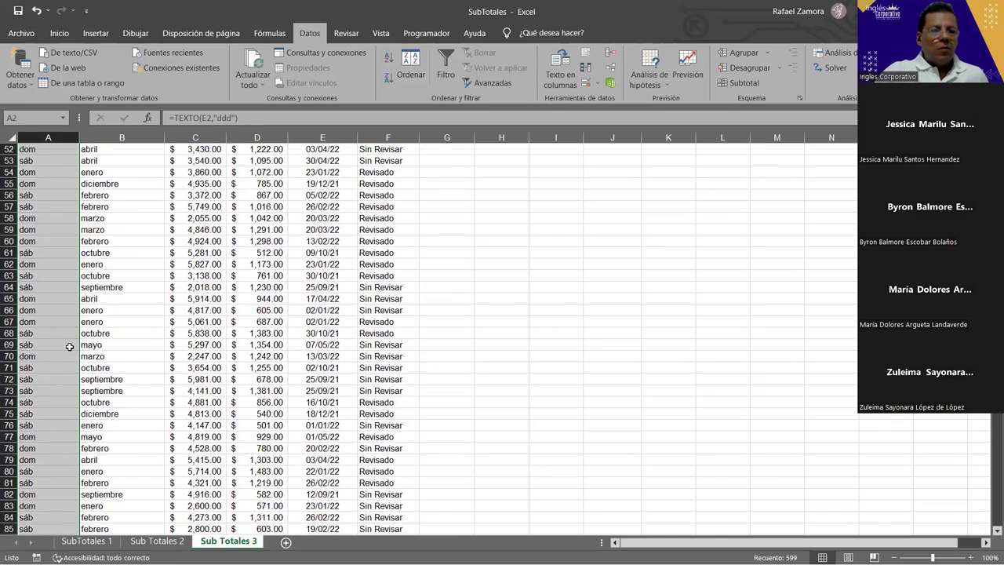
scroll(70, 342, "down", 5)
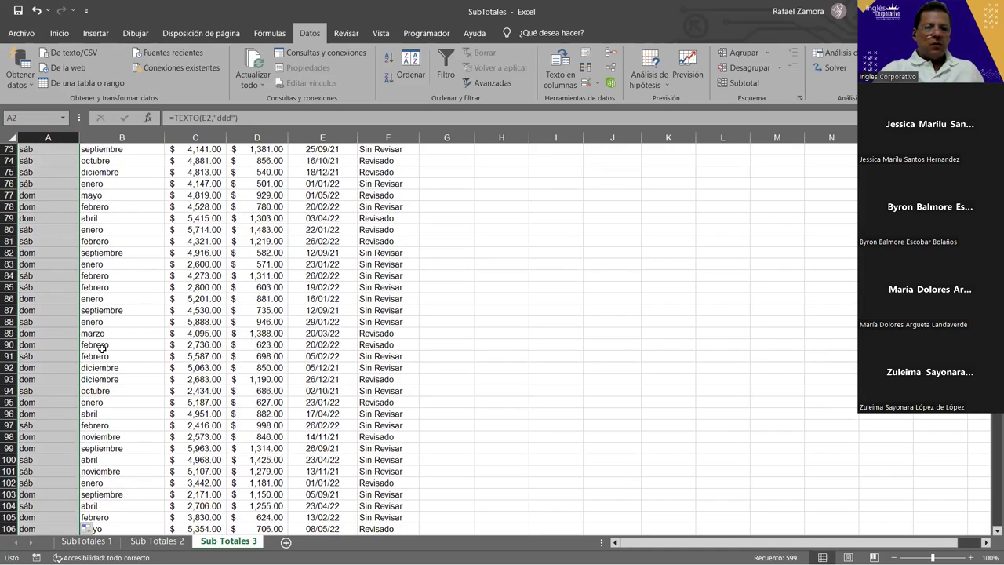
scroll(170, 356, "down", 10)
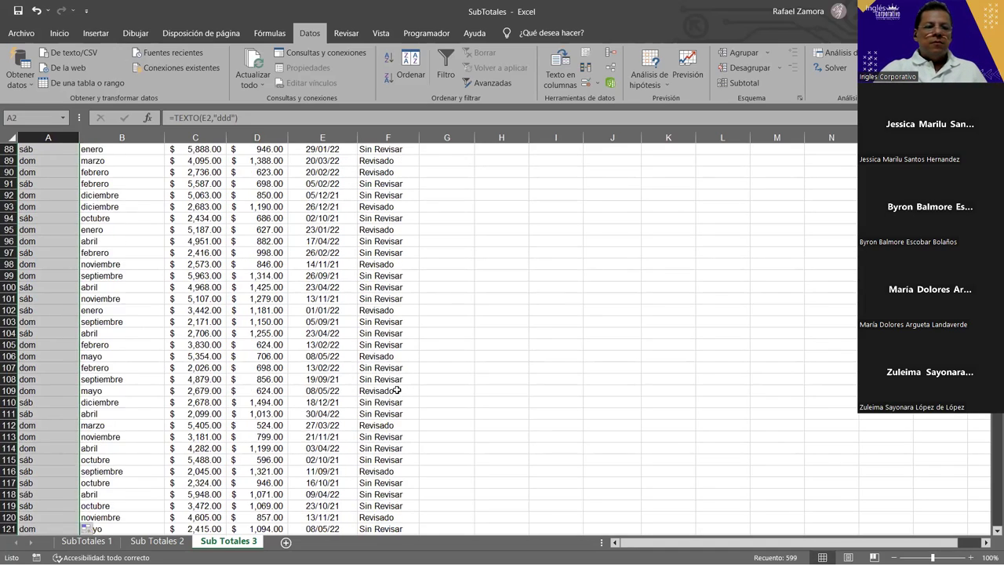
scroll(373, 391, "down", 14)
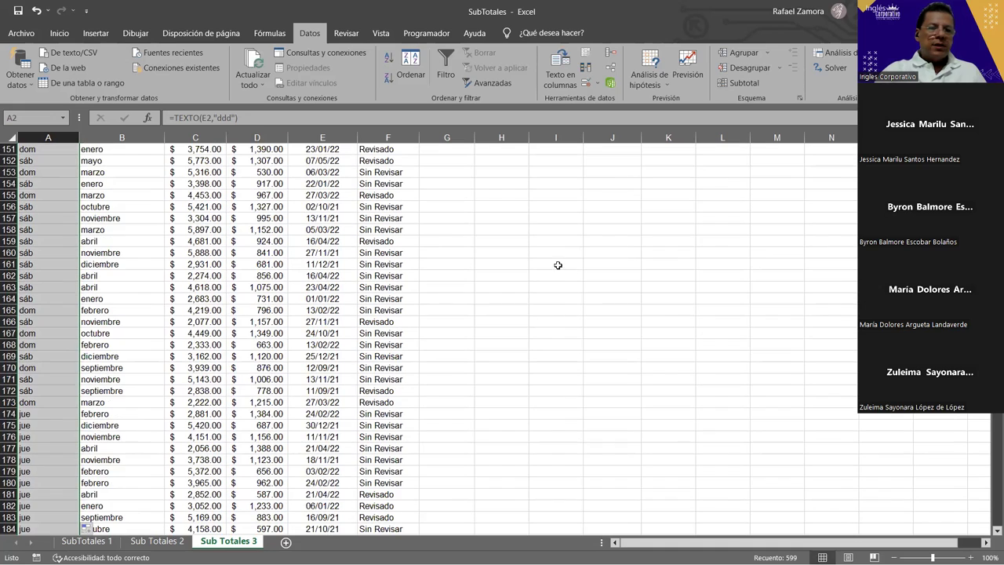
scroll(170, 312, "down", 6)
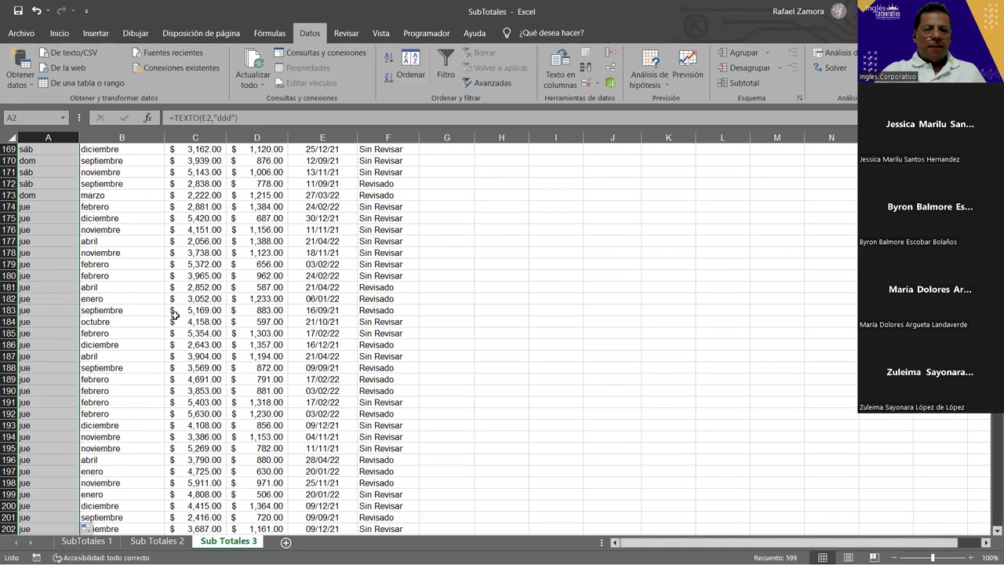
scroll(173, 323, "down", 20)
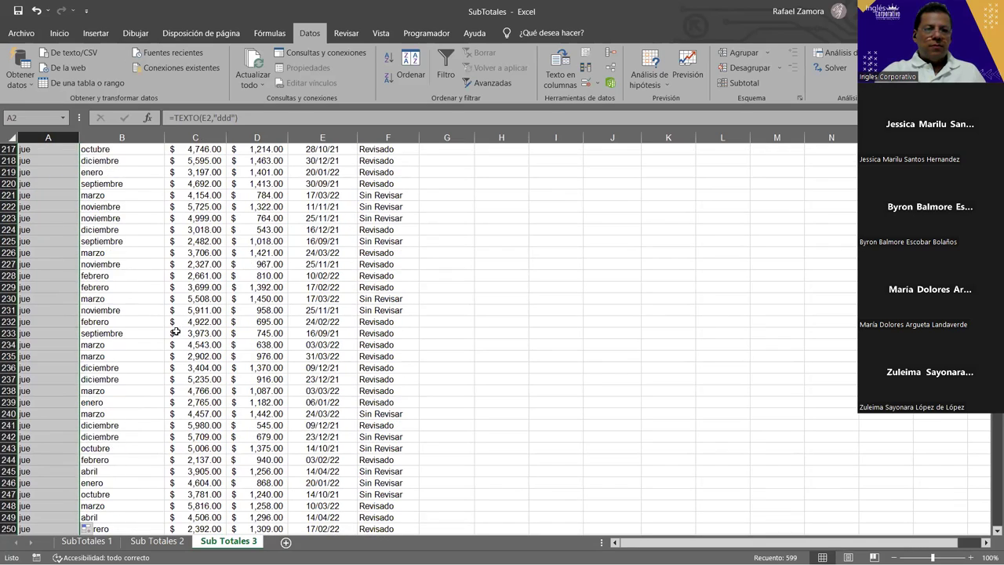
scroll(228, 316, "up", 12)
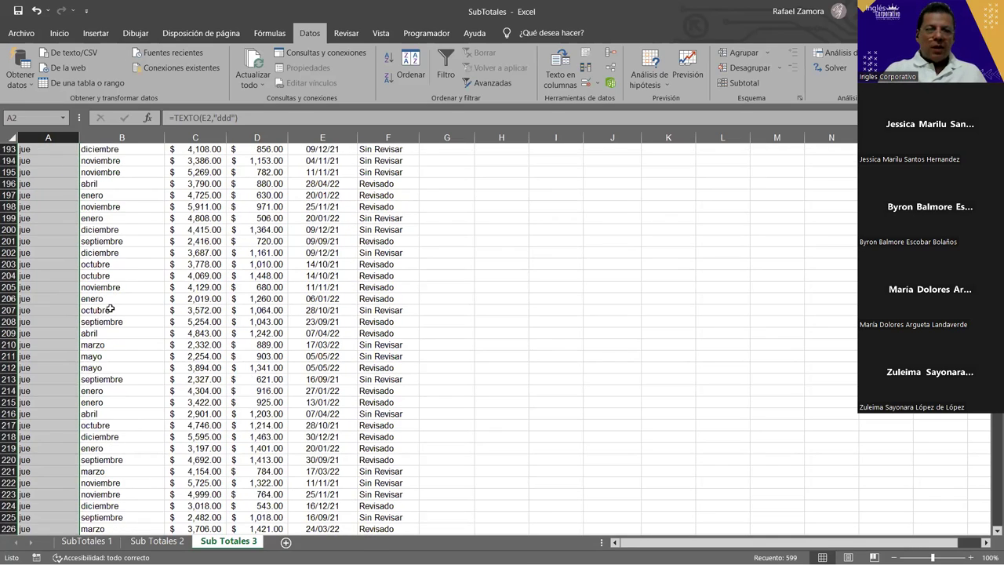
key("ctrl+Home")
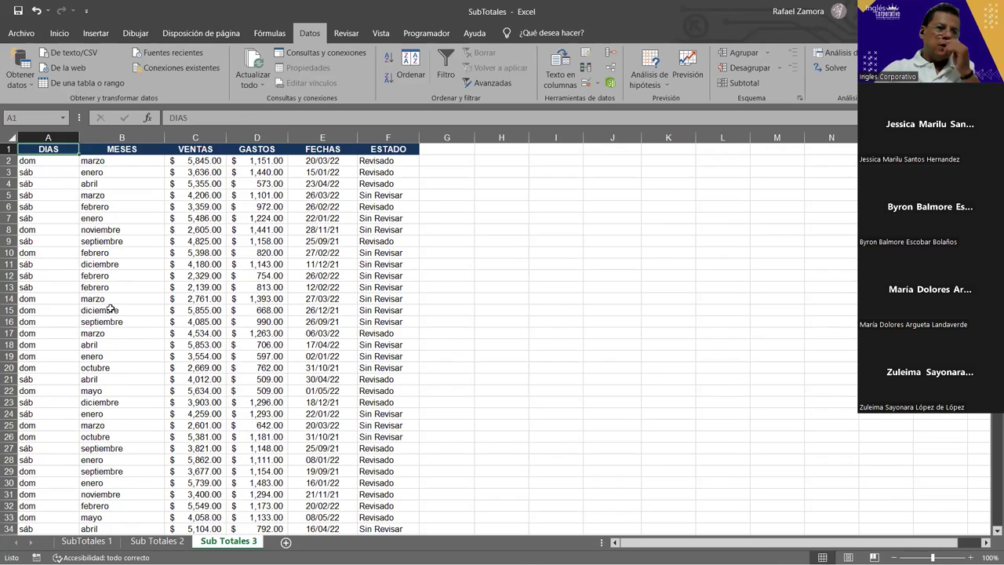
double_click(56, 160)
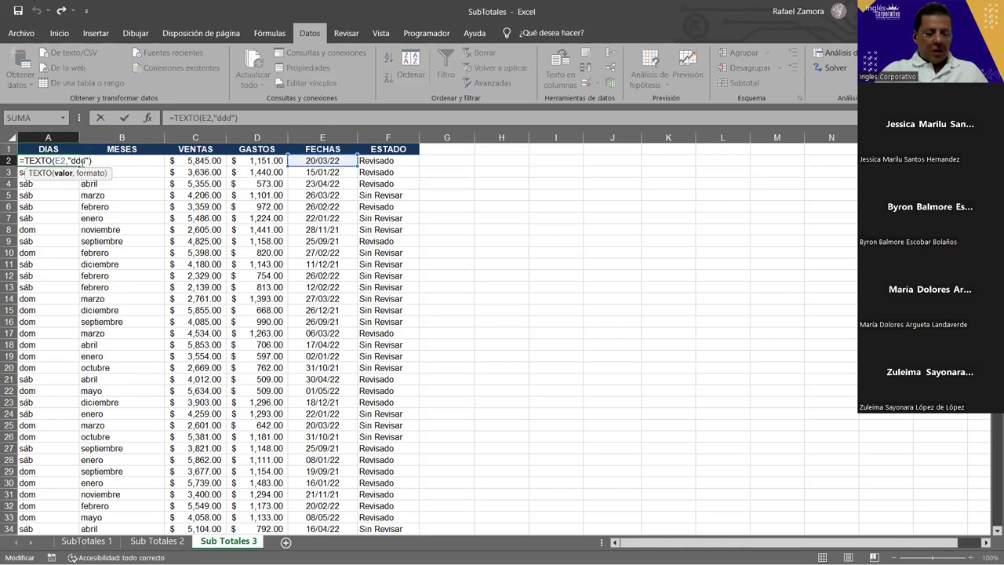
Step: Change A2's format back to "dddd" and copy the full weekday formula down column A
type("d")
key("Return")
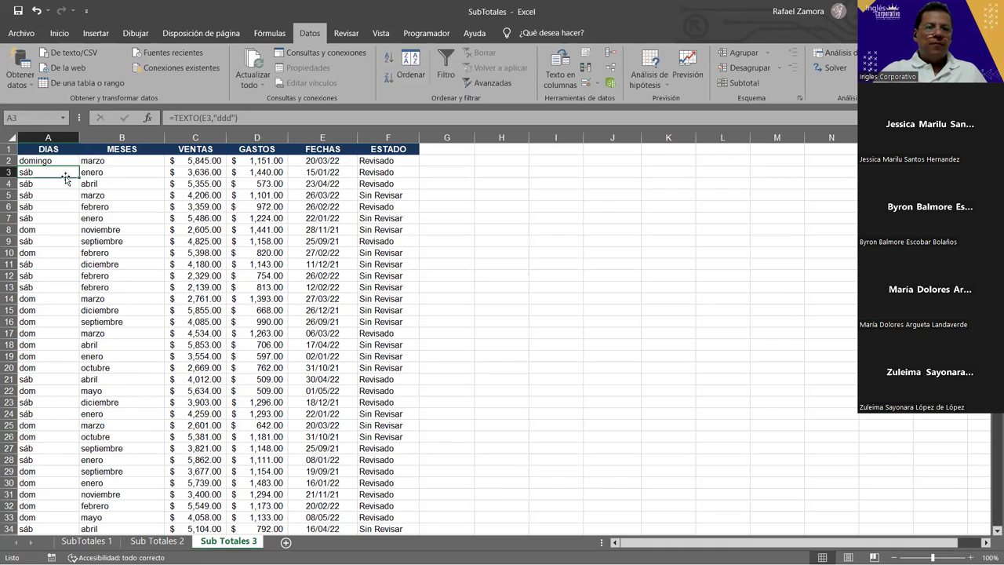
left_click(67, 161)
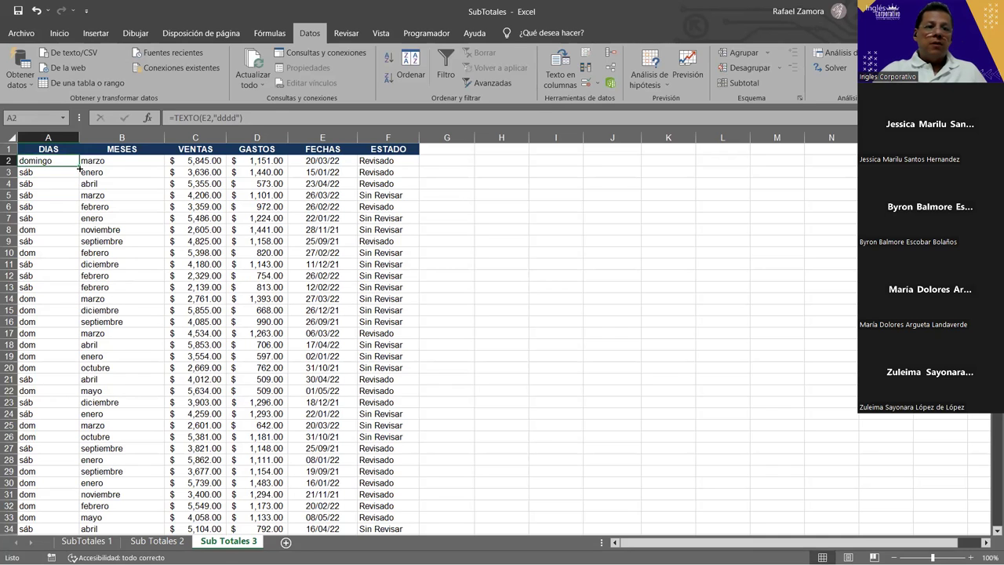
double_click(79, 168)
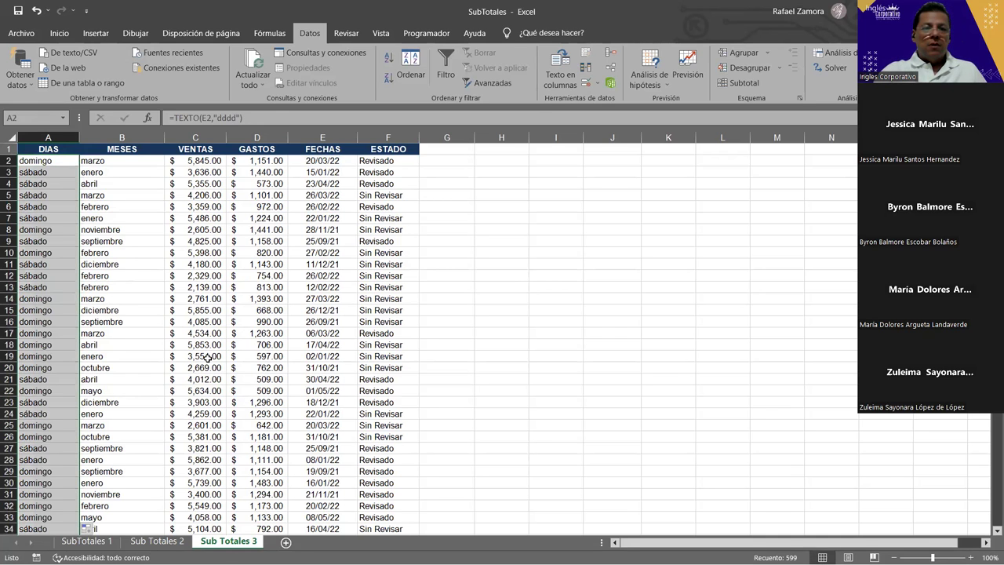
scroll(208, 358, "down", 20)
scroll(102, 369, "down", 20)
scroll(110, 483, "down", 20)
scroll(111, 482, "down", 10)
left_click(216, 318)
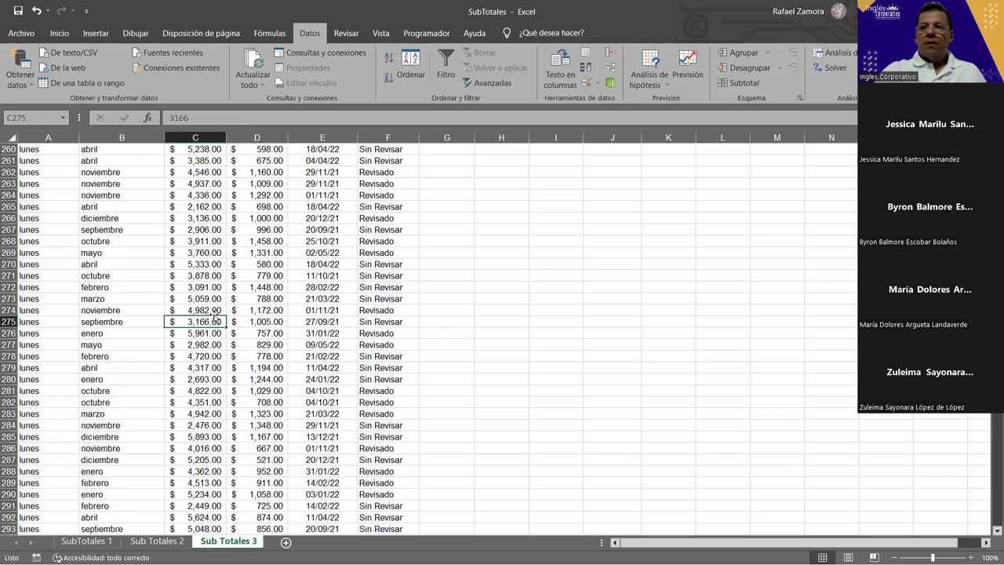
key("ctrl+Up")
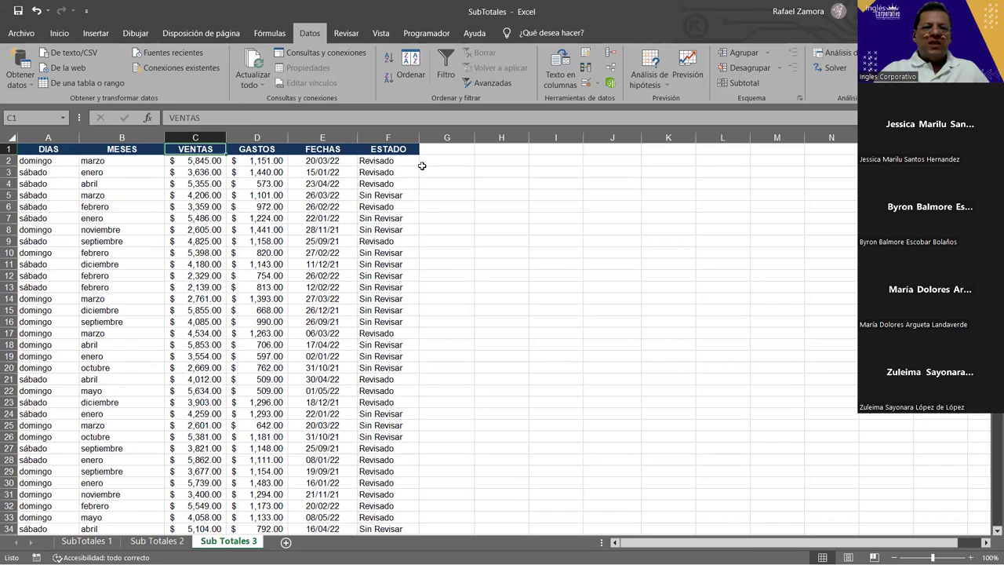
Step: Fill a helper column G with =ALEATORIO() random numbers down the table
left_click(267, 195)
left_click(203, 196)
left_click_drag(439, 163, 438, 166)
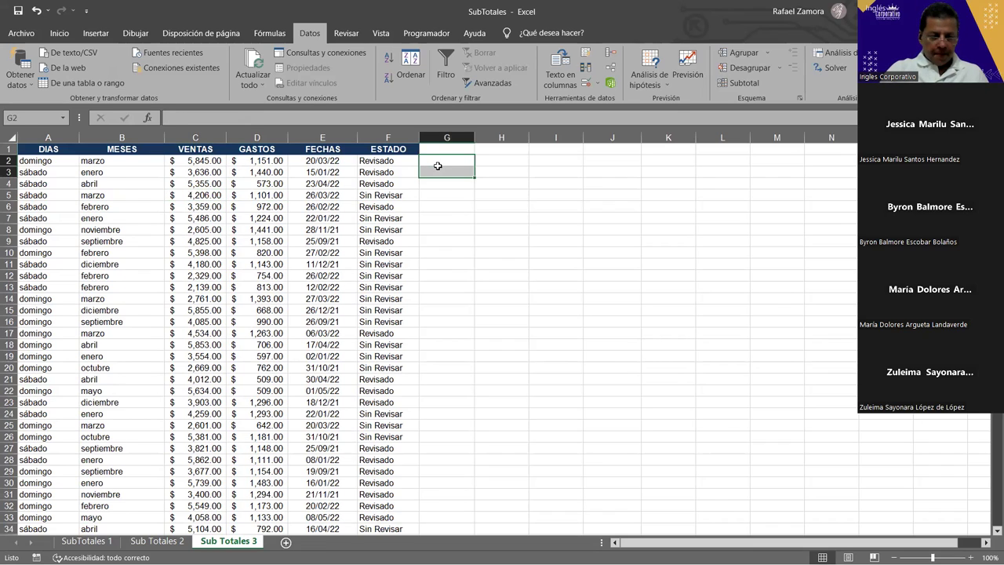
type("=al")
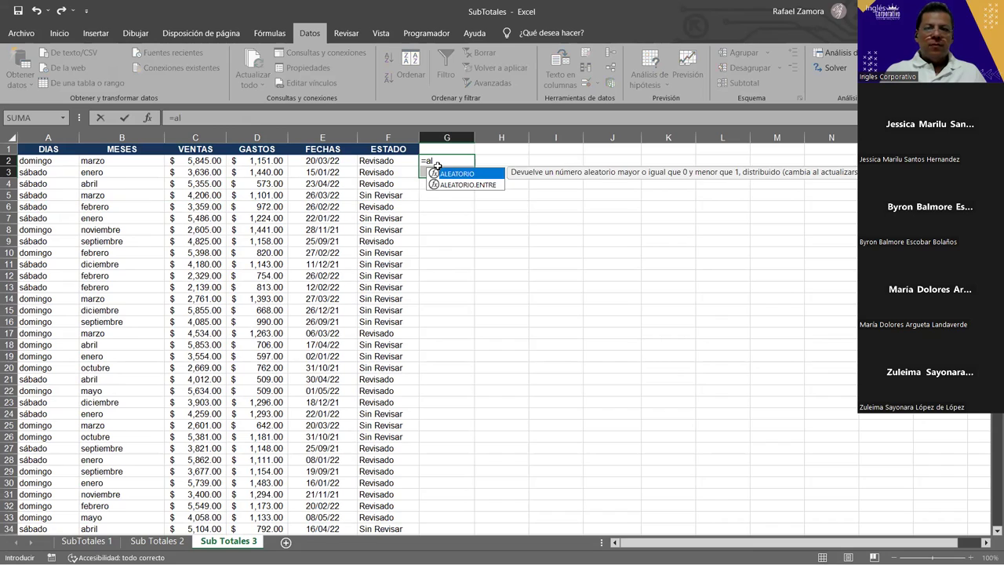
key("Tab")
type(")")
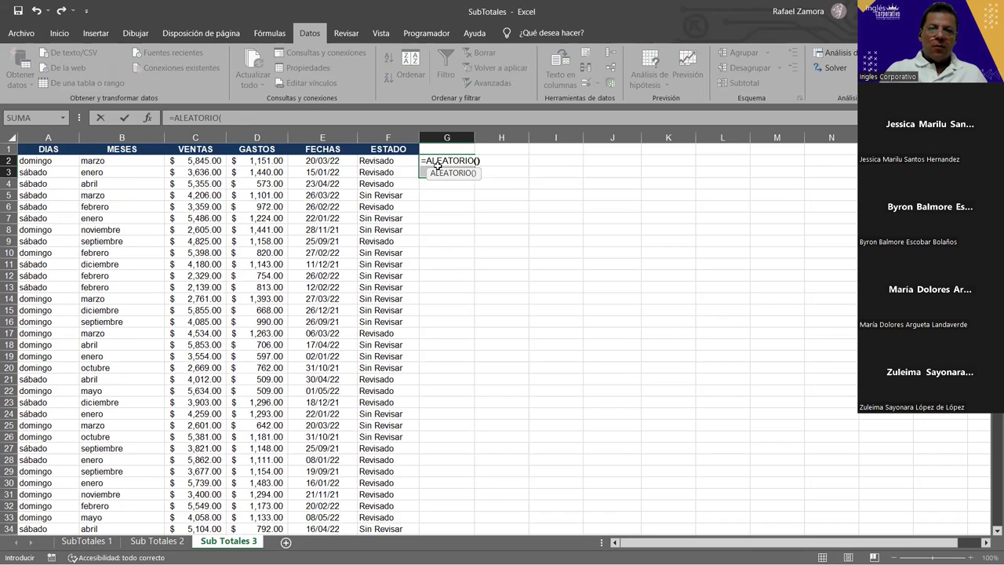
key("Return")
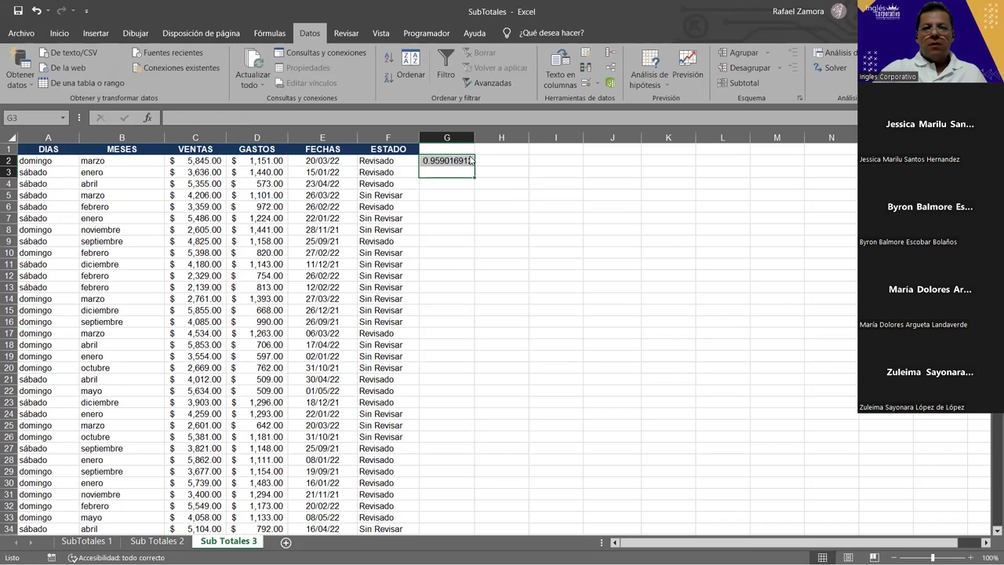
left_click(473, 165)
double_click(474, 166)
Step: Sort the table by the random numbers, then delete the helper column G
left_click(470, 184)
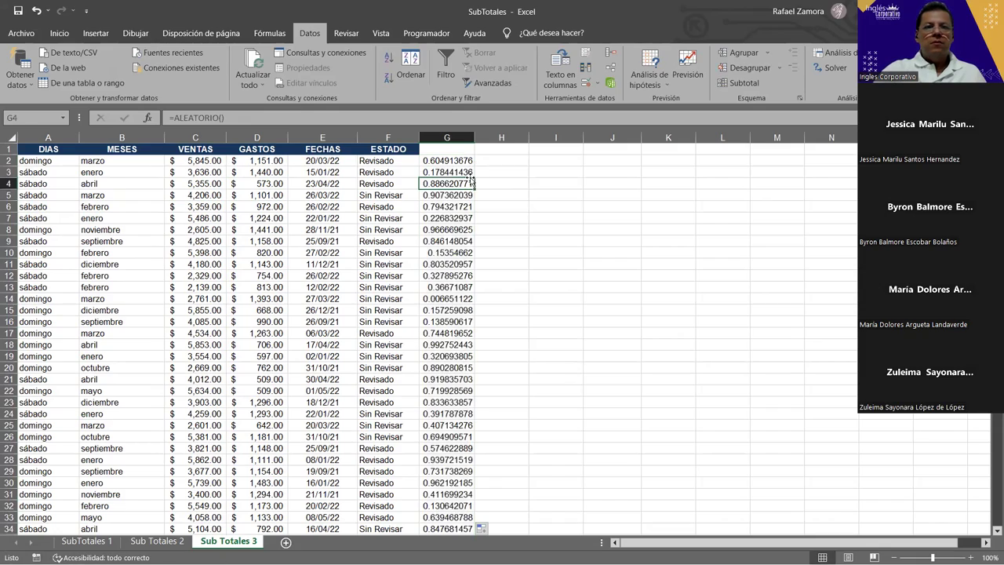
left_click(390, 74)
left_click(391, 75)
left_click(390, 76)
left_click(388, 59)
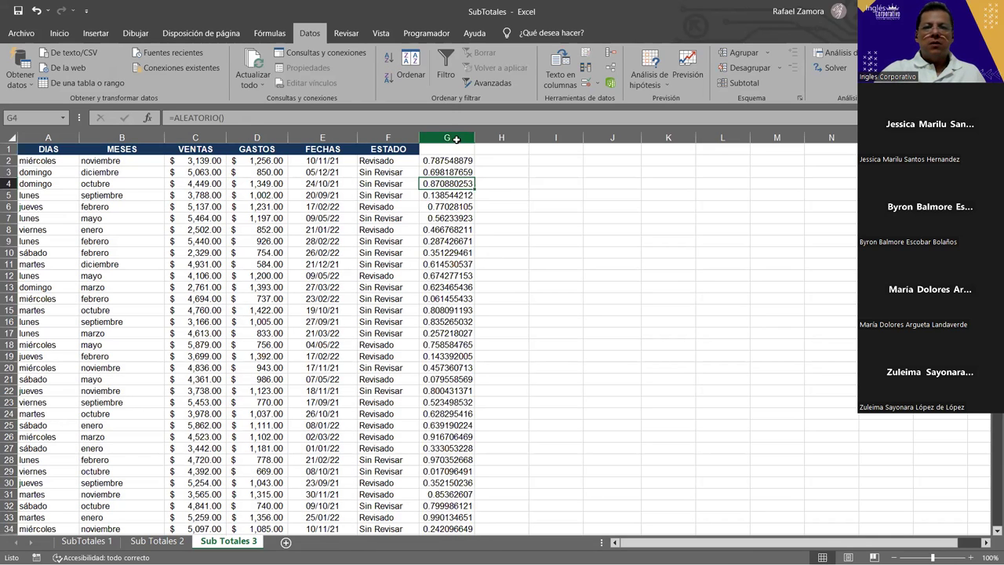
left_click(456, 137)
key("Delete")
left_click(256, 310)
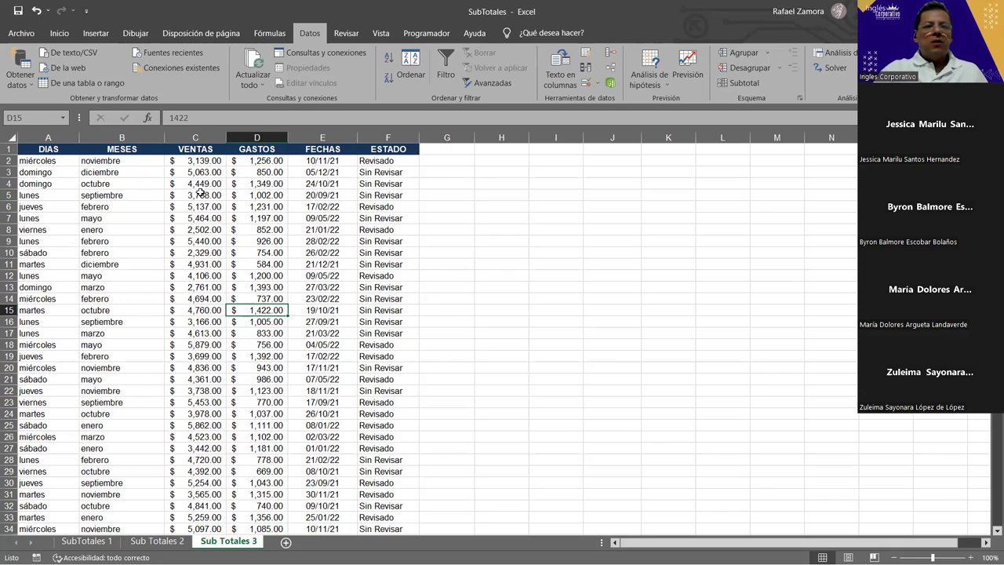
left_click(324, 162)
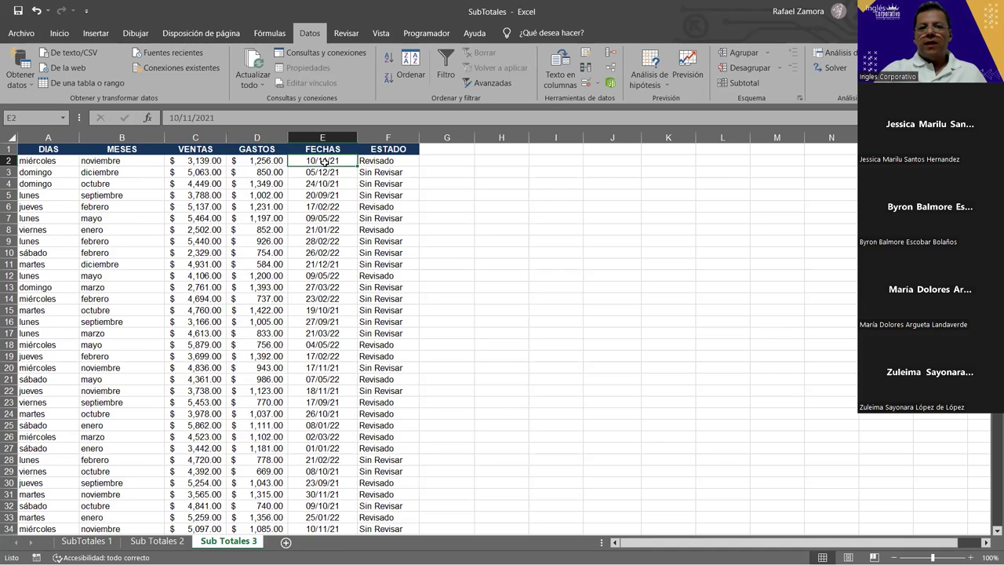
left_click(316, 291, "shift")
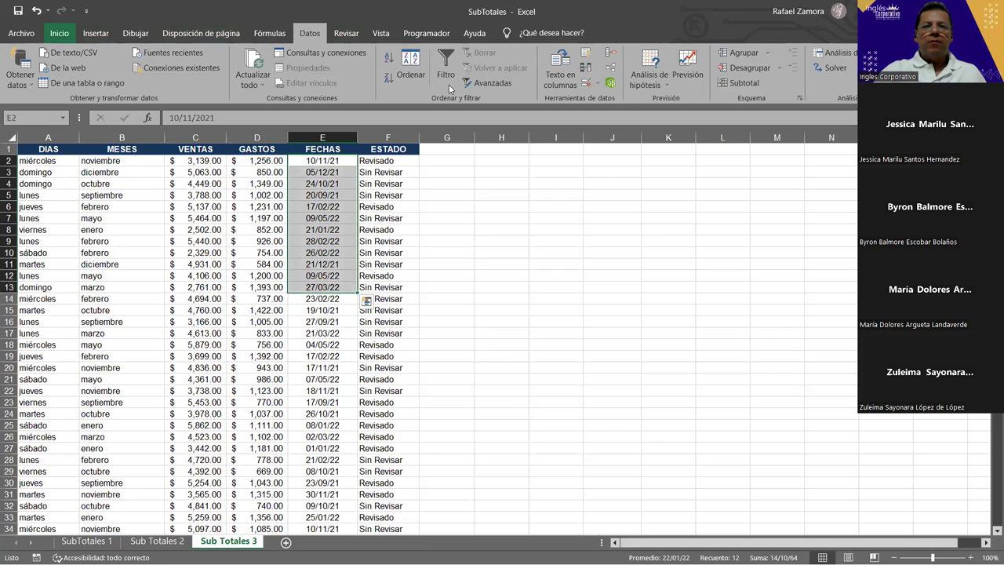
scroll(449, 84, "up", 5)
left_click(544, 58)
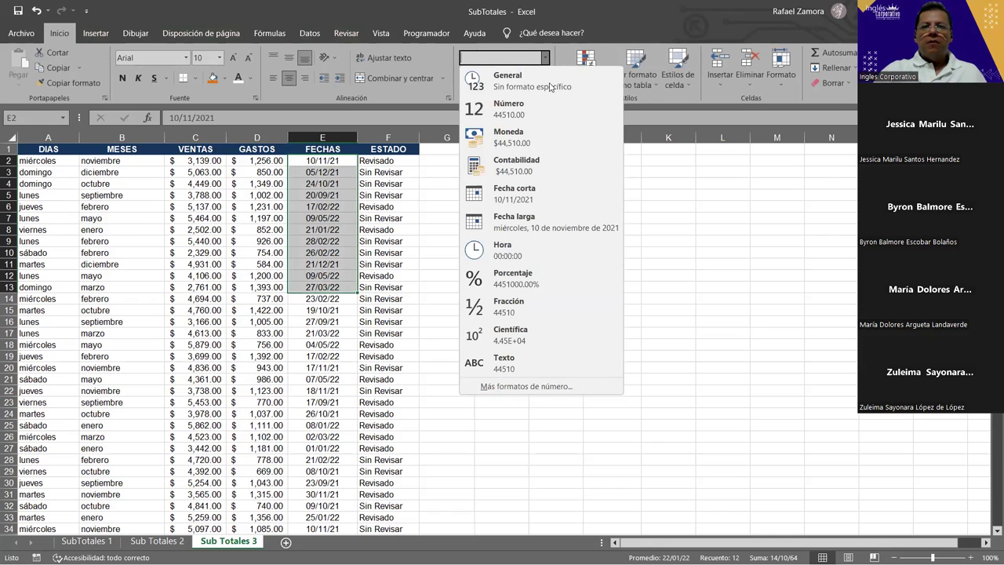
left_click(549, 210)
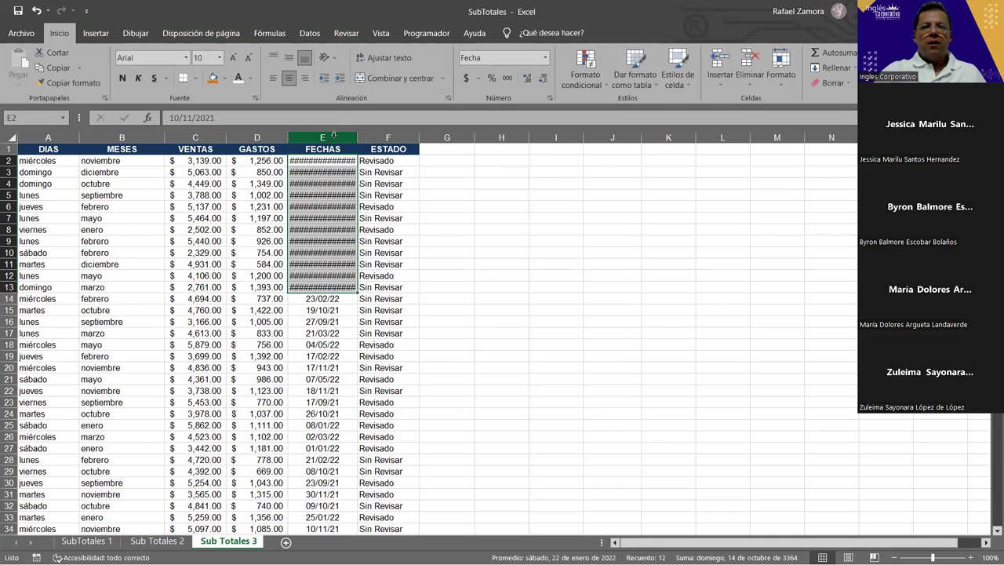
left_click_drag(357, 137, 433, 215)
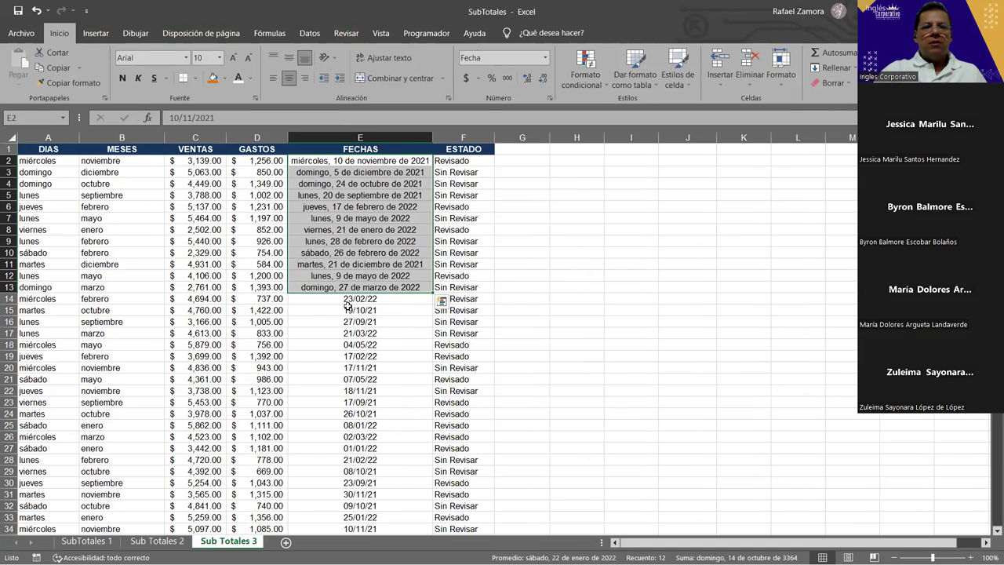
key("ctrl+z")
key("ctrl+z")
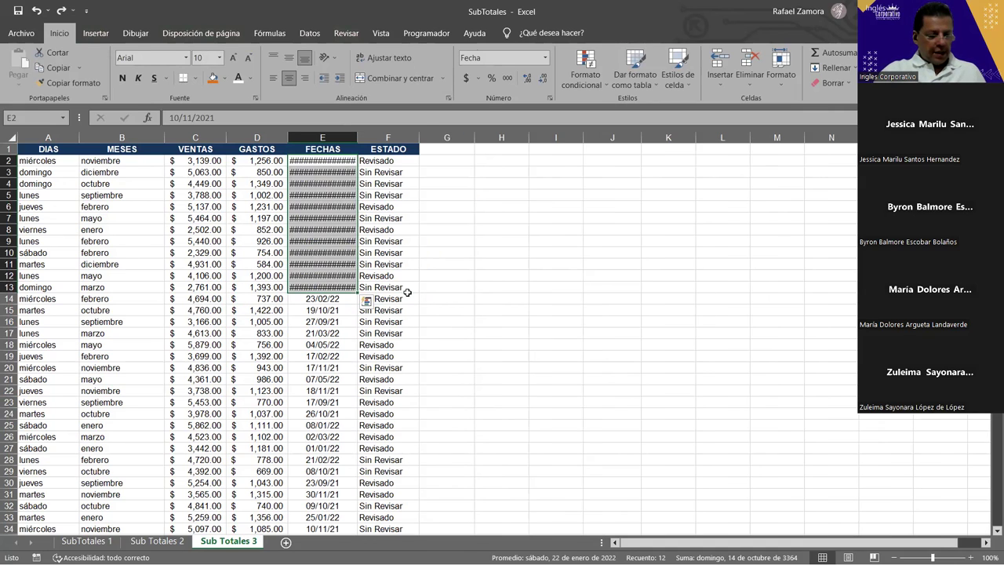
left_click(434, 324)
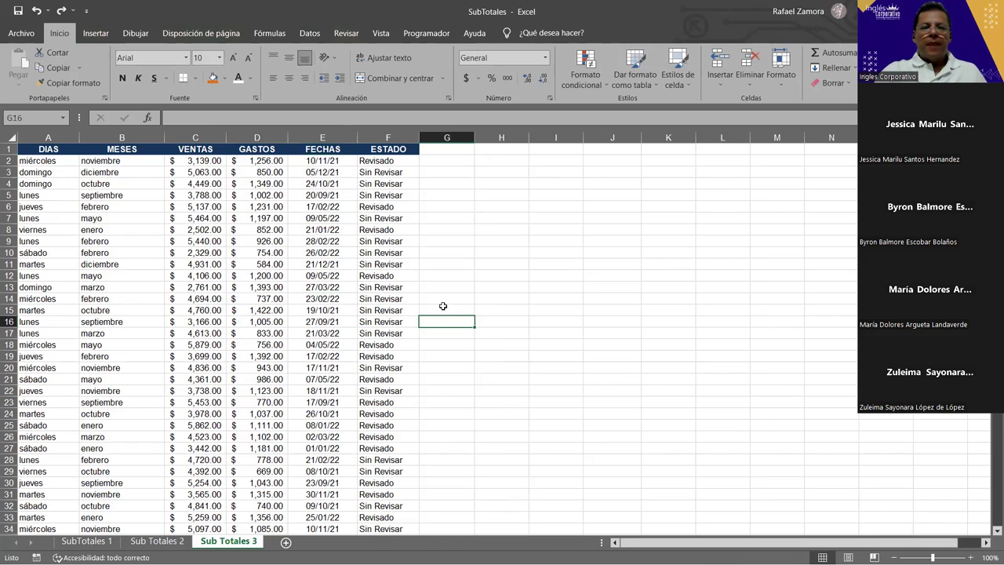
left_click(297, 252)
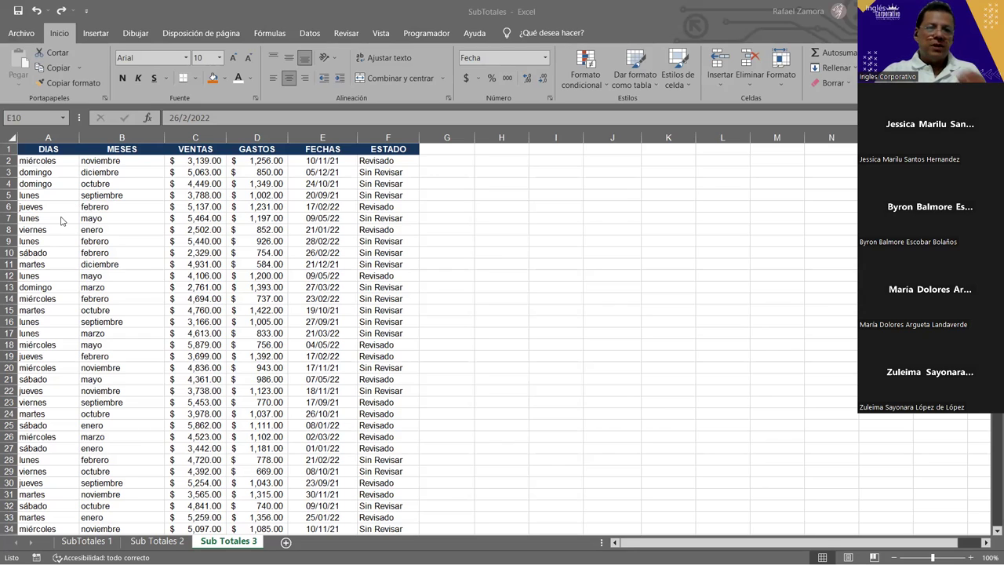
Step: Check the formula in A2 and the value in C5, then go to the Datos tab
left_click(54, 161)
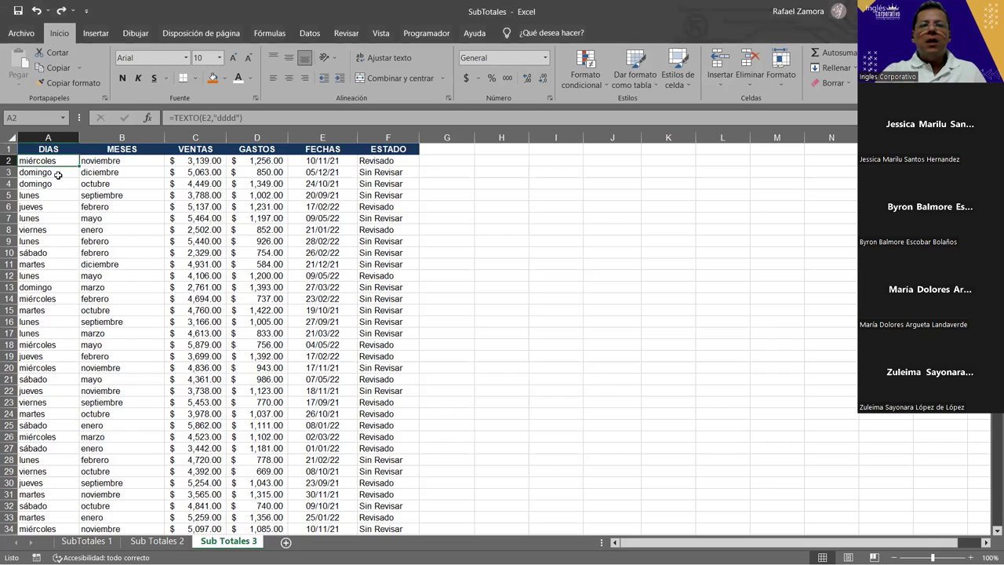
left_click(185, 196)
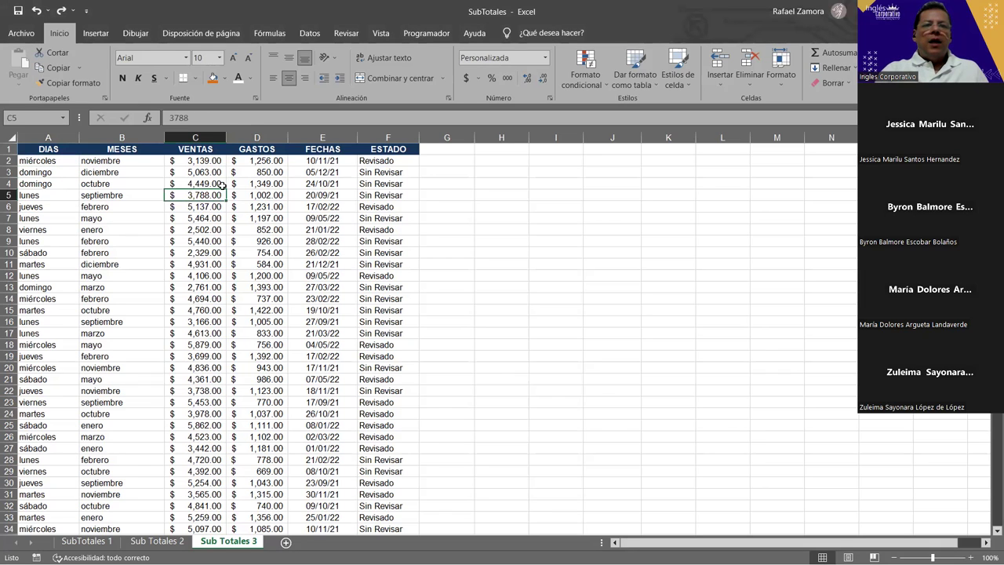
left_click(311, 33)
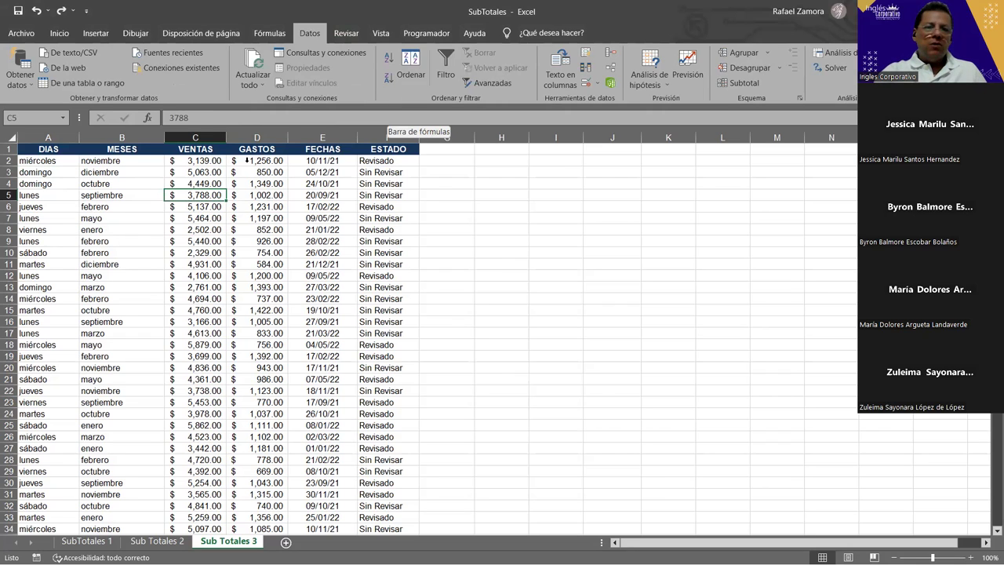
Step: Sort the table A to Z by DIAS, then by MESES, and widen ESTADO slightly
left_click(45, 187)
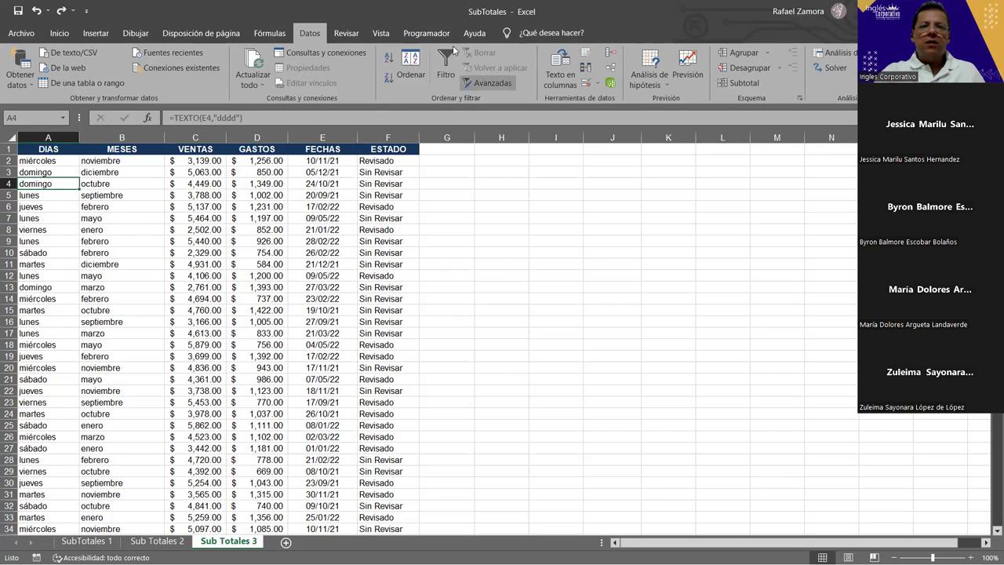
left_click(389, 58)
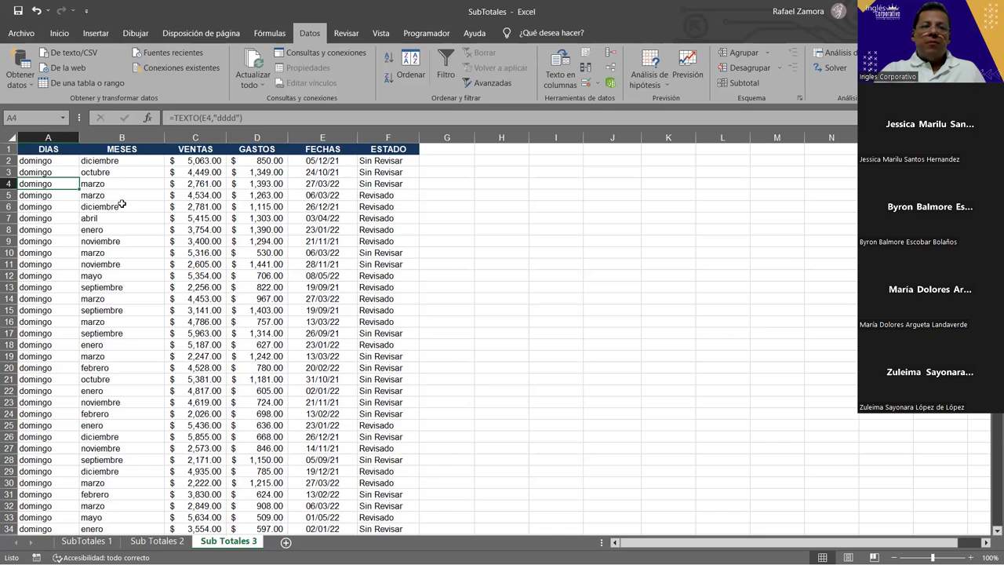
left_click(407, 74)
left_click(445, 239)
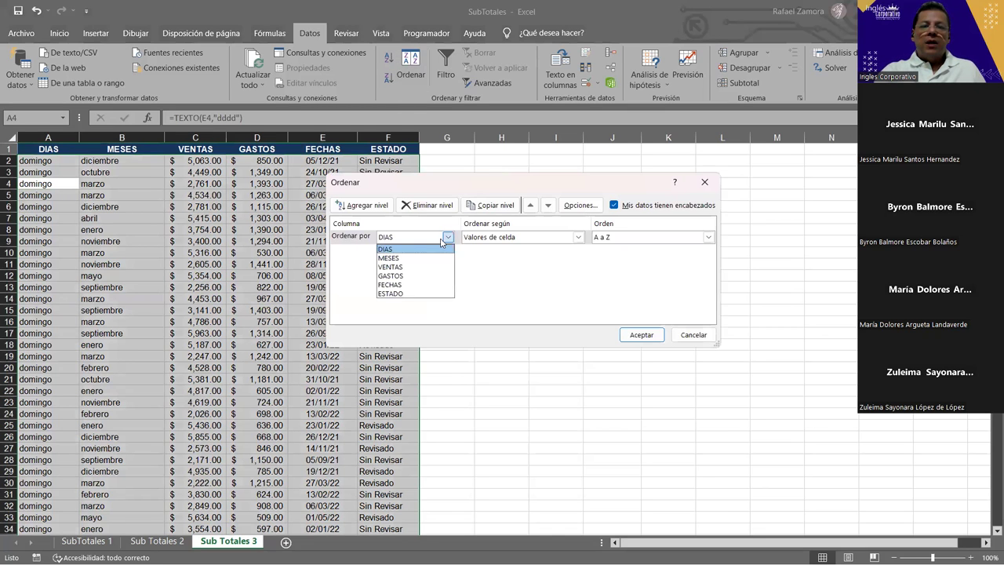
left_click(386, 249)
left_click(362, 205)
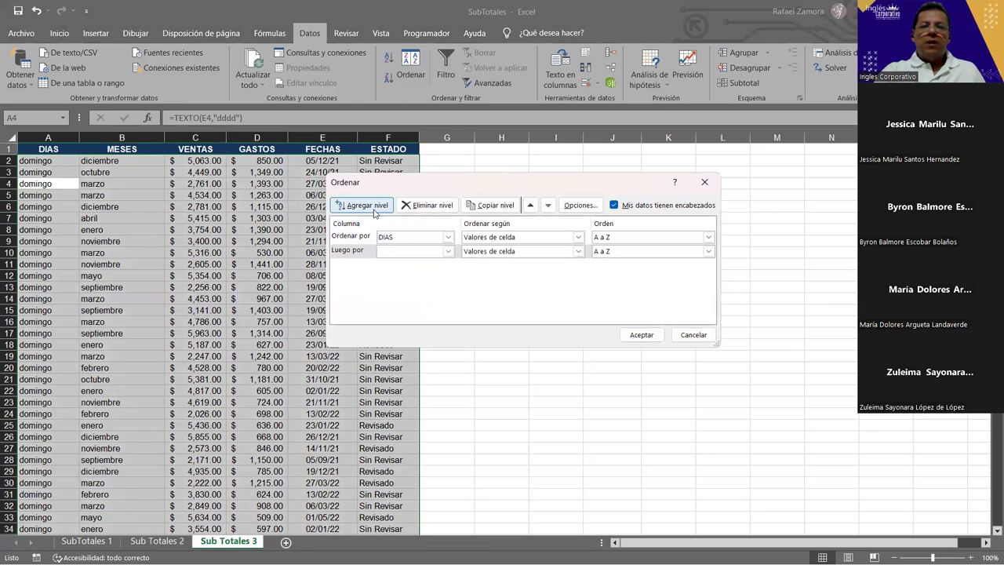
left_click(446, 252)
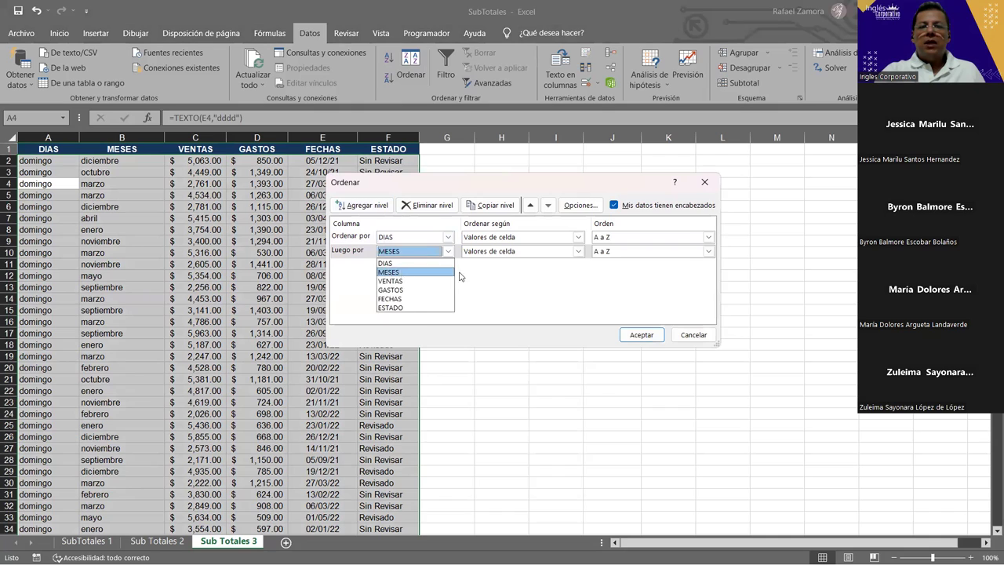
left_click(461, 277)
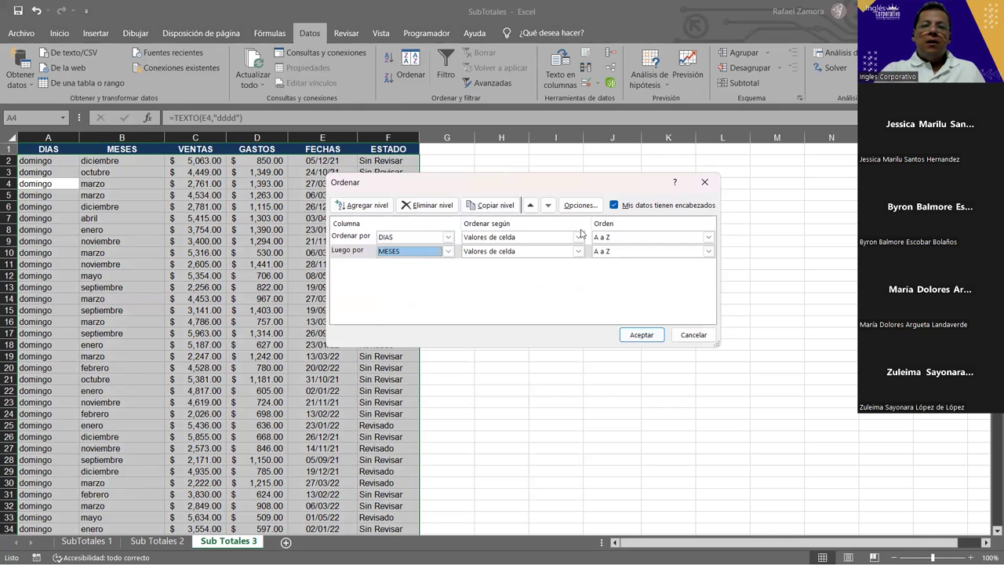
left_click(659, 334)
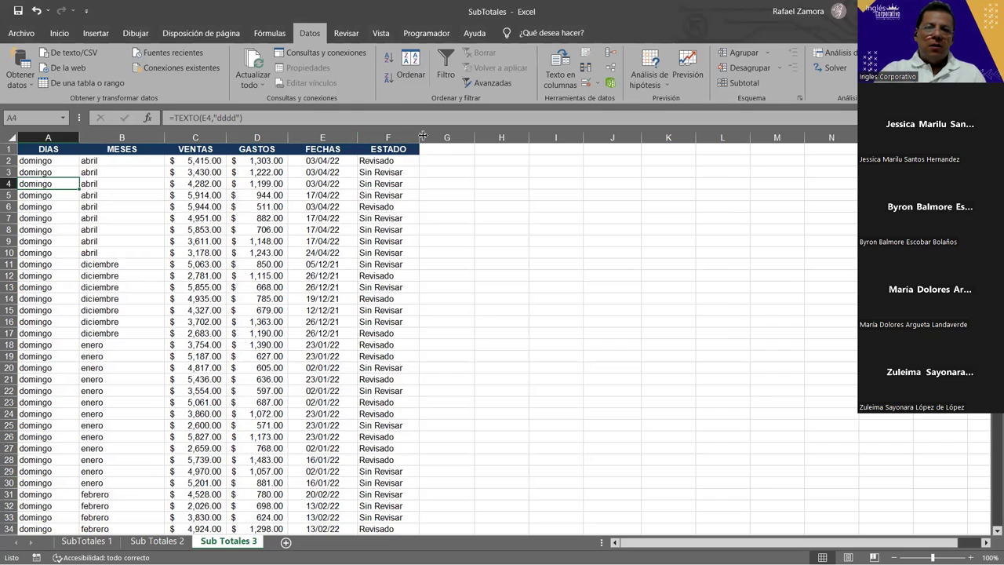
left_click_drag(422, 136, 427, 137)
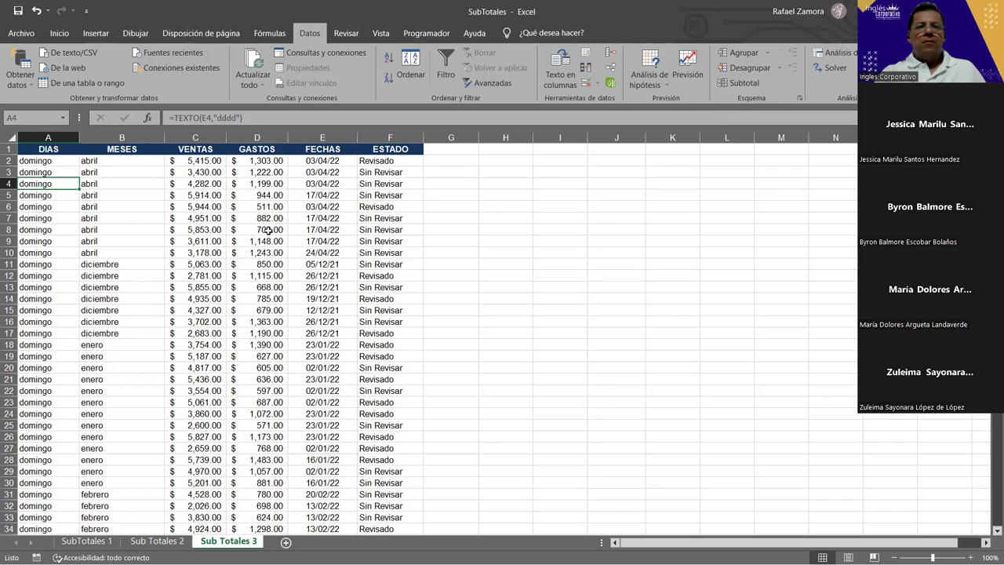
Step: Check the VENTAS value in C5 and the month formula in B10
left_click(218, 196)
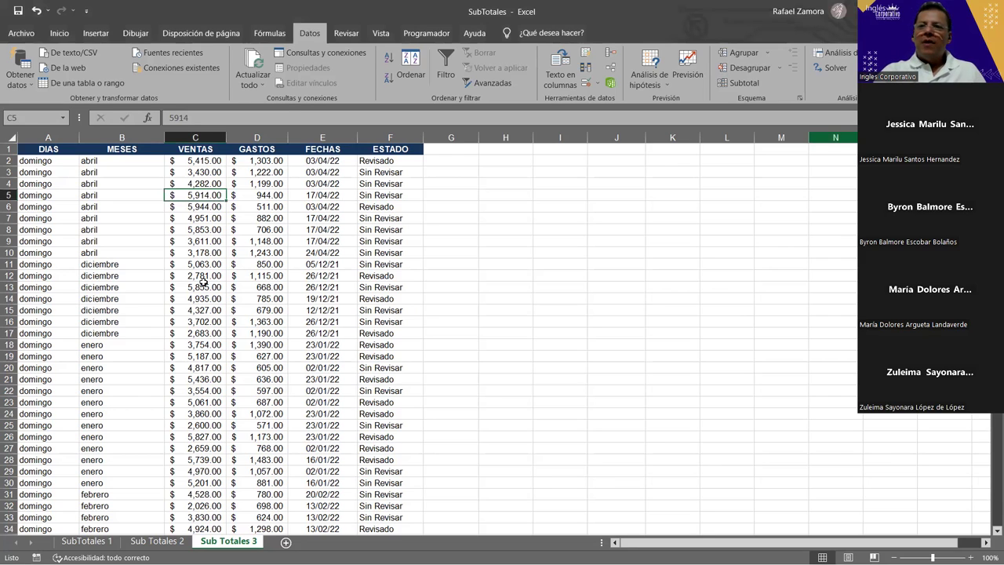
left_click(140, 250)
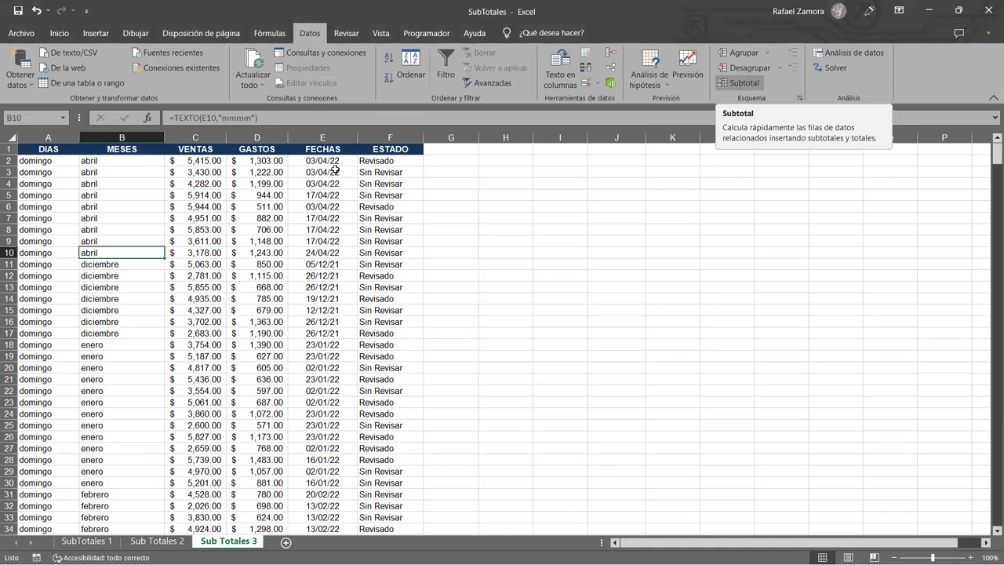
Step: Set up Subtotales to group at each change in DIAS with Recuento, unchecking ESTADO
key("Right")
key("Right")
left_click(730, 85)
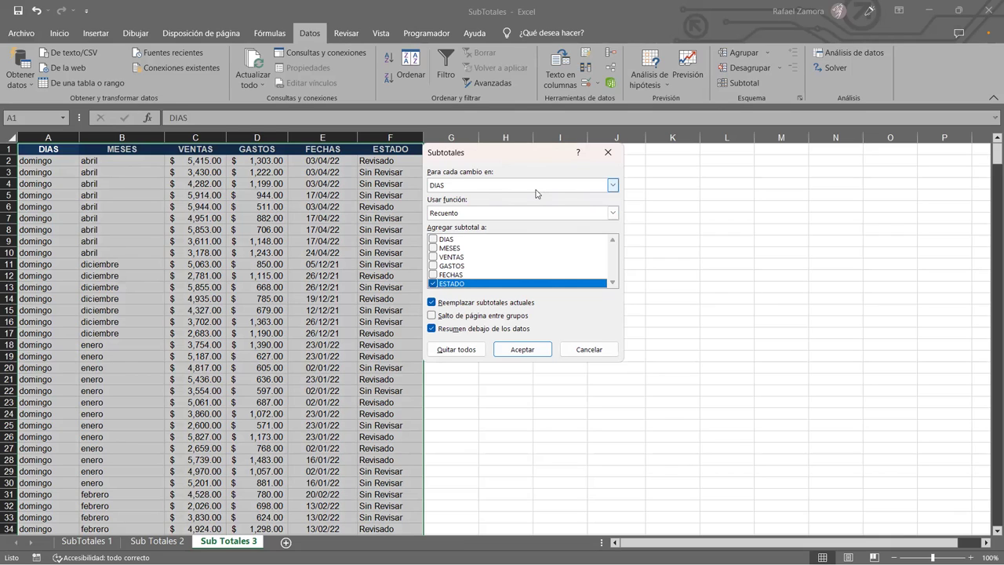
left_click(509, 191)
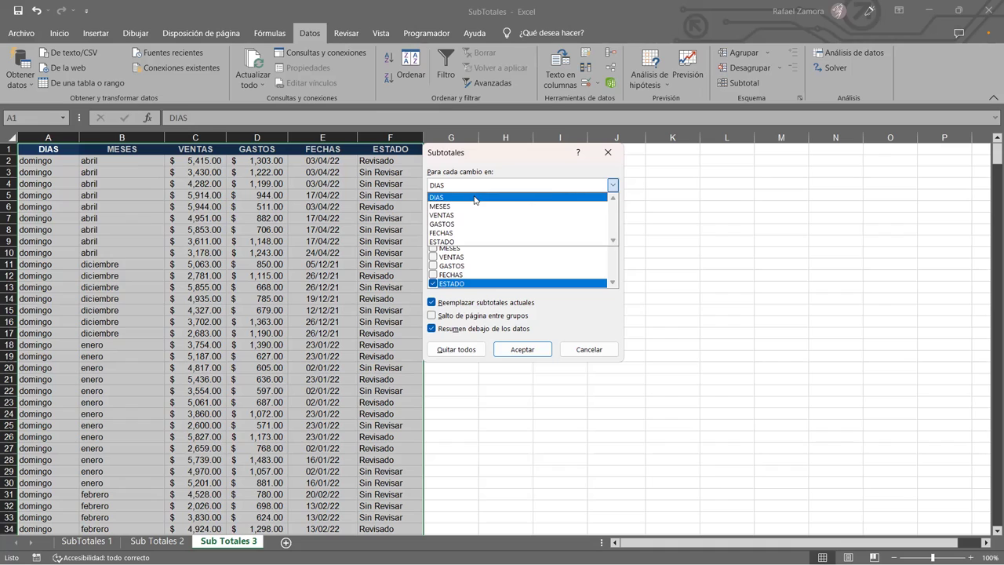
left_click(473, 199)
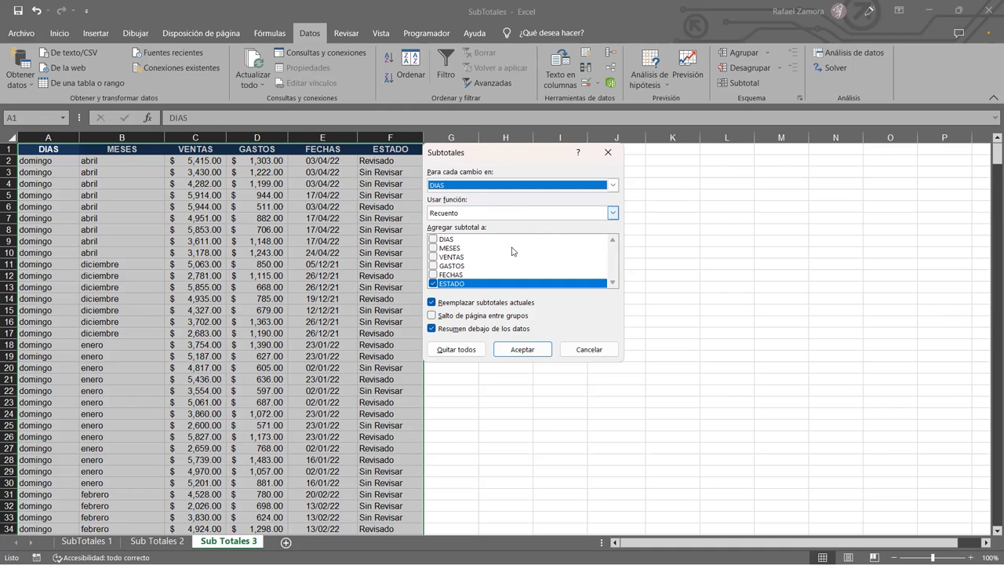
left_click(495, 213)
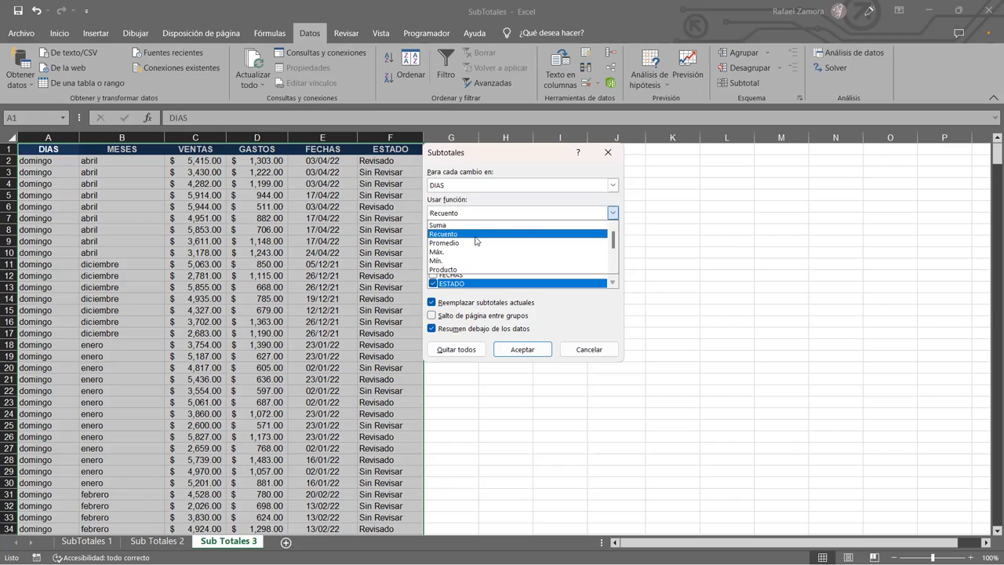
left_click(476, 239)
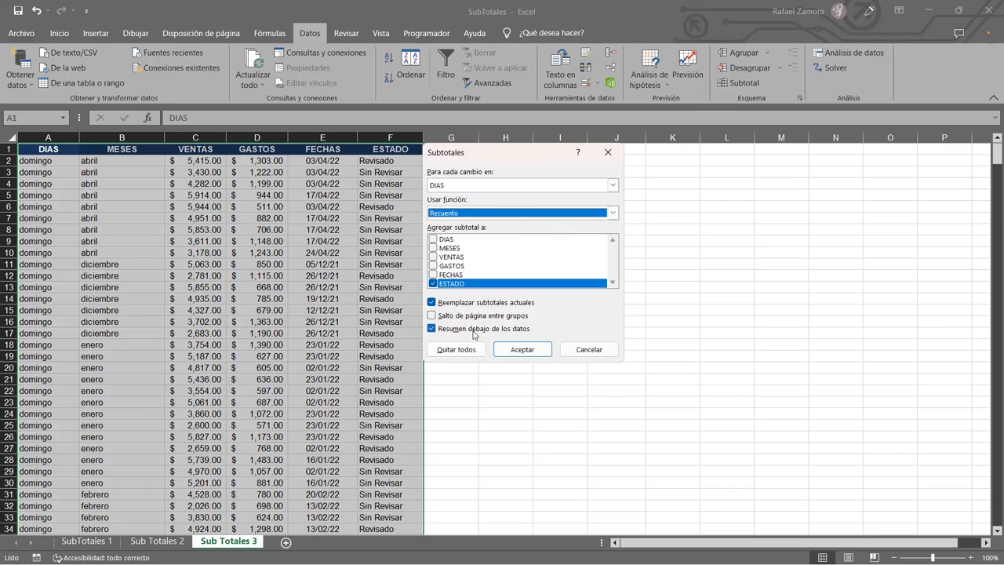
left_click(433, 286)
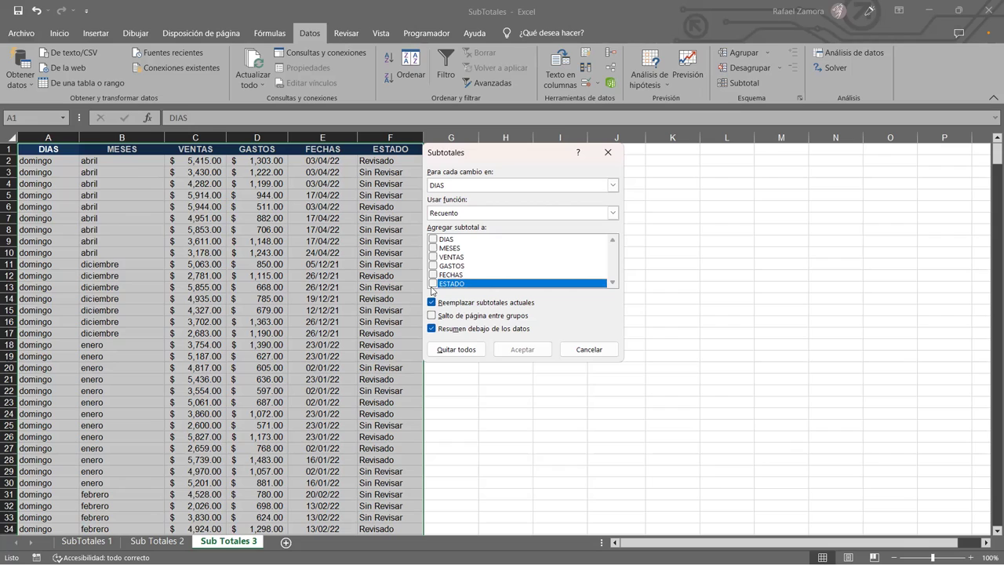
Step: Add count subtotals to the DIAS and MESES columns and apply them
left_click(433, 239)
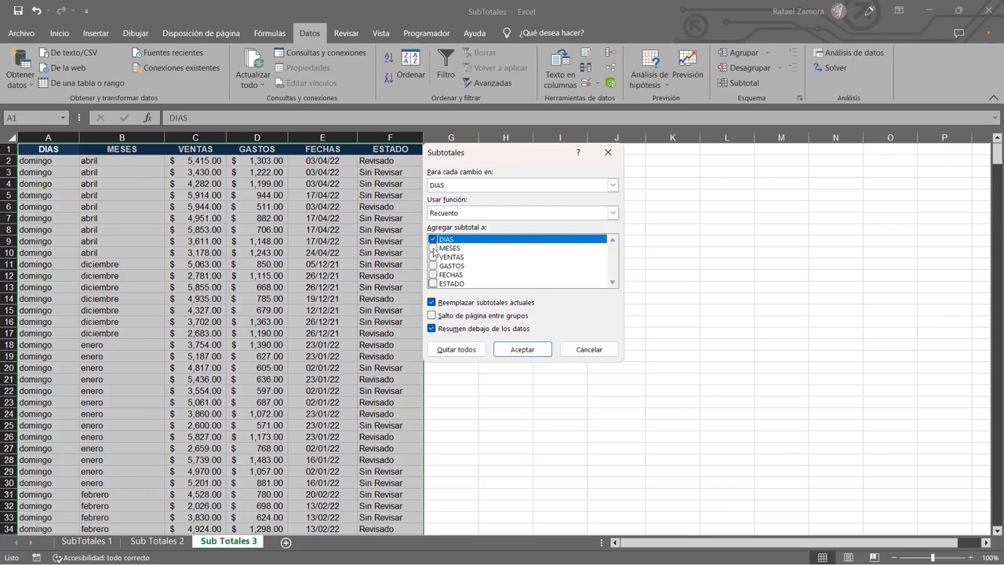
left_click(434, 248)
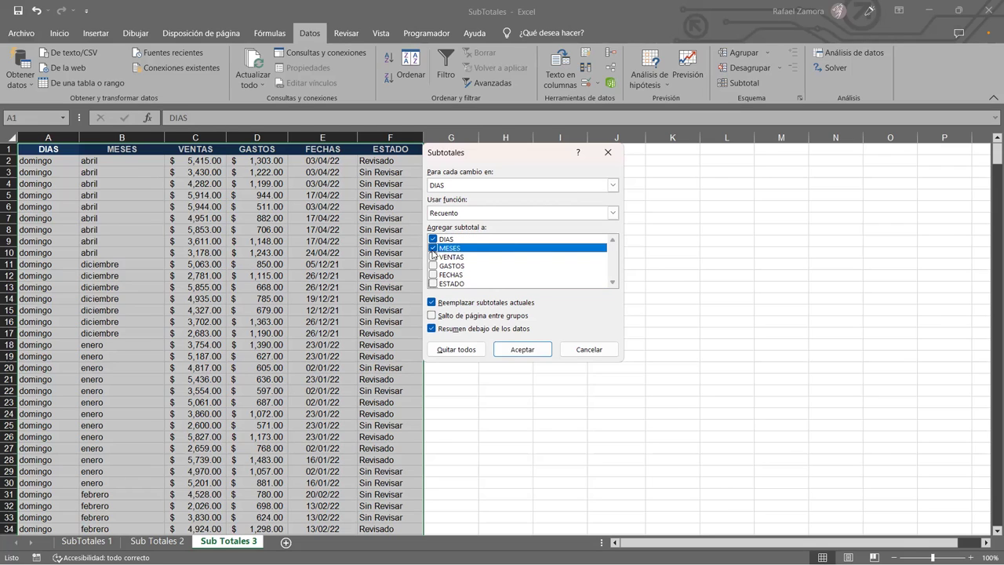
left_click(323, 469)
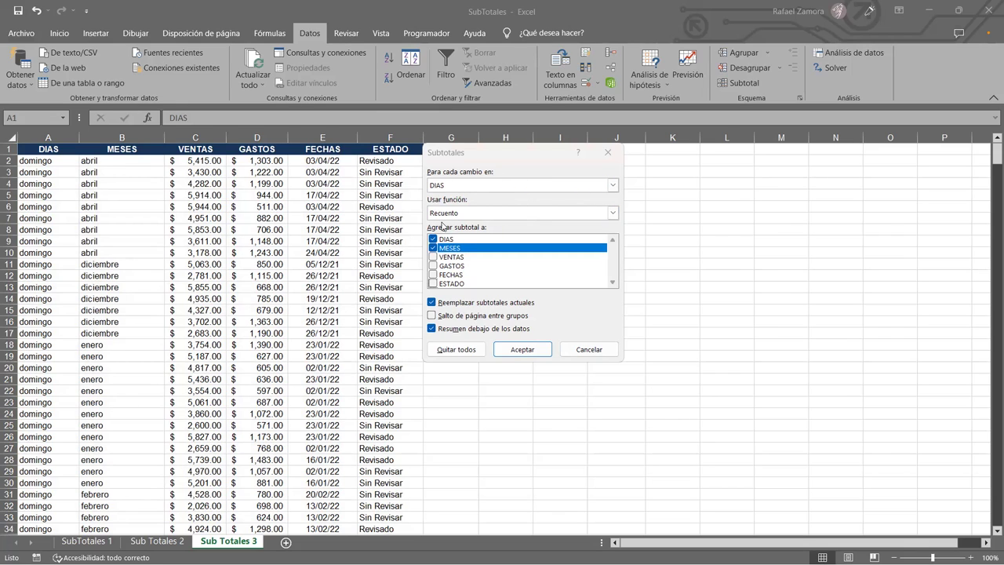
left_click(520, 351)
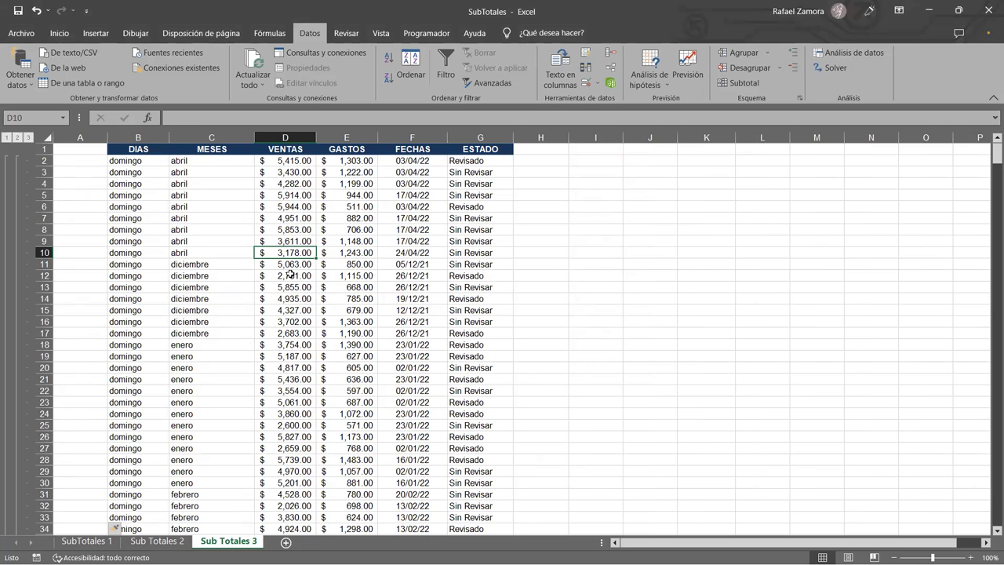
Step: Widen column A for the subtotal labels and collapse the outline to level 2
scroll(290, 275, "down", 15)
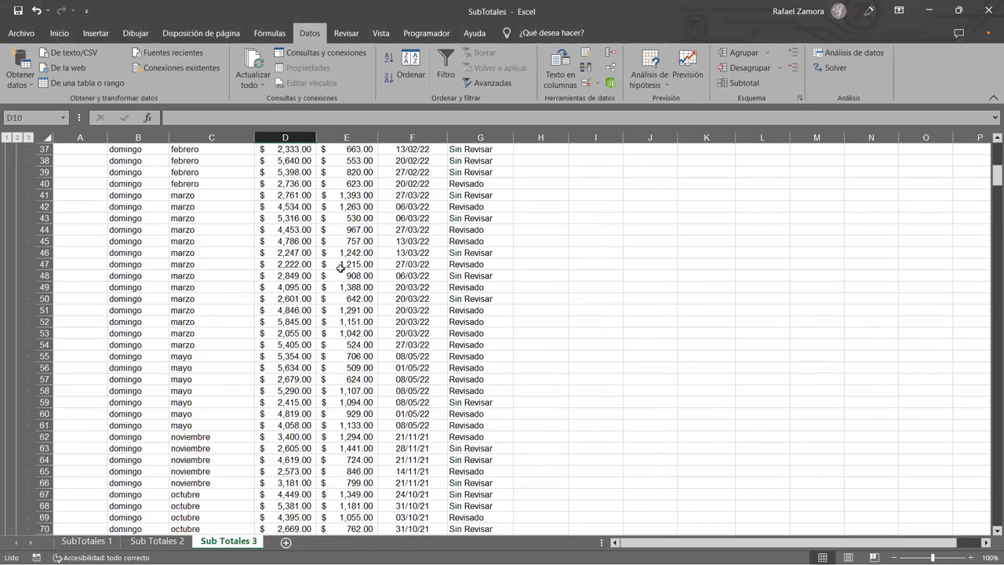
scroll(341, 269, "down", 7)
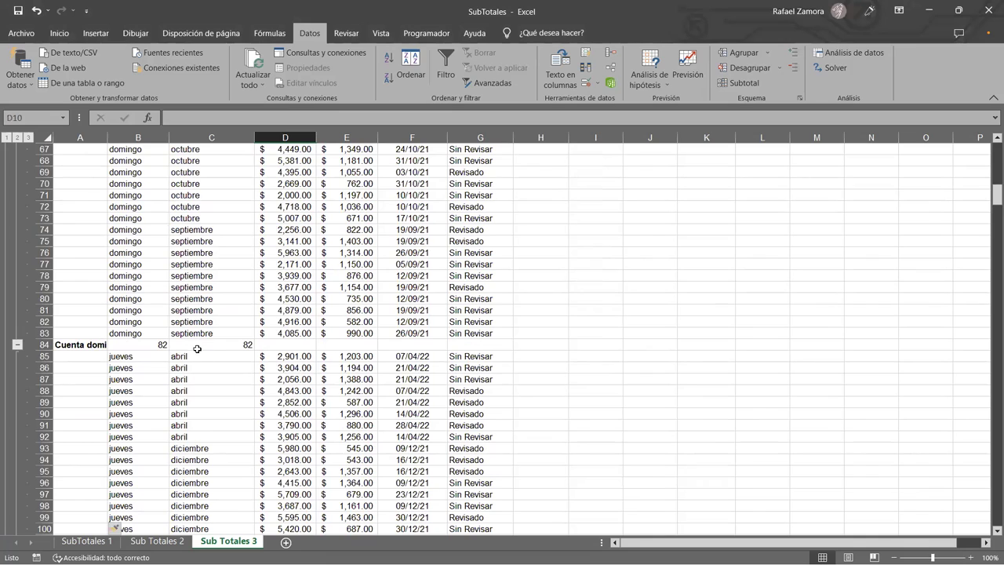
left_click_drag(109, 140, 147, 141)
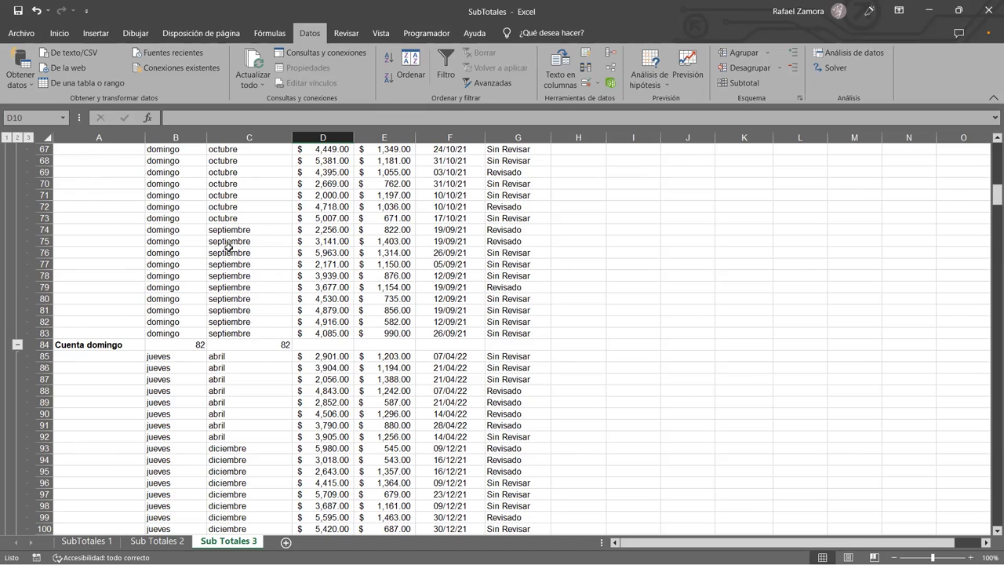
scroll(256, 279, "up", 4)
scroll(257, 284, "up", 2)
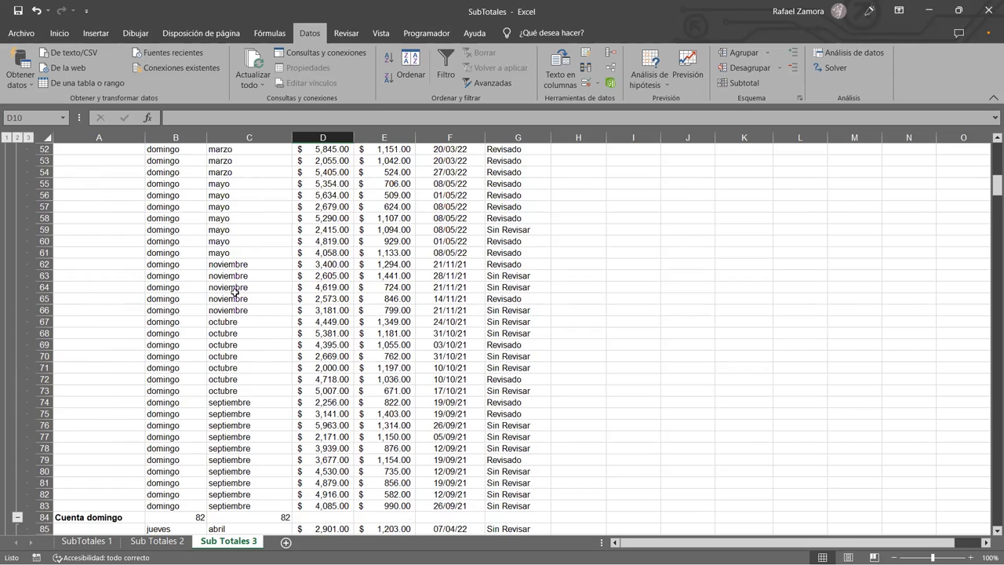
scroll(249, 296, "down", 8)
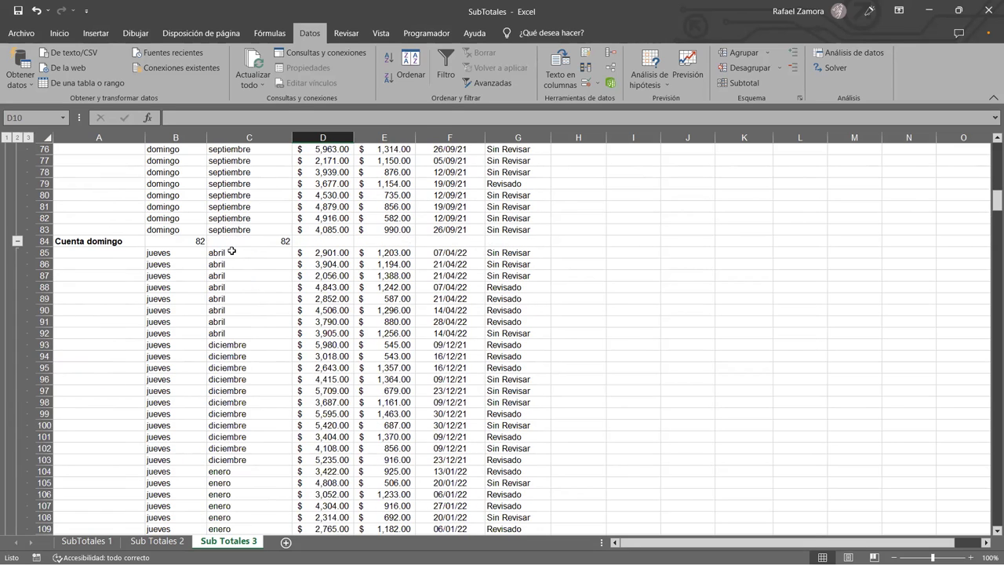
left_click(17, 139)
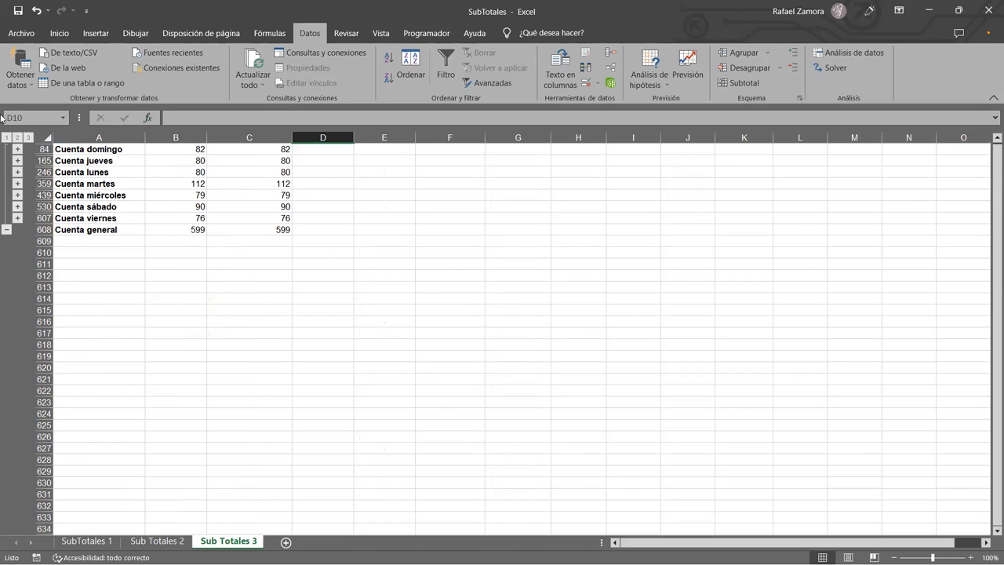
left_click(7, 138)
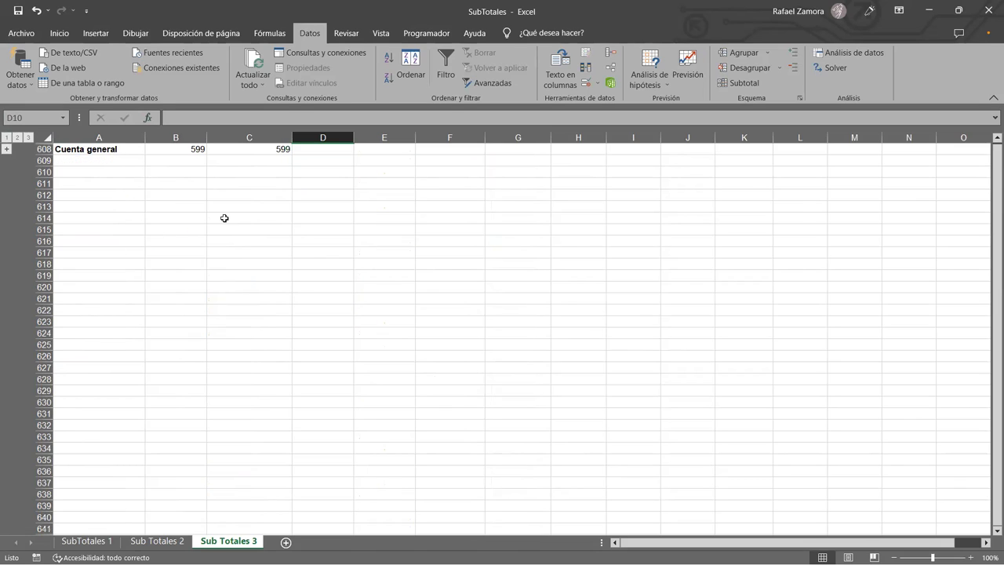
scroll(42, 137, "up", 1)
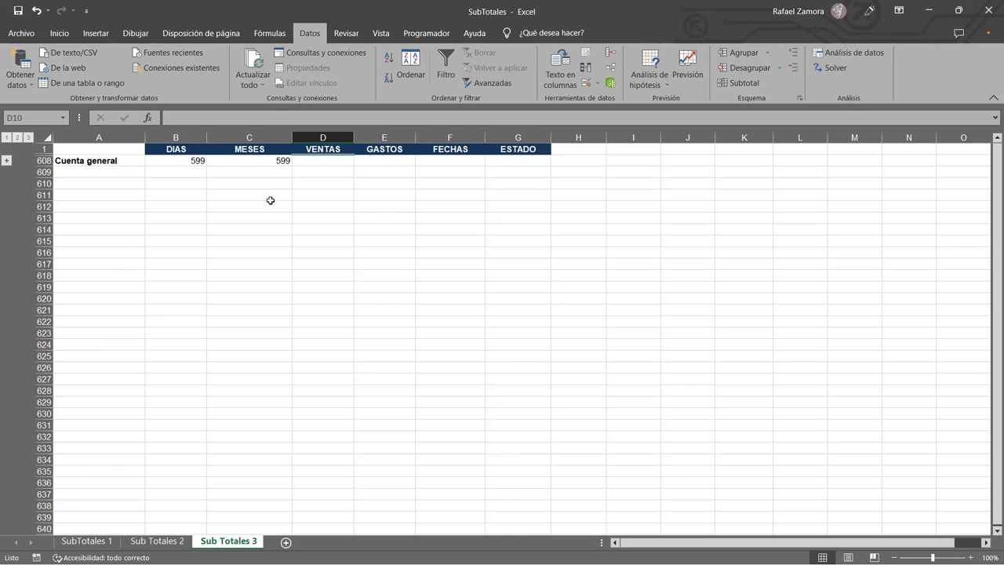
scroll(220, 231, "down", 3)
scroll(216, 220, "up", 3)
left_click(17, 137)
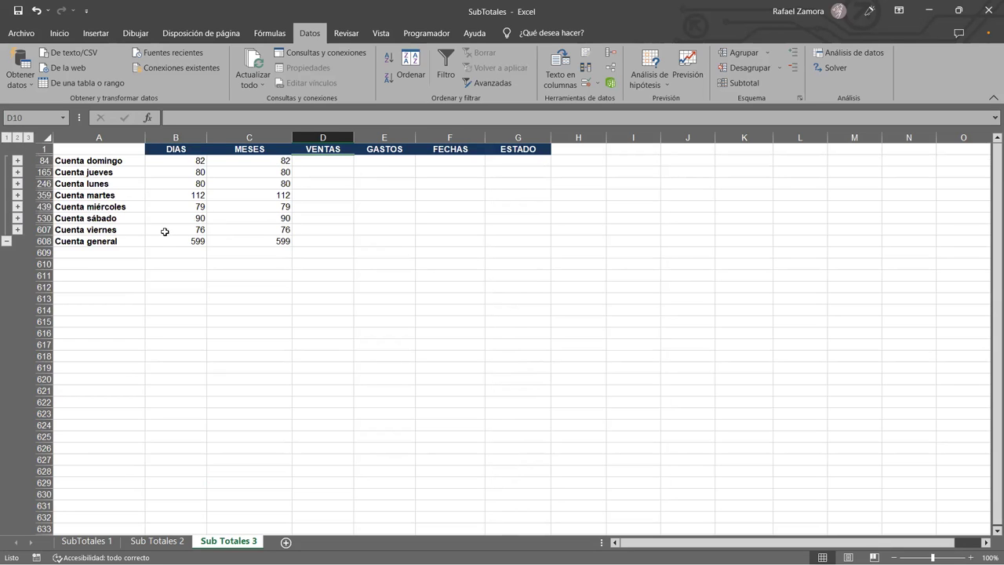
left_click(15, 171)
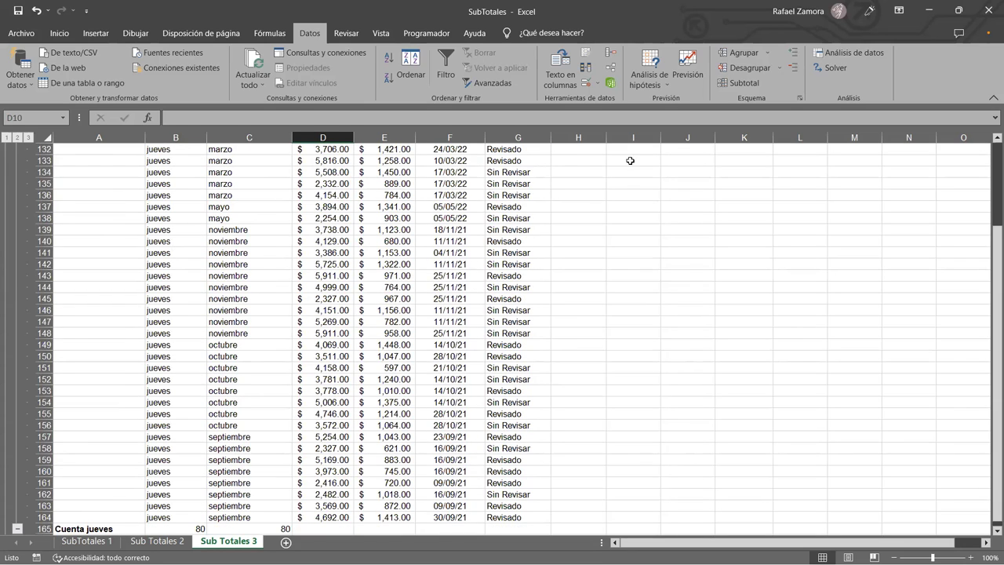
Step: Clear every weekday count subtotal with Quitar todos, then select cells E11 and G9
left_click(742, 84)
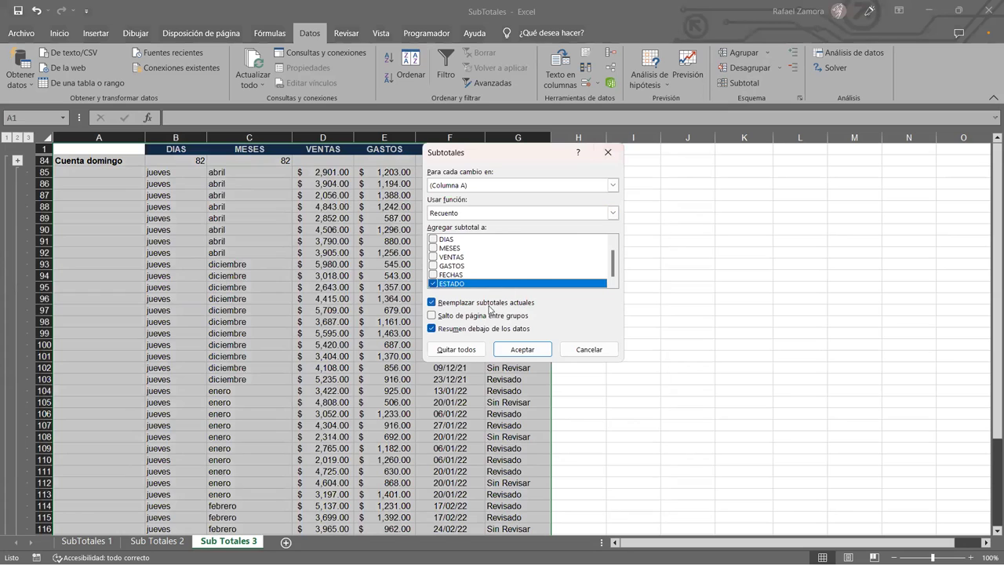
left_click(453, 350)
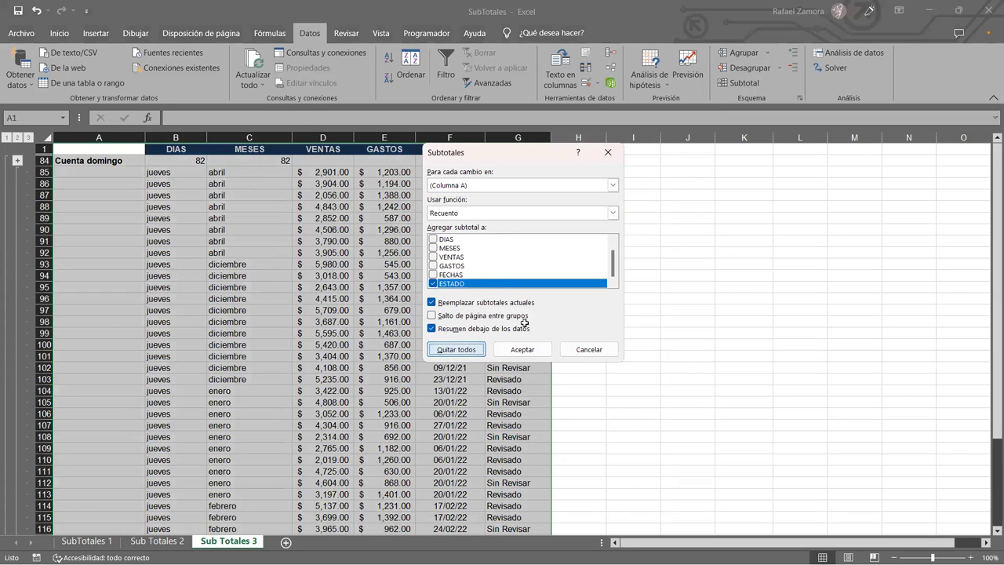
left_click(258, 257)
left_click(359, 262)
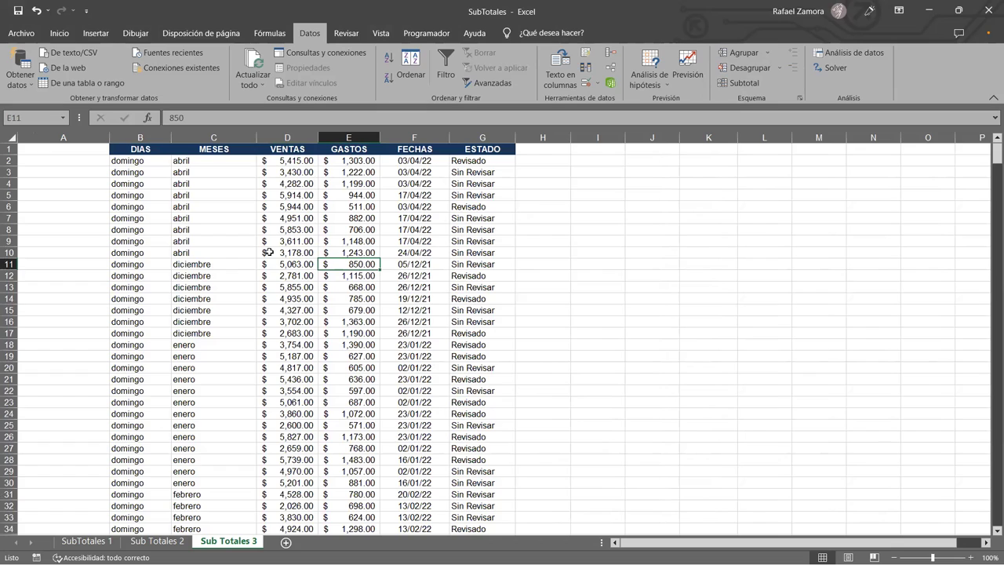
left_click(470, 245)
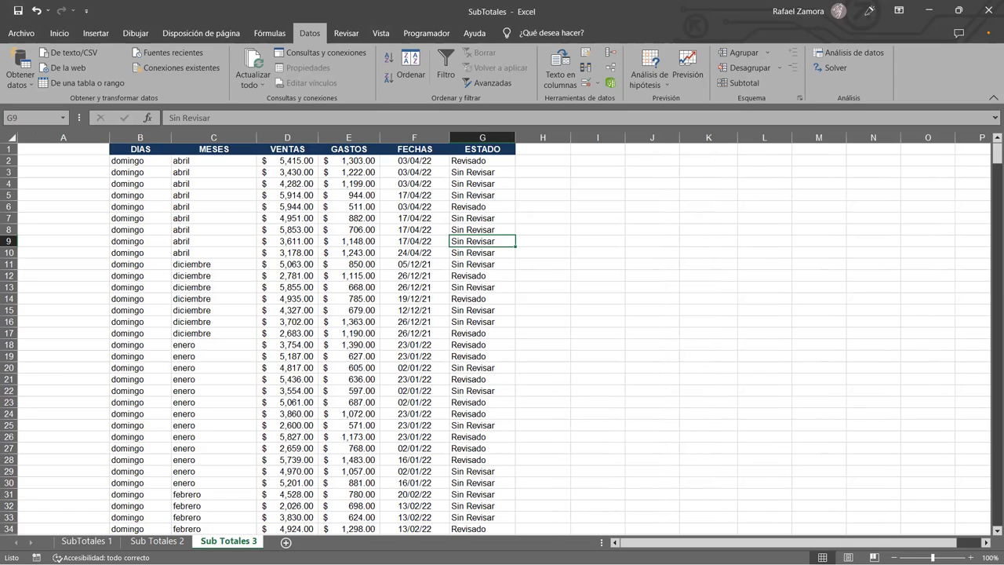
left_click(425, 252)
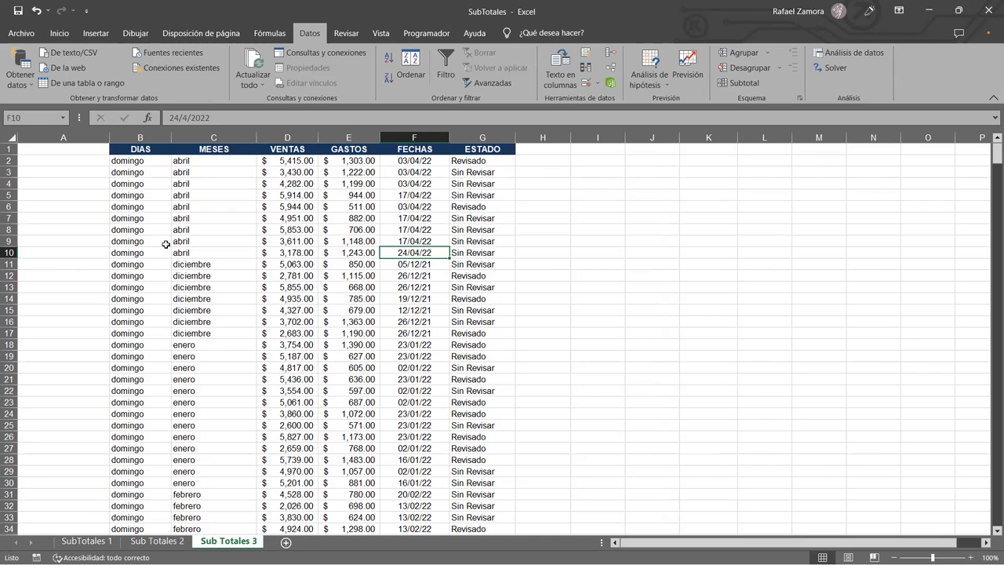
scroll(166, 245, "down", 2)
left_click_drag(187, 298, 188, 287)
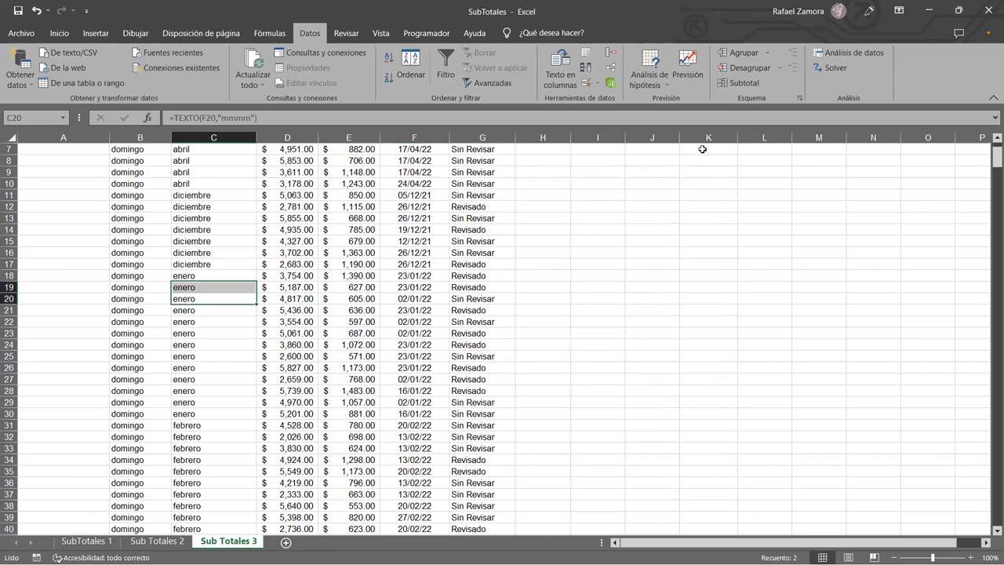
left_click(735, 85)
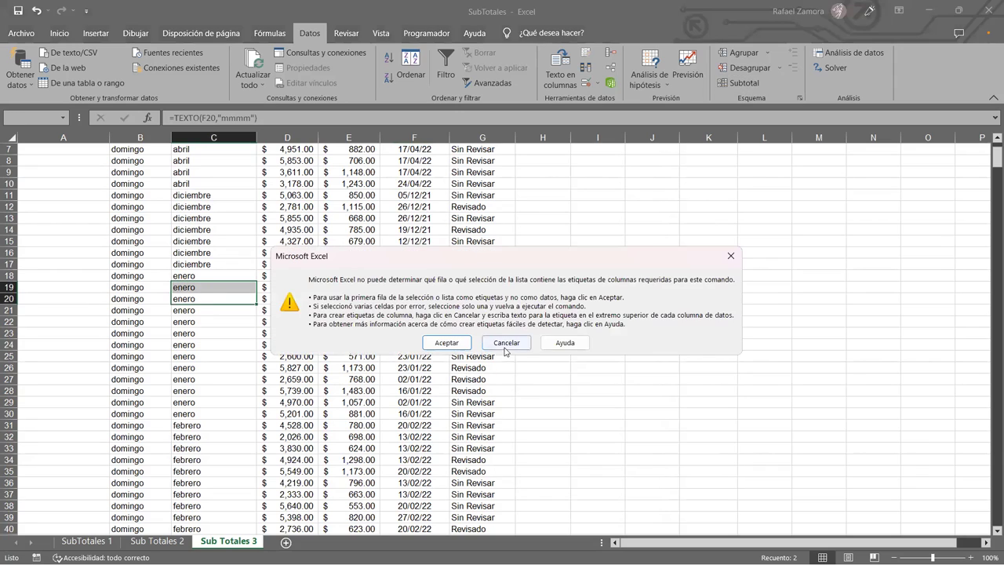
left_click(506, 343)
left_click(416, 253)
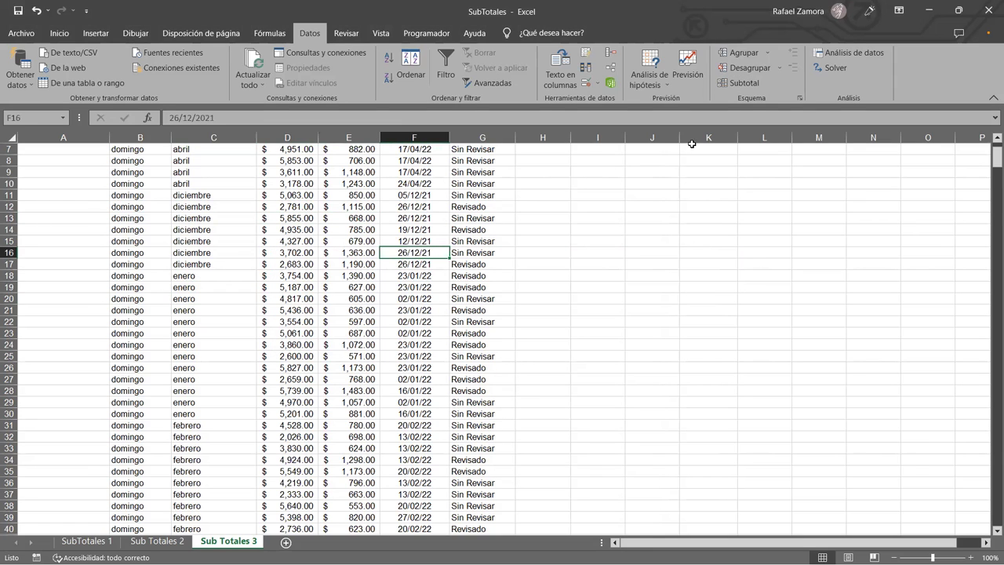
left_click(730, 83)
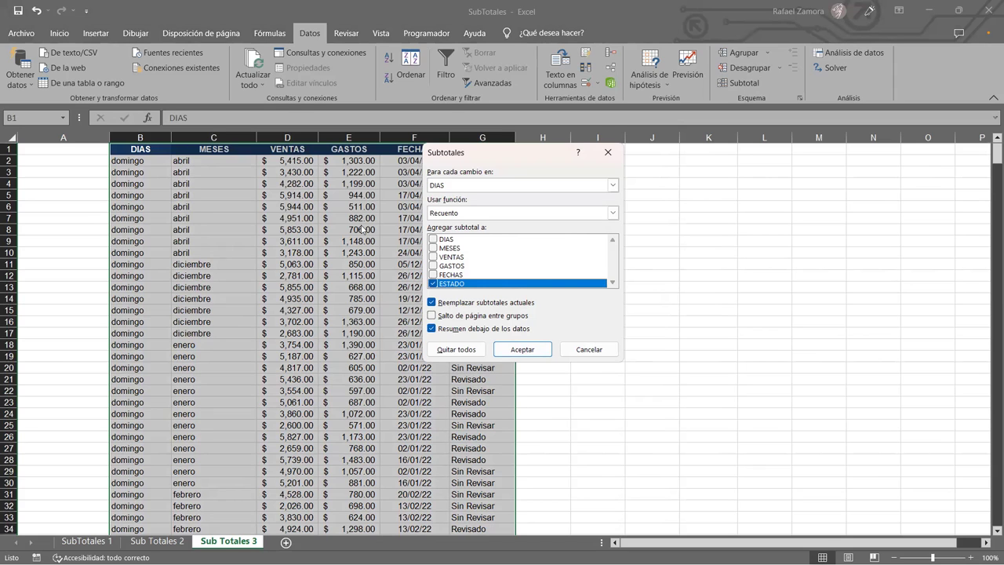
left_click(587, 349)
left_click(440, 357)
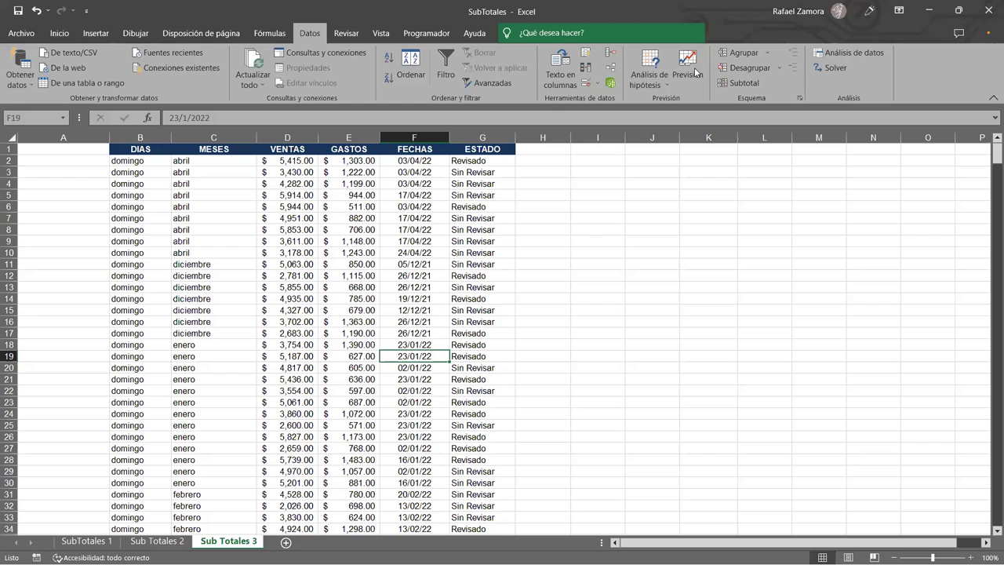
Step: Add count subtotals on DIAS and MESES without ESTADO, then collapse to the 599 Cuenta general
left_click(738, 86)
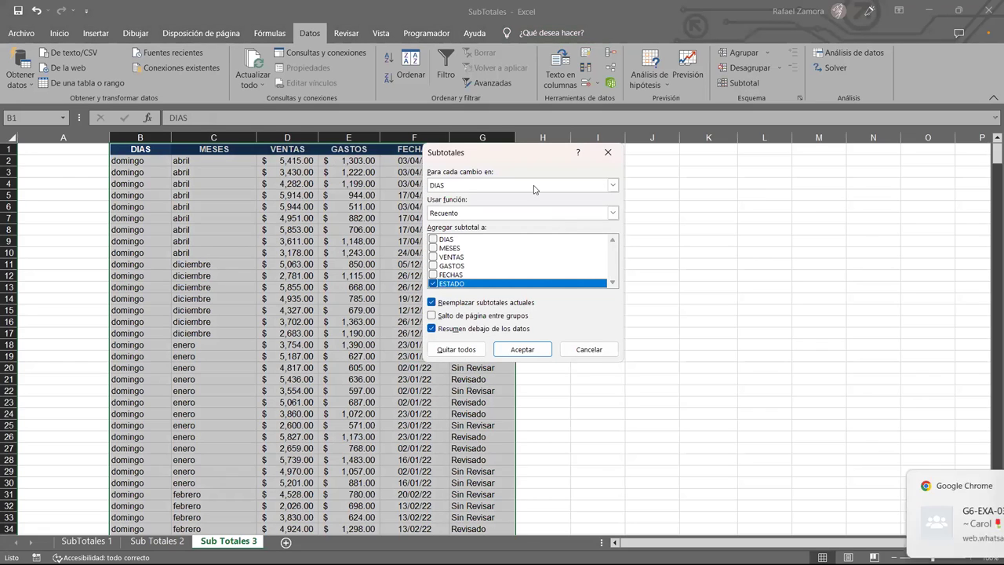
left_click(433, 239)
left_click(433, 248)
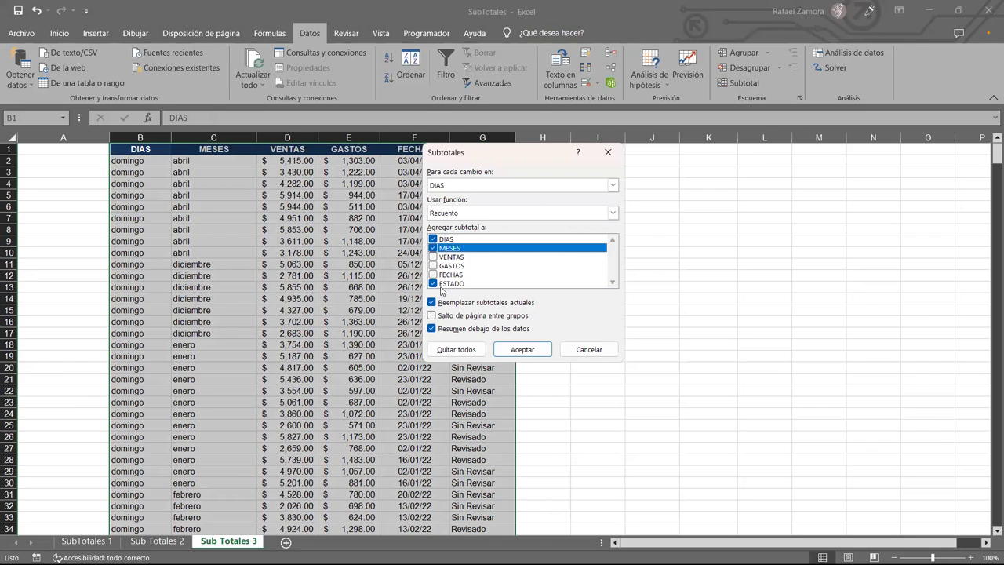
left_click(433, 283)
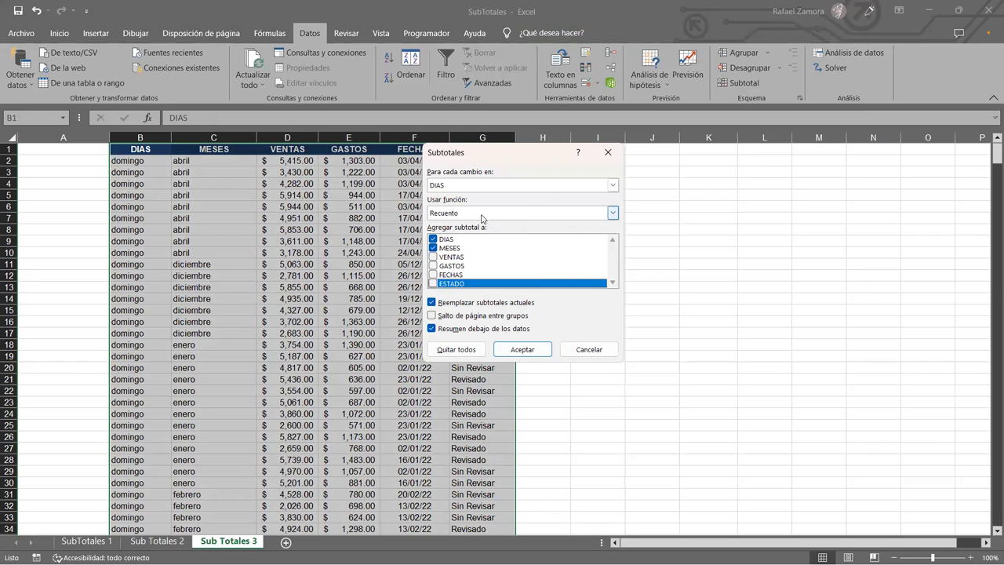
left_click(526, 351)
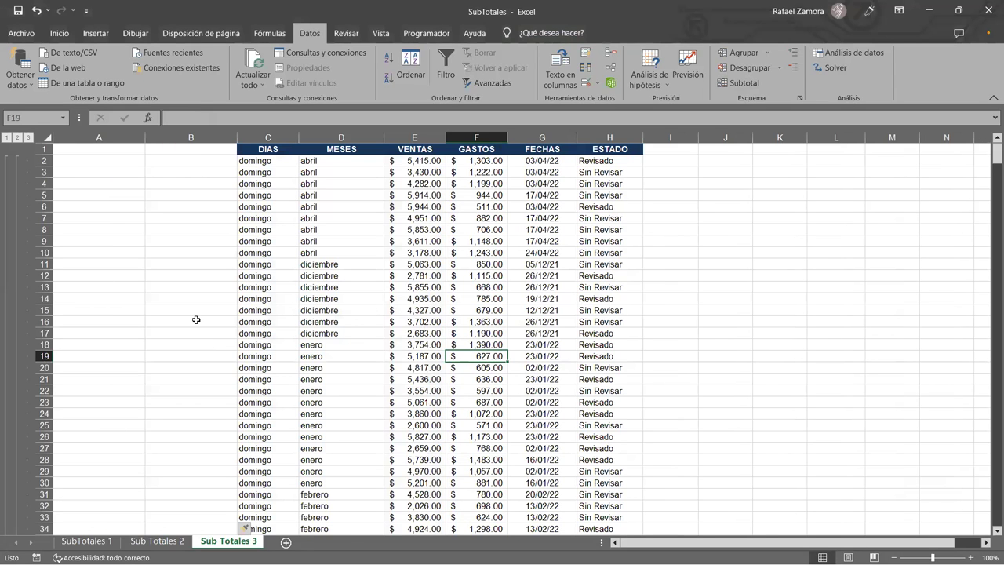
left_click(8, 138)
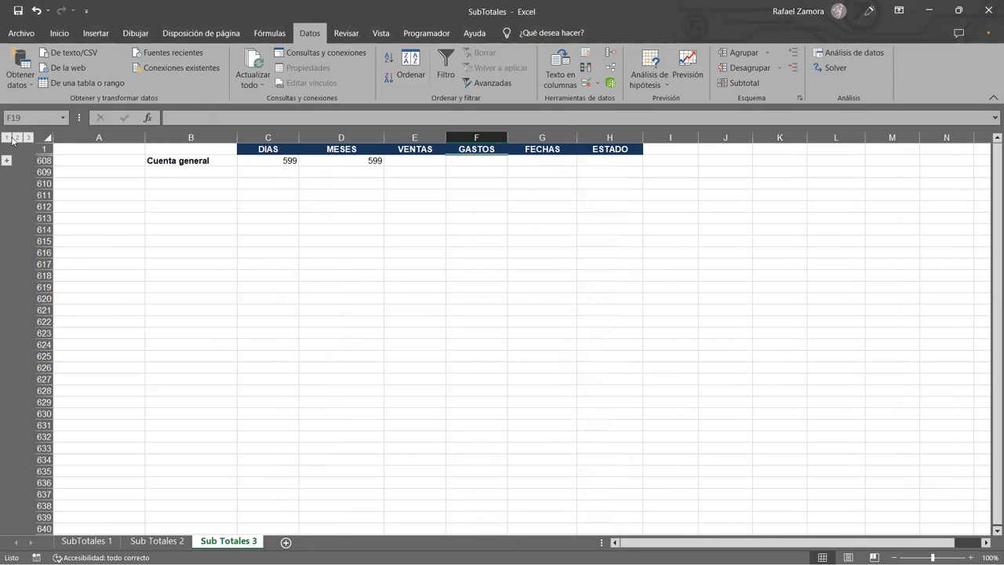
Step: Show weekday counts at level 2, select B84:B609, reach C530, then expand to level 3
left_click(17, 138)
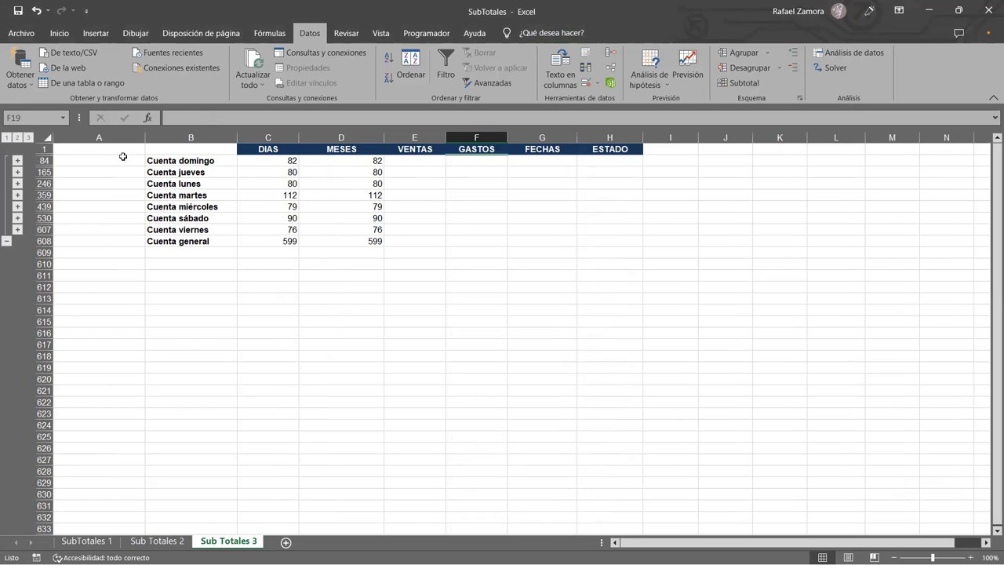
left_click_drag(182, 161, 181, 241)
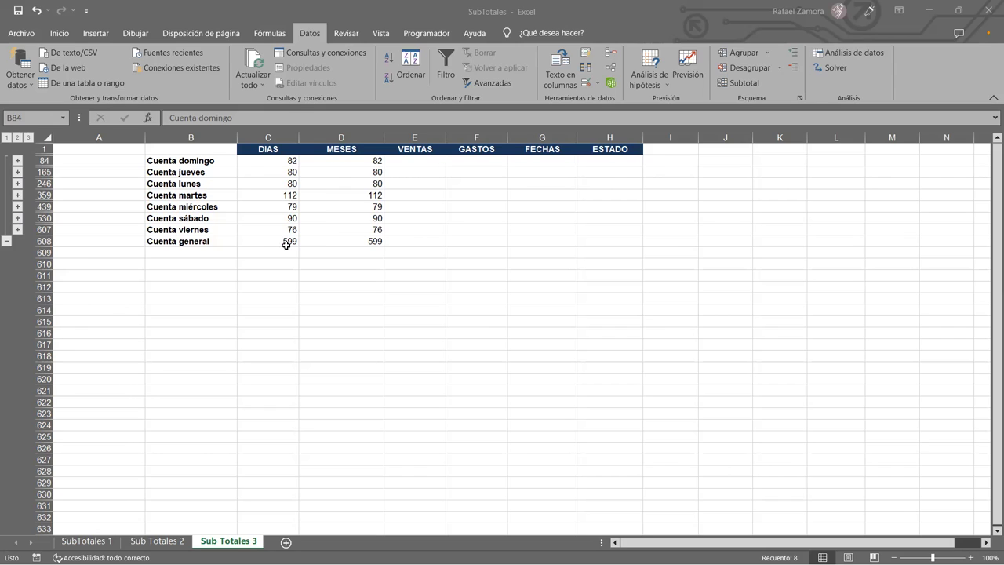
key("Right")
key("Down")
key("Down")
key("Down")
key("Down")
key("Down")
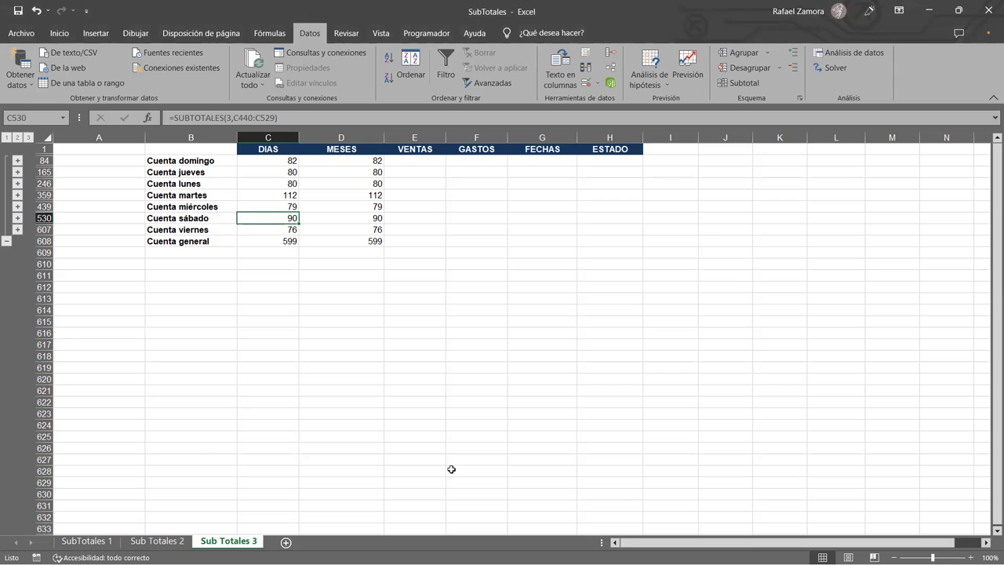
left_click(28, 137)
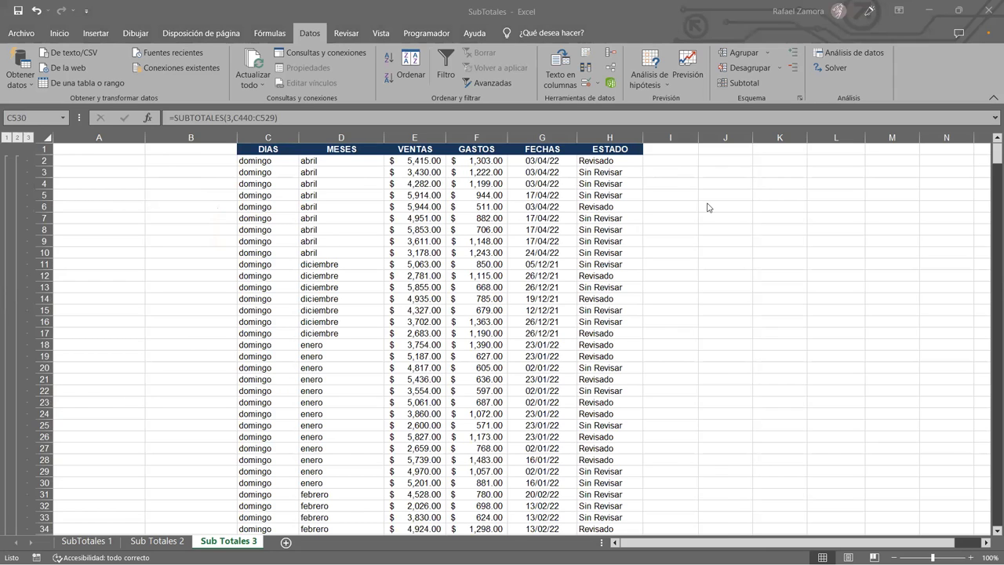
Step: Remove all subtotals from the Sub Totales 3 data with Quitar todos
scroll(551, 303, "down", 9)
scroll(578, 246, "up", 7)
left_click(476, 299)
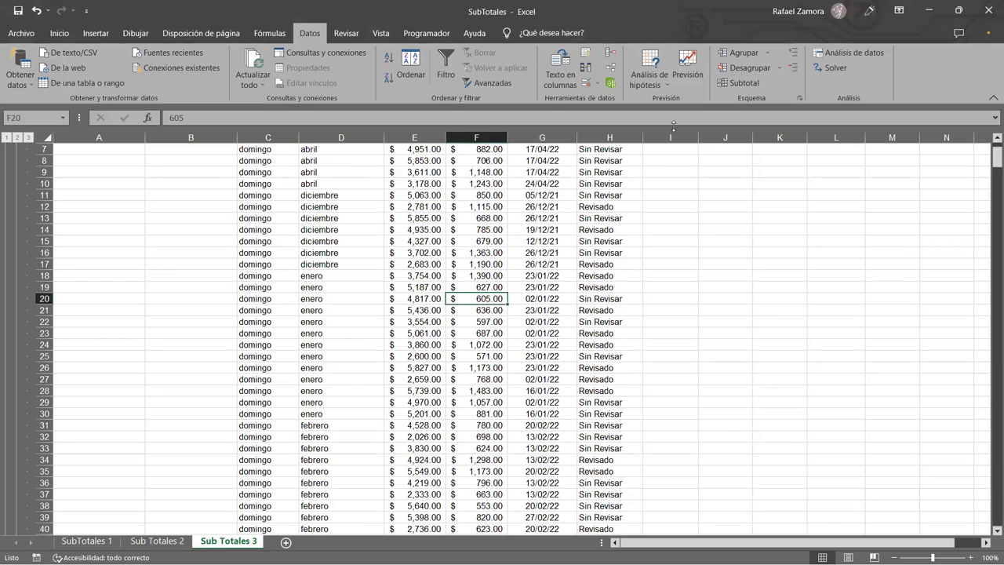
left_click(745, 82)
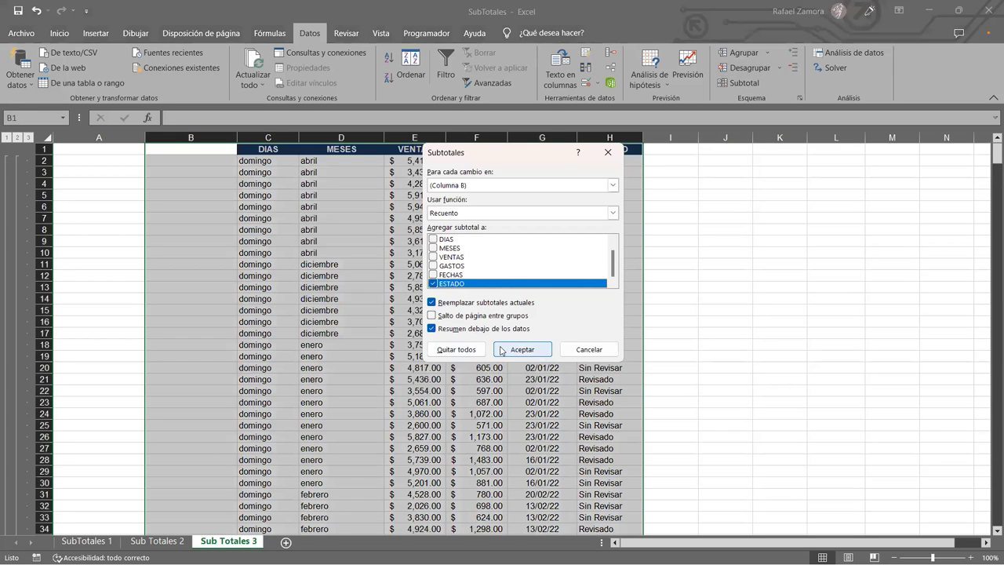
left_click(472, 351)
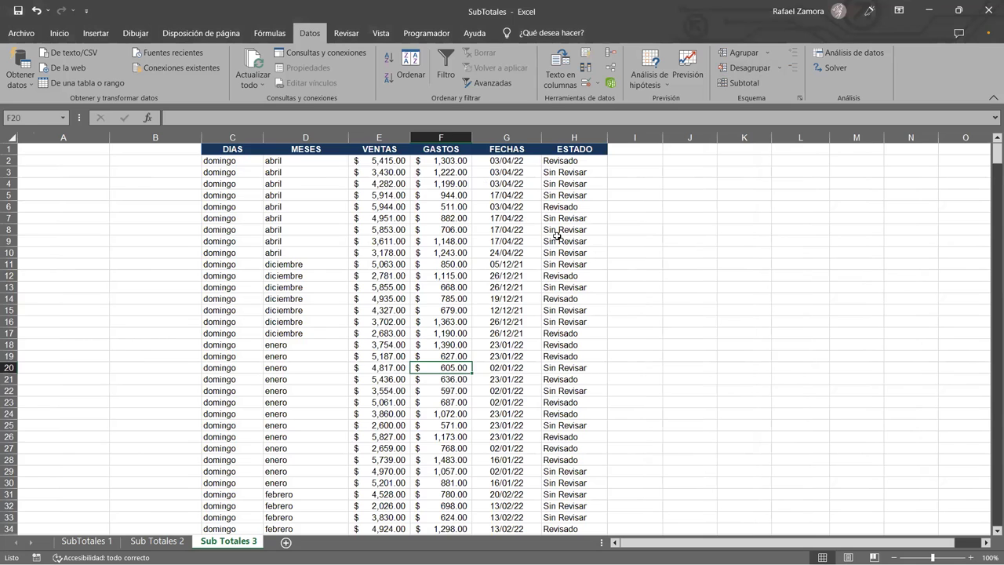
left_click(515, 230)
left_click(560, 240)
Step: Sort the table by FECHAS from newest to oldest, starting with the 10/05/22 rows
key("ctrl+Down")
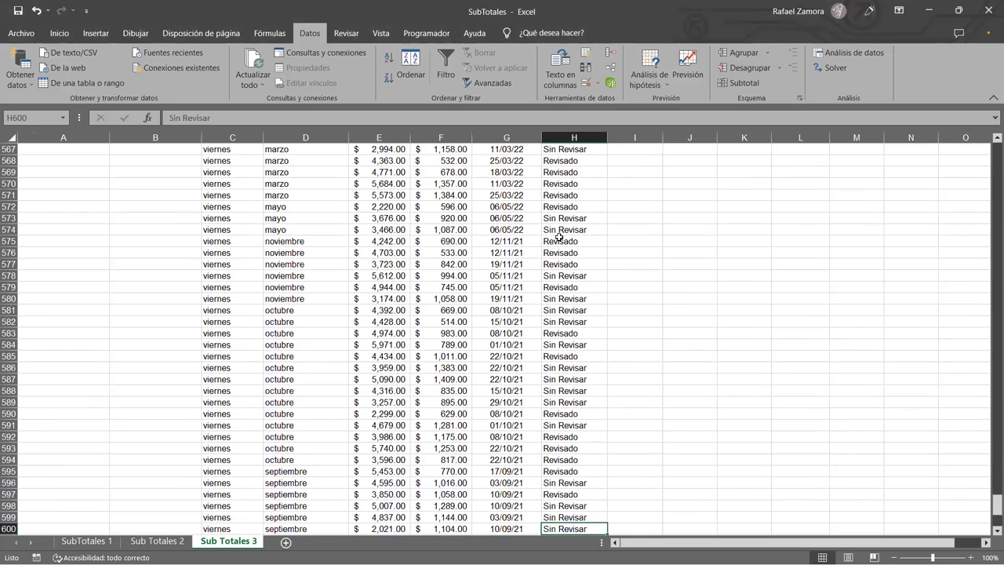
scroll(636, 306, "down", 4)
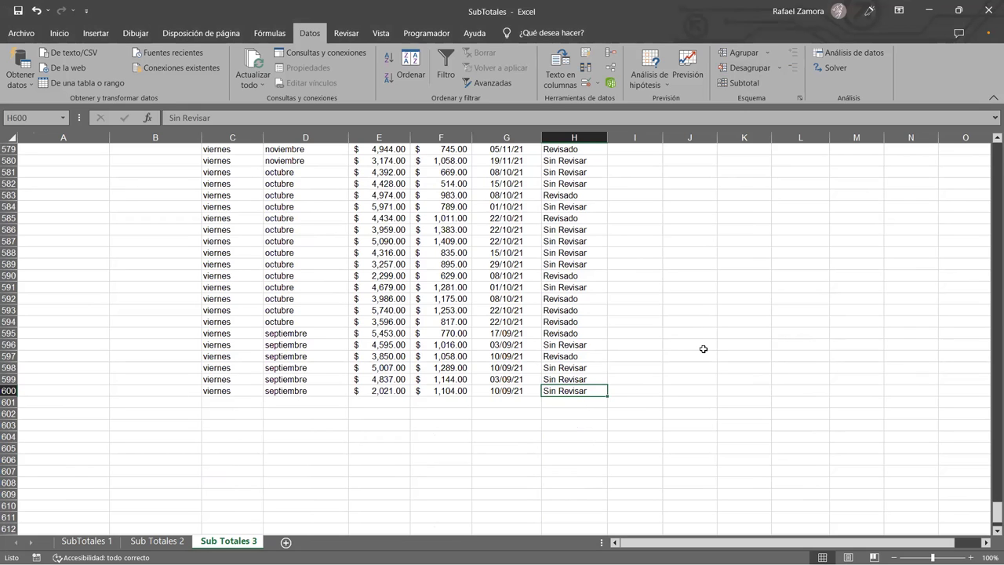
key("ctrl+Up")
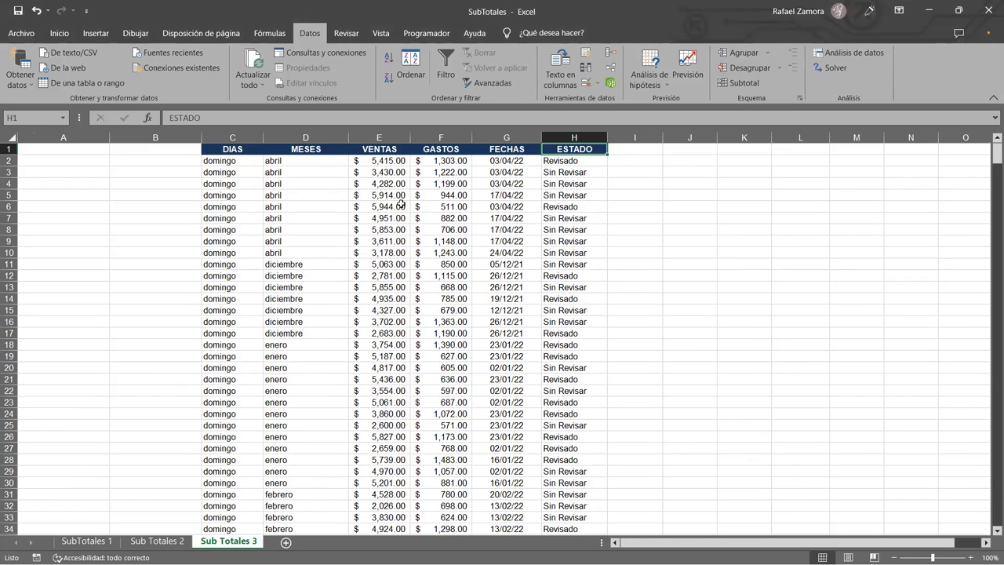
left_click(686, 162)
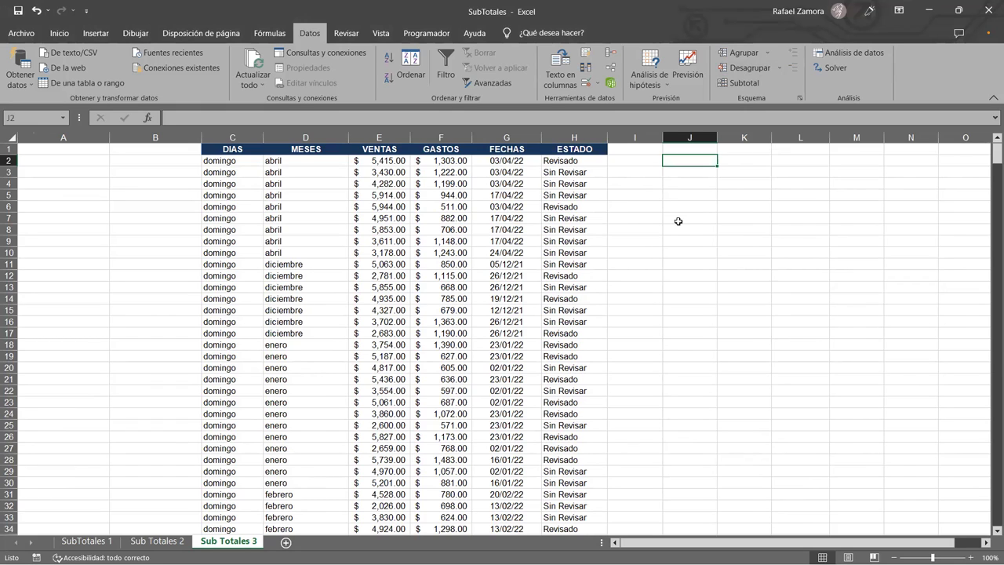
left_click(527, 184)
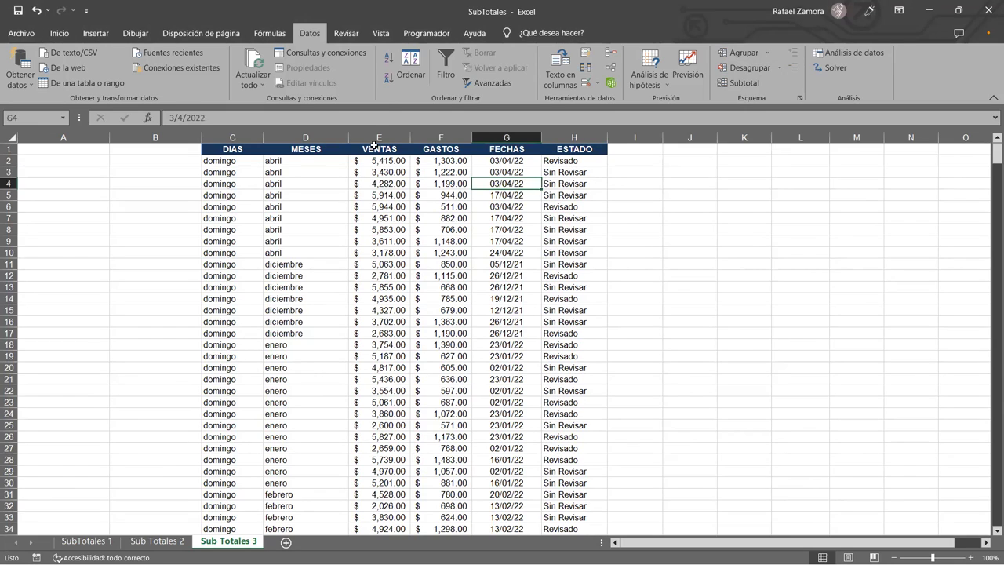
left_click(387, 80)
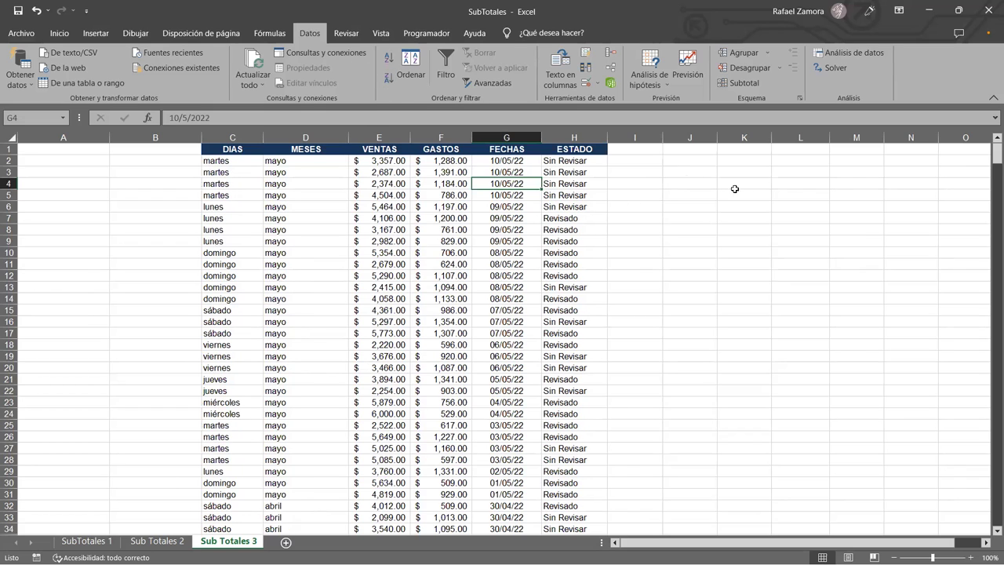
Step: Enter the latest date 10-5-22 in K2 and the earliest date 3-9-21 in K3
left_click(741, 157)
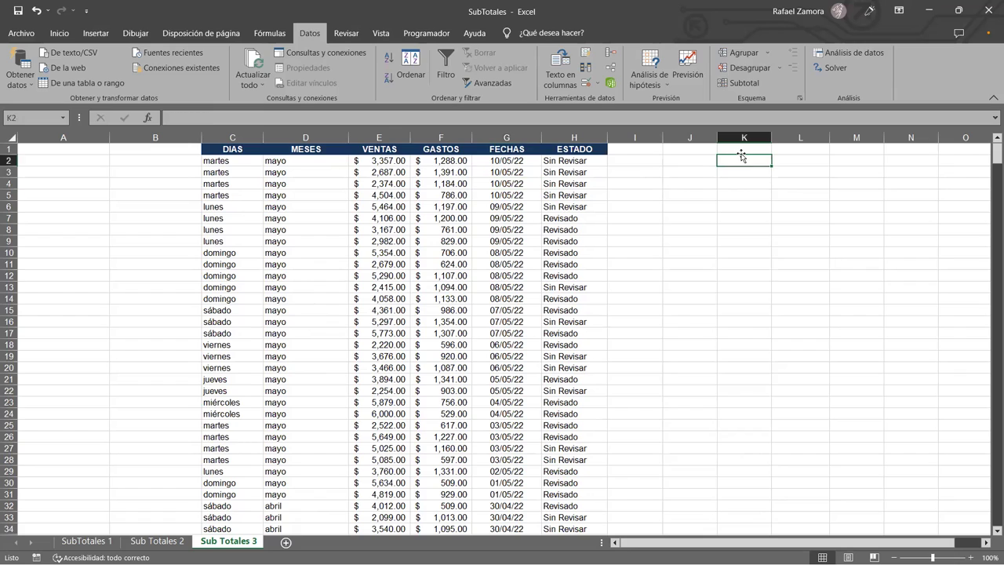
type("10-5-22")
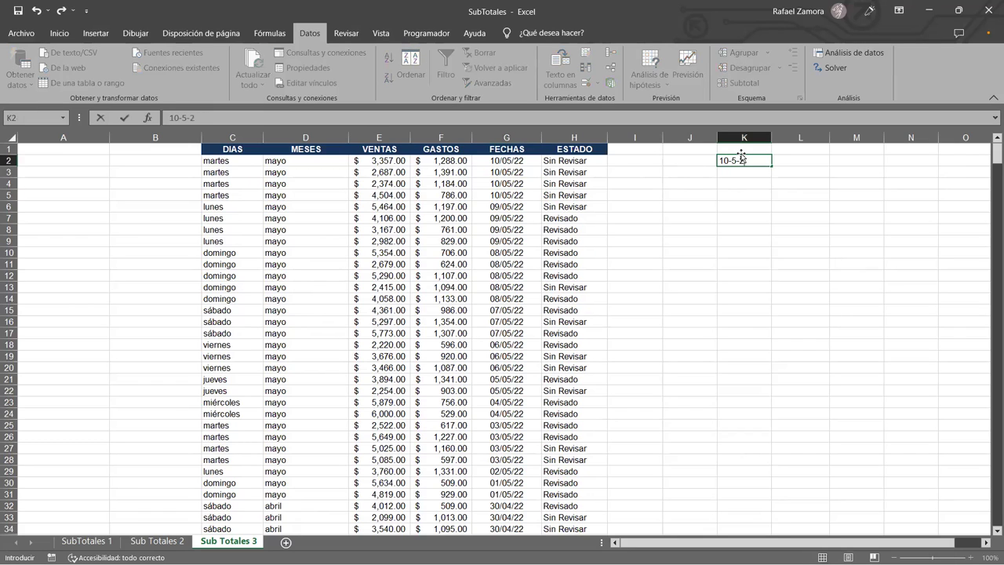
left_click(768, 240)
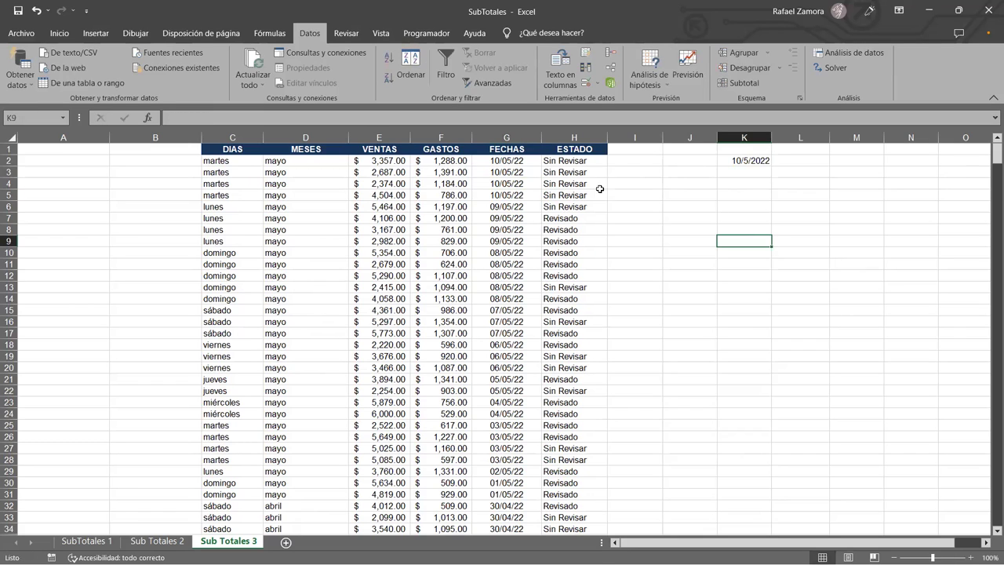
left_click(511, 161)
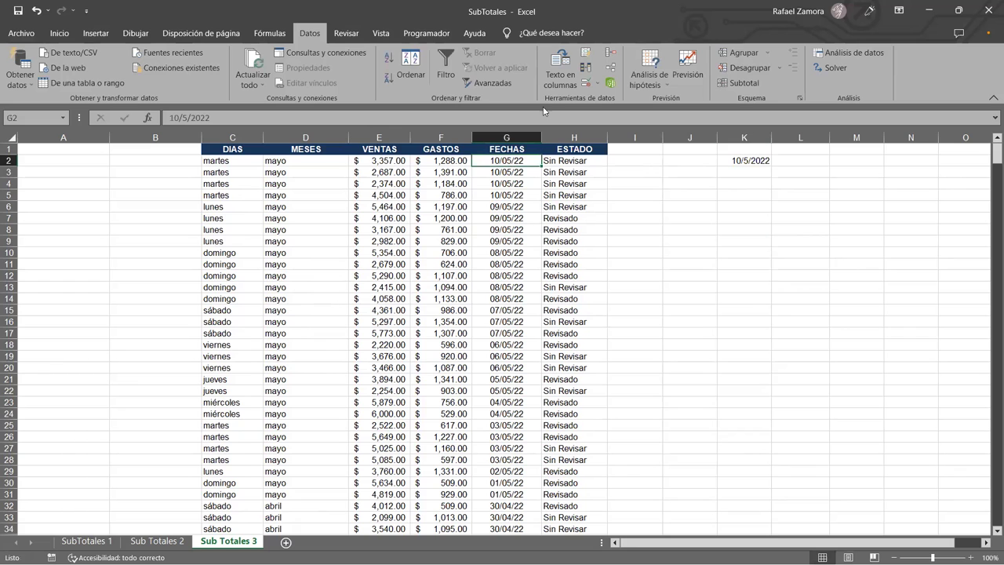
left_click(389, 58)
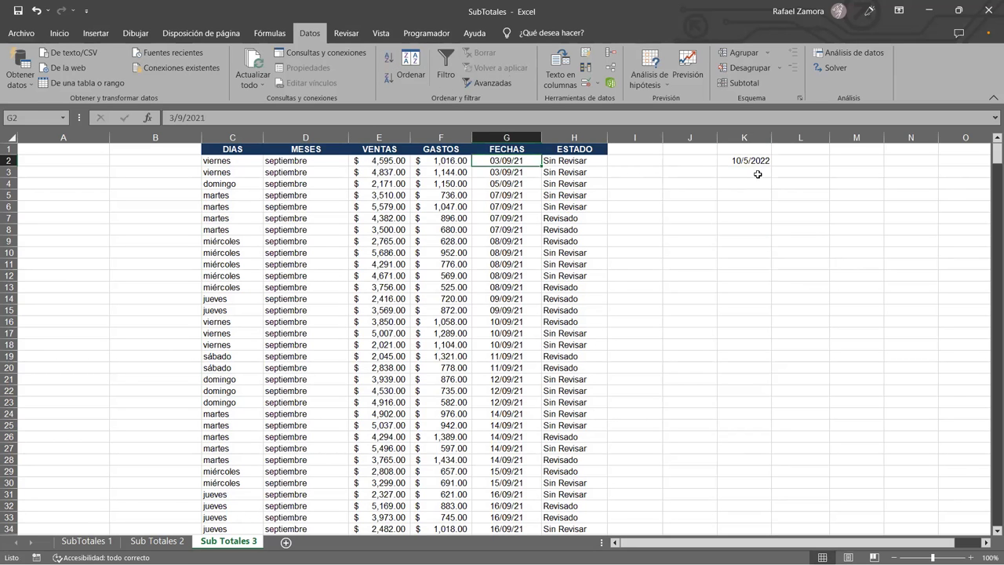
left_click(755, 173)
type("3-9-21")
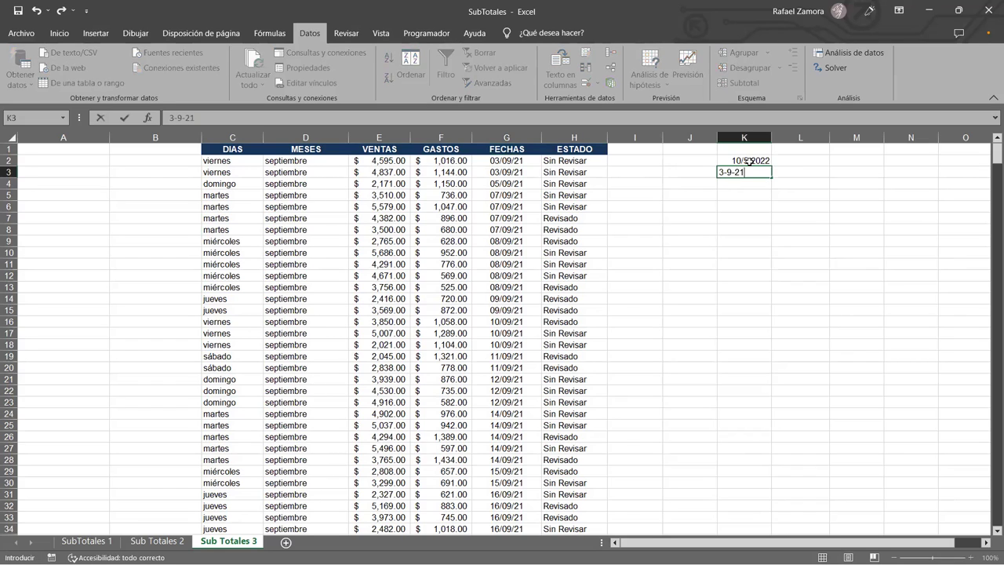
key("Return")
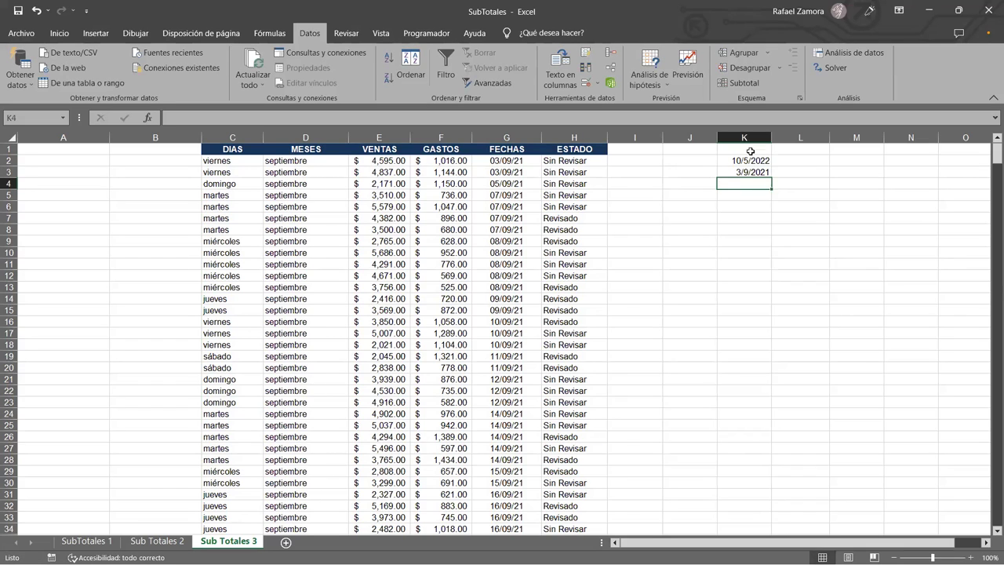
Step: Format K2:K3 as General to show the serial numbers 44691 and 44442
left_click_drag(744, 157, 742, 174)
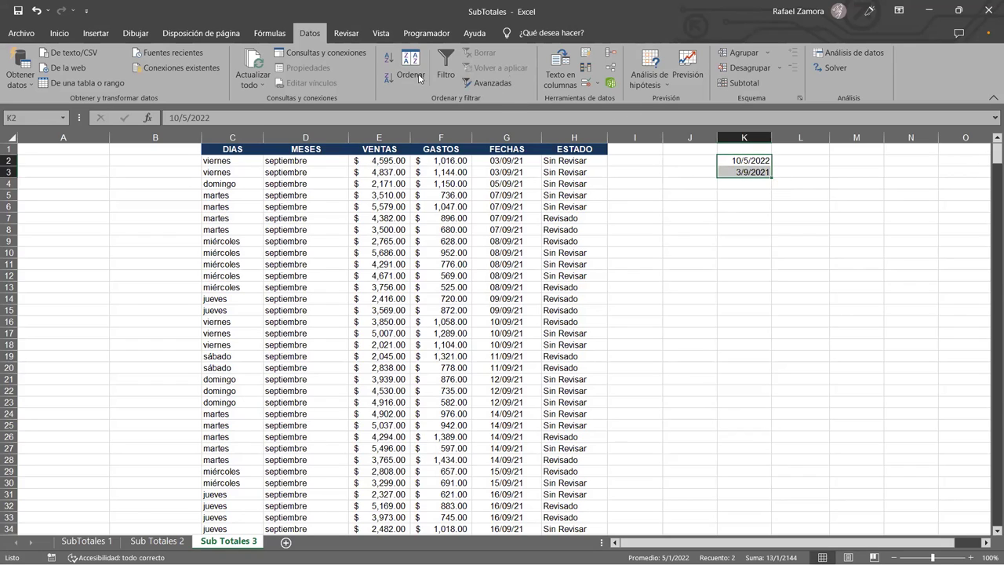
left_click(60, 33)
left_click(540, 59)
left_click(541, 61)
left_click(506, 75)
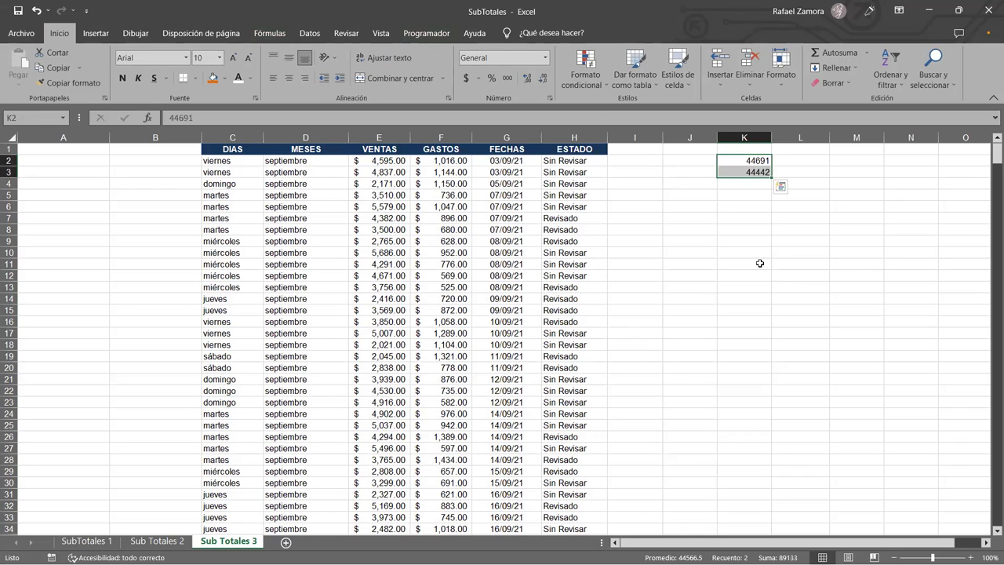
left_click(761, 206)
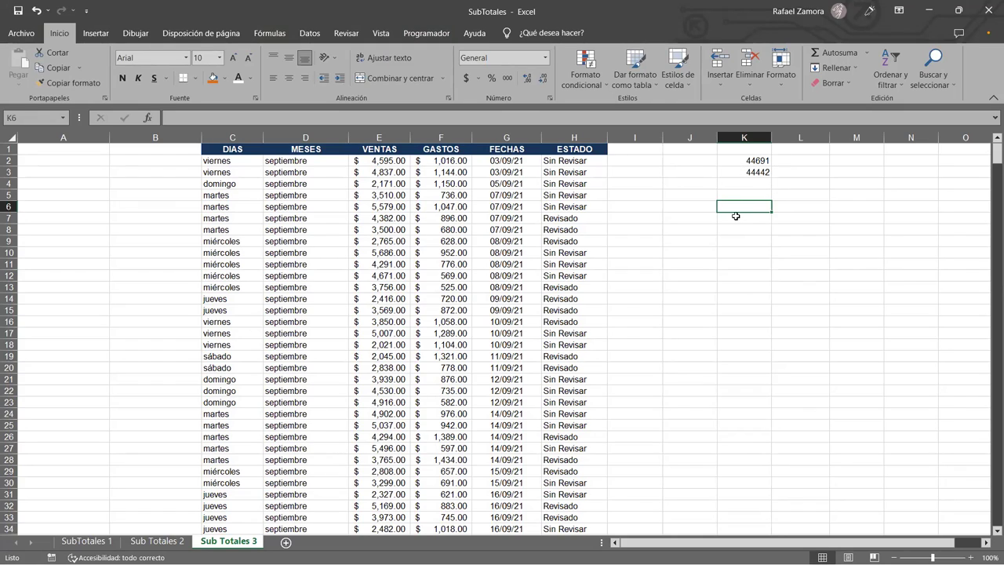
Step: Enter =ALEATORIO.ENTRE(44442,444691) in K6 and format it as Fecha corta
type("=")
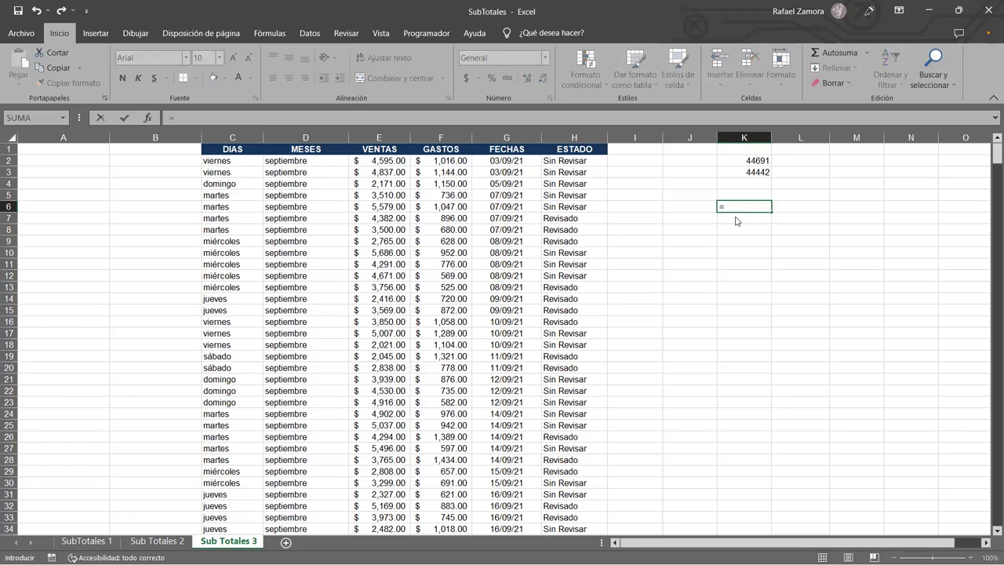
type("ALEATORIO.ENTRE(")
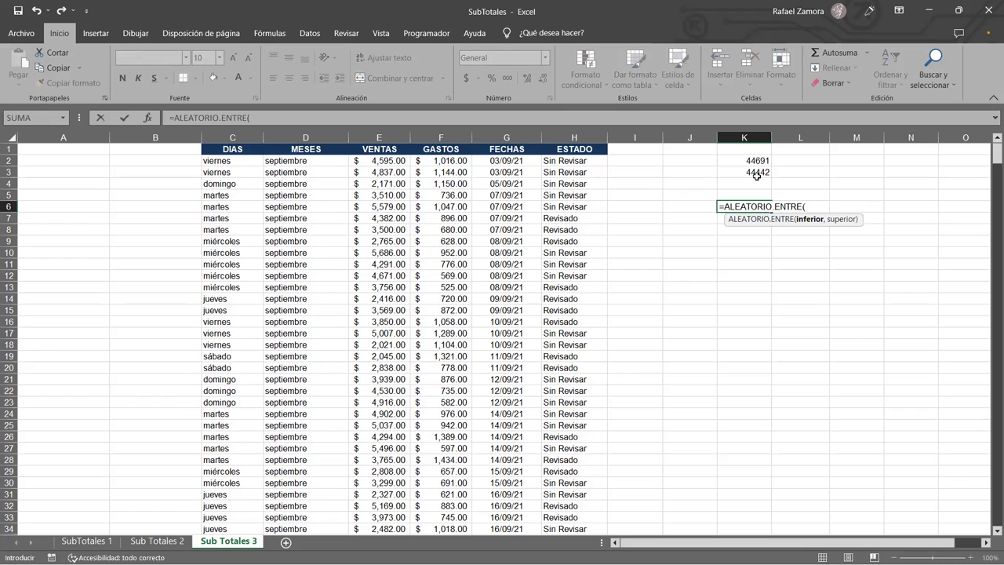
type("44442,")
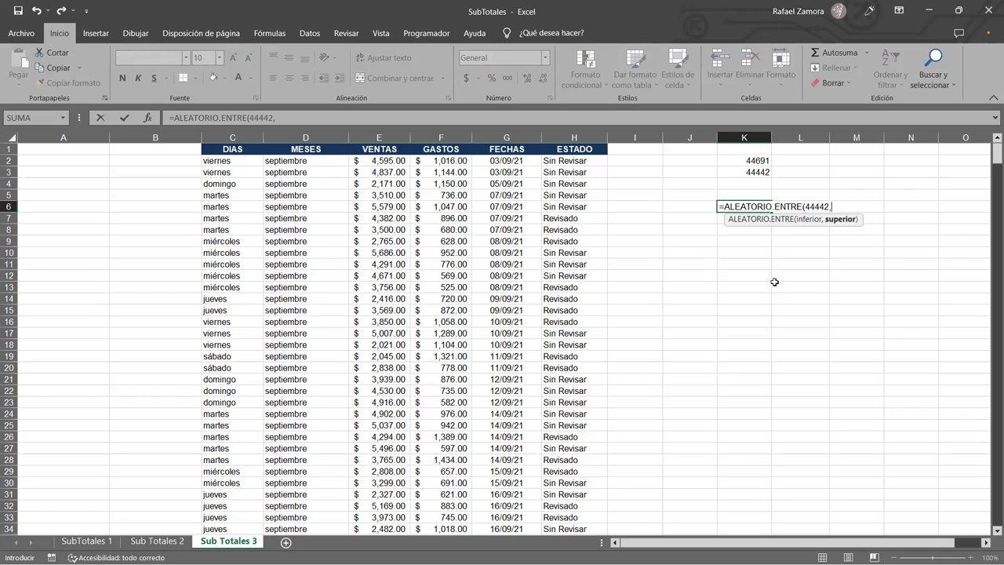
type("444691")
key("Return")
left_click(759, 205)
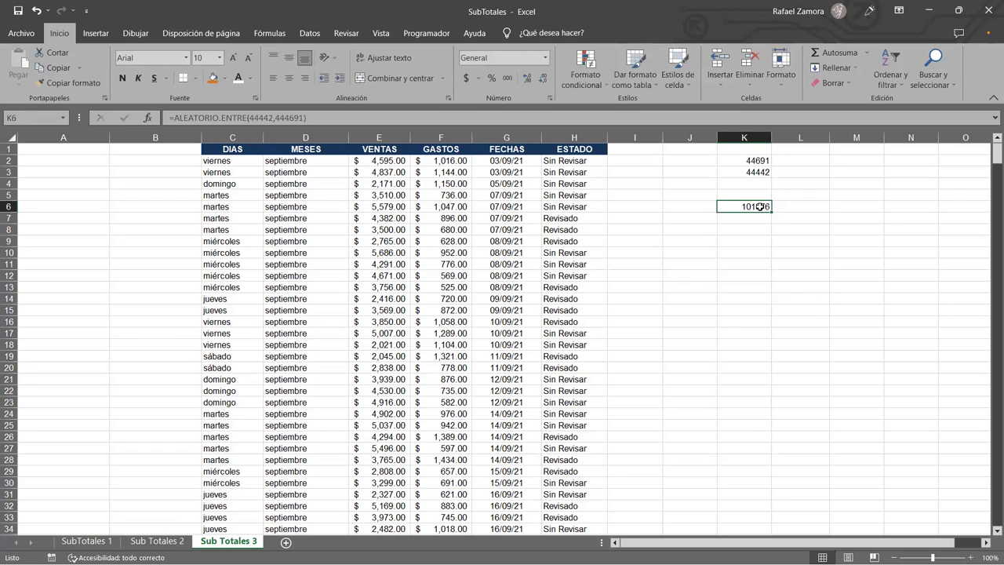
left_click(545, 58)
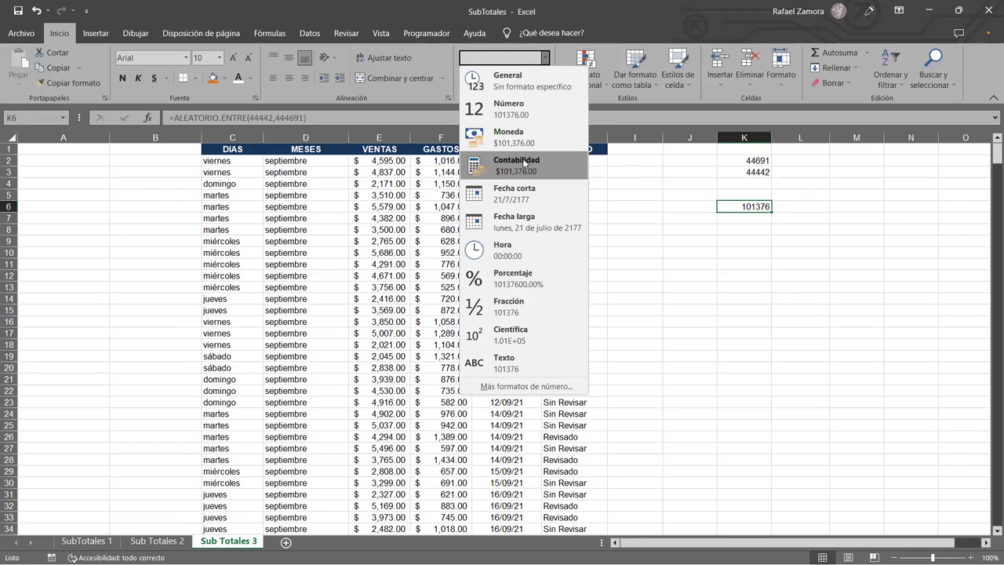
left_click(519, 194)
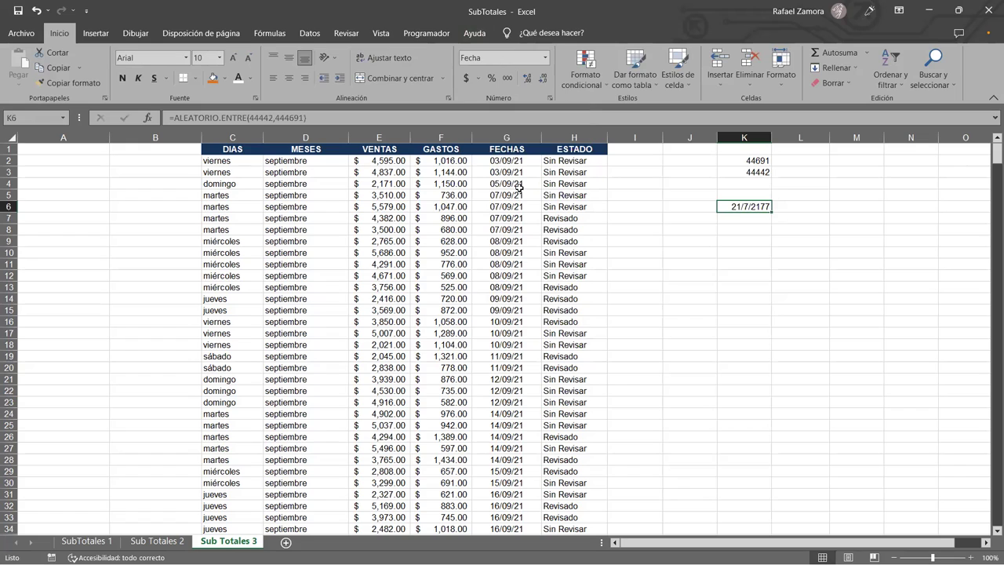
Step: Correct K6's formula bounds to =ALEATORIO.ENTRE(44442,44691)
double_click(754, 203)
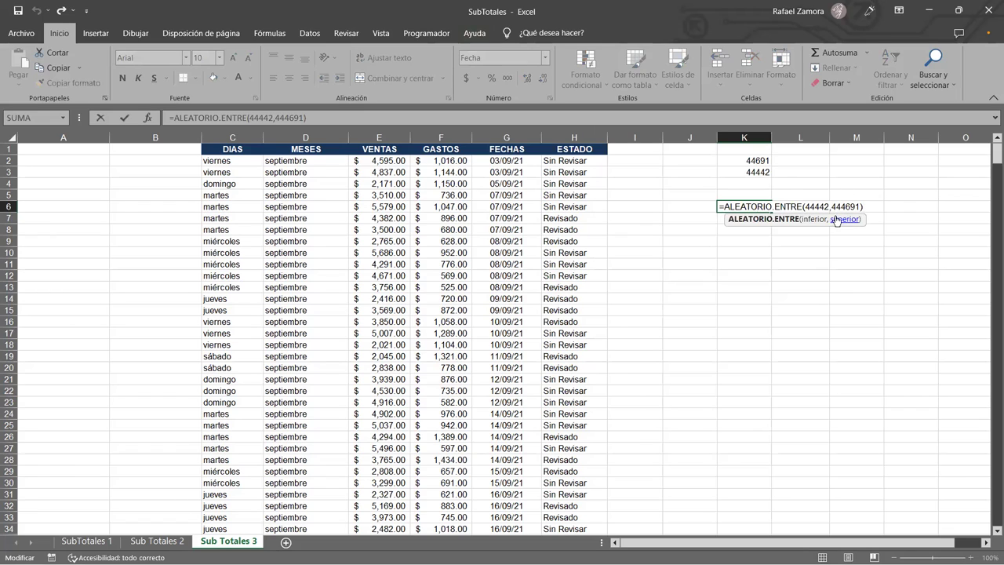
left_click_drag(829, 207, 813, 219)
type("691")
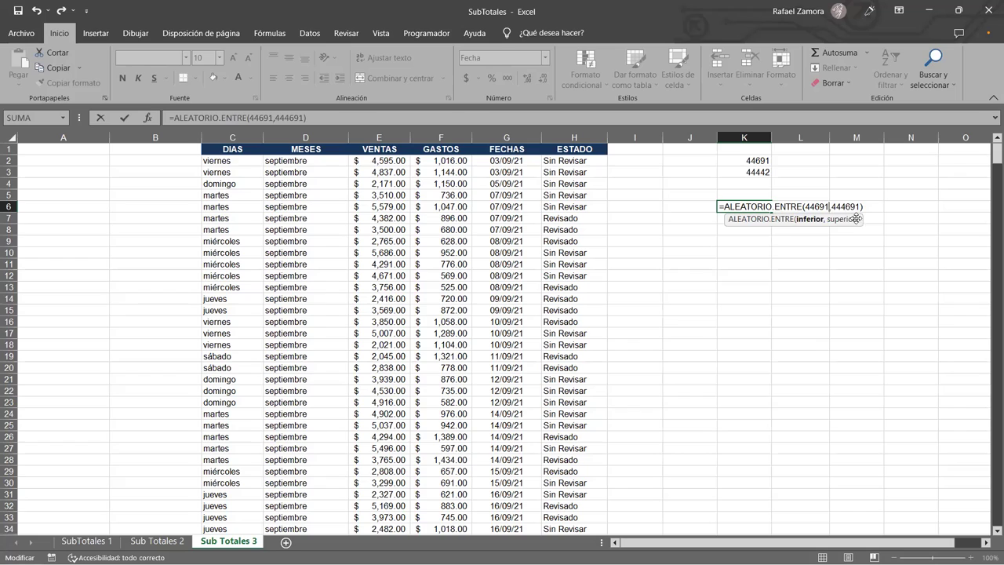
key("Right")
key("Right")
key("Right")
key("BackSpace")
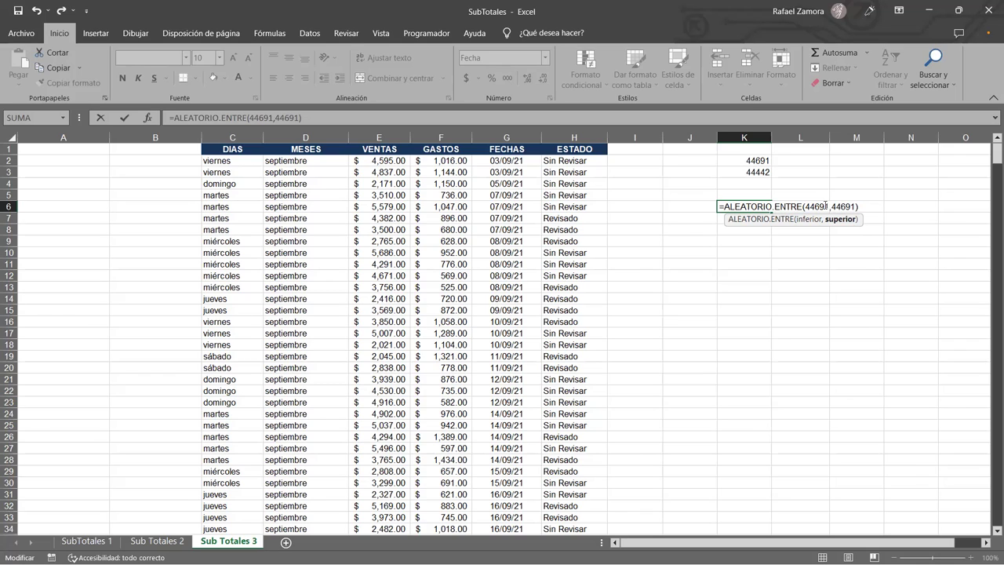
left_click_drag(828, 206, 813, 206)
key("BackSpace")
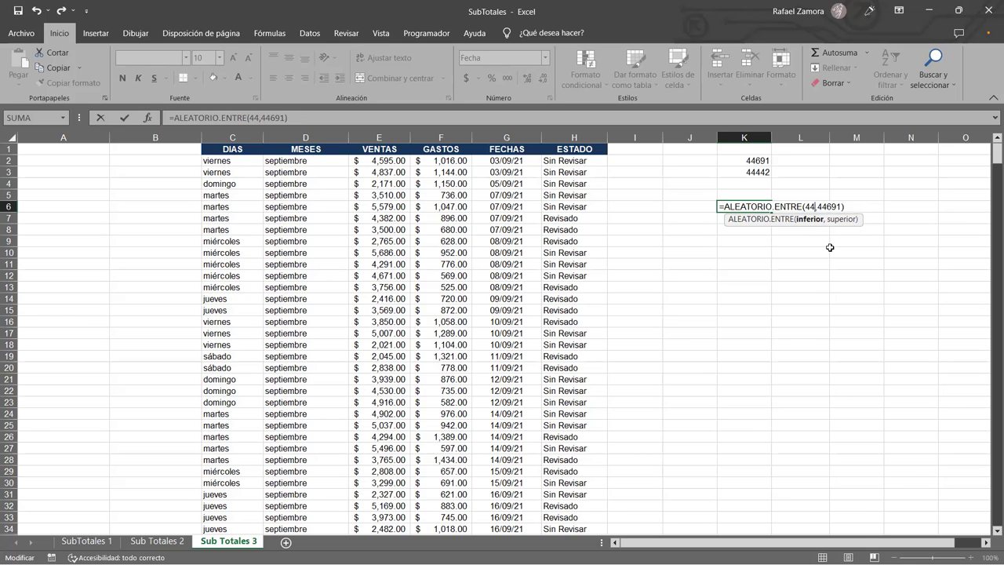
type("442")
key("Return")
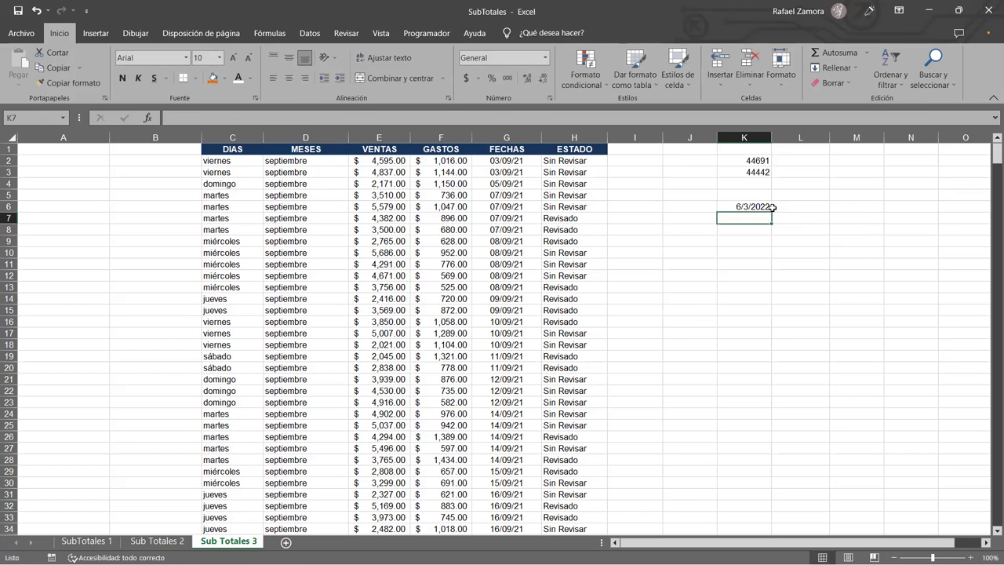
left_click(768, 210)
left_click_drag(772, 213, 775, 419)
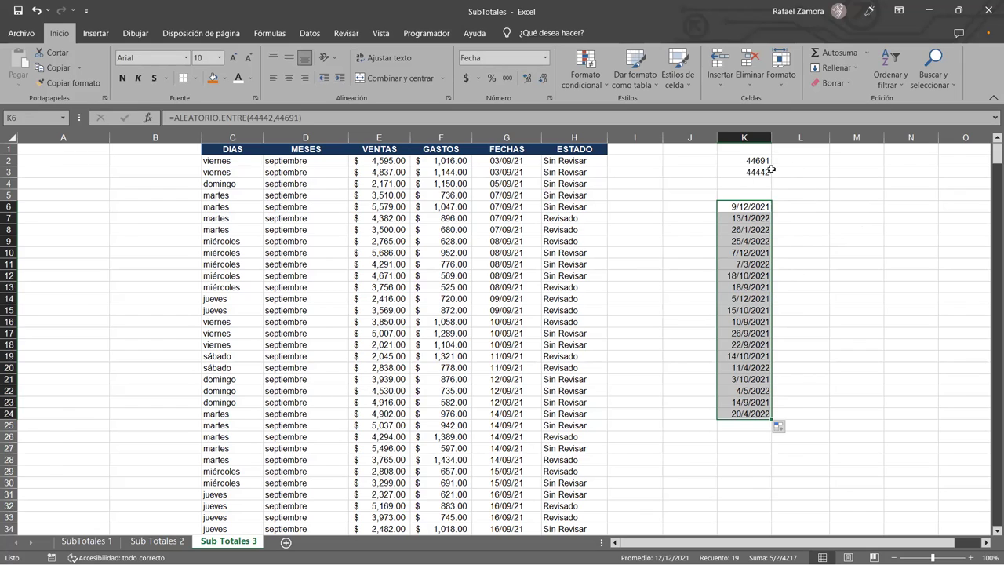
left_click_drag(736, 149, 740, 448)
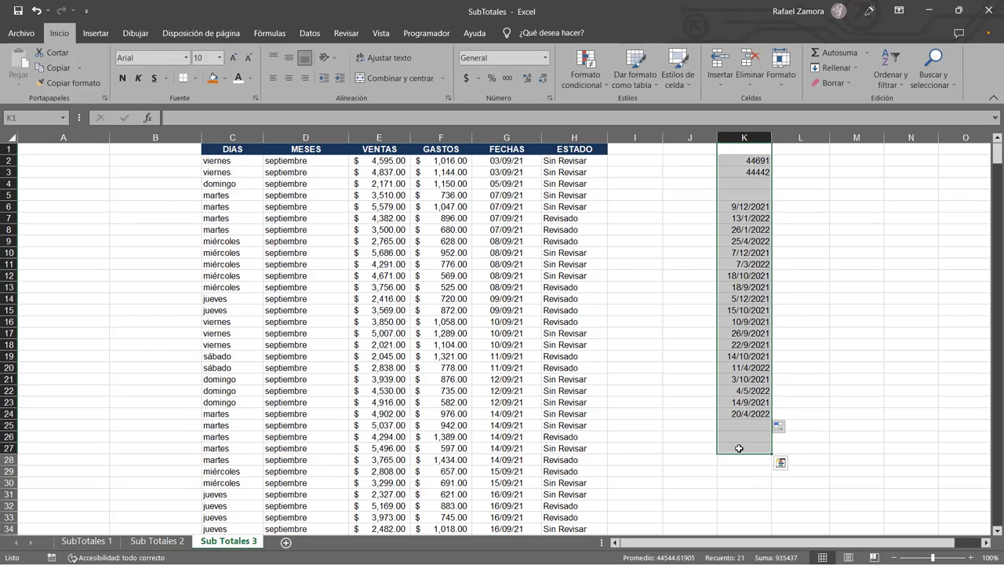
key("Delete")
left_click(671, 251)
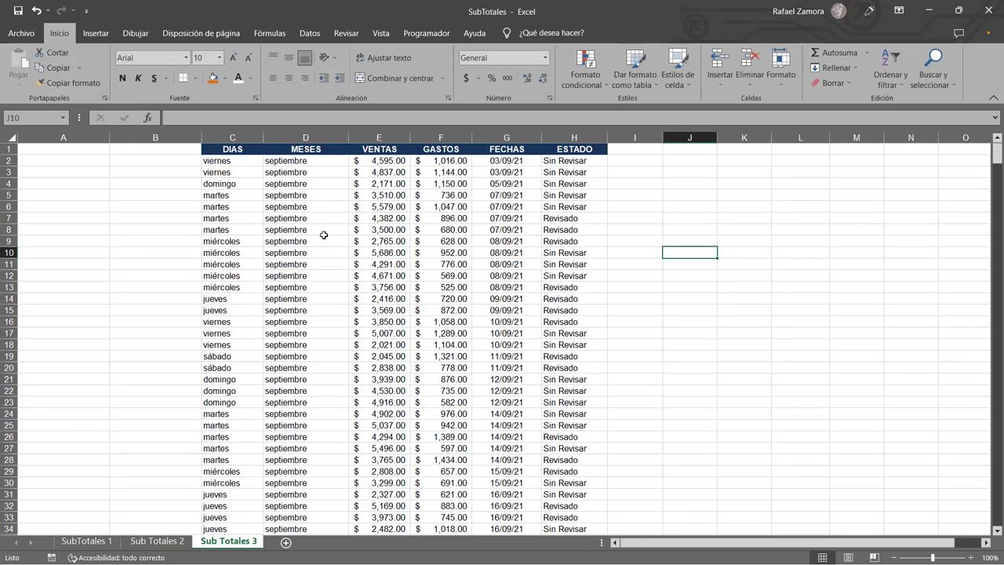
left_click(358, 252)
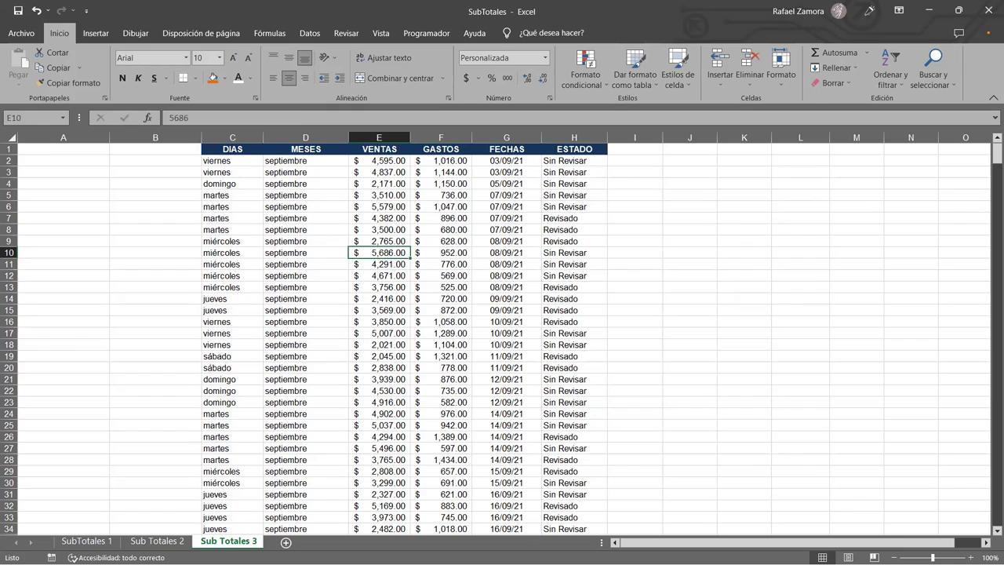
left_click(989, 11)
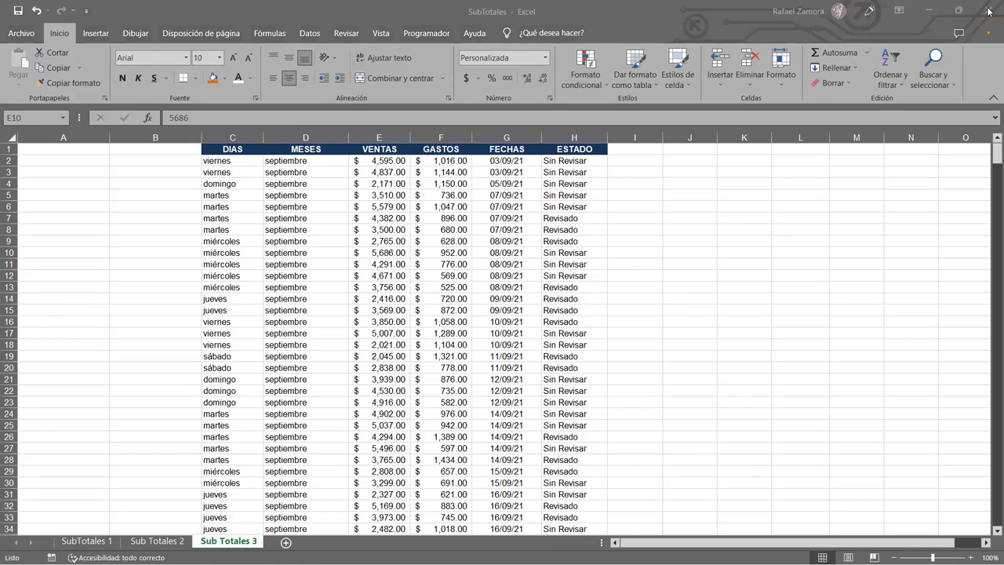
key("Escape")
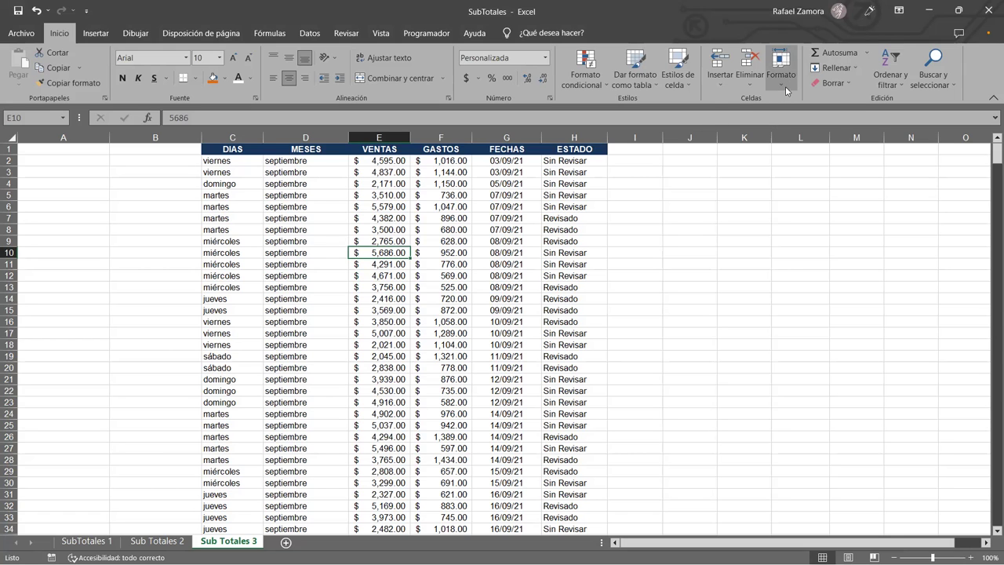
Step: Apply subtotals grouped by MESES using Máx. on VENTAS and GASTOS, with ESTADO unticked
left_click(310, 33)
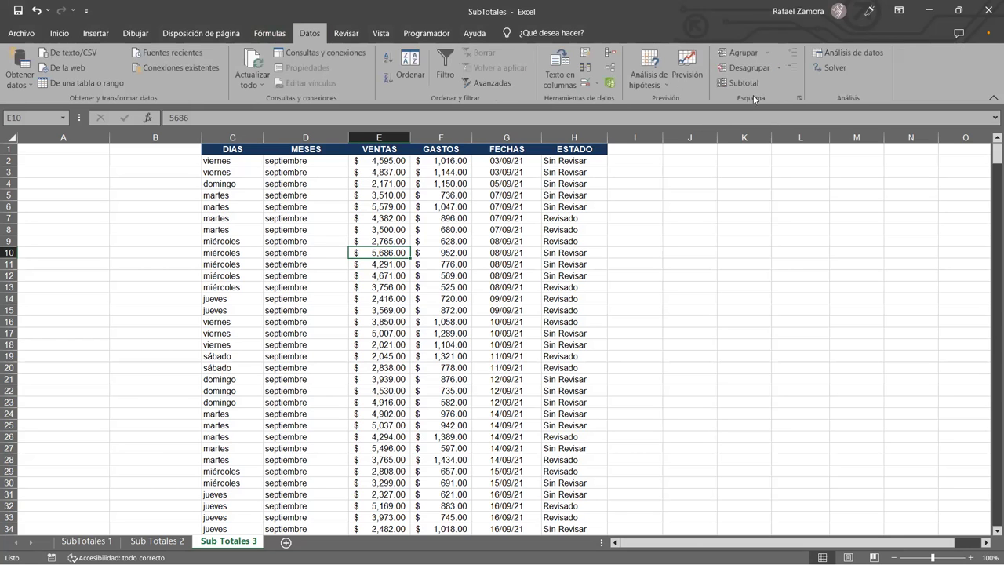
left_click(740, 82)
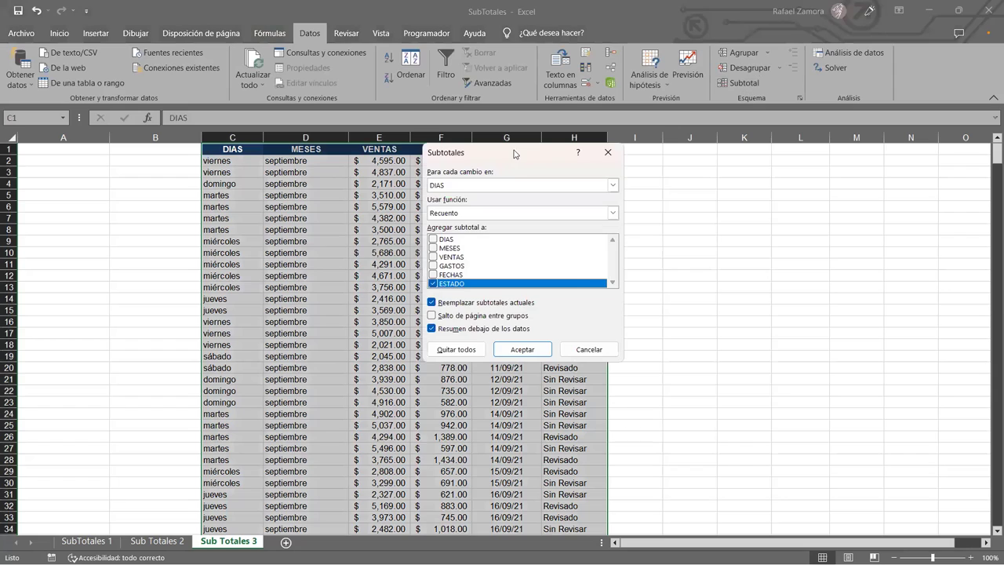
left_click_drag(506, 152, 767, 144)
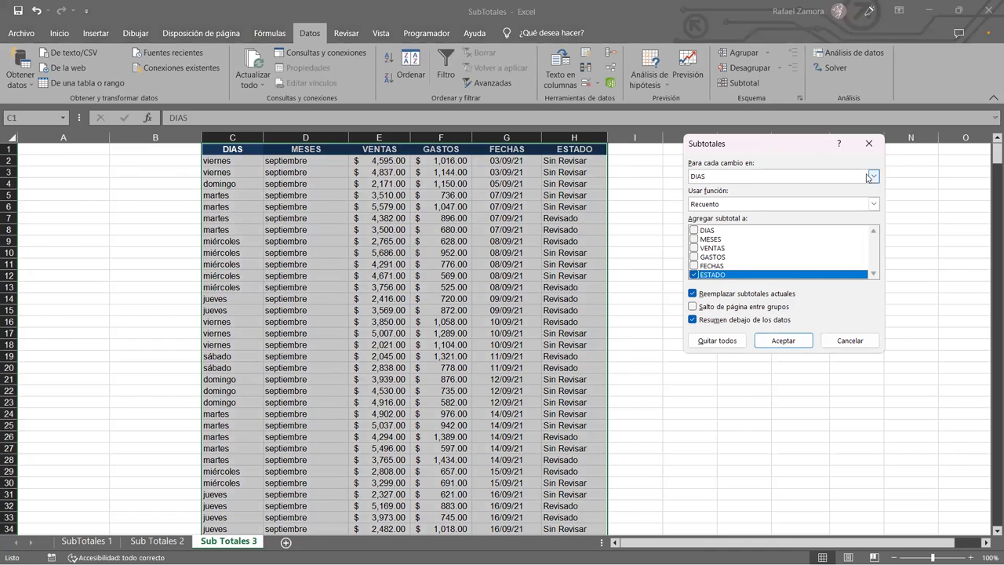
left_click(875, 178)
left_click(703, 200)
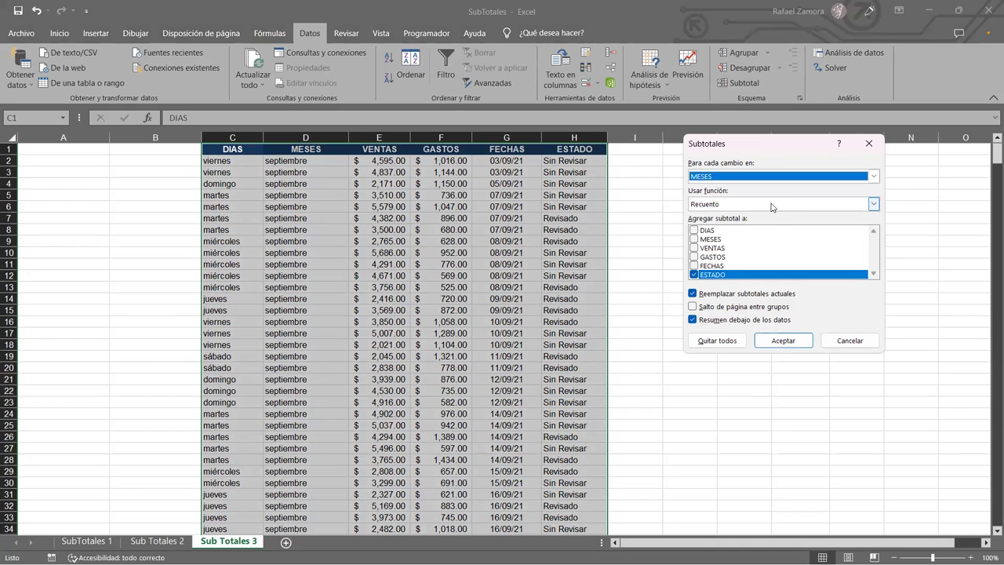
left_click(773, 204)
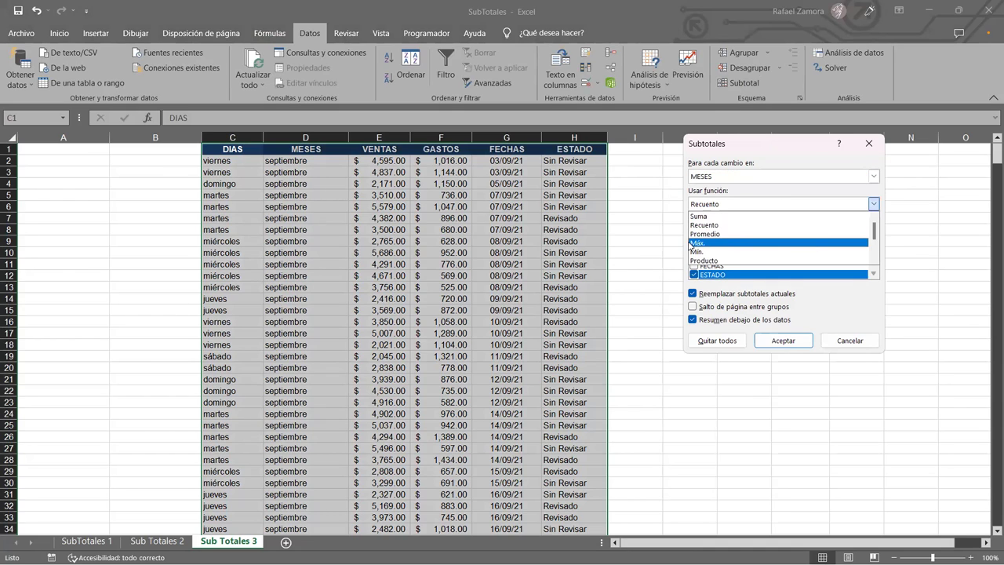
key("Return")
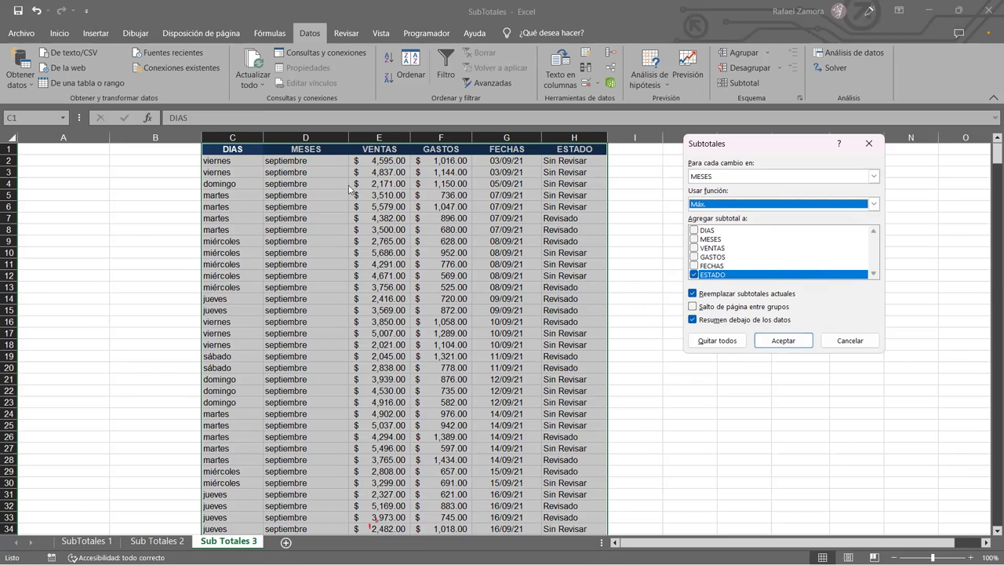
left_click(694, 248)
left_click(694, 257)
left_click(693, 275)
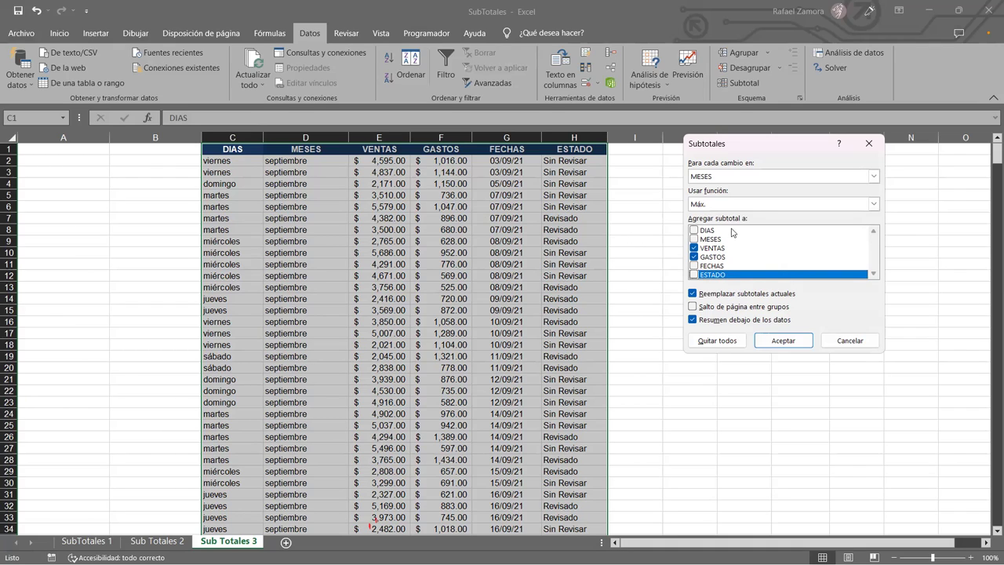
left_click(786, 341)
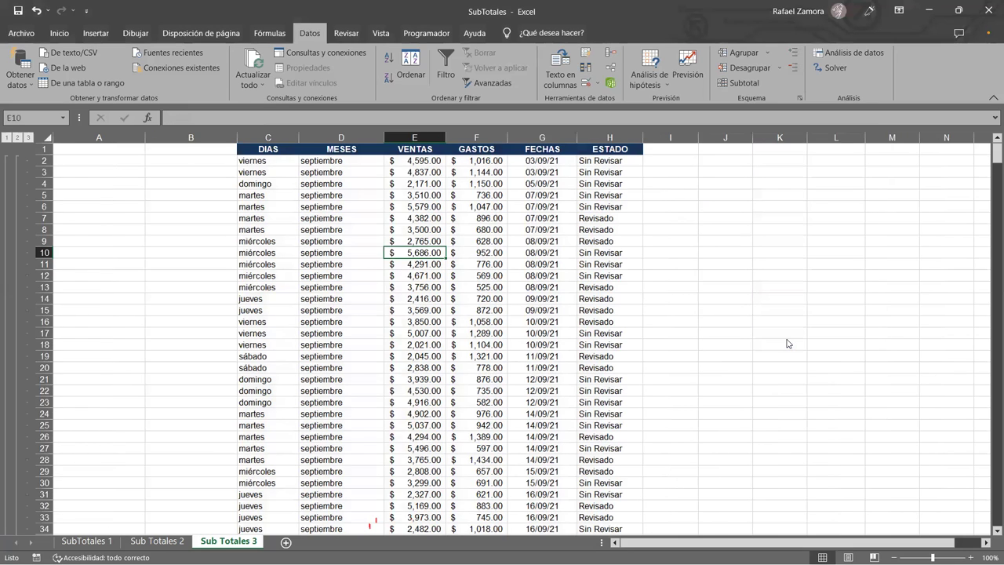
Step: Review the subtotalled rows, then collapse to level 2, showing Máximo general 6,000.00 and 1,495.00
scroll(553, 314, "down", 18)
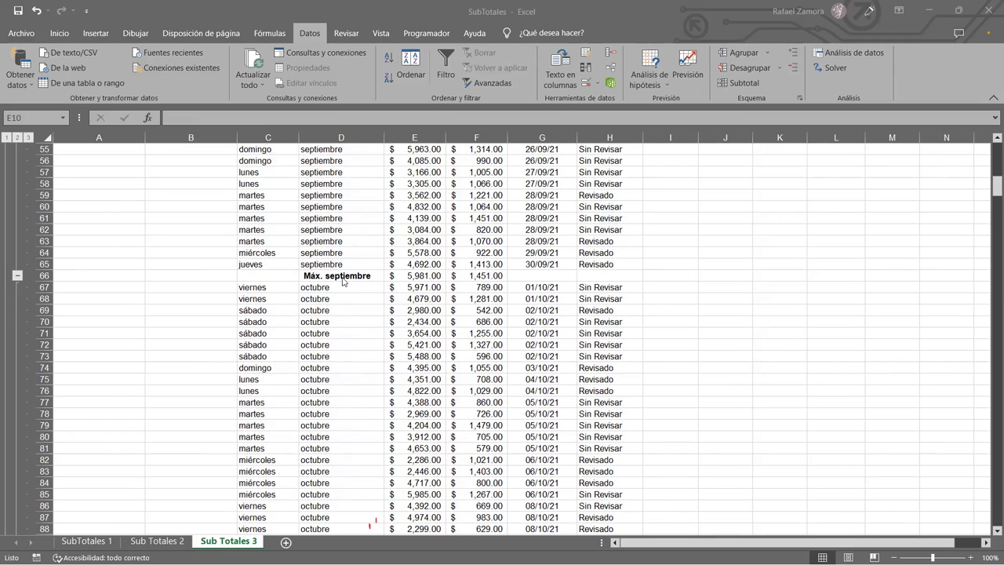
scroll(340, 290, "up", 18)
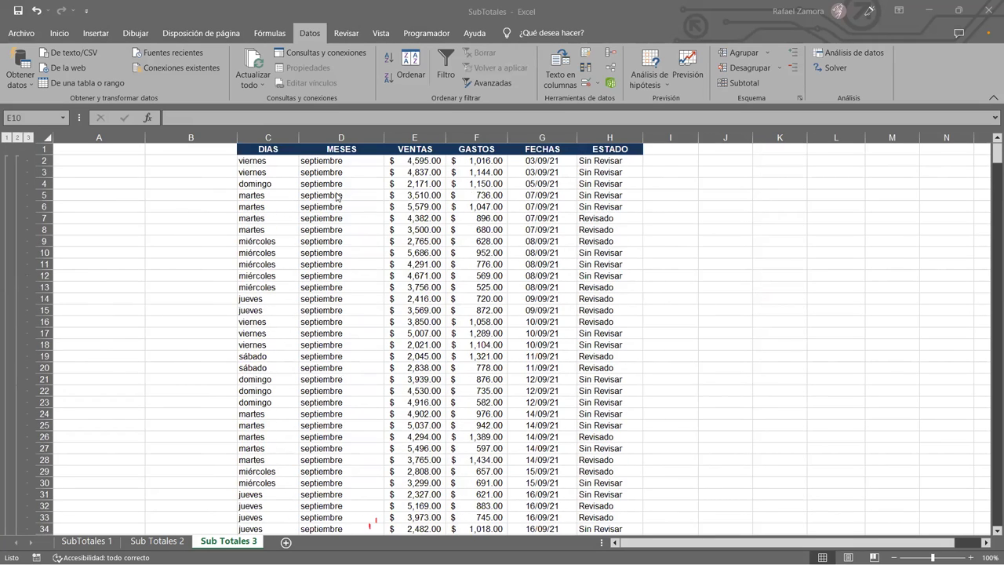
scroll(349, 263, "down", 18)
scroll(359, 322, "down", 5)
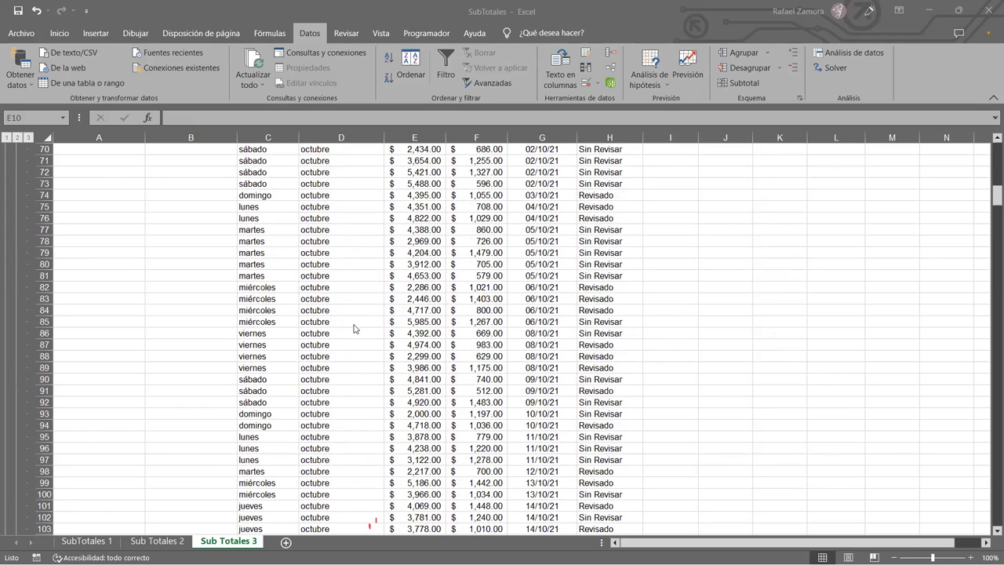
scroll(353, 328, "up", 4)
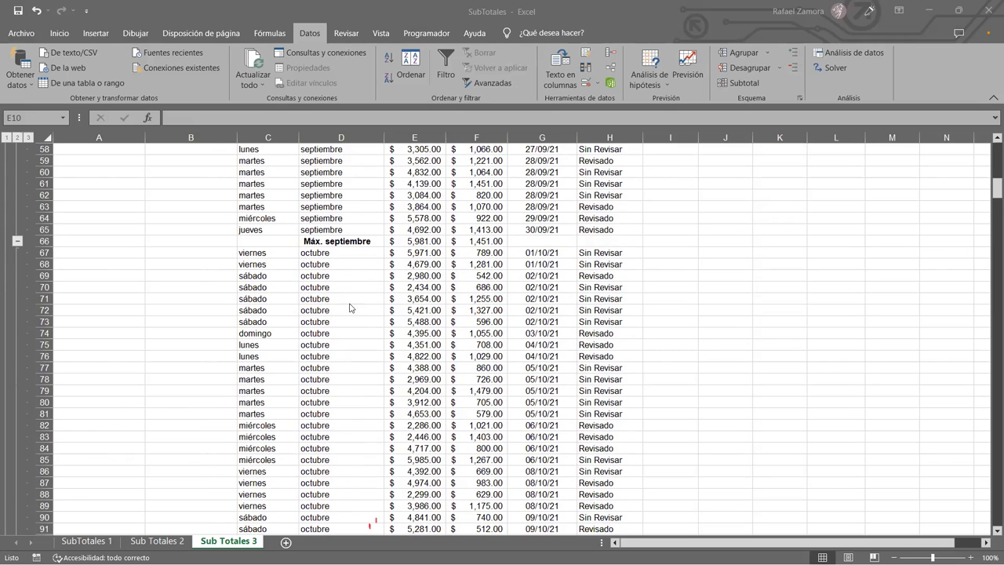
scroll(456, 314, "down", 20)
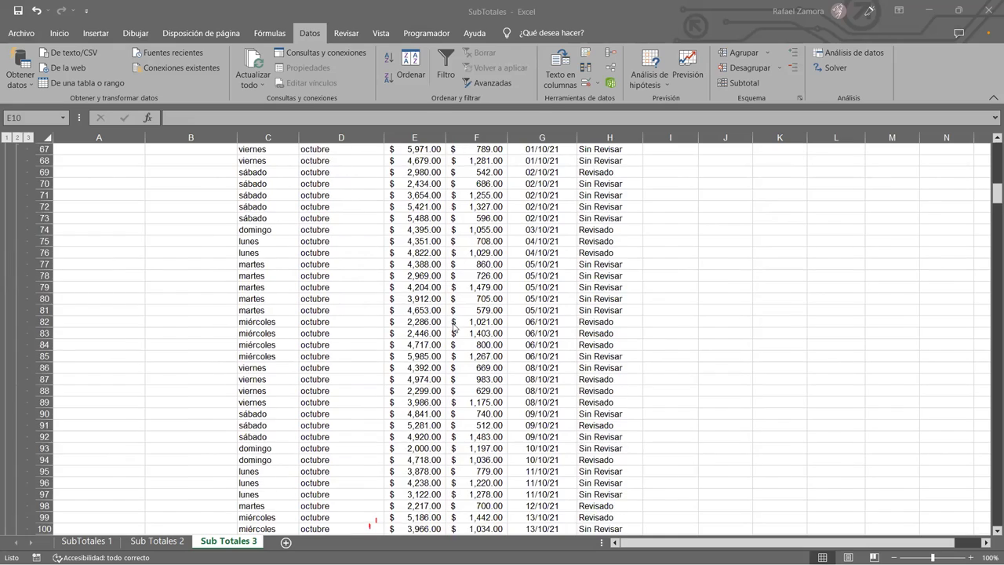
scroll(445, 345, "down", 4)
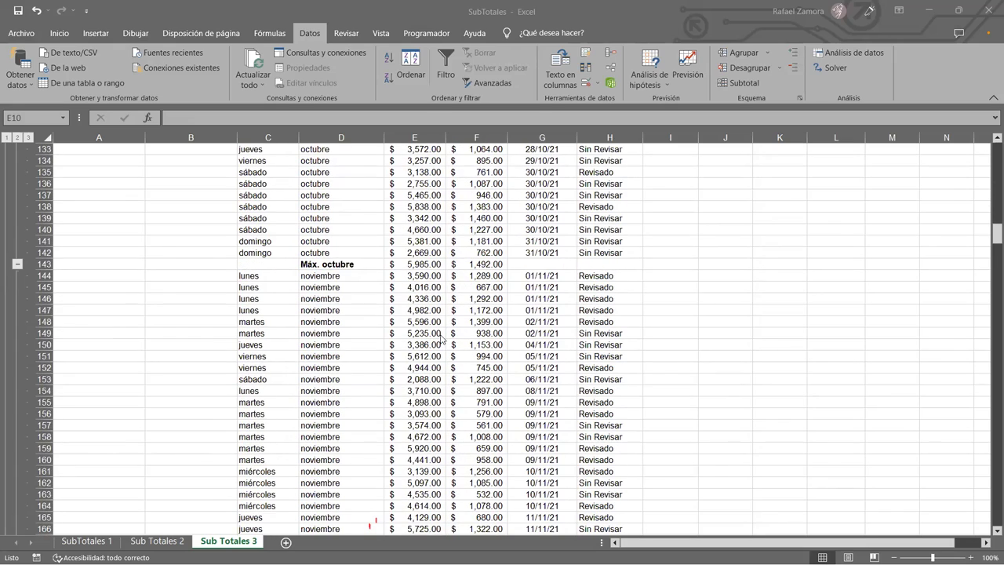
scroll(370, 281, "down", 1)
scroll(370, 283, "down", 20)
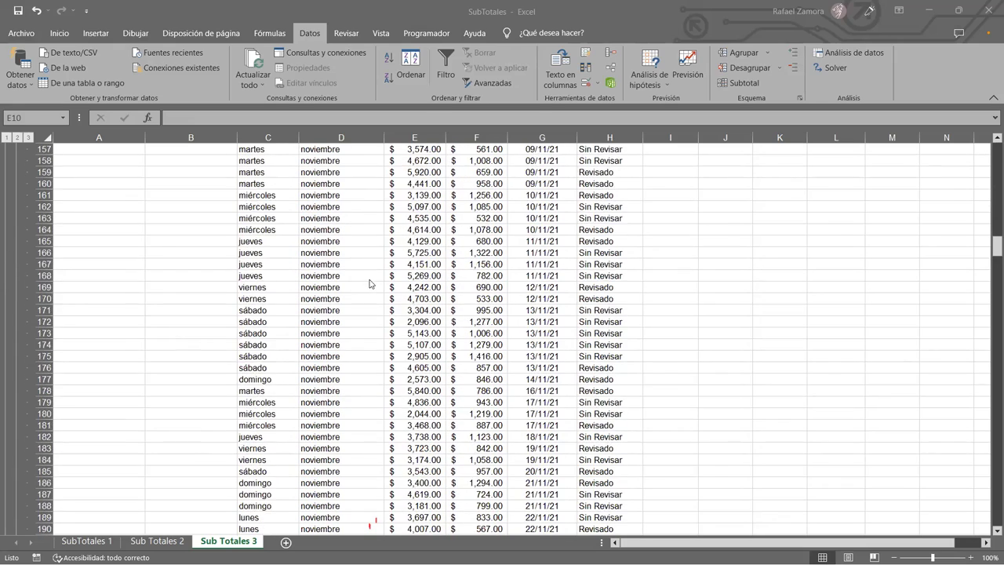
scroll(377, 302, "up", 2)
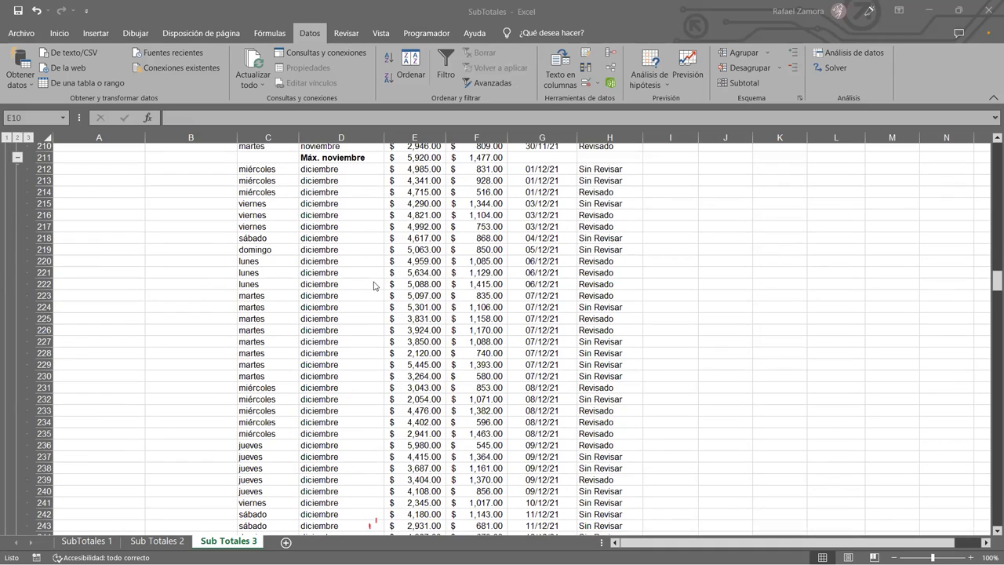
scroll(44, 251, "down", 1)
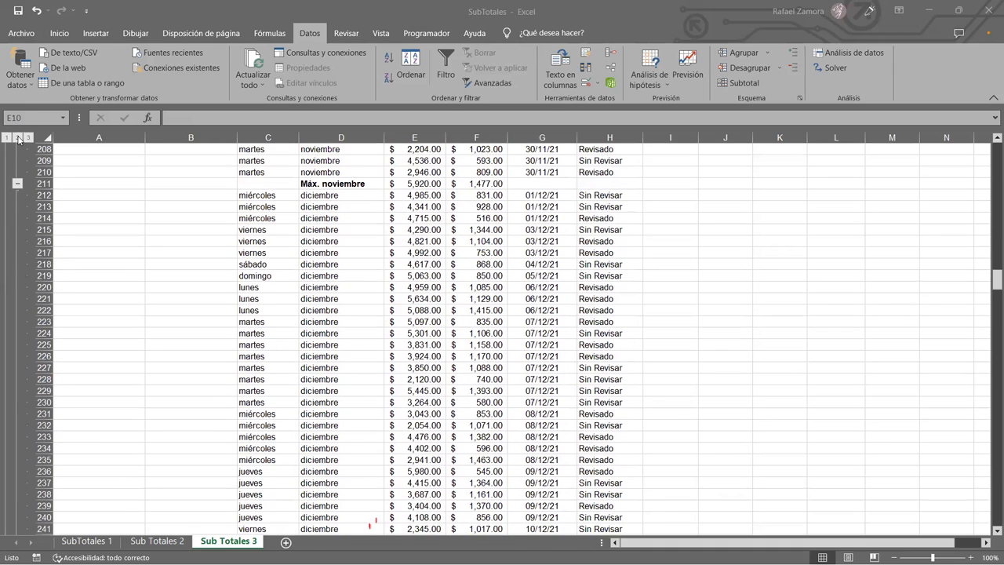
left_click(17, 138)
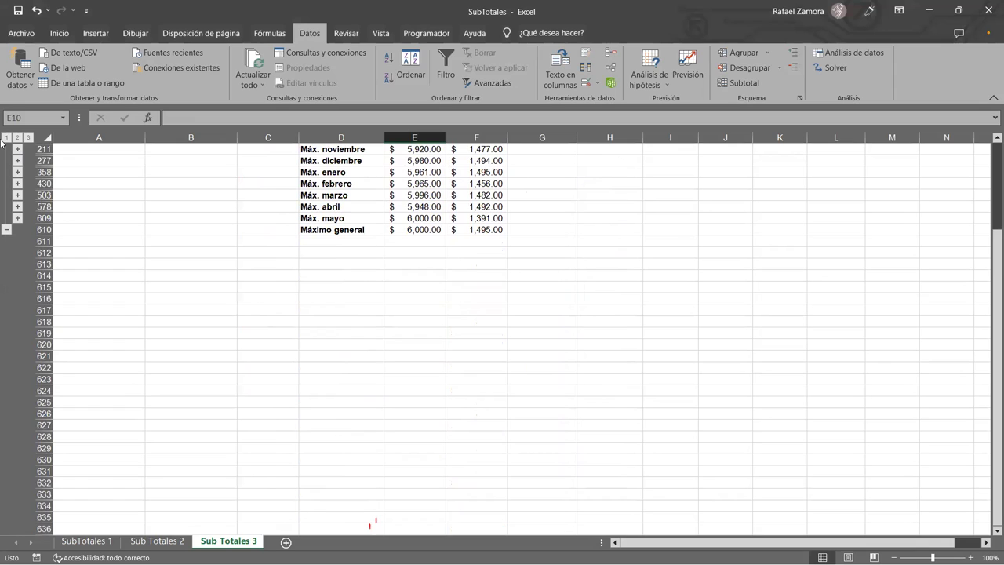
Step: Select the Máx. labels, inspect E610's =SUBTOTALES(4,E2:E608), and expand the September group
scroll(419, 319, "up", 5)
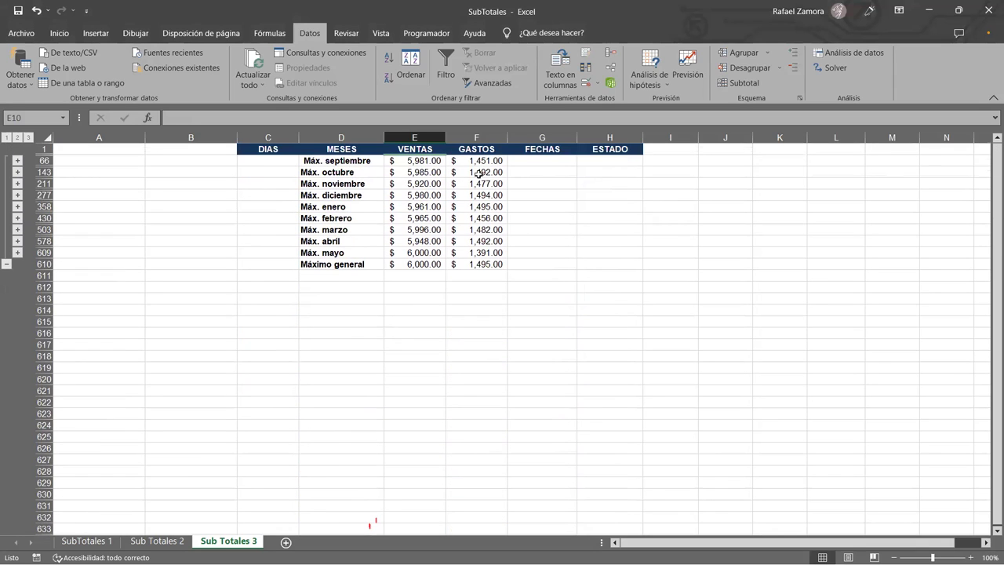
left_click_drag(359, 160, 358, 253)
left_click(412, 264)
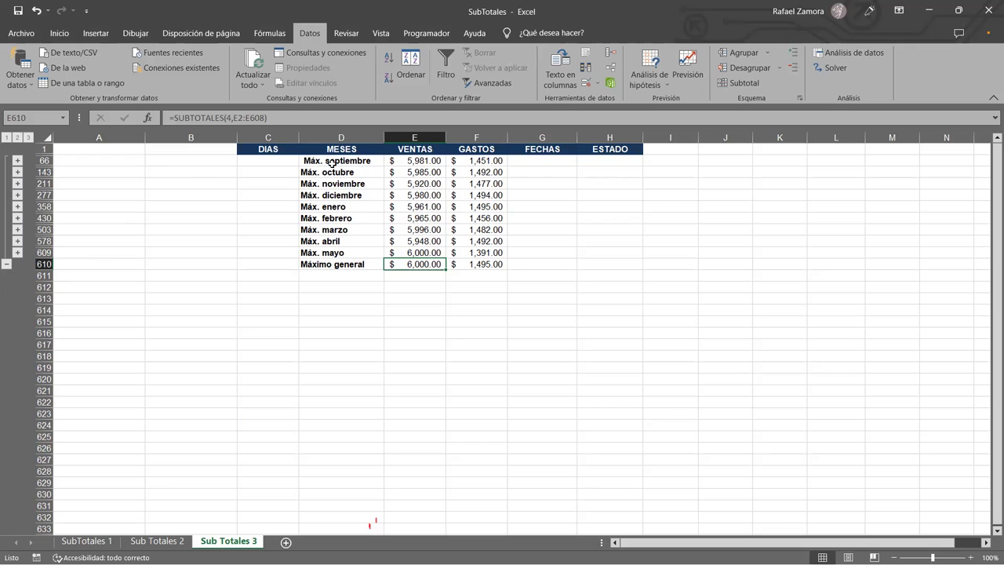
left_click(18, 160)
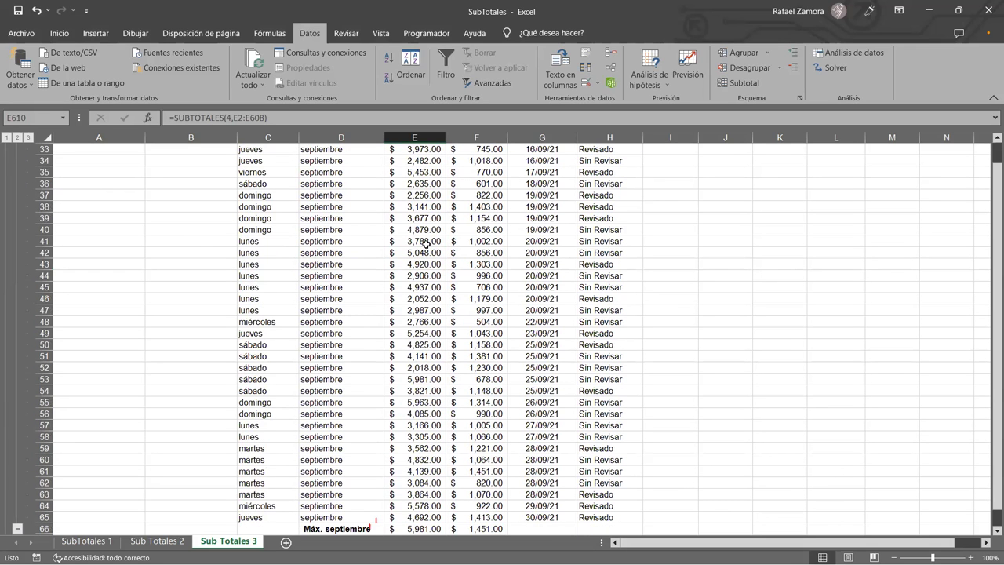
scroll(587, 336, "down", 7)
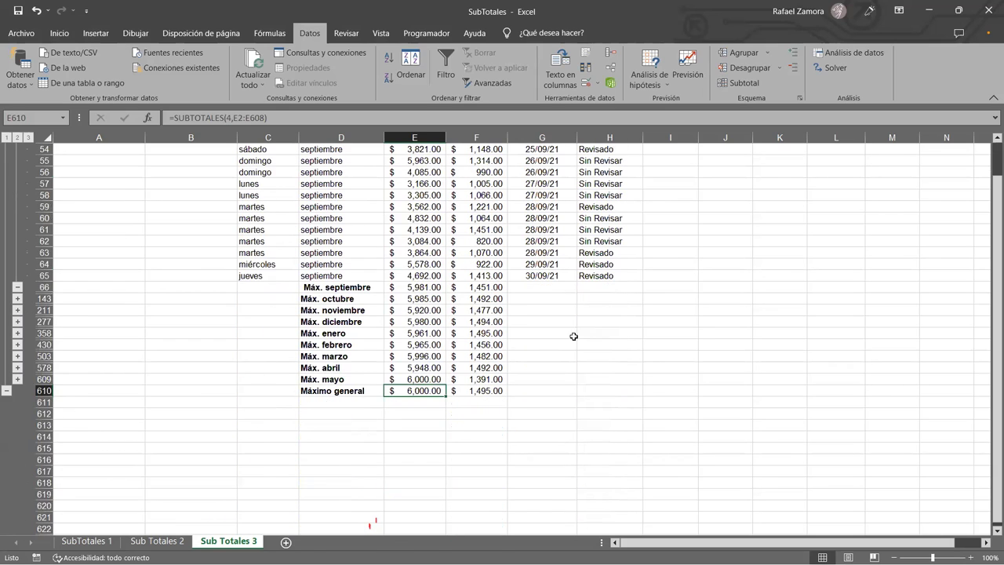
scroll(574, 334, "up", 6)
scroll(528, 315, "up", 12)
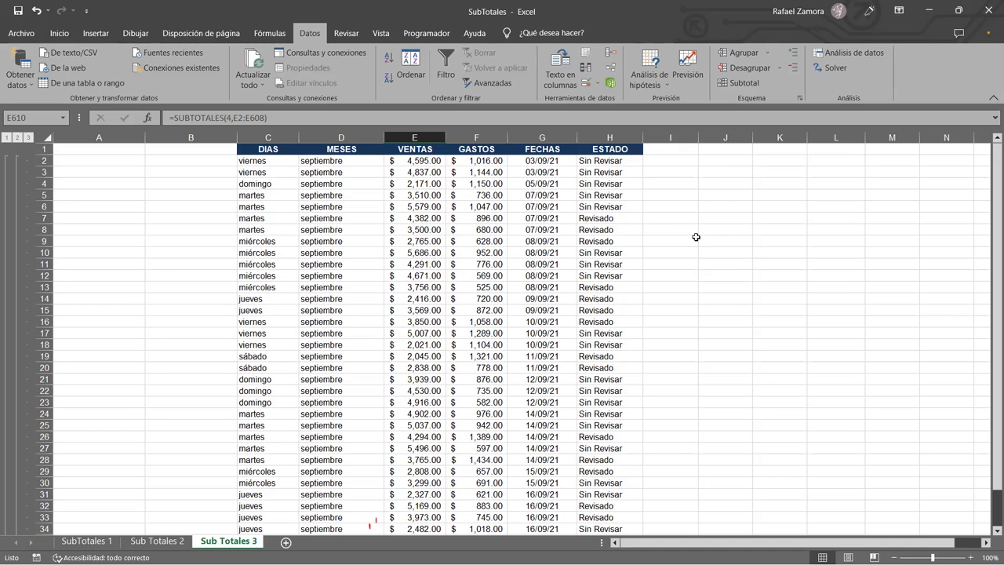
Step: Clear every subtotal from the September sales list with Quitar todo, leaving plain rows
left_click(477, 272)
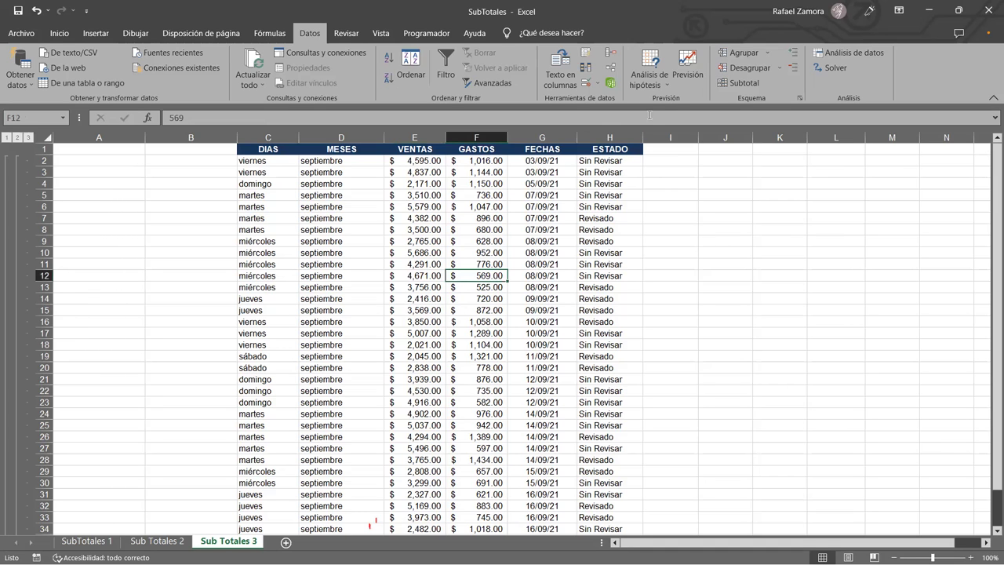
left_click(741, 86)
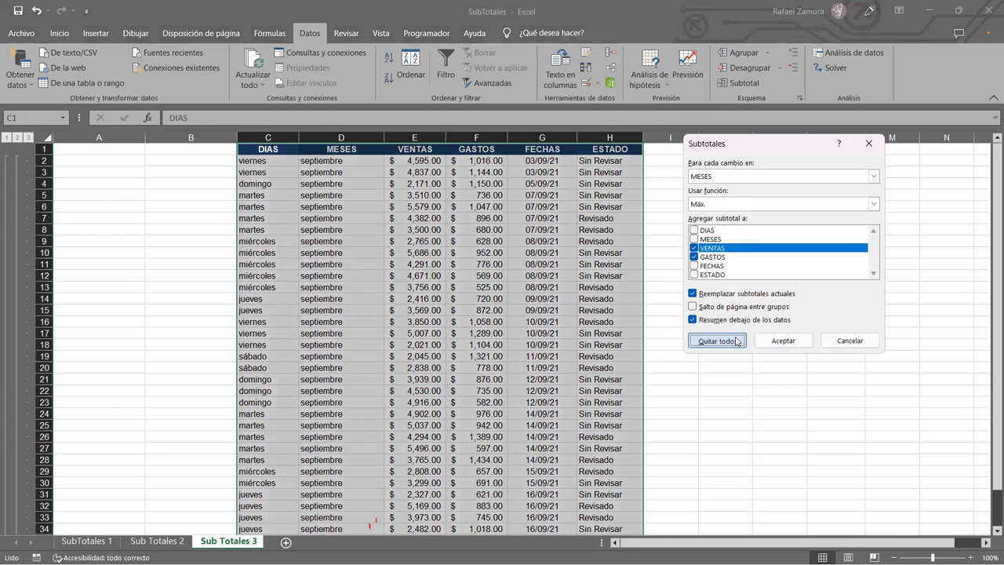
left_click(736, 340)
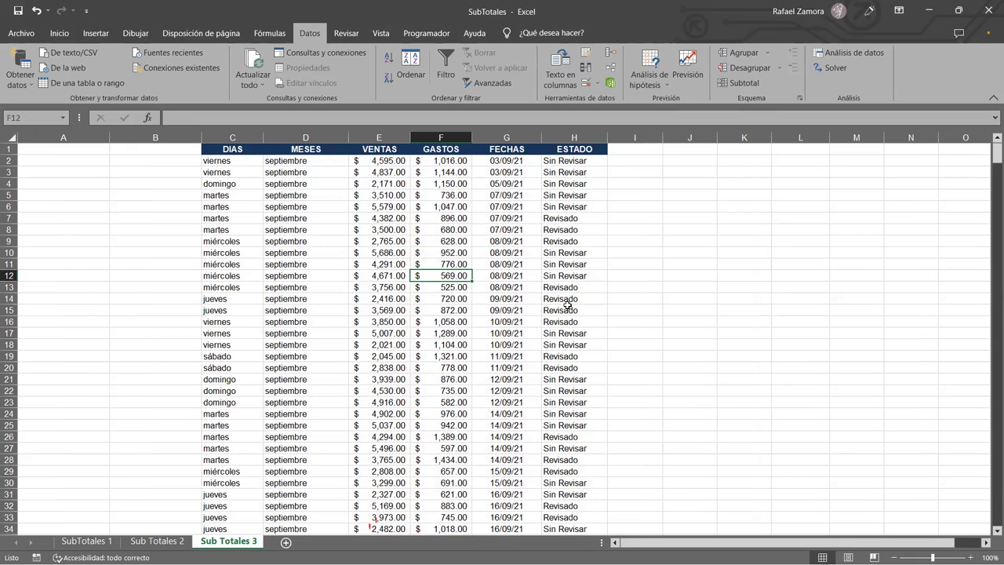
left_click(661, 264)
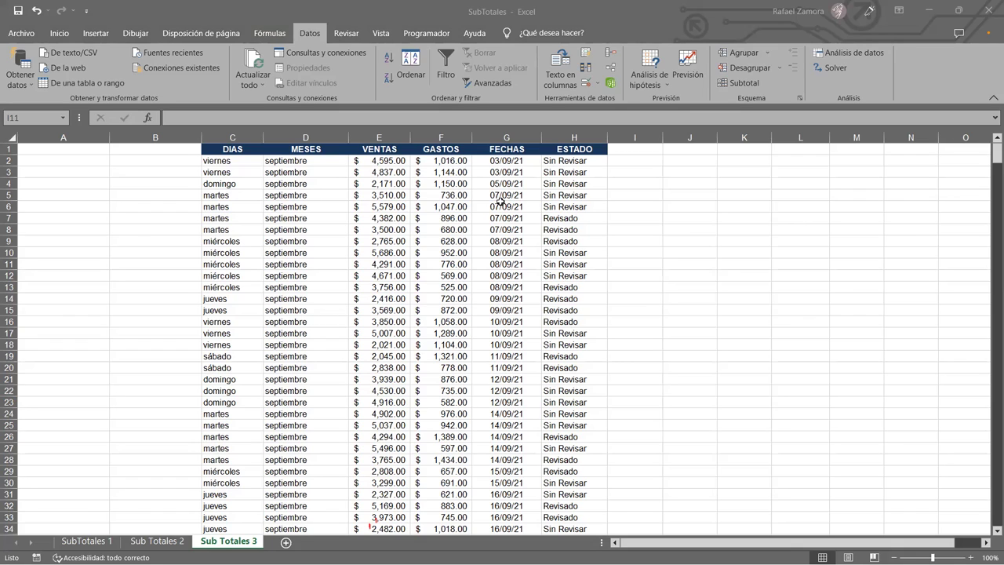
Step: Review the Sub Totales 3 table's GASTOS values and Revisado / Sin Revisar statuses
left_click(527, 230)
left_click(680, 321)
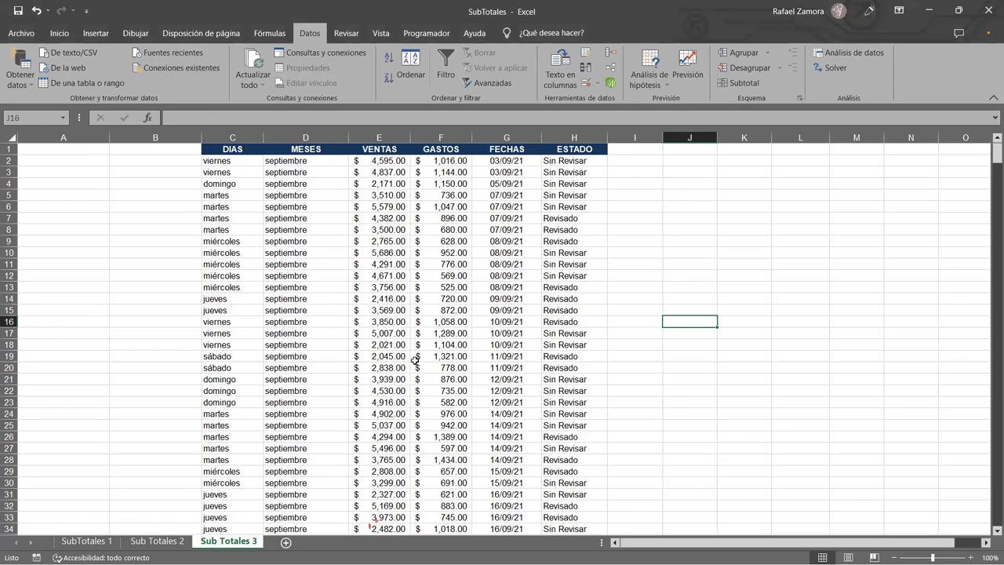
left_click(557, 228)
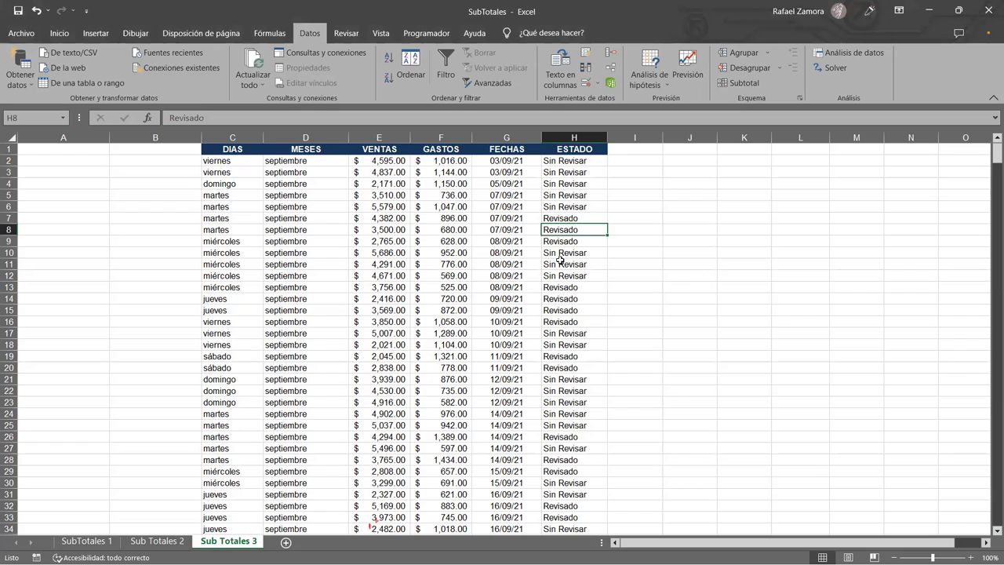
left_click(426, 277)
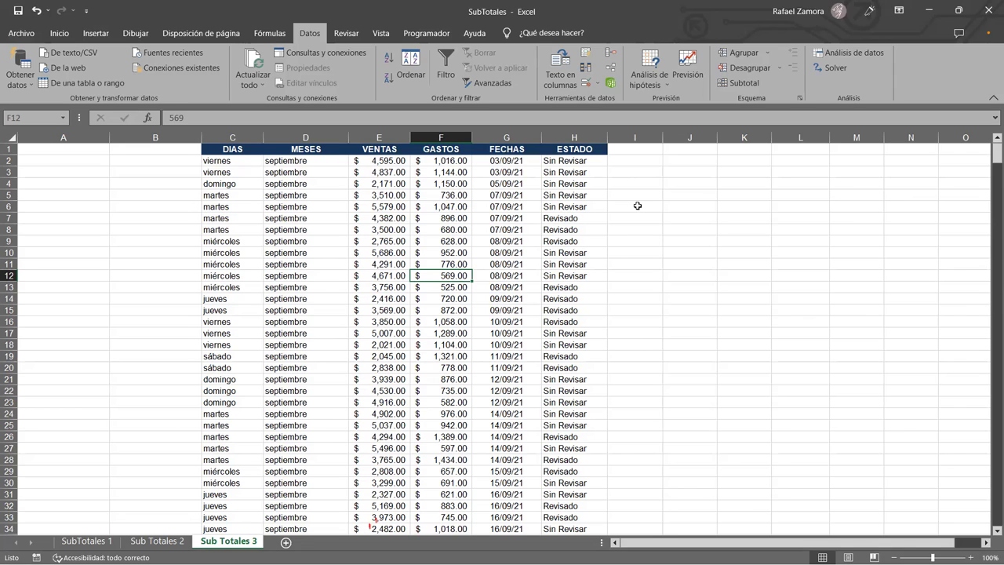
left_click(611, 264)
scroll(427, 271, "down", 3)
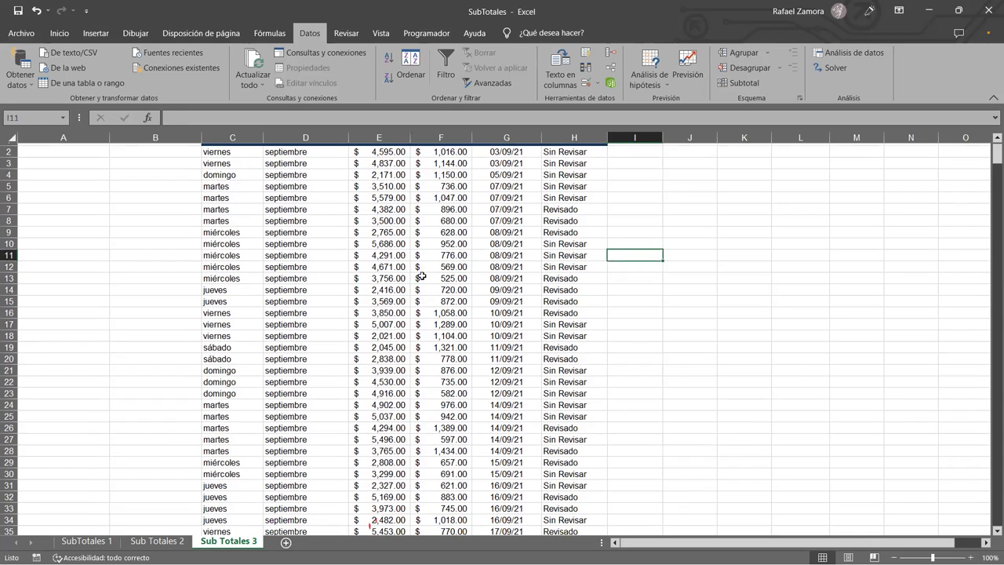
scroll(427, 265, "up", 3)
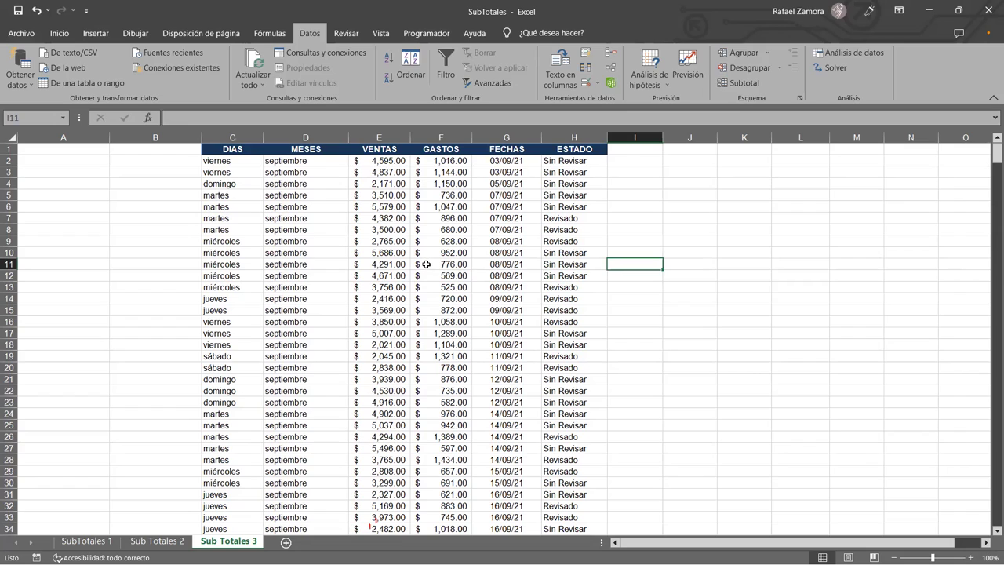
left_click(585, 321)
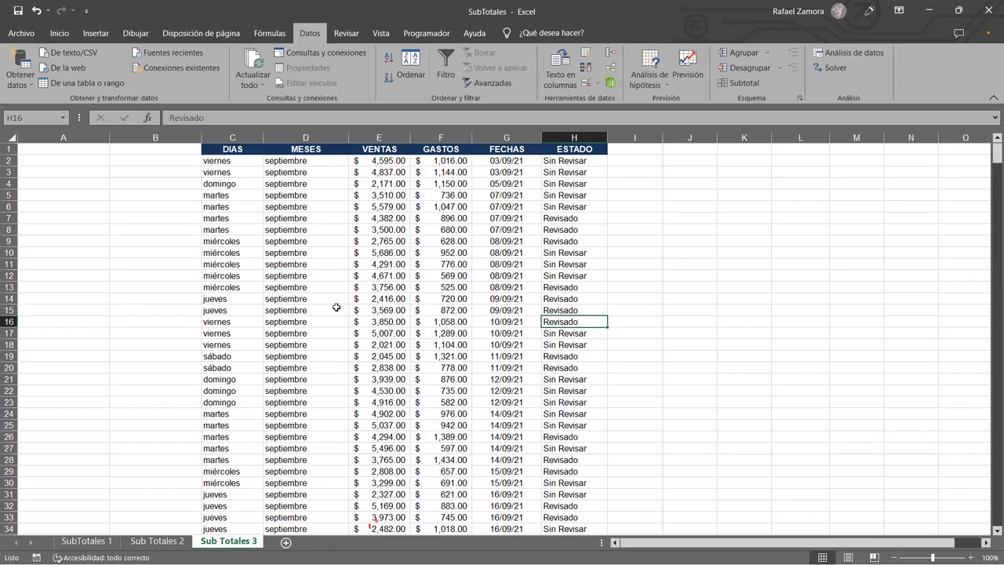
left_click(590, 265)
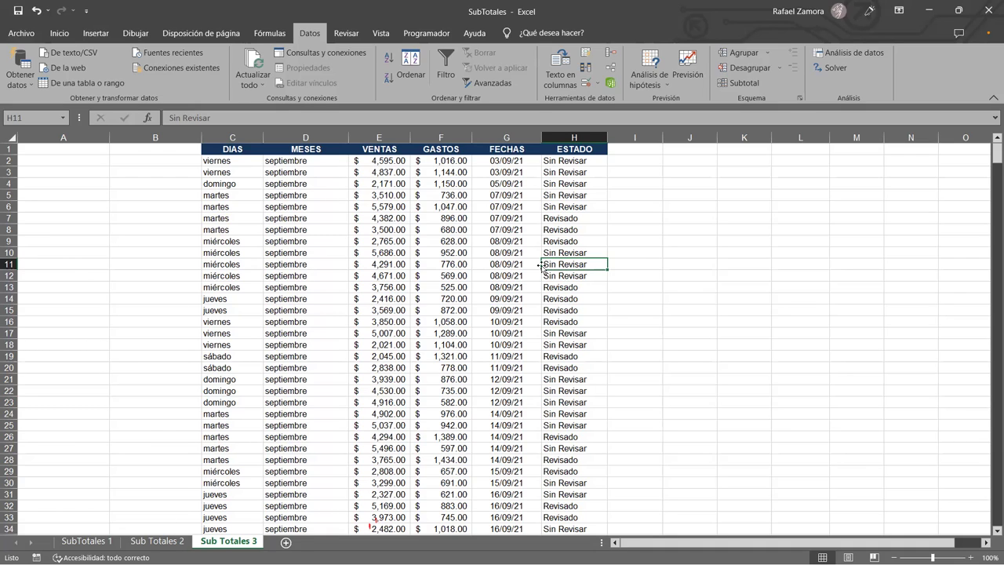
Step: Check the month formula in column D, then go to the SubTotales 1 sheet
left_click(632, 346)
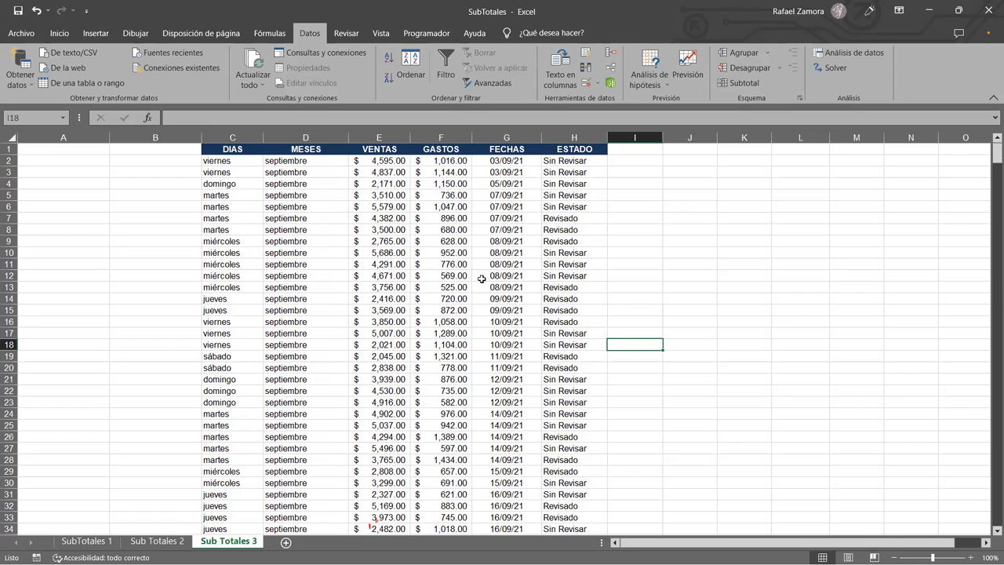
left_click(320, 289)
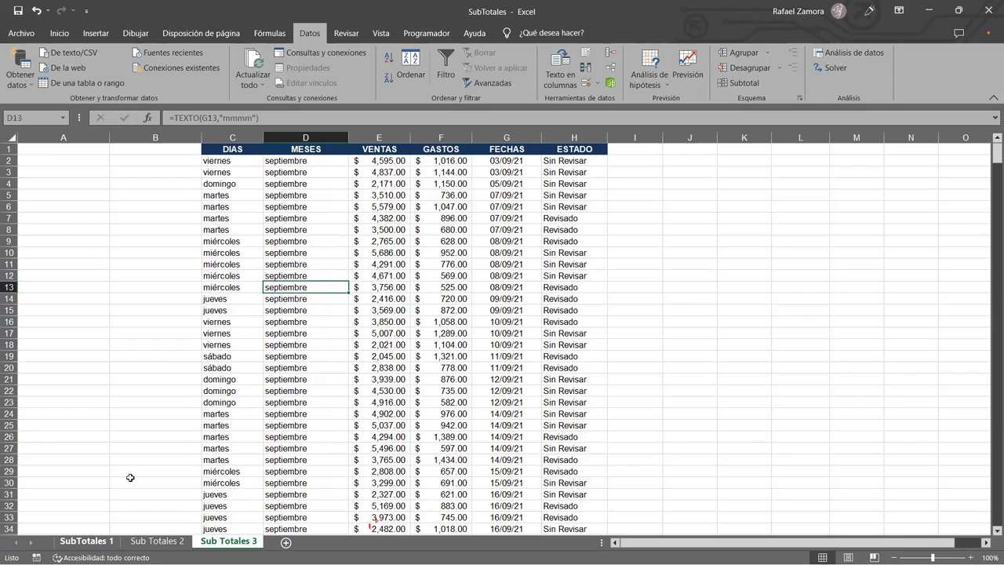
left_click(100, 541)
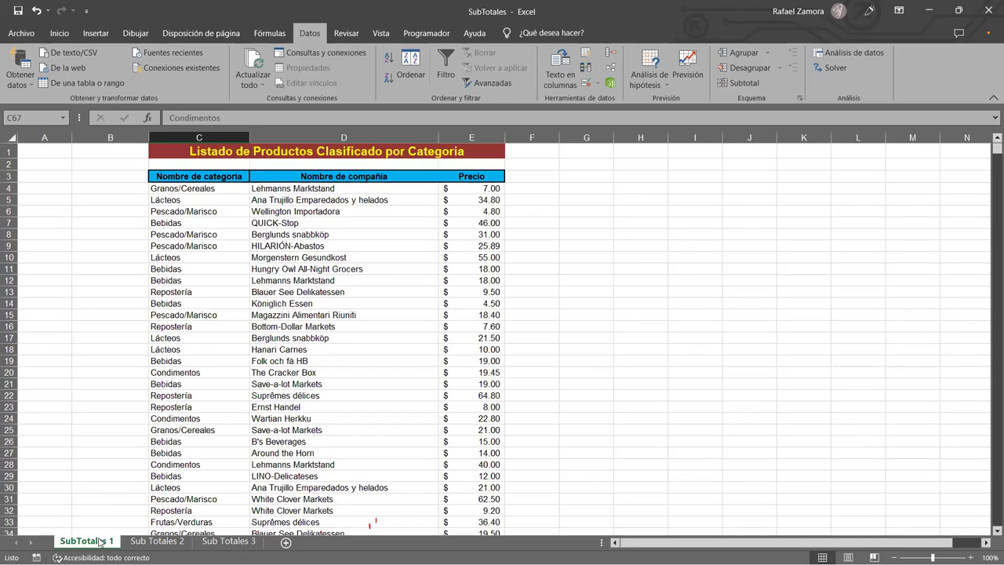
left_click(445, 336)
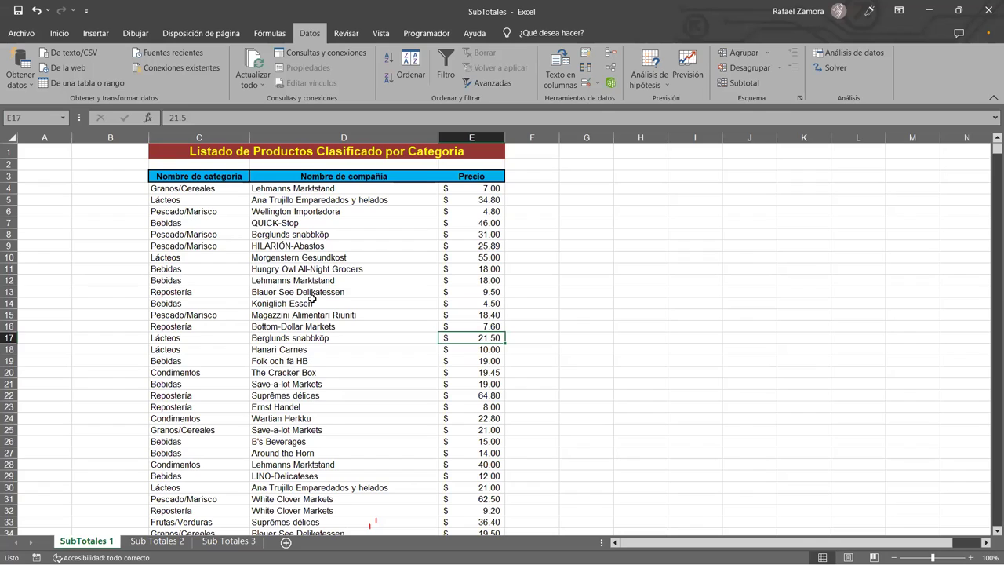
Step: Sort the product list by category A to Z, then undo that sort
left_click(234, 293)
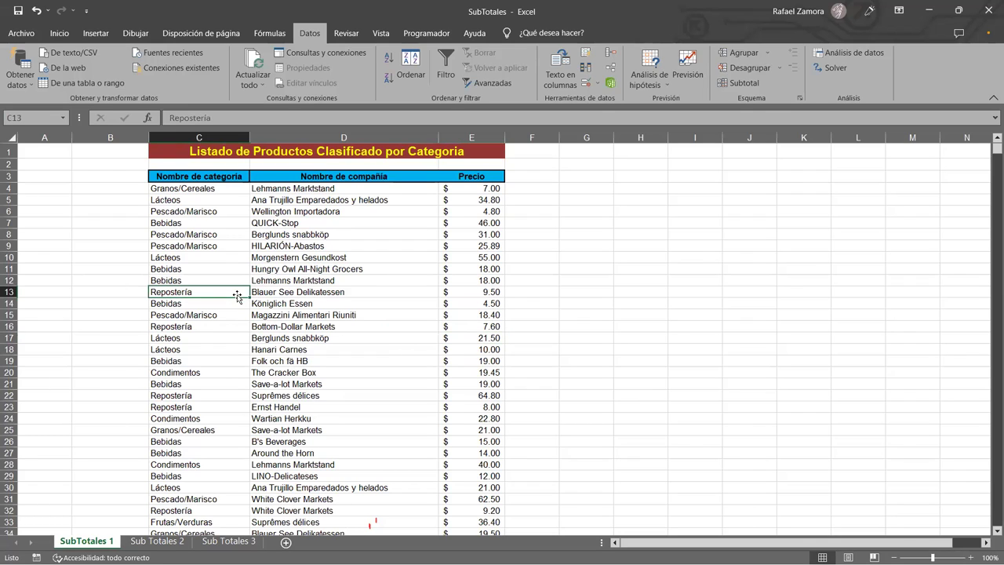
left_click(344, 292)
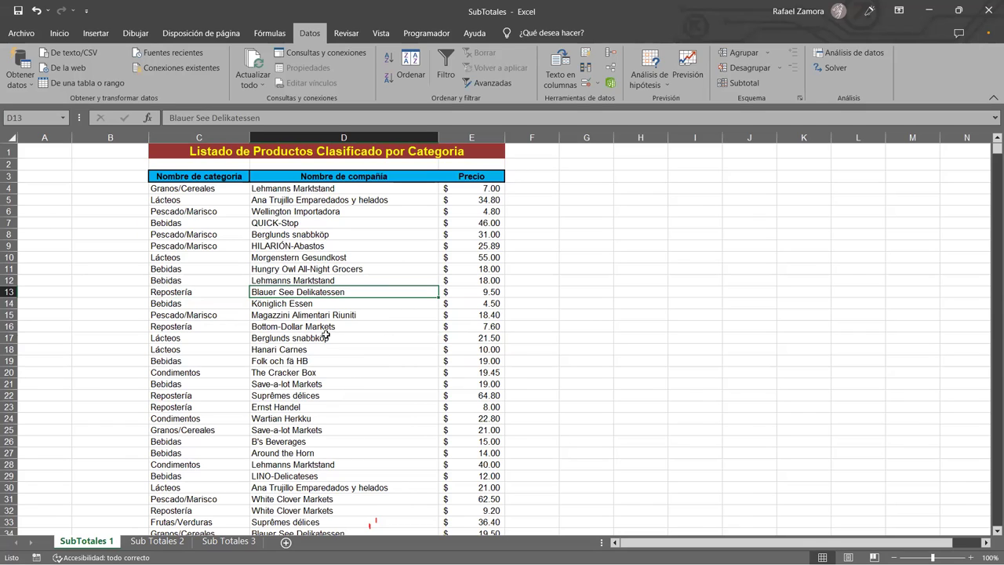
left_click(185, 236)
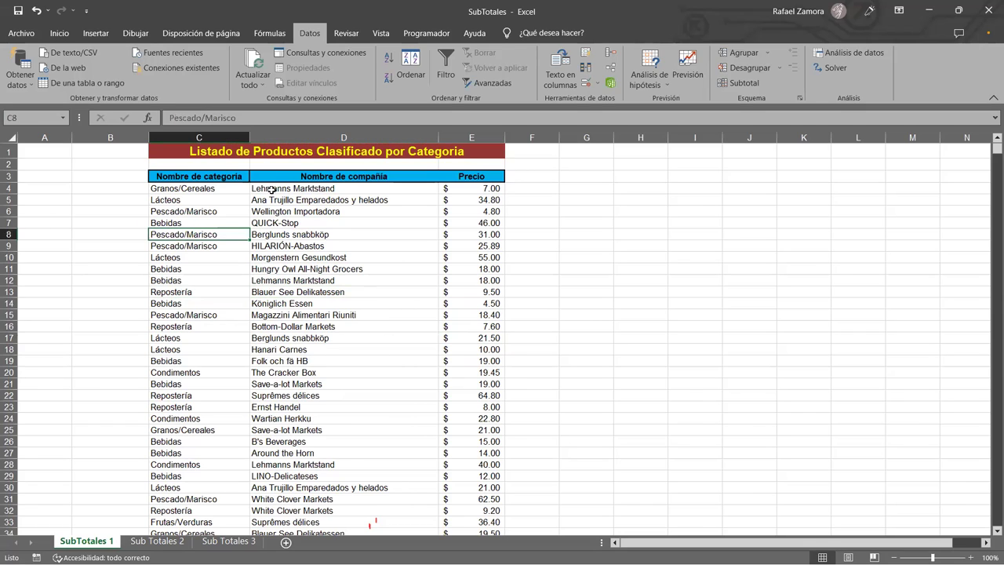
left_click(203, 259)
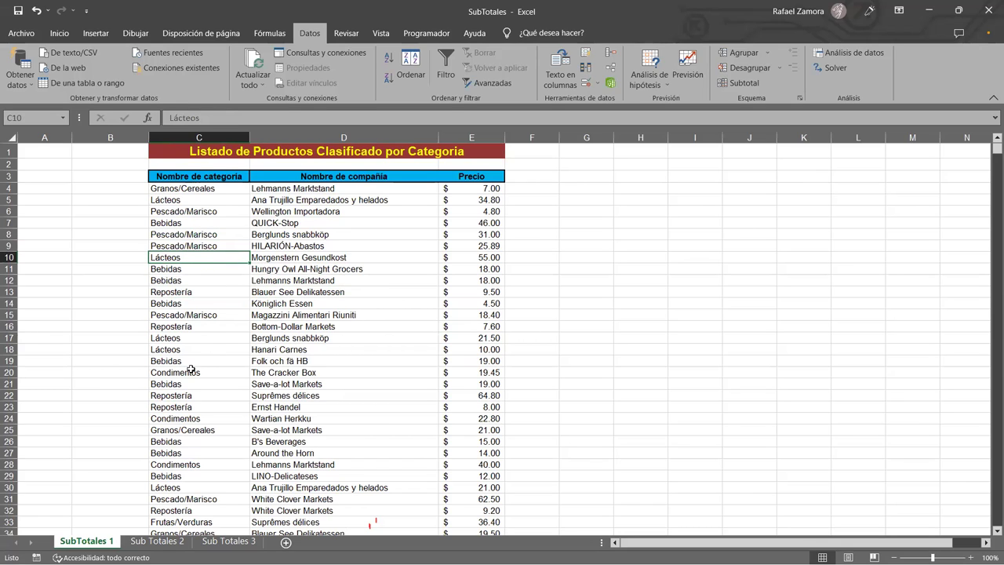
left_click(389, 59)
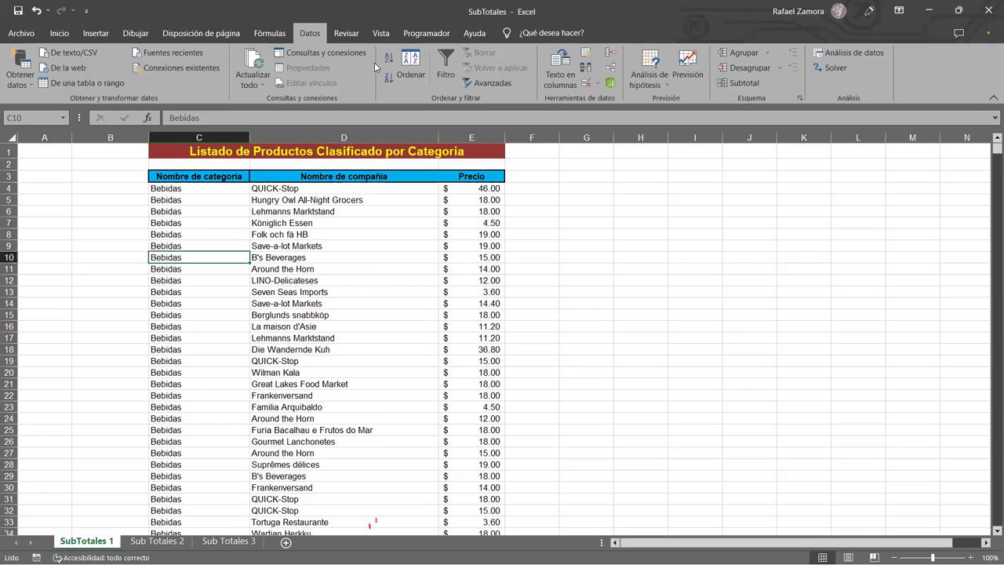
key("ctrl+z")
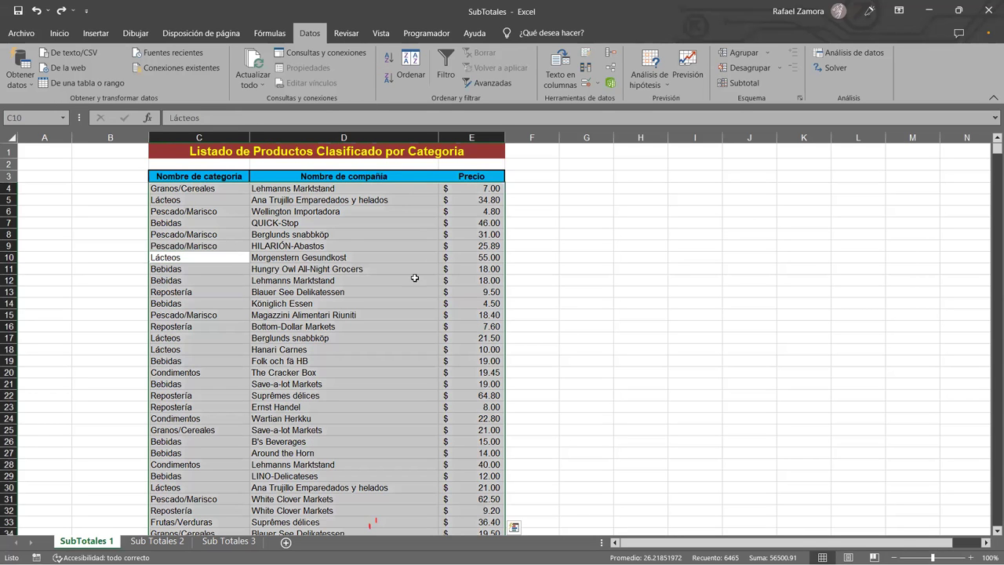
Step: Sort the product list A to Z by Nombre de compañía
left_click(361, 279)
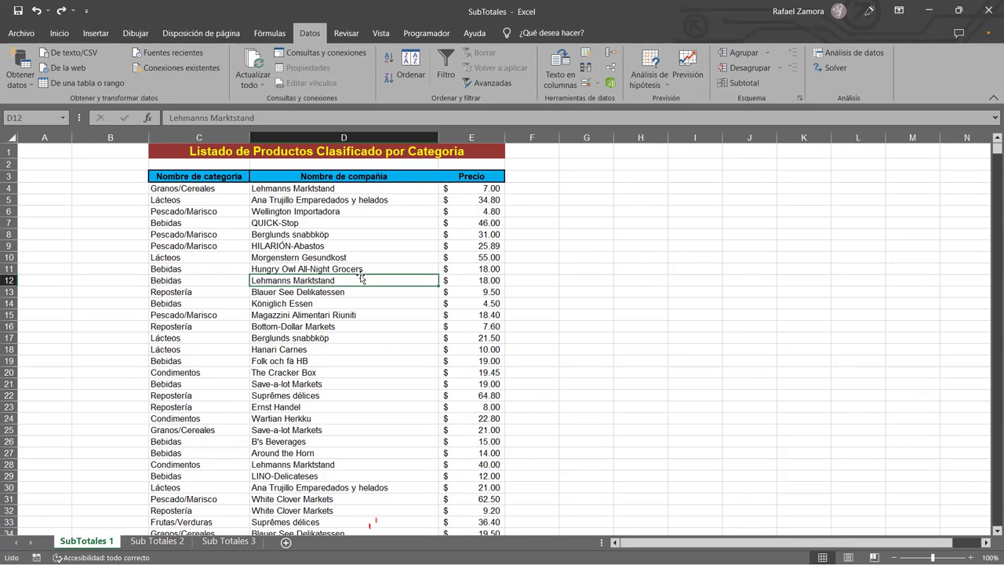
left_click(362, 233)
left_click(360, 362)
left_click(372, 281)
left_click(321, 257)
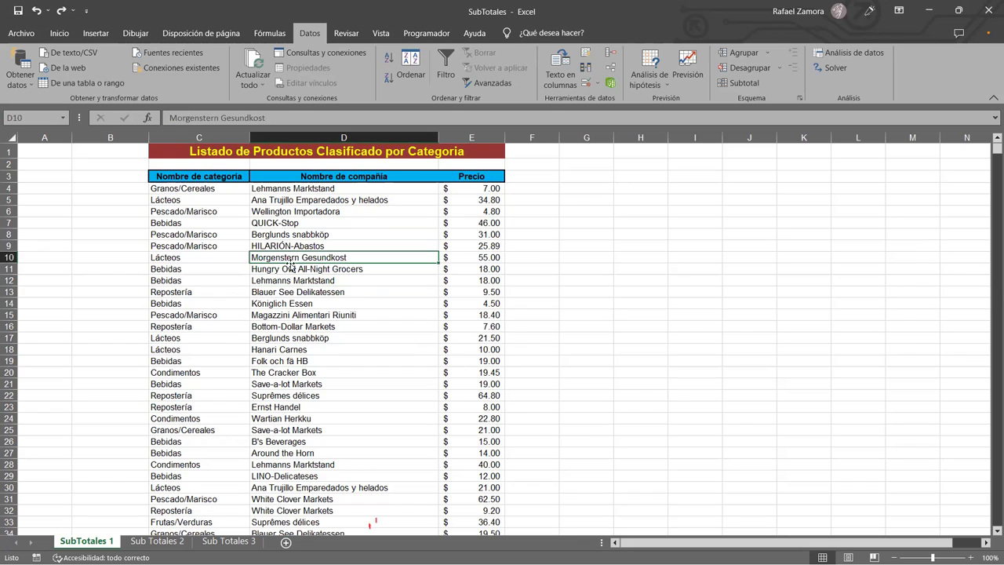
left_click(389, 62)
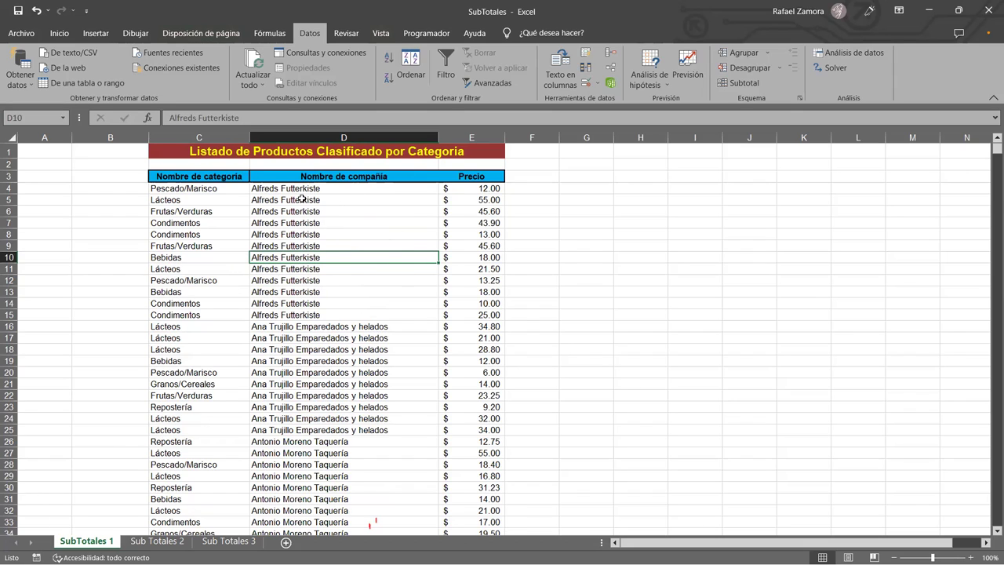
left_click(742, 84)
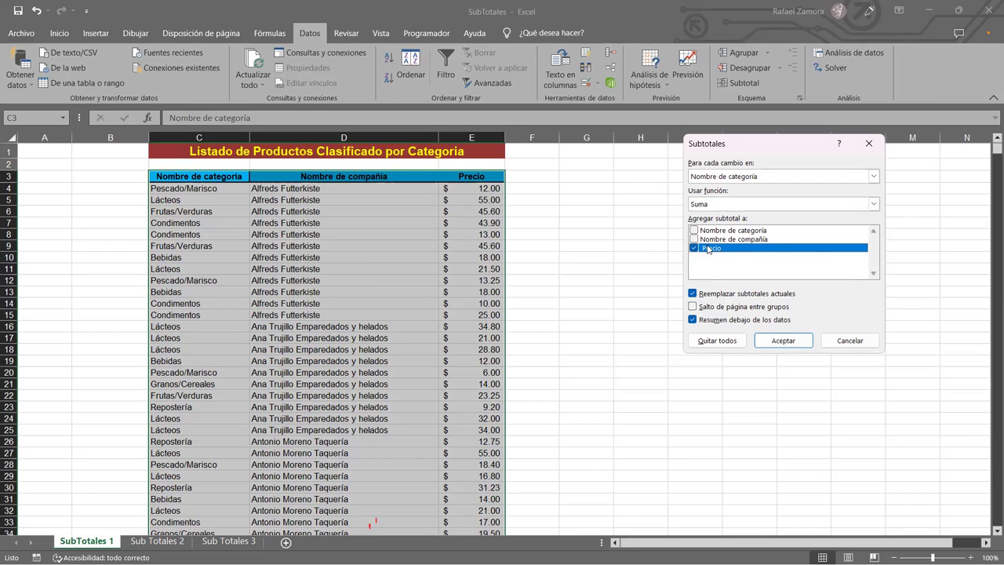
Step: Apply Suma of Precio subtotals at each change in Nombre de categoría and review the totals
left_click(793, 343)
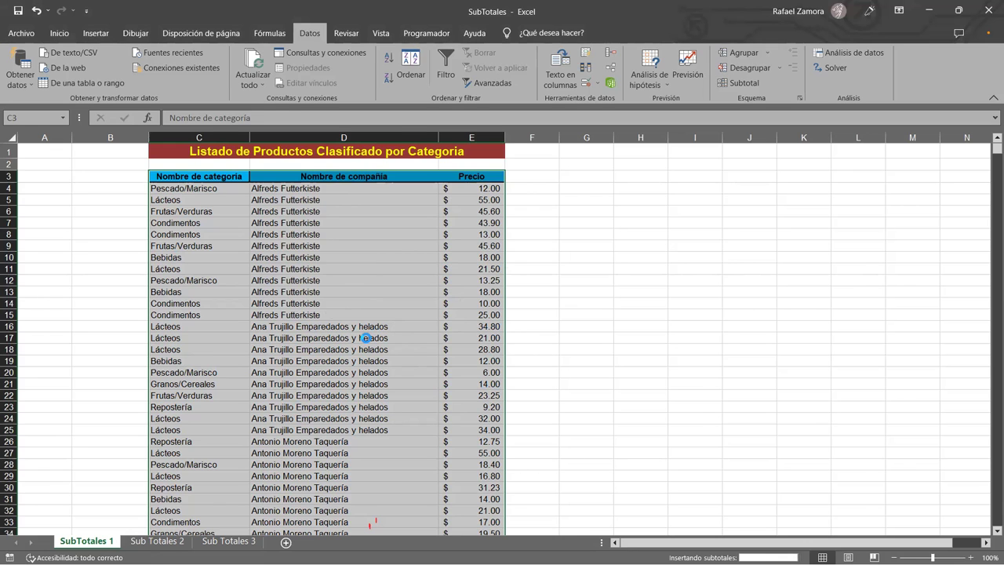
scroll(561, 316, "down", 1)
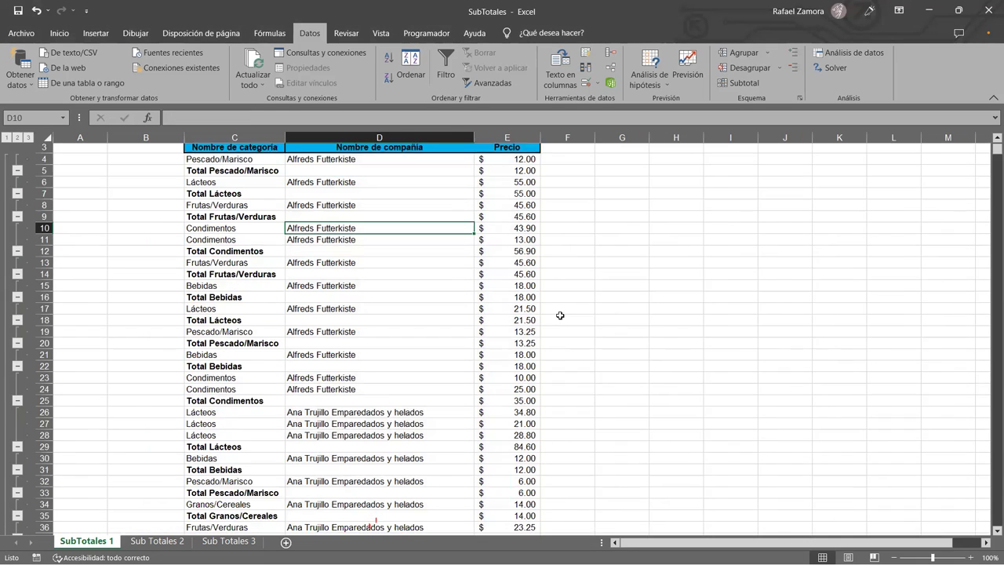
scroll(561, 315, "down", 2)
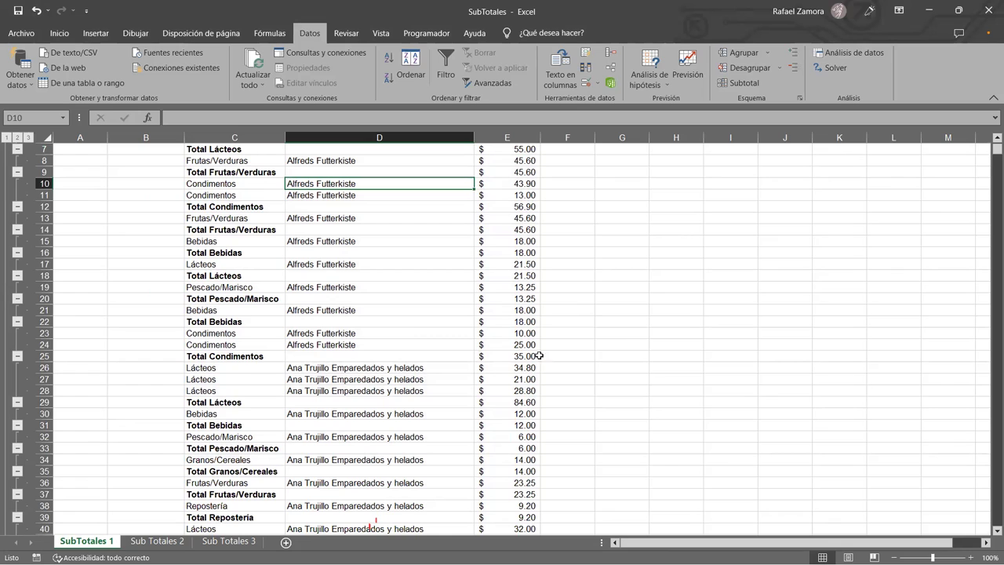
Step: Strip all category subtotal rows from the SubTotales 1 list with Quitar todos
scroll(359, 342, "up", 2)
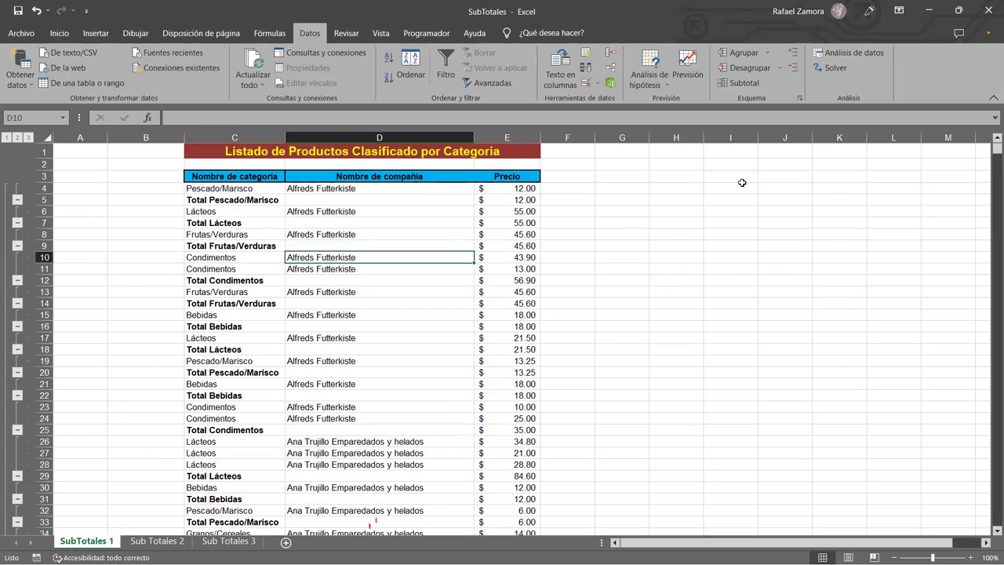
left_click(741, 84)
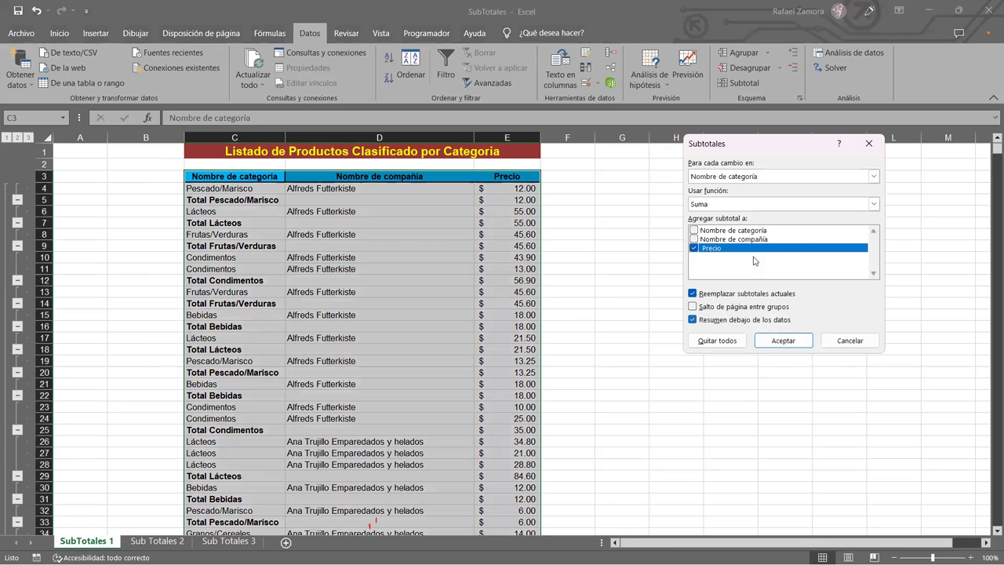
left_click(729, 342)
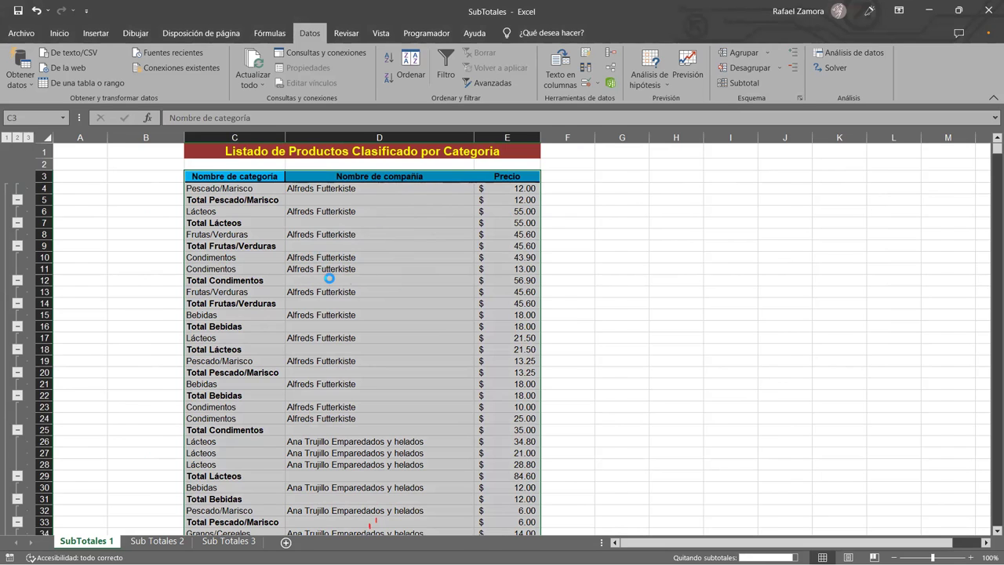
left_click(329, 259)
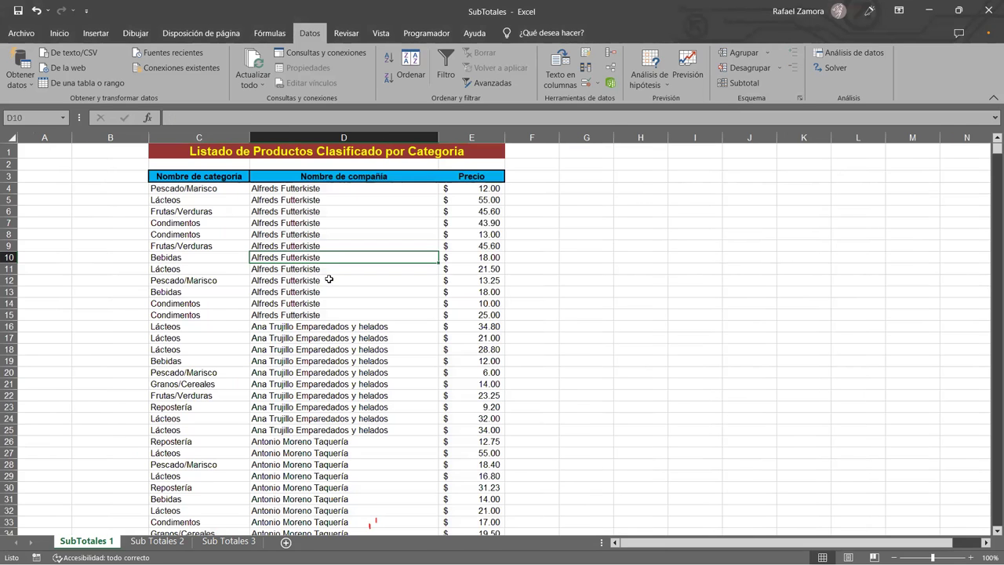
Step: Add Recuento subtotals per Nombre de compañía in that column, not Precio, then open Sub Totales 2
left_click(741, 82)
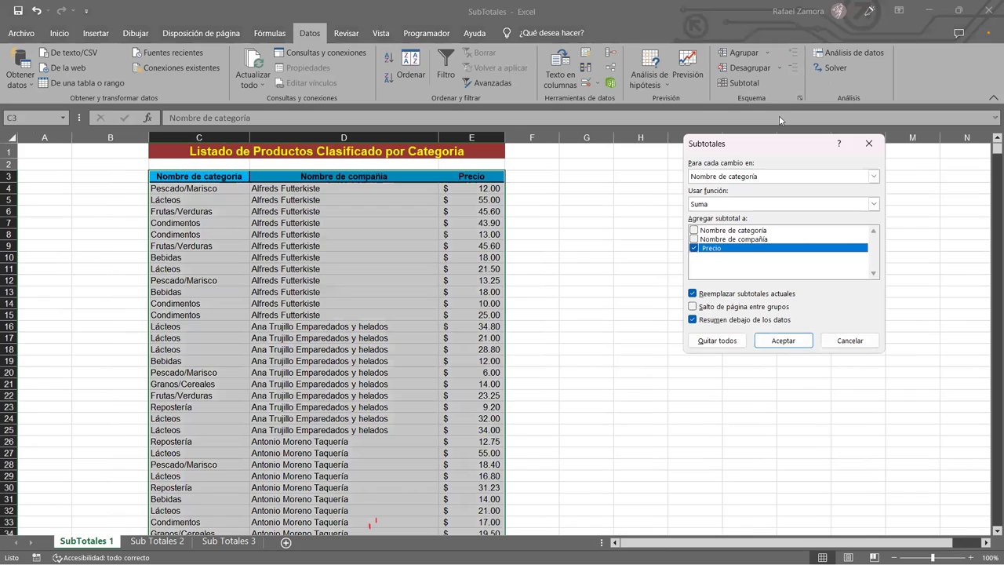
left_click(769, 177)
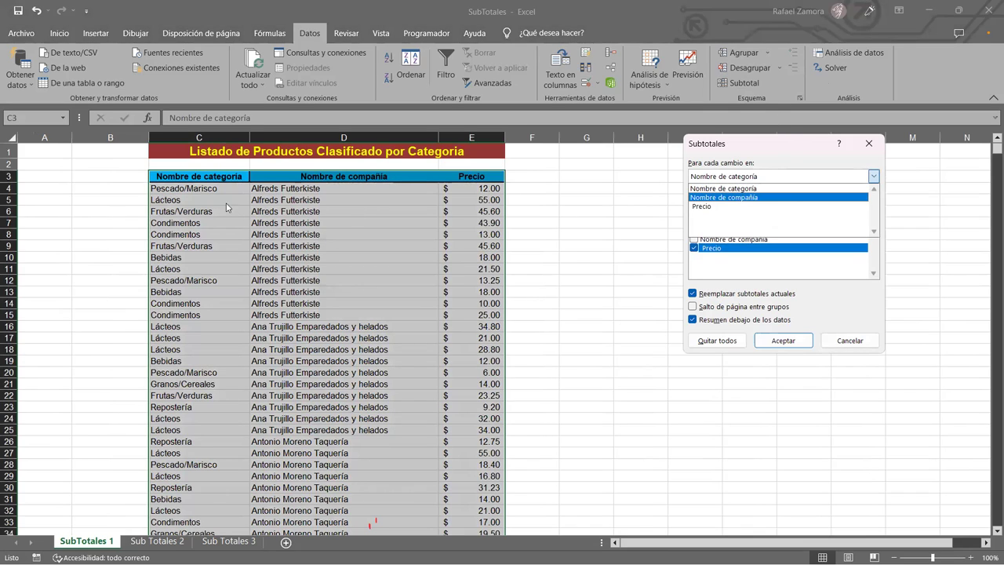
left_click(765, 198)
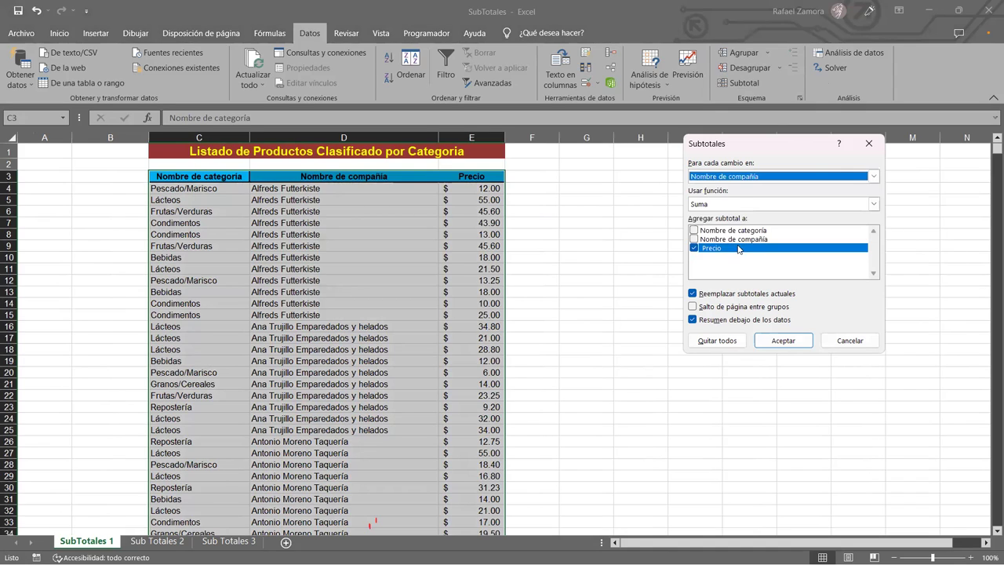
left_click(720, 205)
left_click(706, 225)
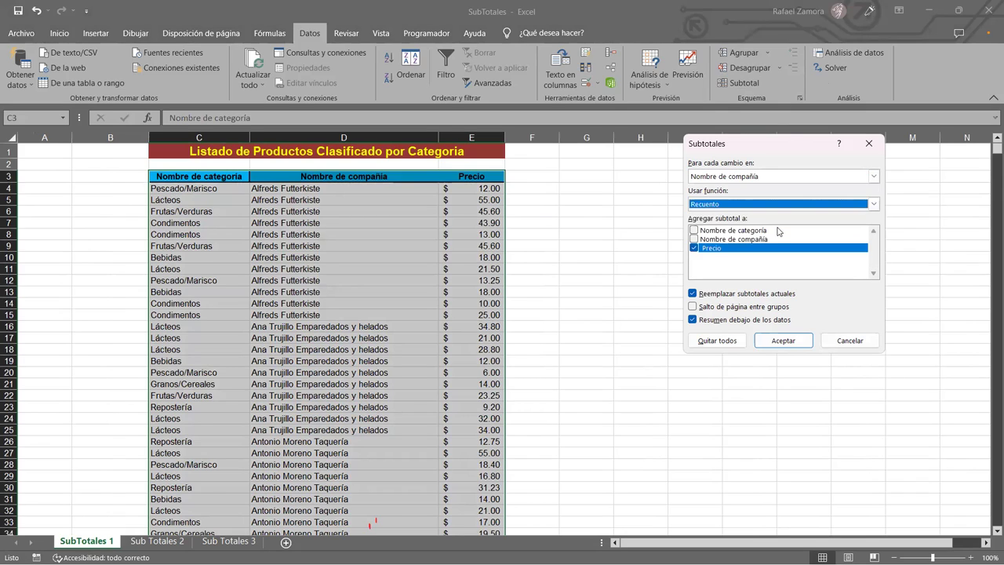
left_click(727, 239)
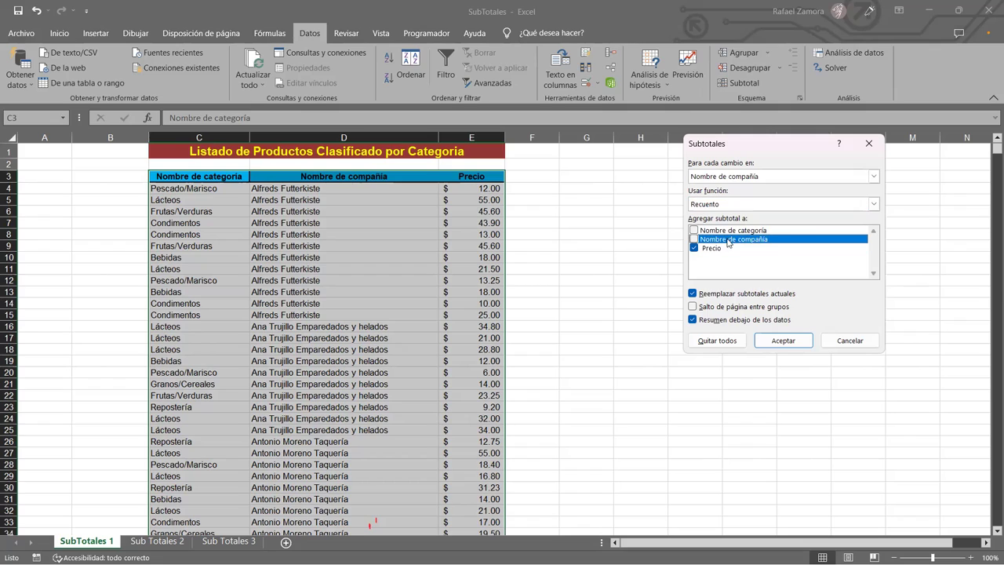
left_click(694, 248)
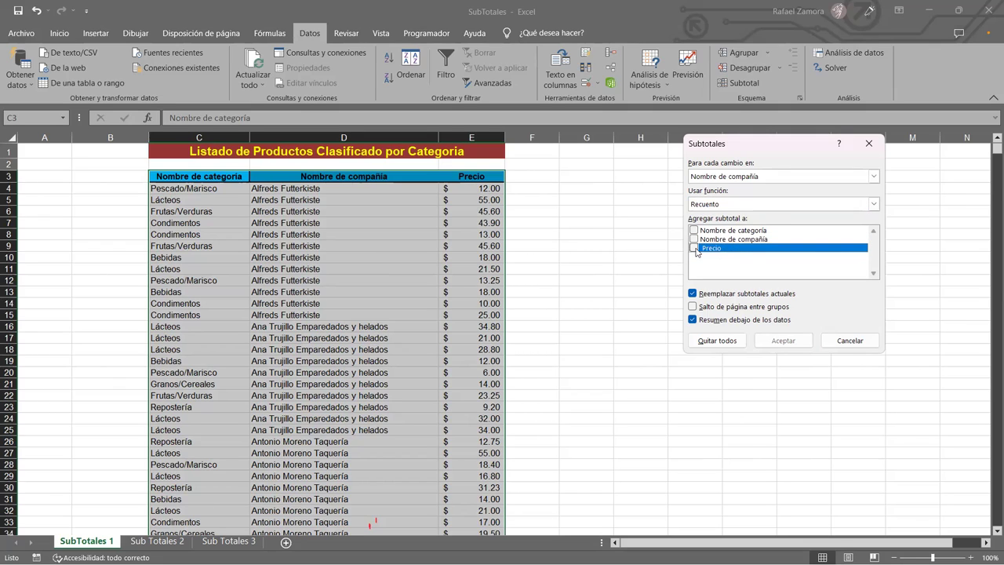
left_click(694, 240)
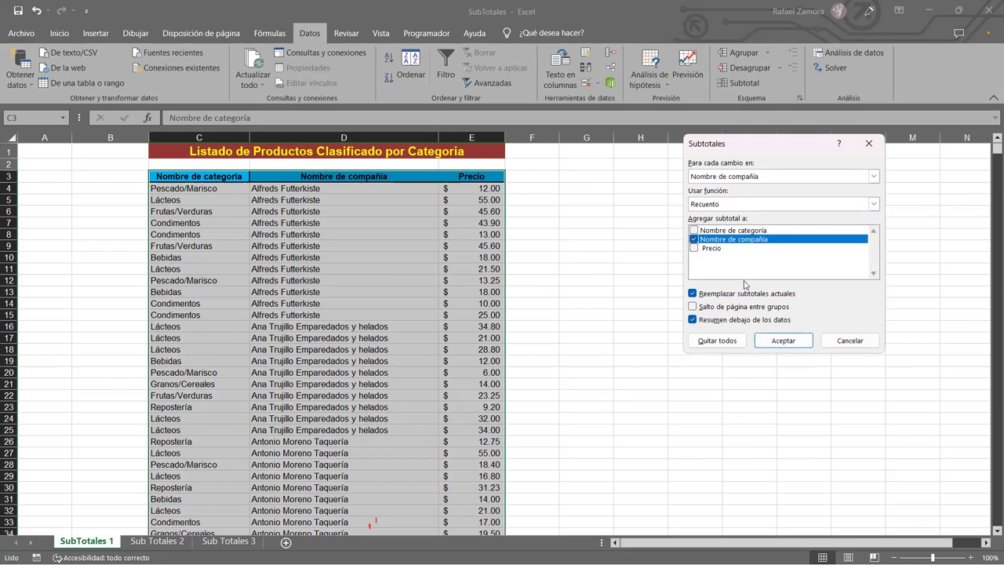
left_click(782, 341)
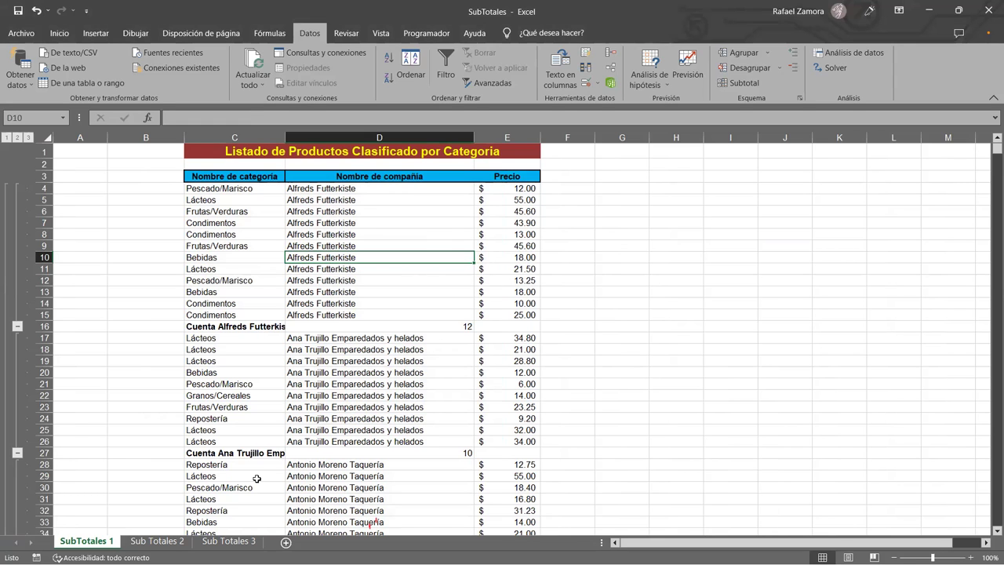
left_click(142, 542)
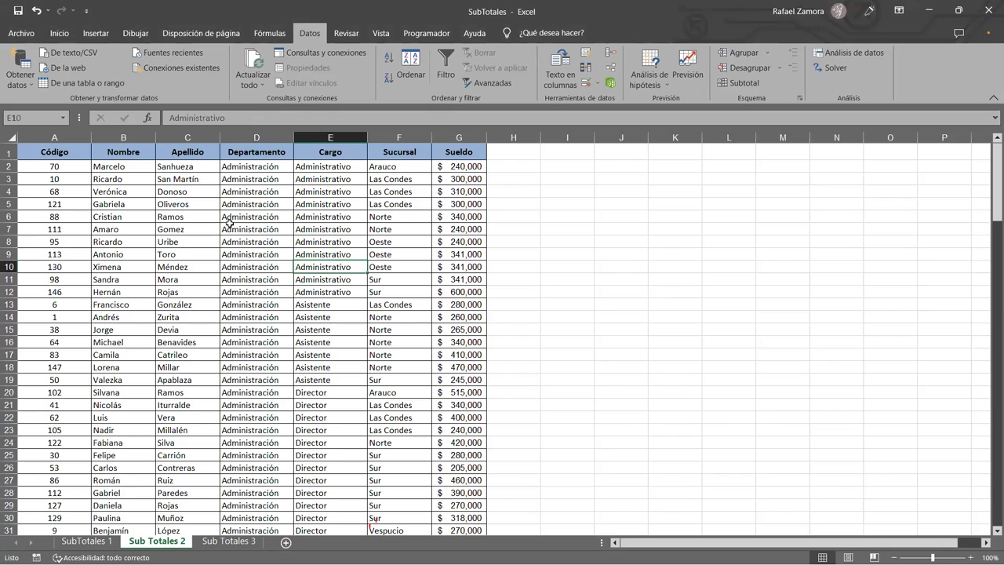
Step: Set up Departamento grouping with Promedio, then Mín., in the Subtotal dialog and cancel it
left_click(255, 242)
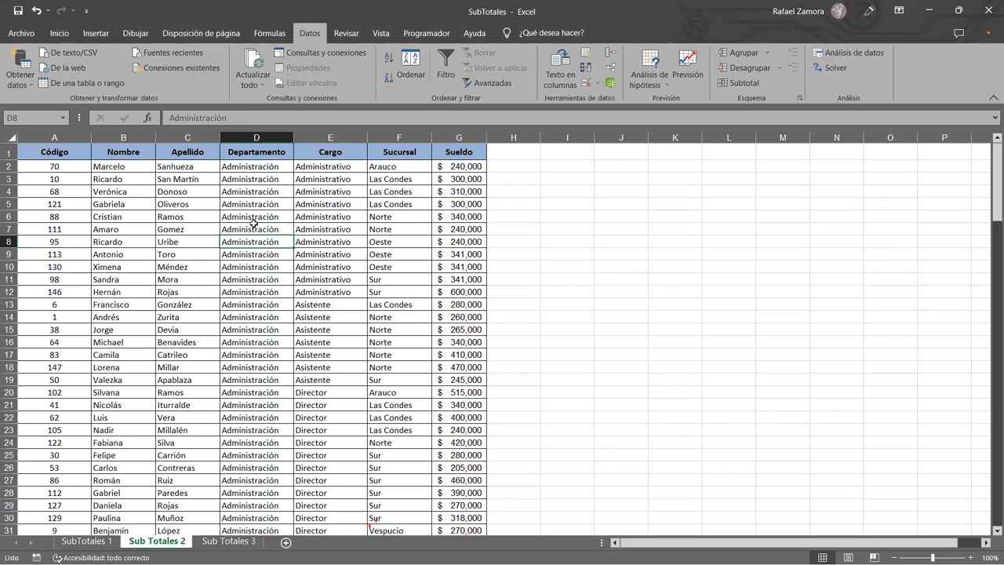
left_click_drag(253, 219, 253, 225)
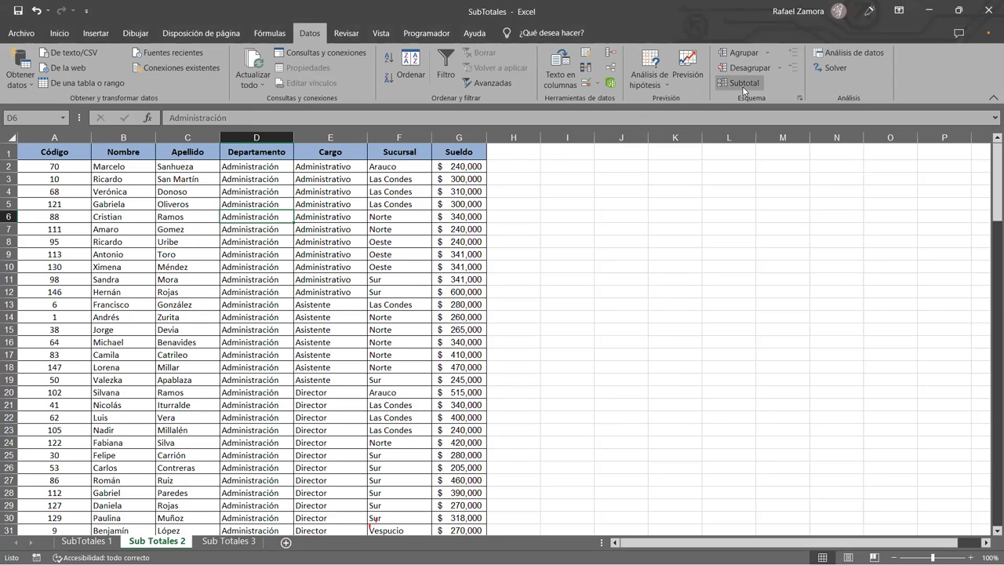
left_click(741, 88)
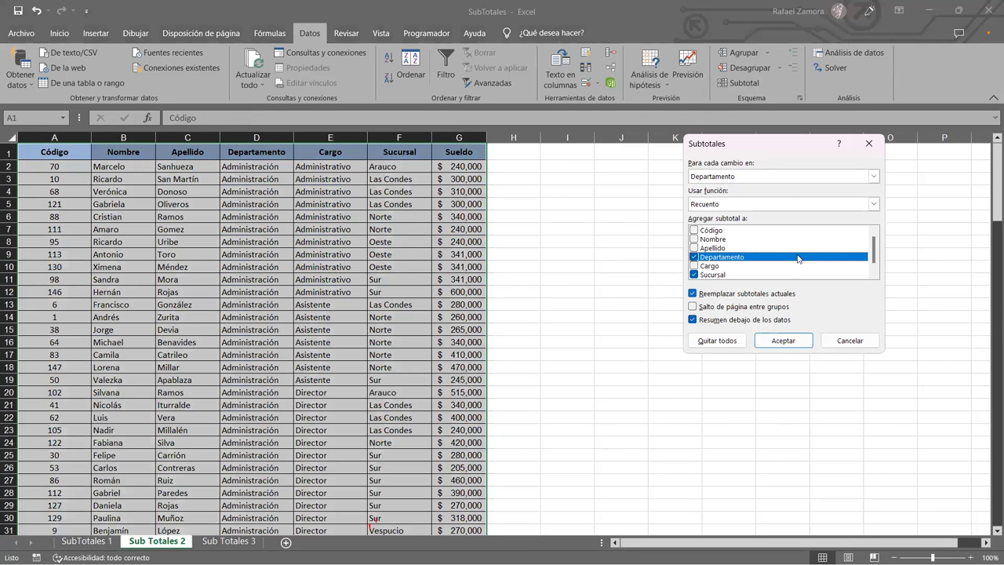
left_click(724, 172)
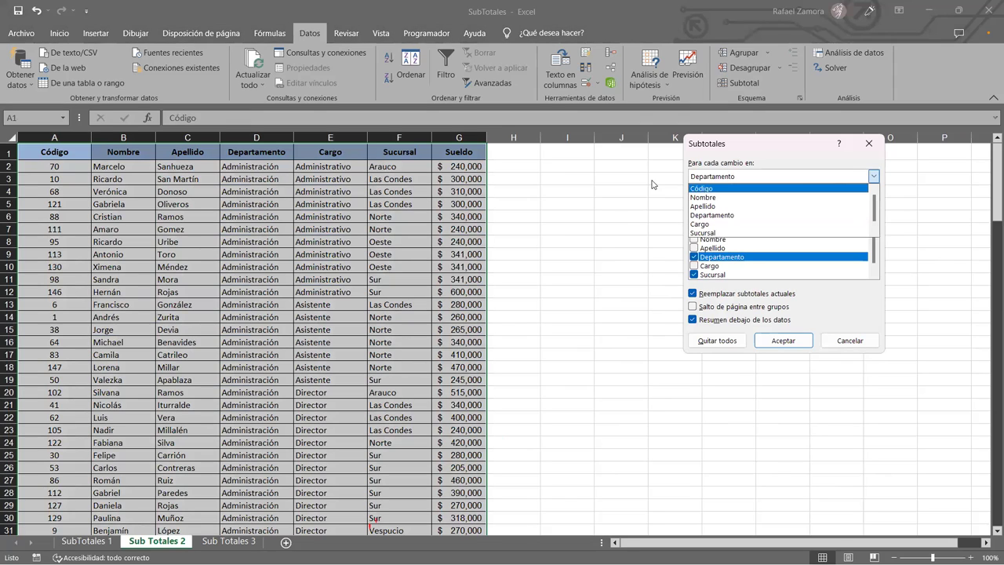
left_click(729, 198)
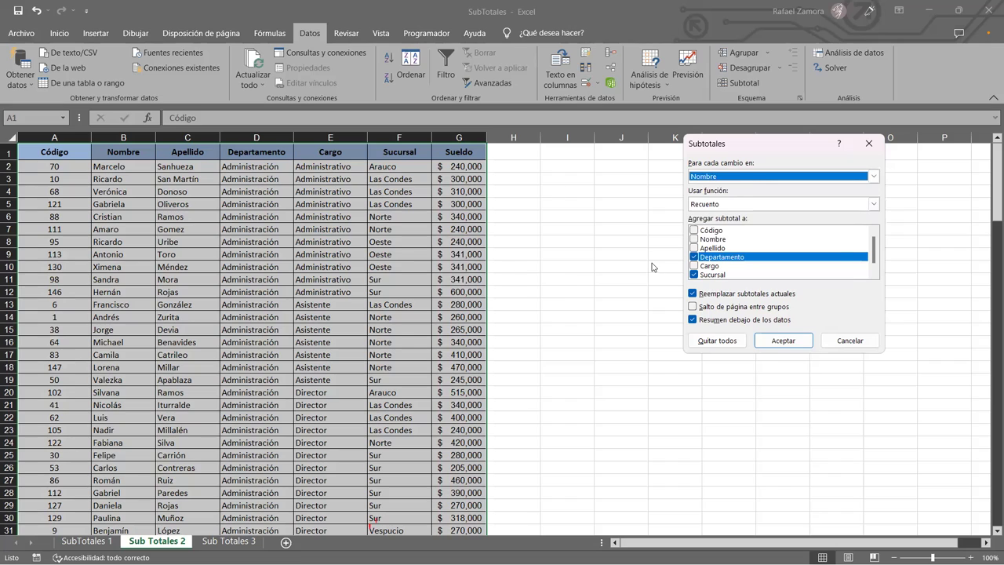
left_click(725, 179)
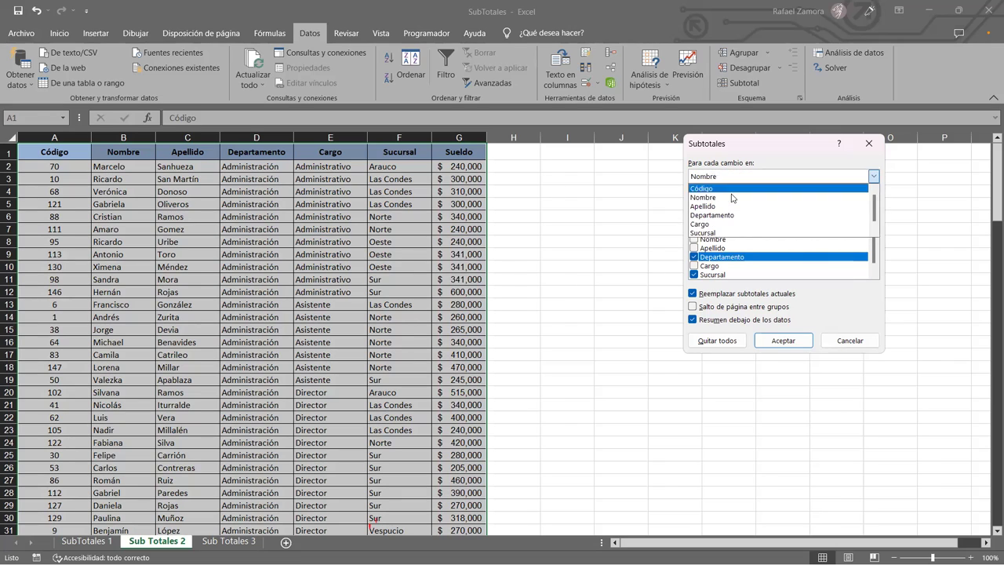
left_click(729, 216)
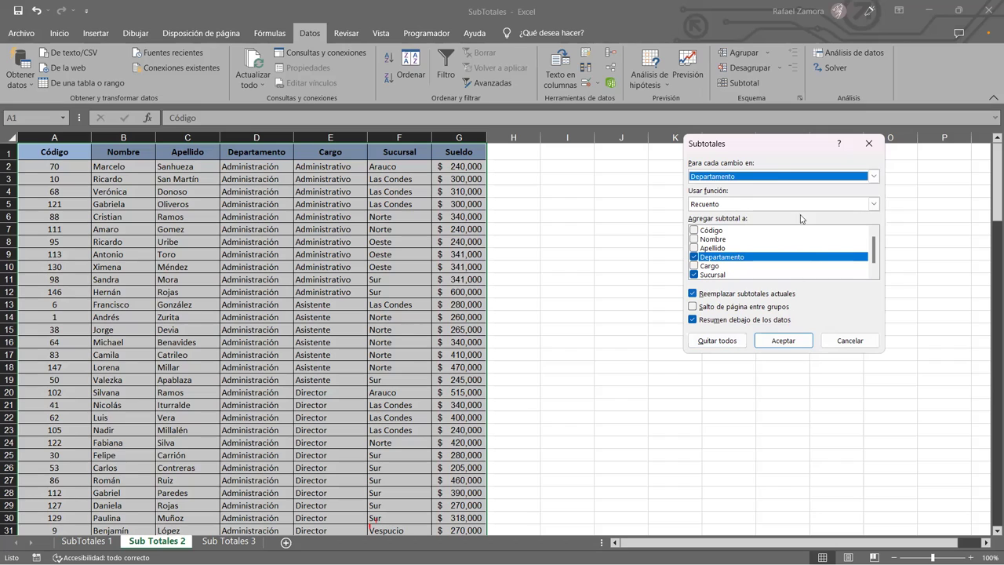
left_click(731, 207)
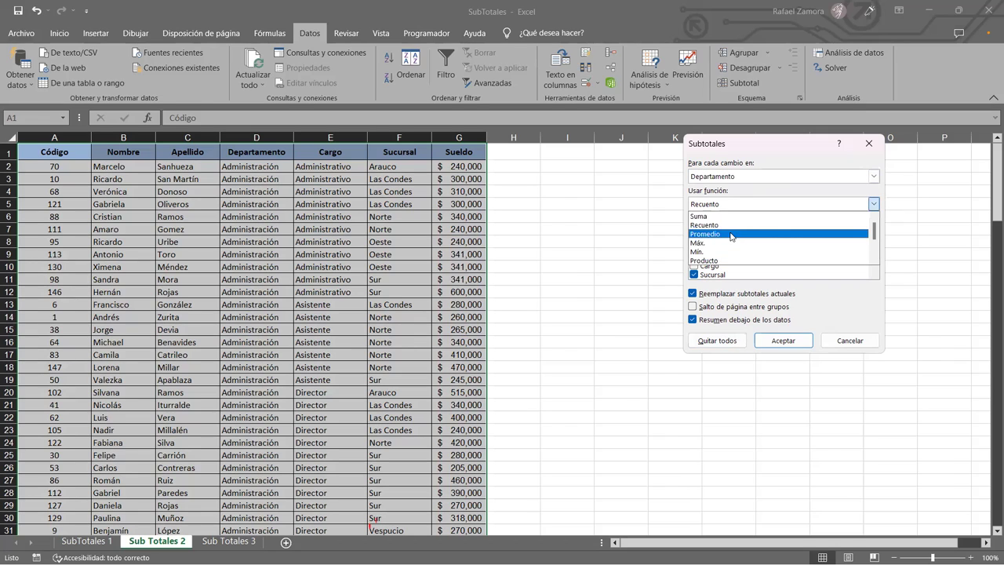
left_click(731, 234)
left_click(714, 204)
left_click(703, 252)
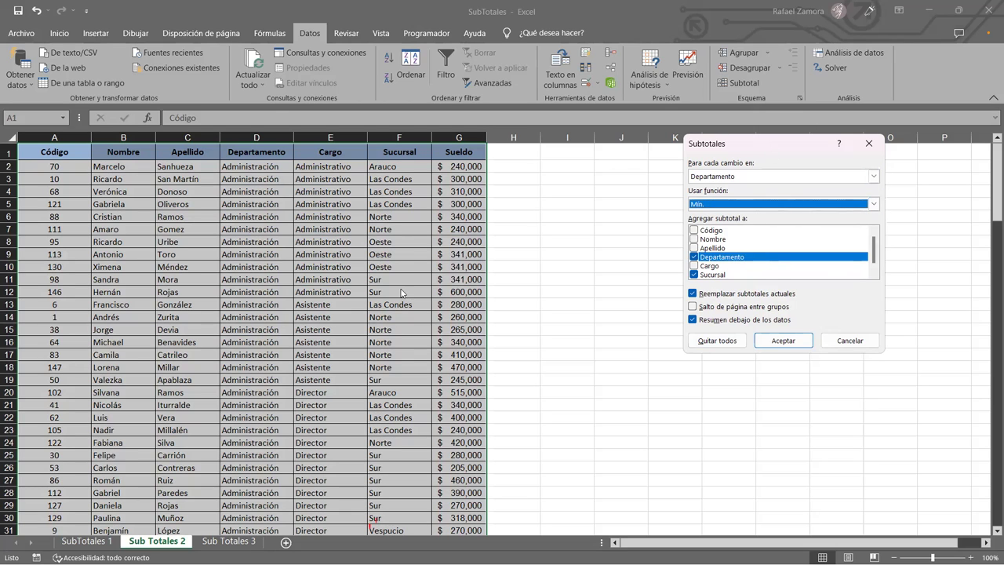
left_click(855, 343)
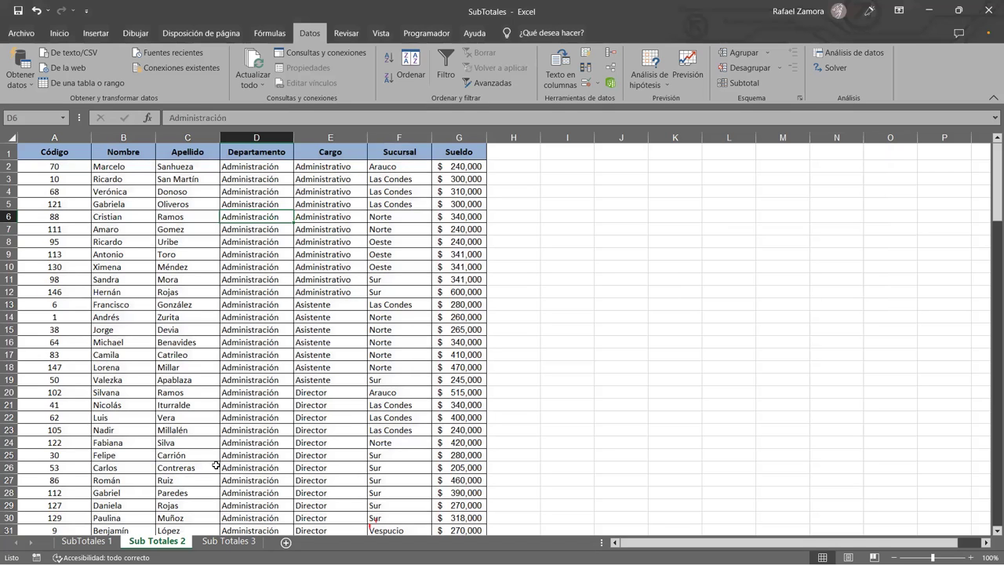
Step: Go to Sub Totales 3, check GASTOS, month and ESTADO cells, and bring up Ordenar
left_click(229, 542)
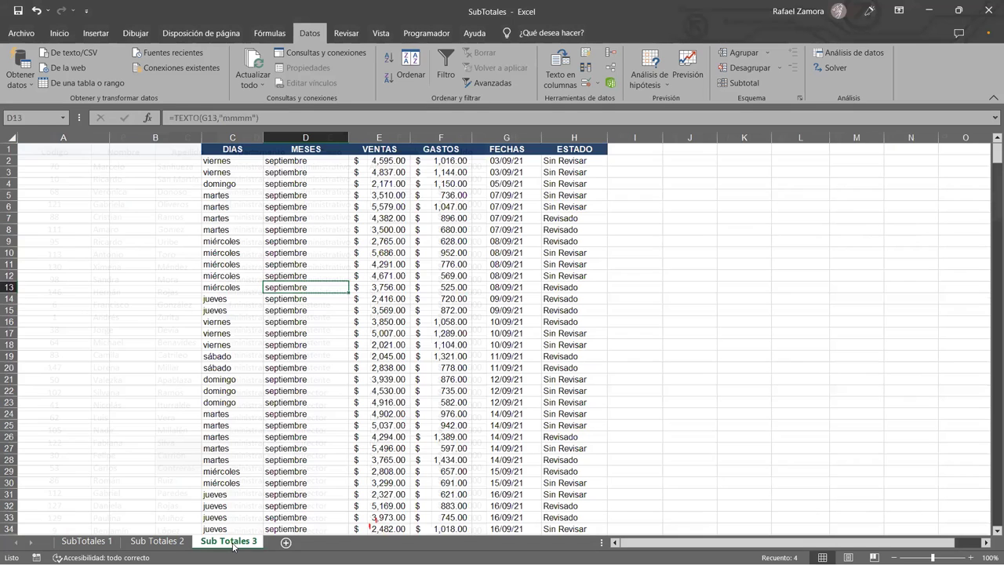
left_click(415, 230)
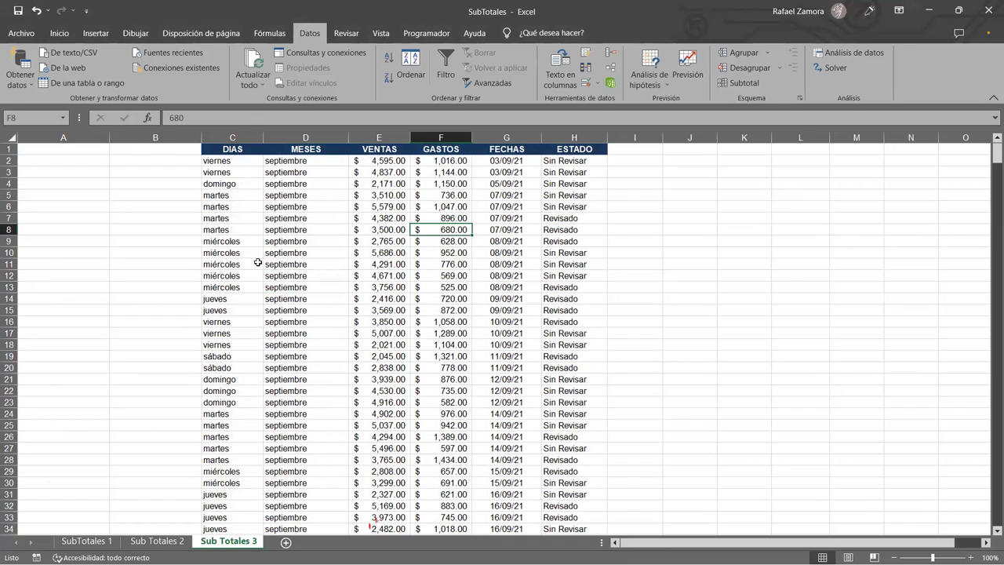
left_click(345, 219)
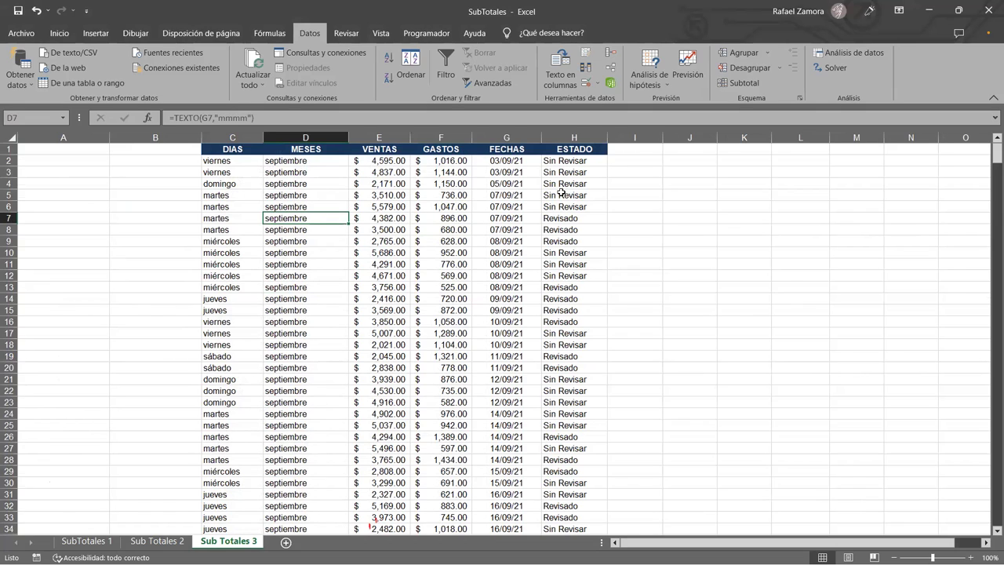
left_click(572, 160)
left_click(428, 221)
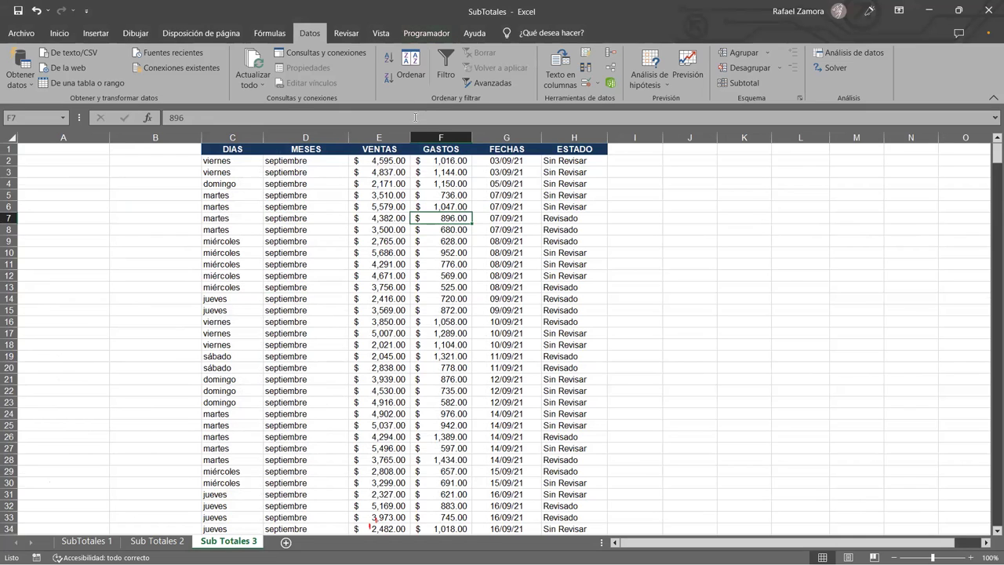
left_click(411, 66)
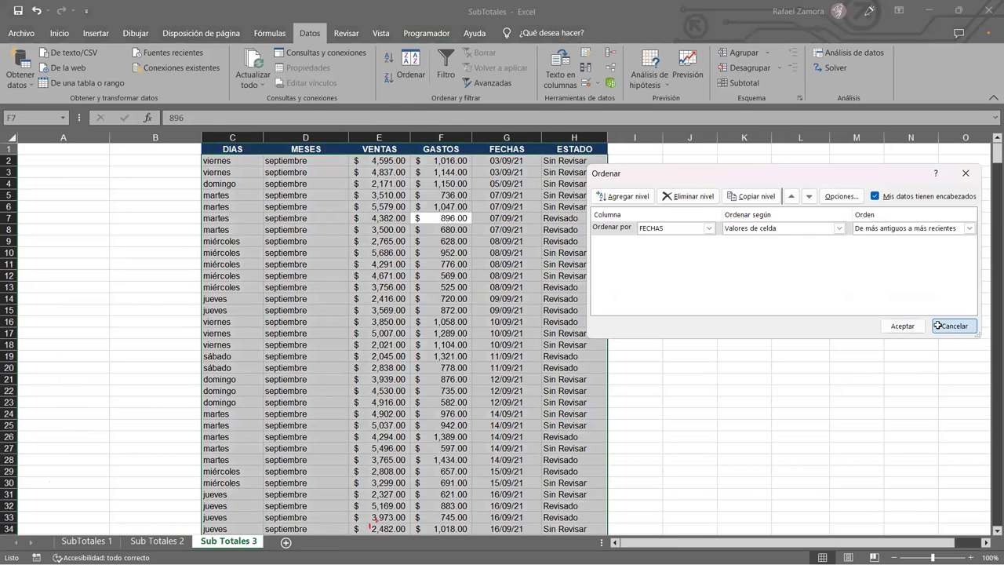
Step: Cancel the Ordenar dialog, inspect month and date cells, then reopen the sort settings
left_click(955, 326)
left_click(307, 264)
left_click(322, 331)
left_click(392, 284)
left_click(476, 242)
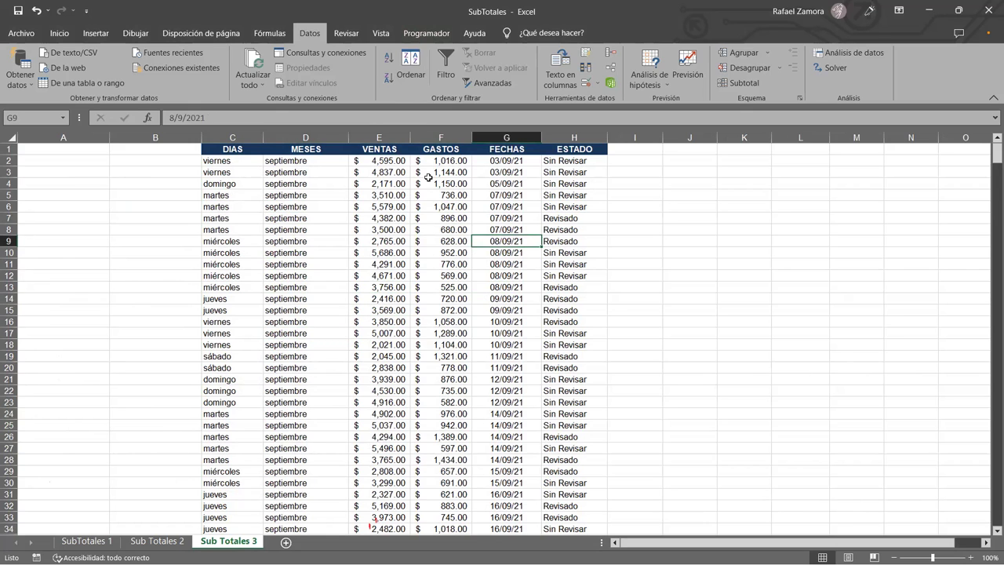
left_click(417, 69)
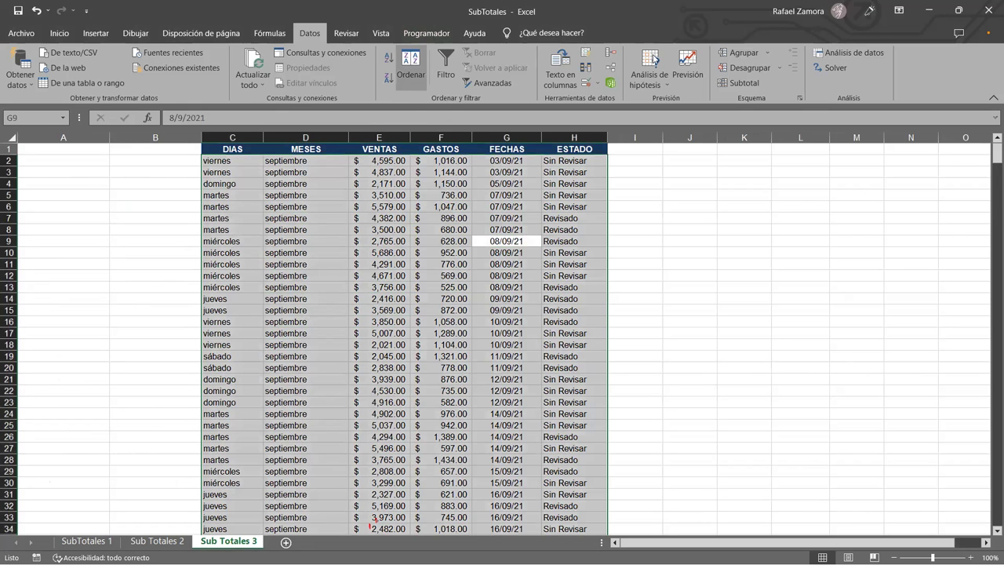
left_click_drag(704, 176, 617, 69)
Step: Set three sort levels: DIAS, then MESES, then ESTADO
left_click(622, 121)
left_click(601, 134)
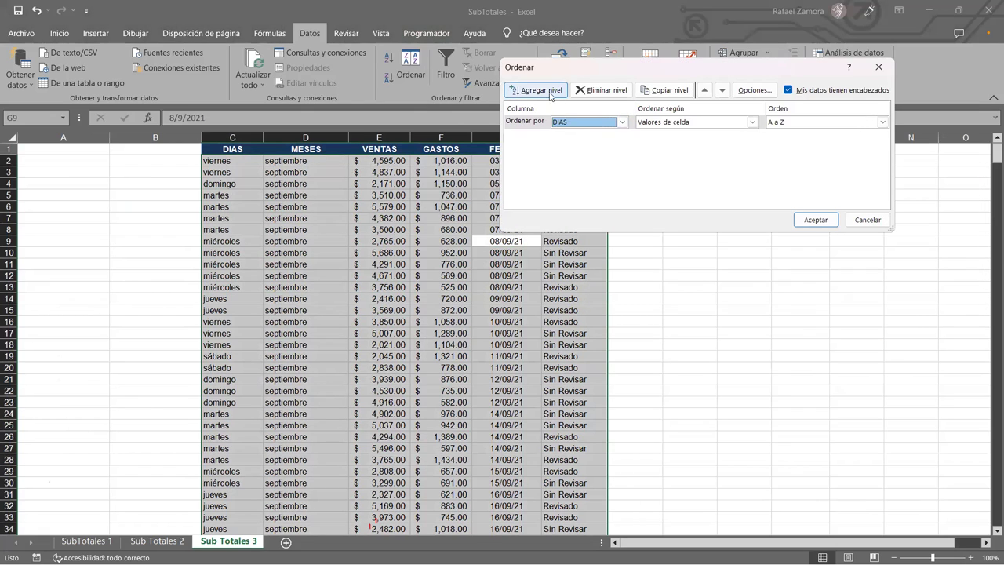
left_click(549, 90)
left_click(622, 138)
left_click(623, 138)
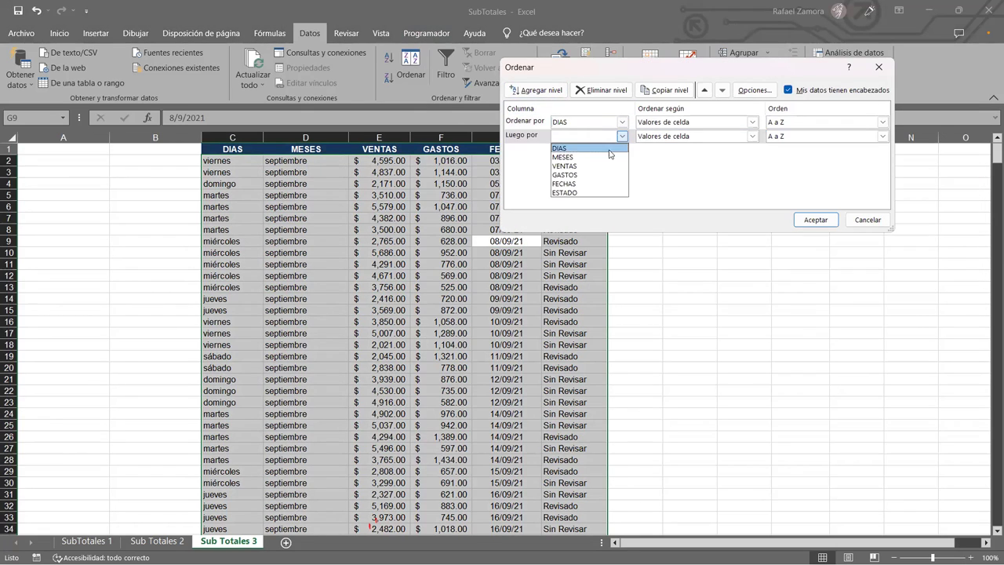
left_click(601, 157)
left_click(553, 92)
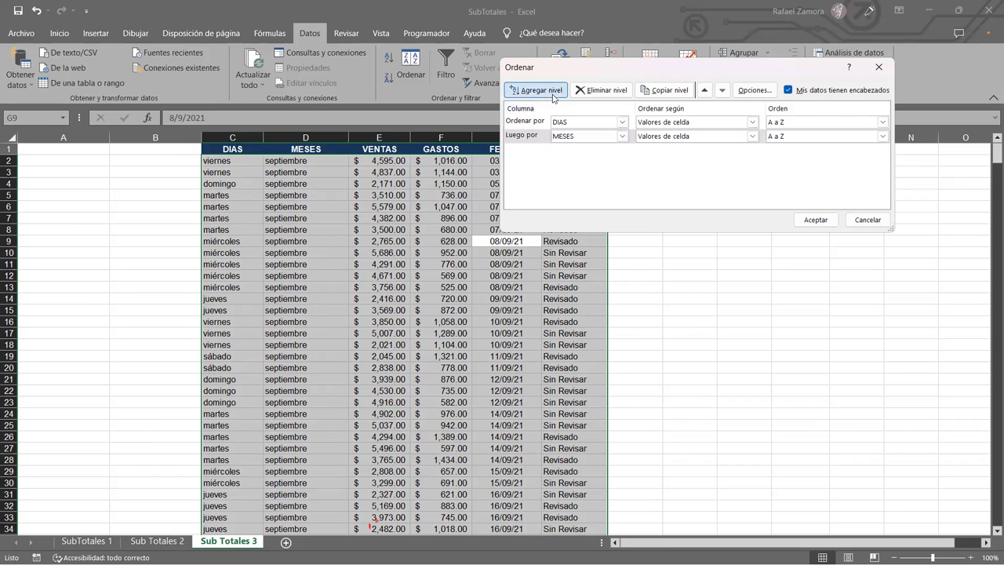
left_click(622, 150)
left_click(577, 207)
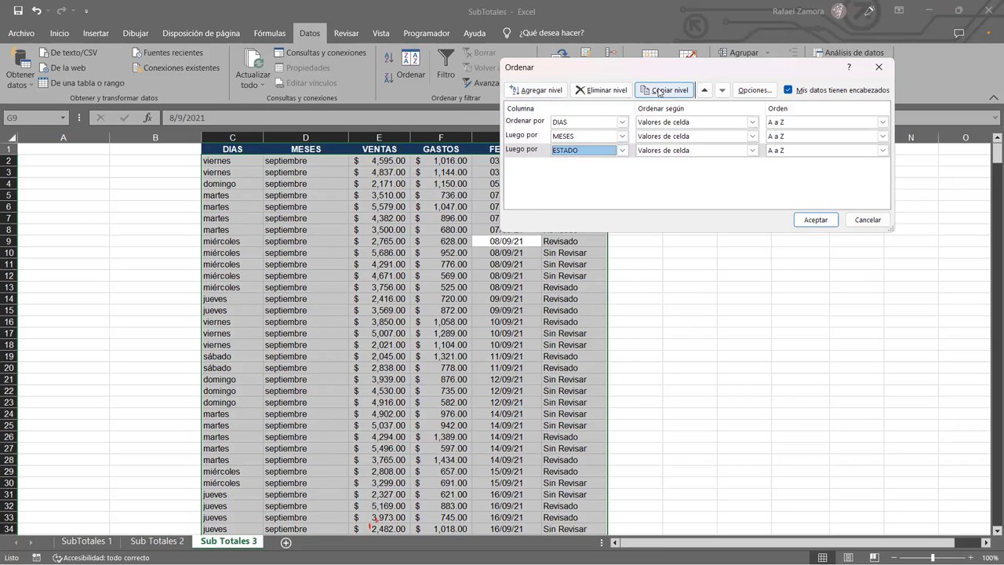
left_click_drag(684, 73, 316, 93)
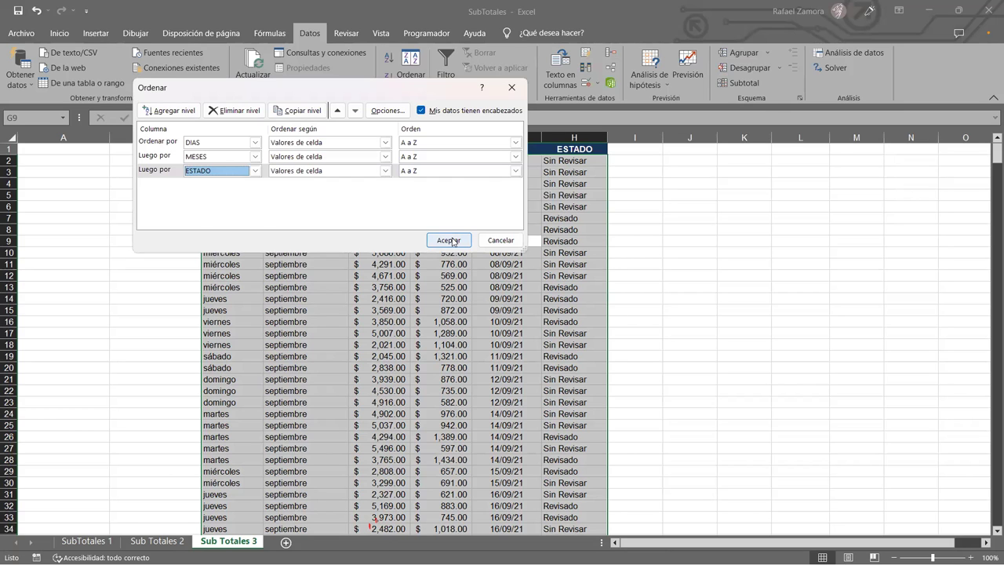
left_click(450, 240)
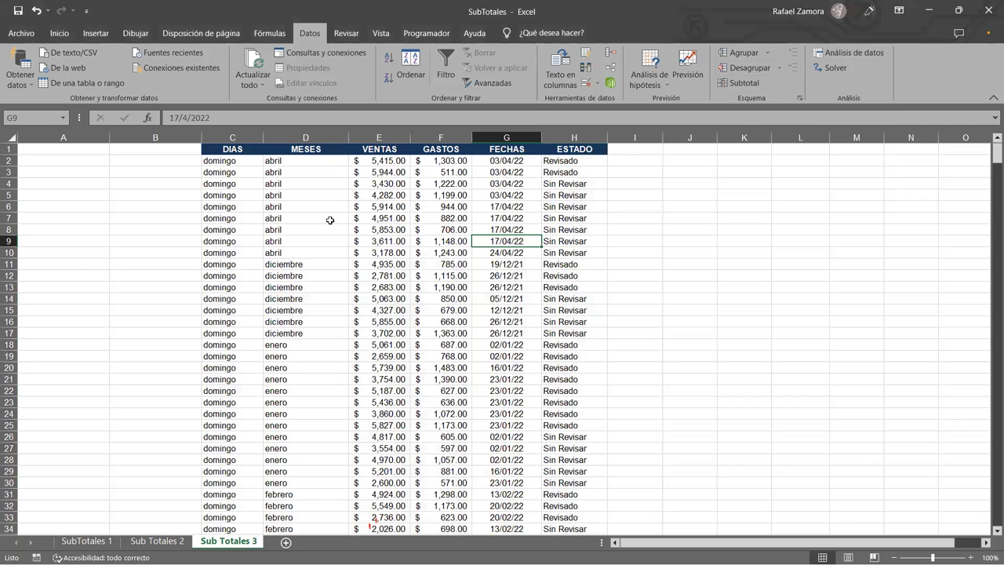
Step: Check the sorted month in D6 and status in H7, then switch to the Solver_01 workbook
left_click(285, 209)
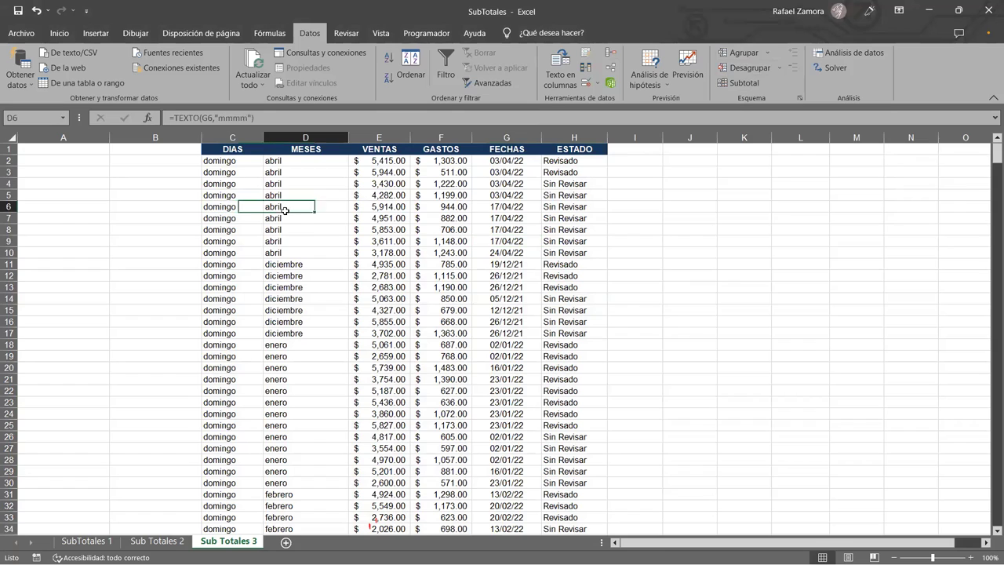
left_click(559, 219)
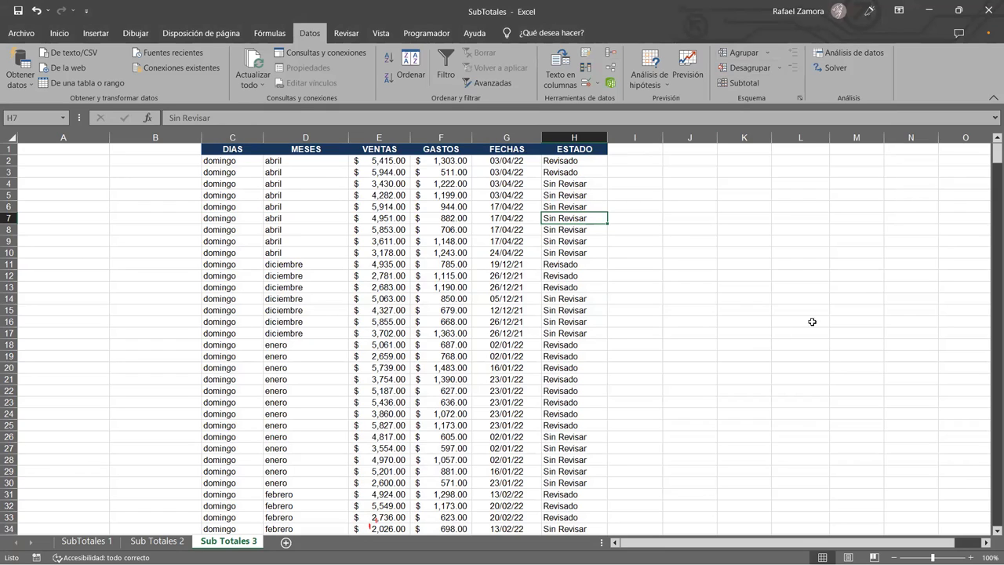
left_click(676, 321)
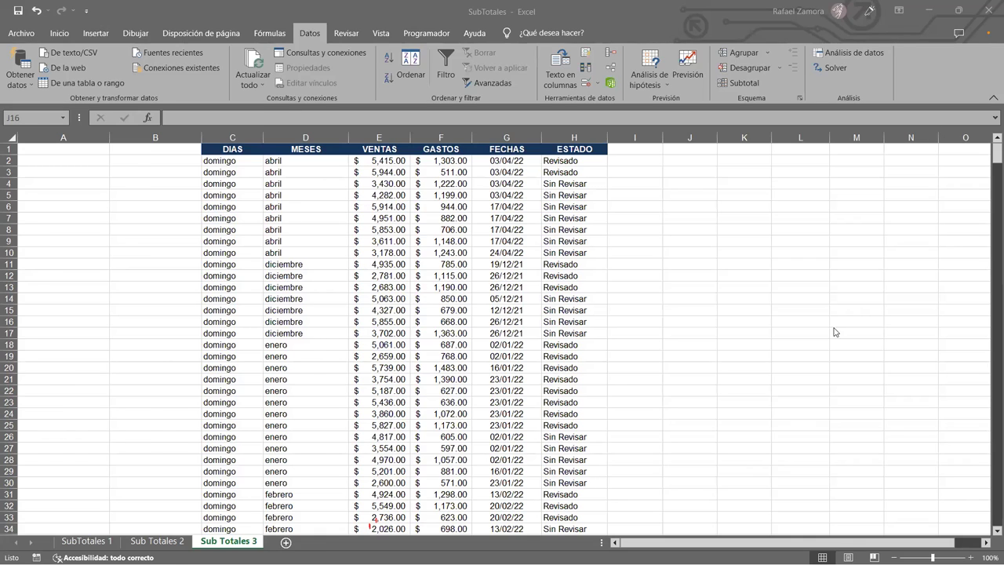
key("alt+Tab")
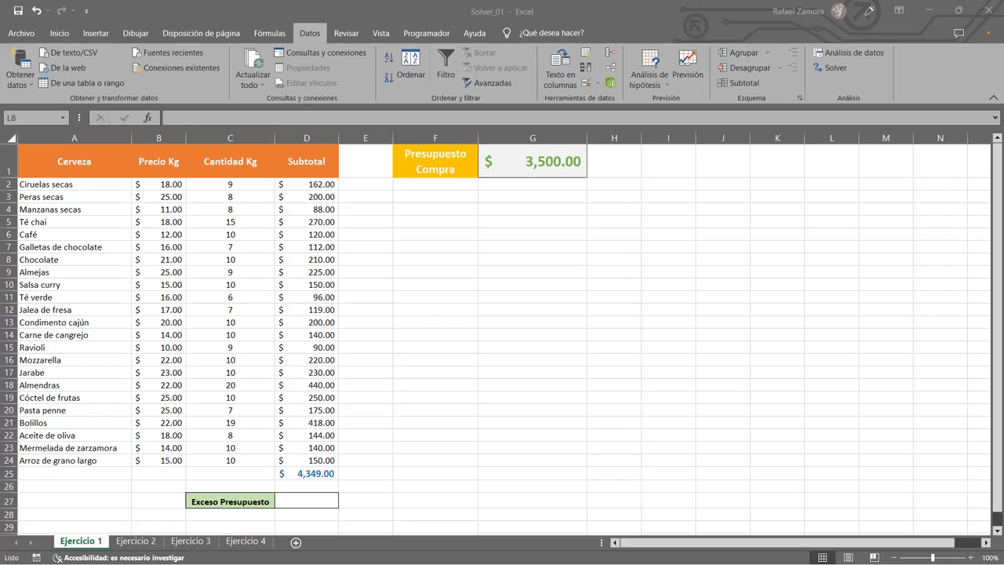
left_click(544, 312)
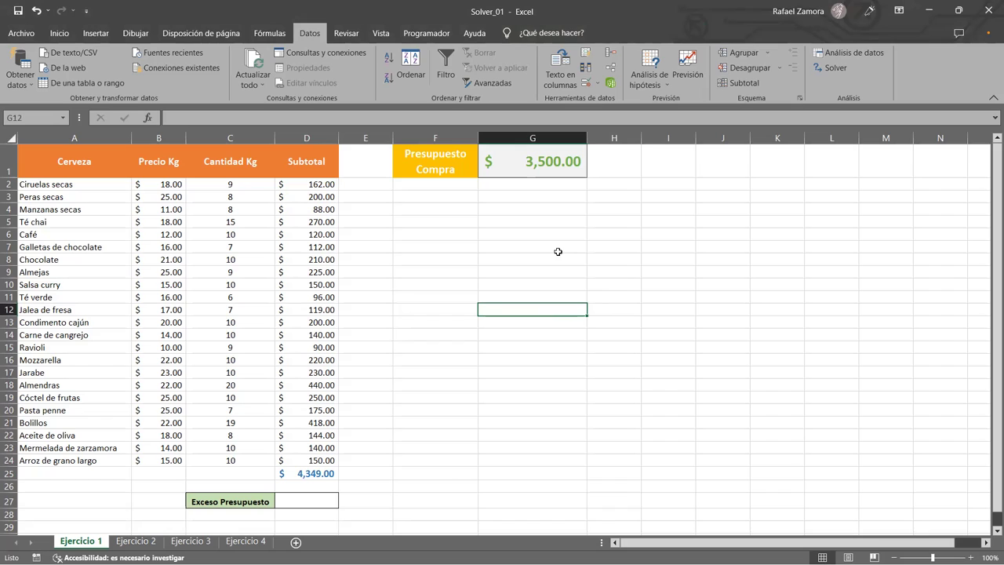
left_click(600, 256)
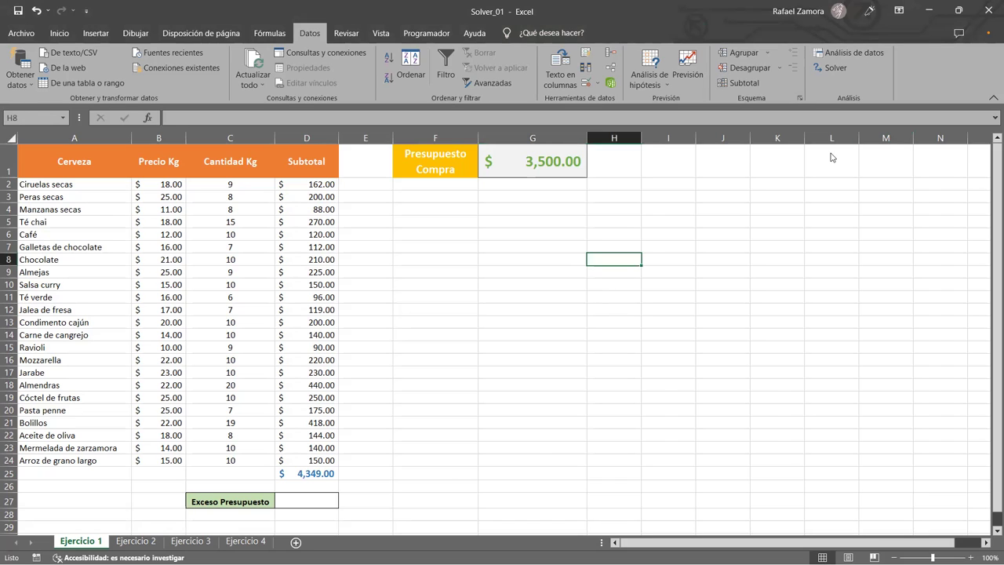
left_click(836, 69)
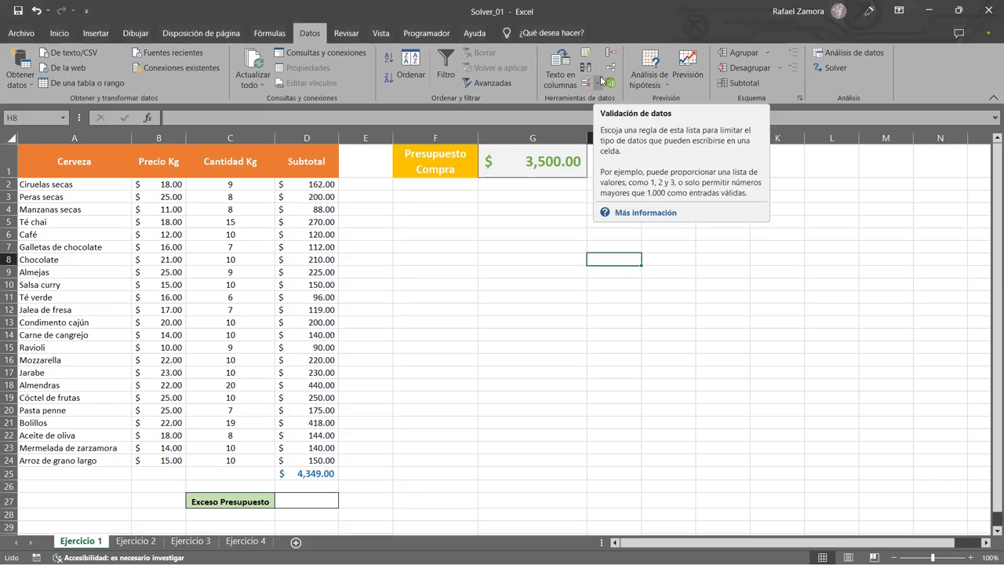
left_click(711, 322)
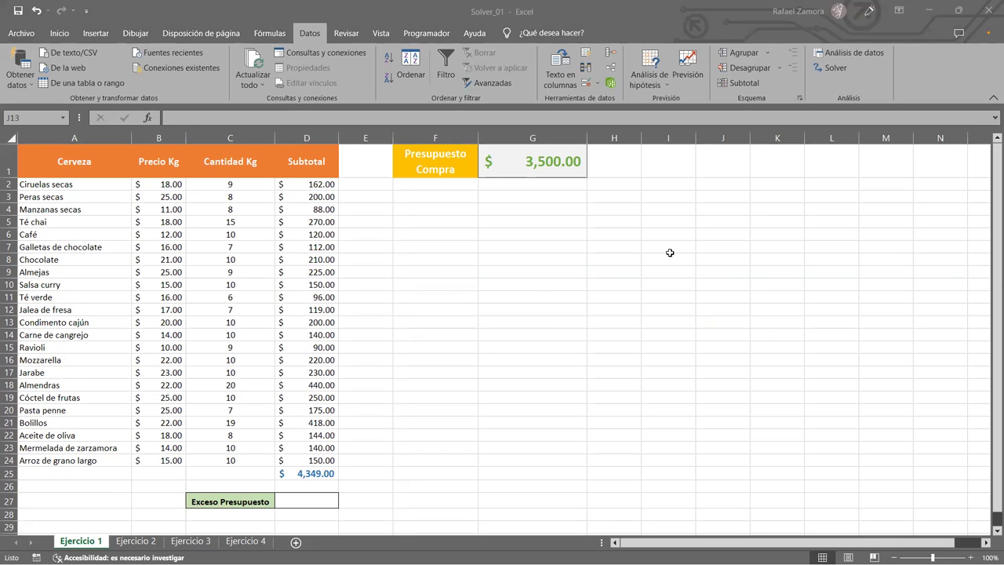
key("alt+Tab")
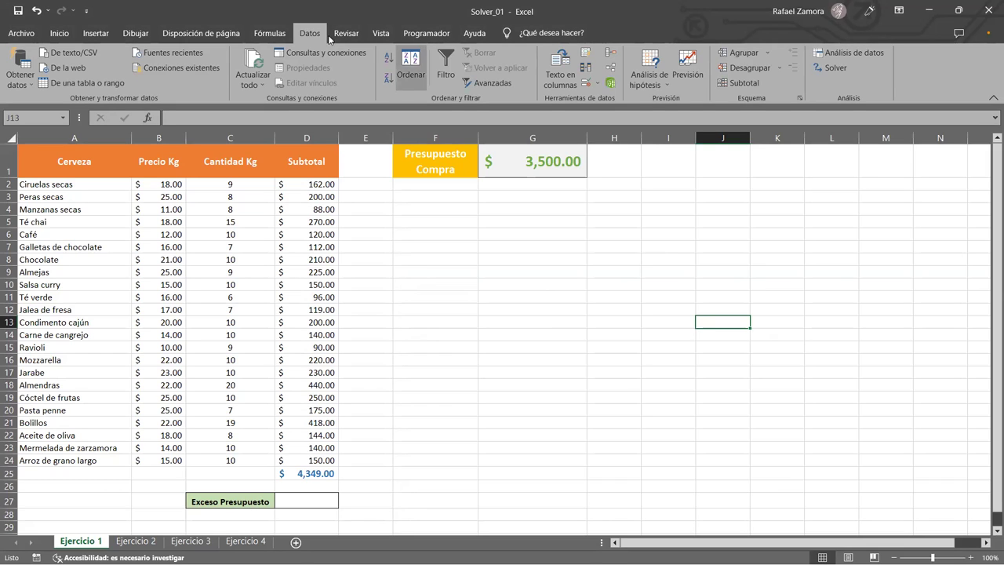
Step: Open Excel Options on the Complementos page and launch the Excel add-ins manager
left_click(31, 35)
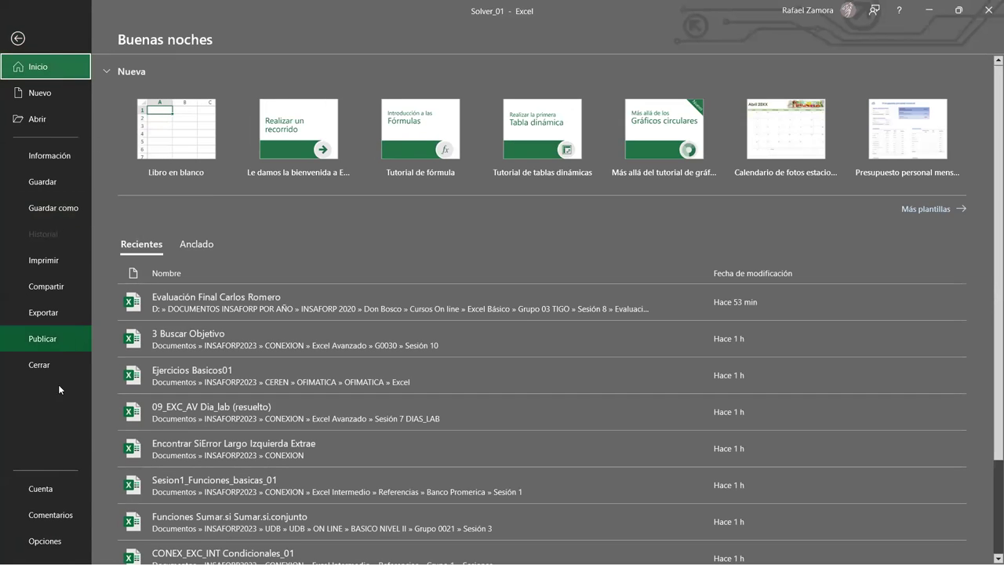
left_click(44, 541)
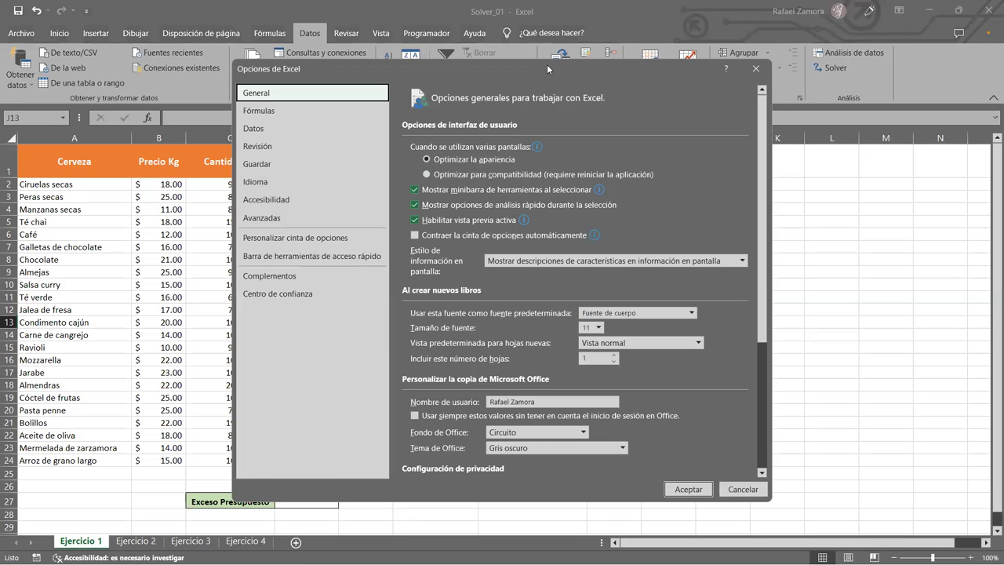
left_click_drag(737, 77, 725, 37)
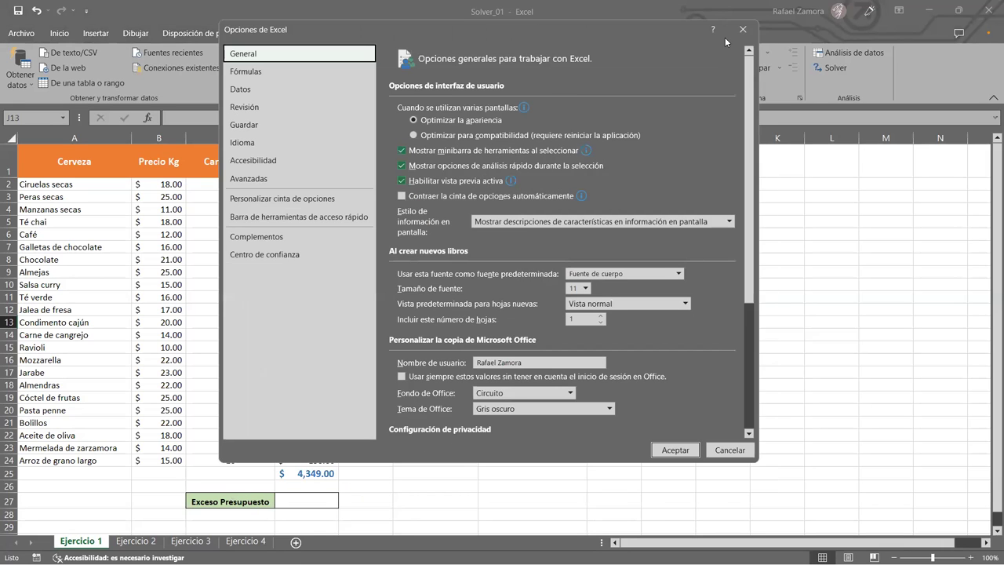
left_click(751, 35)
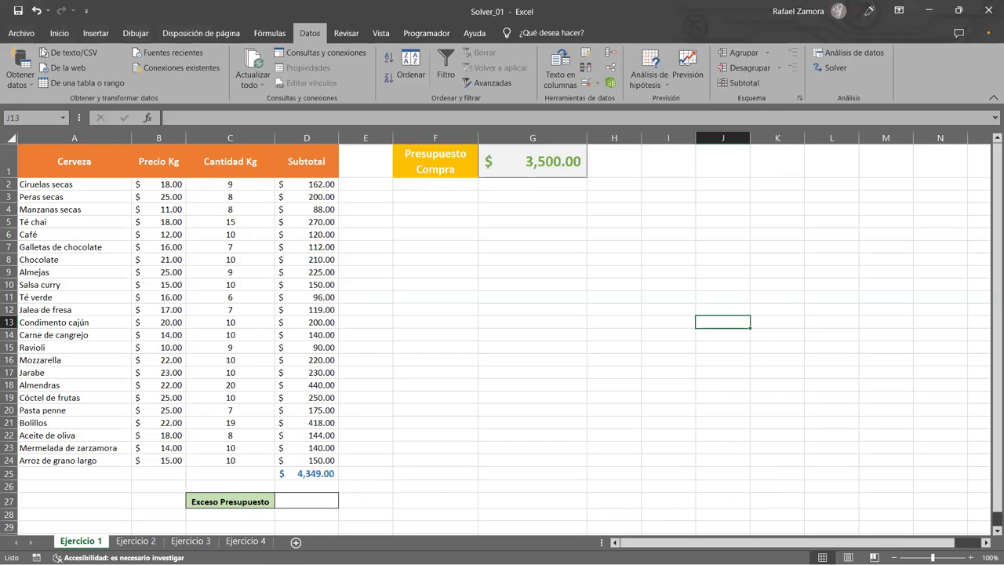
left_click(21, 37)
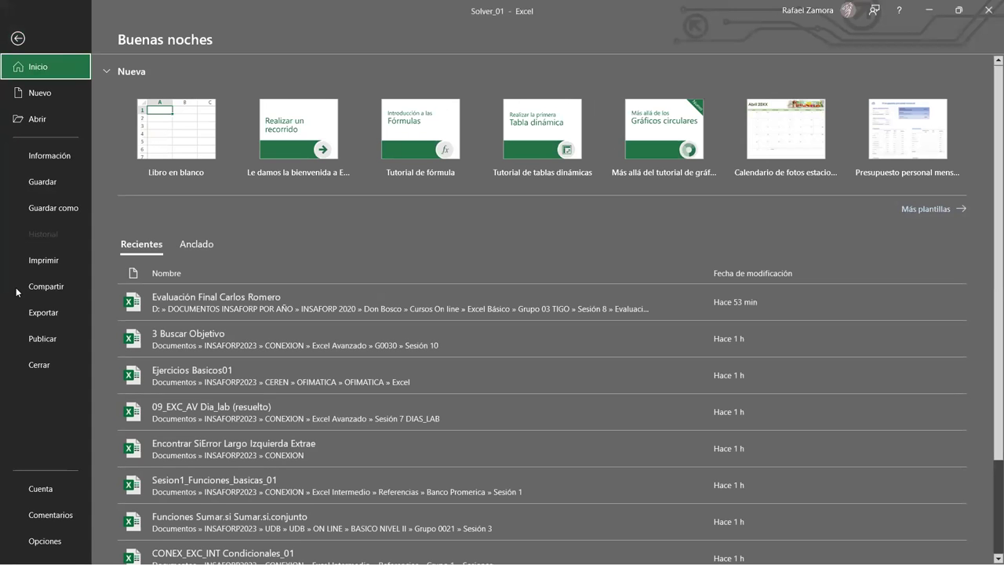
left_click(58, 536)
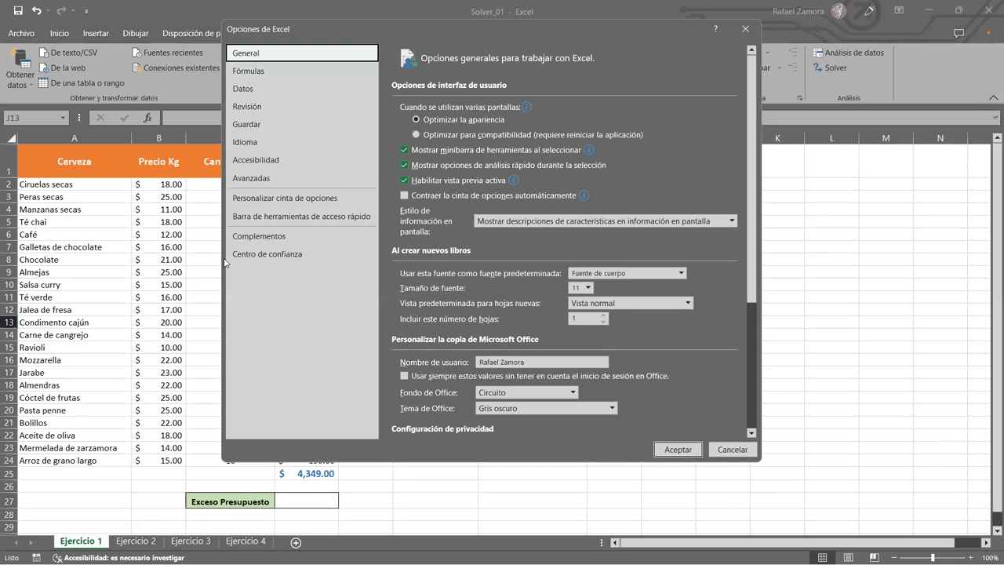
left_click(261, 237)
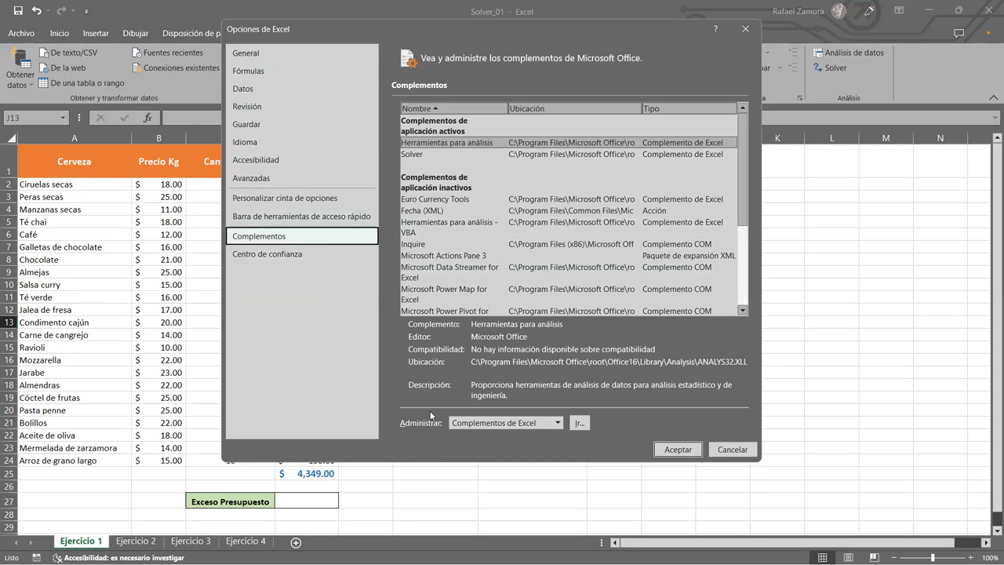
left_click(581, 428)
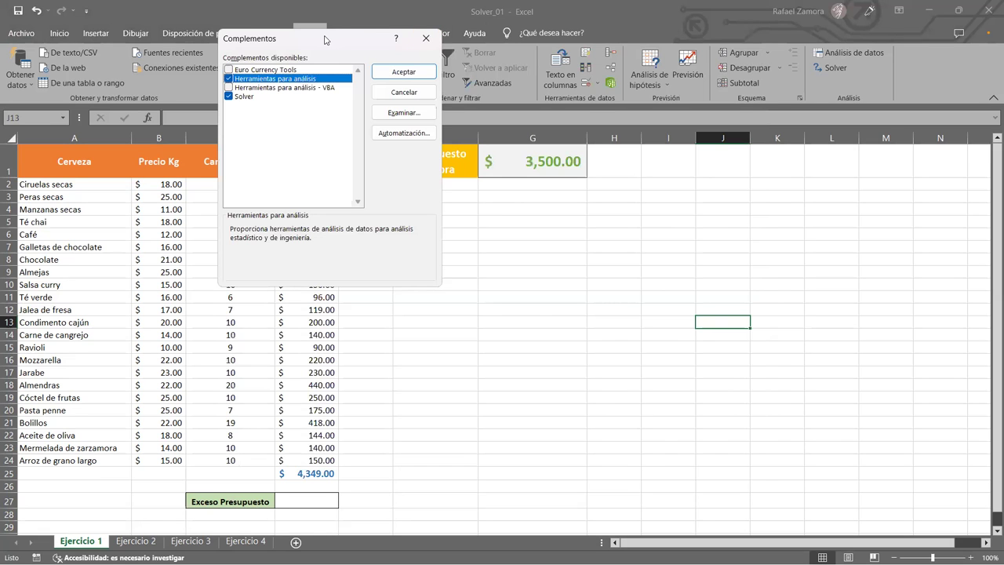
Step: Confirm the add-ins with Solver checked and return to the sheet at cell G15
left_click_drag(325, 39, 497, 63)
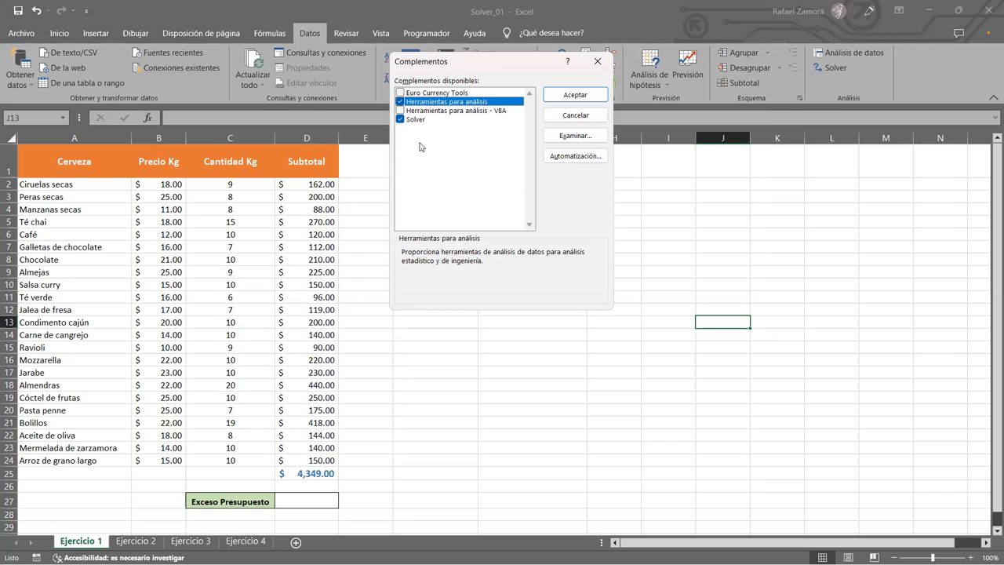
left_click(576, 95)
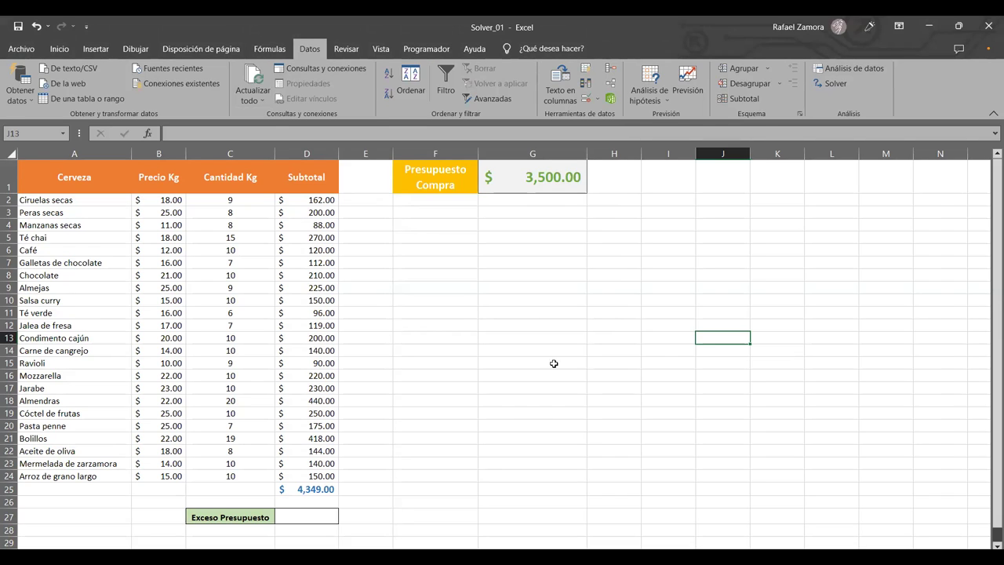
left_click(544, 346)
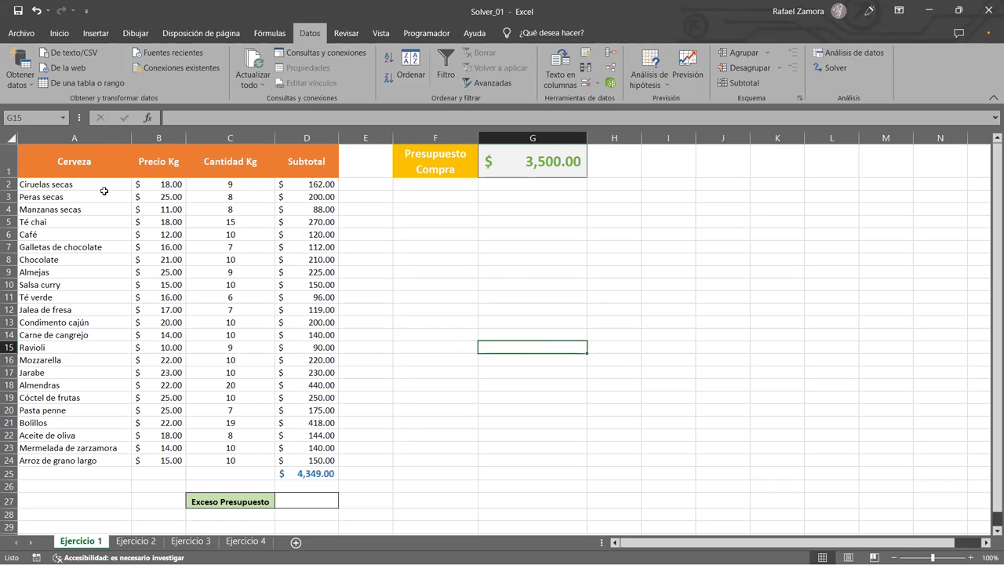
left_click_drag(105, 159, 78, 448)
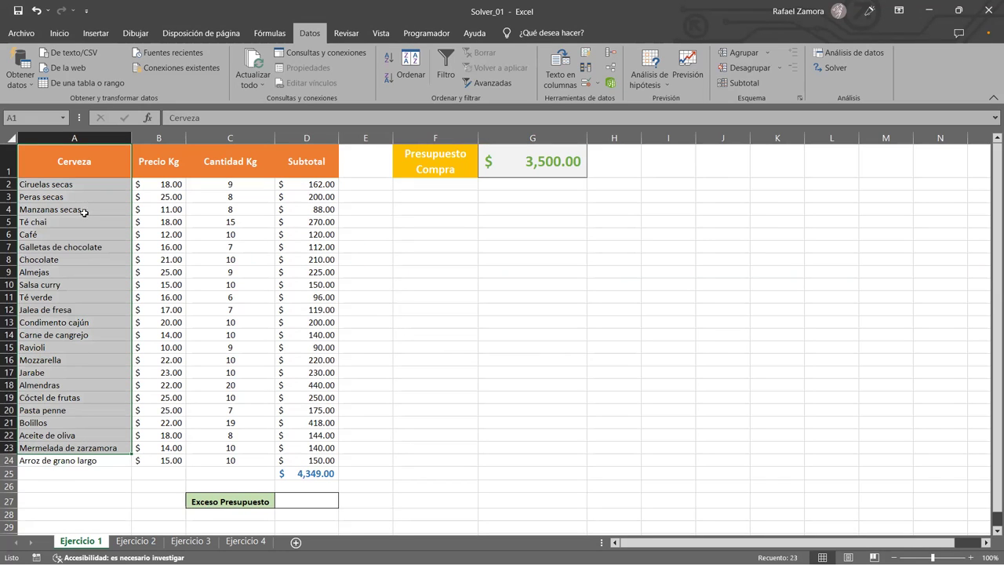
left_click_drag(89, 187, 76, 467)
left_click_drag(170, 182, 167, 462)
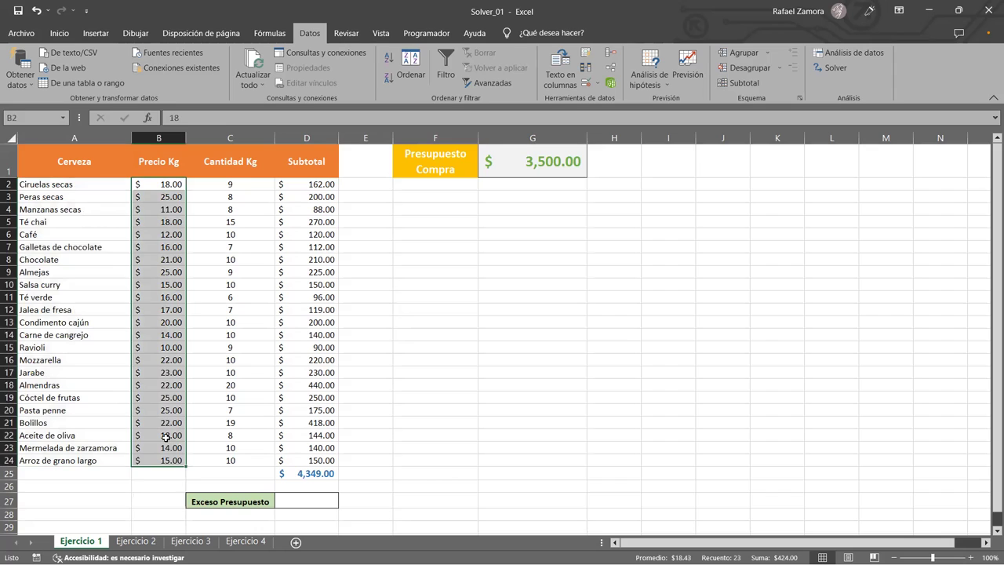
left_click_drag(251, 188, 266, 436)
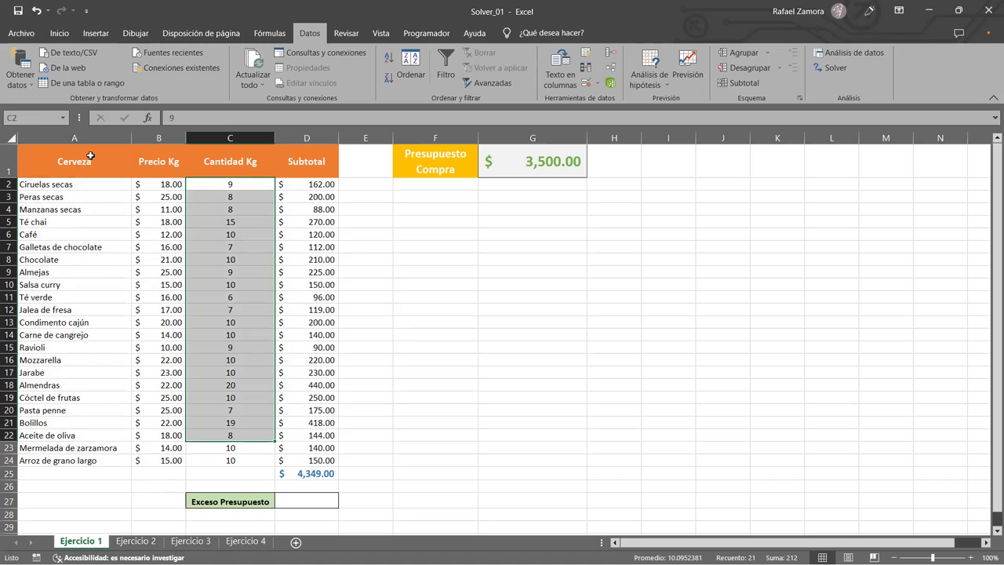
left_click(404, 210)
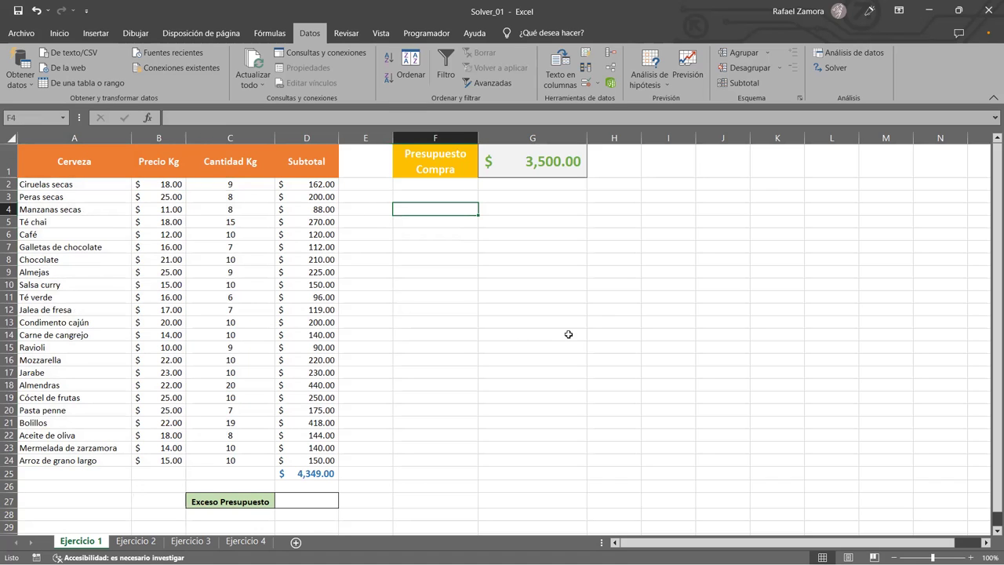
scroll(595, 337, "down", 1)
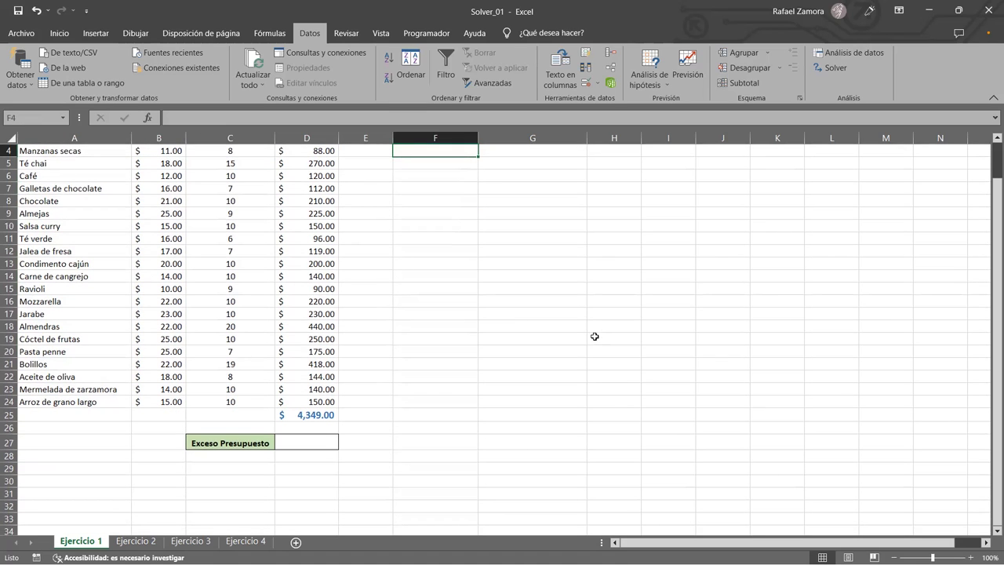
scroll(595, 336, "up", 1)
scroll(591, 338, "down", 1)
scroll(584, 314, "up", 1)
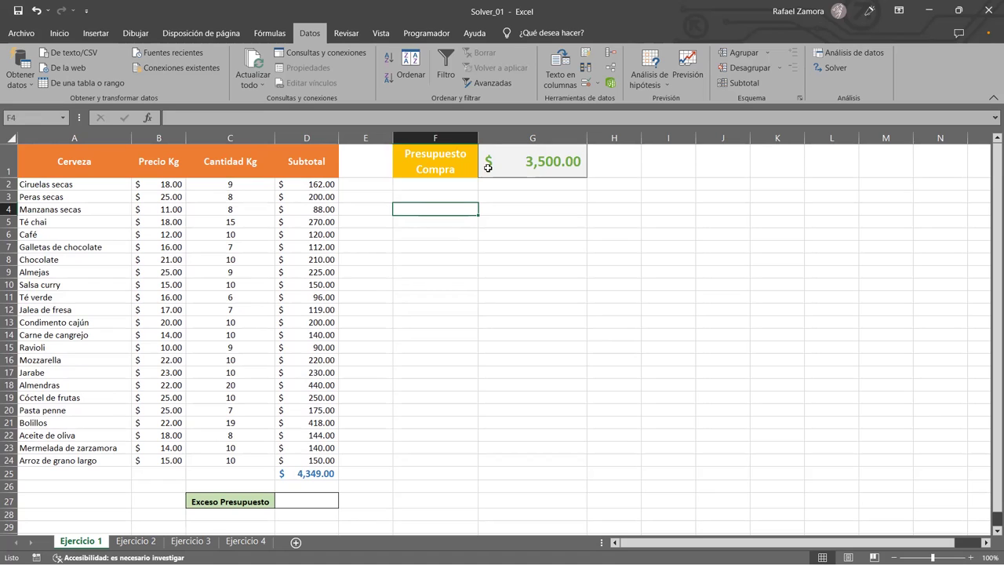
scroll(322, 198, "down", 2)
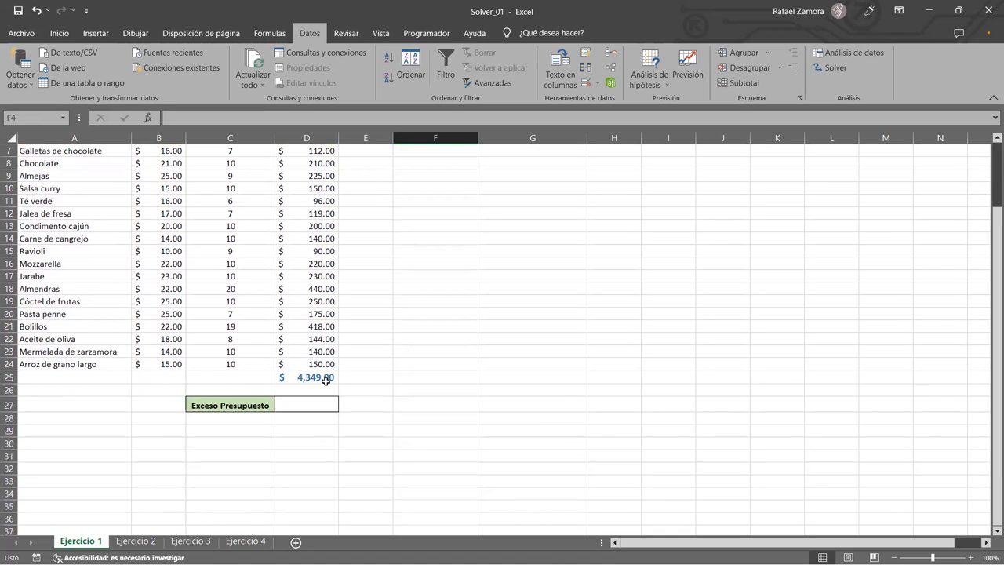
scroll(337, 381, "up", 2)
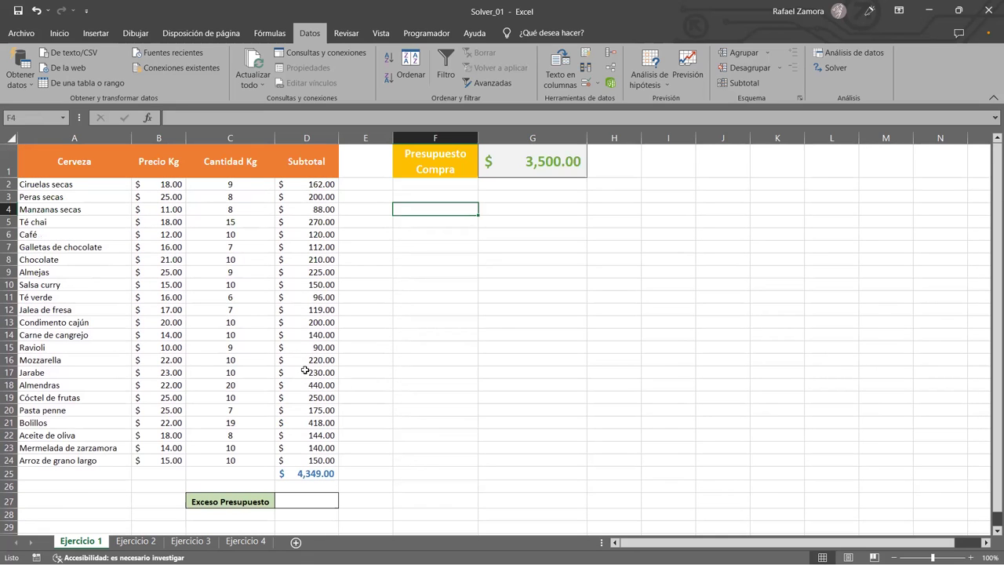
scroll(419, 281, "down", 5)
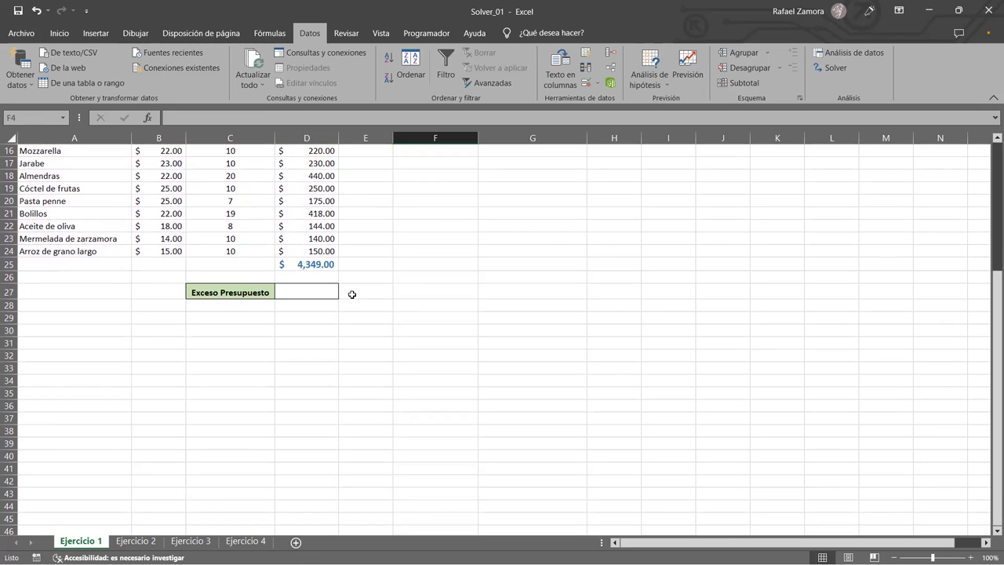
left_click(324, 296)
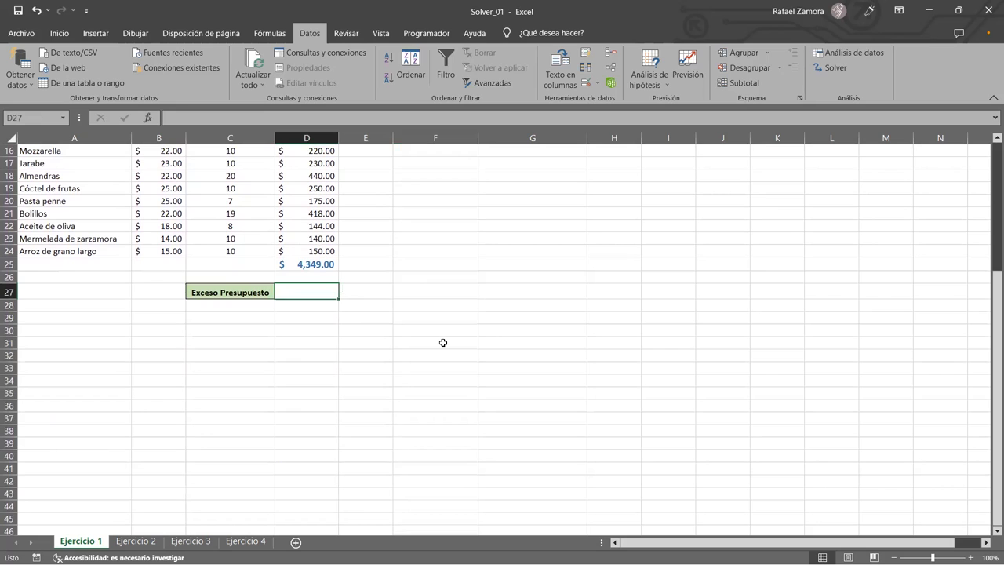
Step: Enter =G1-D25 in D27 so the budget excess shows -849.00
type("=")
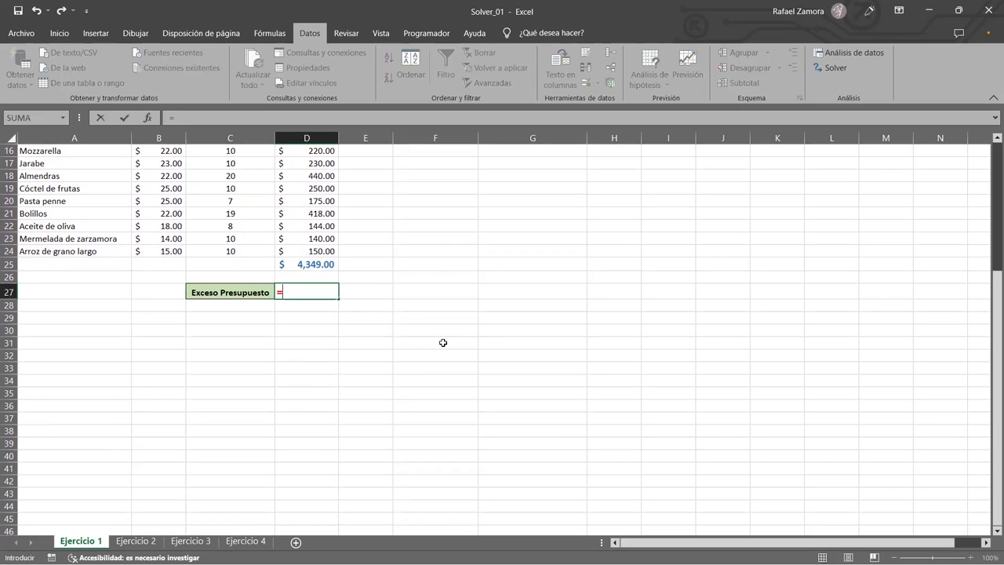
scroll(388, 417, "up", 5)
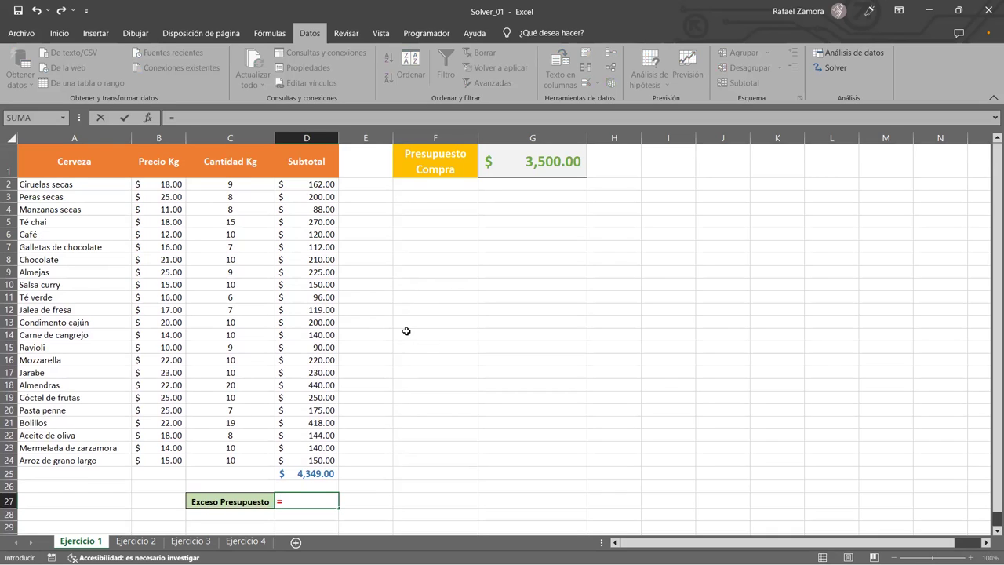
left_click(547, 154)
type("-")
scroll(409, 345, "down", 6)
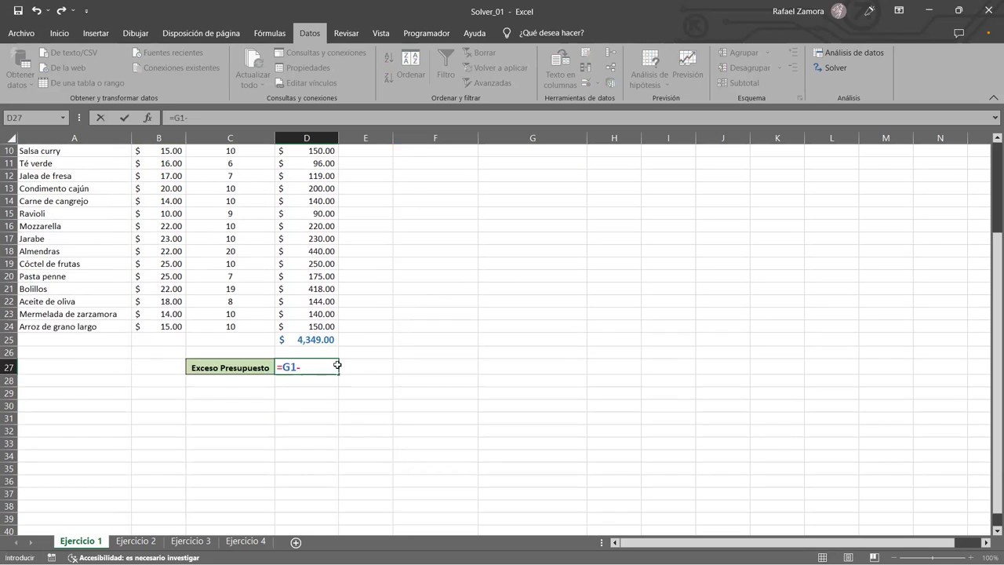
left_click(316, 228)
key("Return")
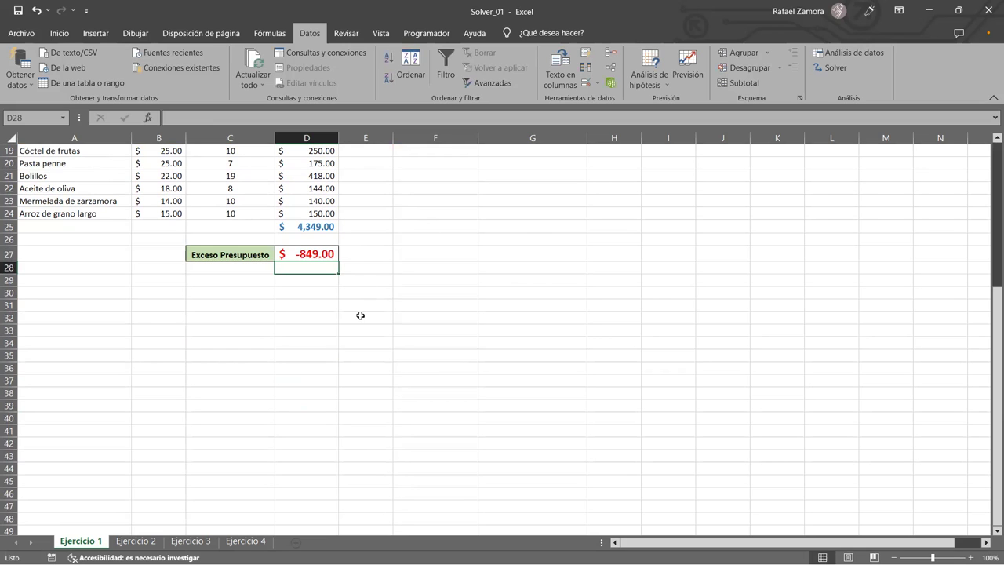
scroll(554, 369, "up", 6)
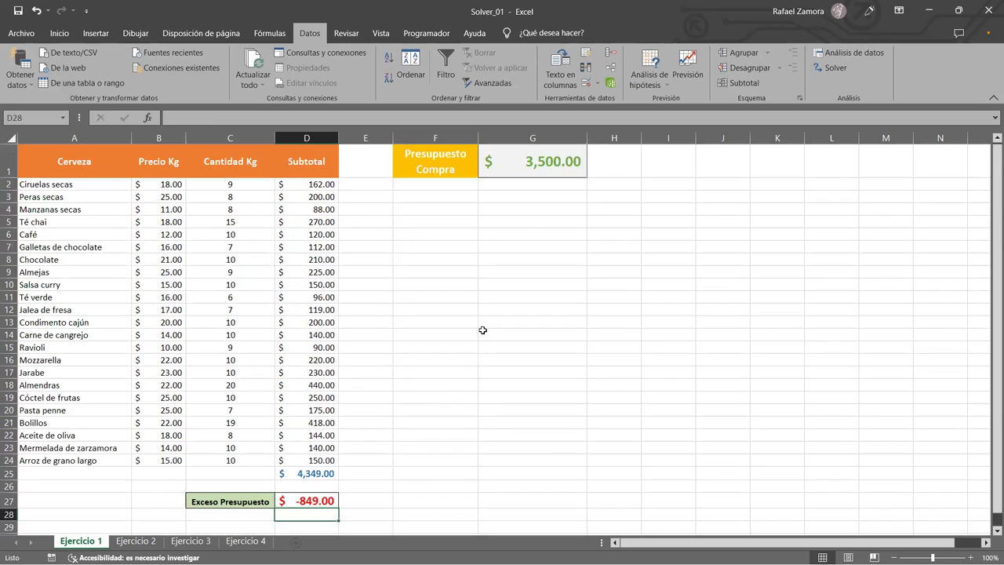
left_click(531, 170)
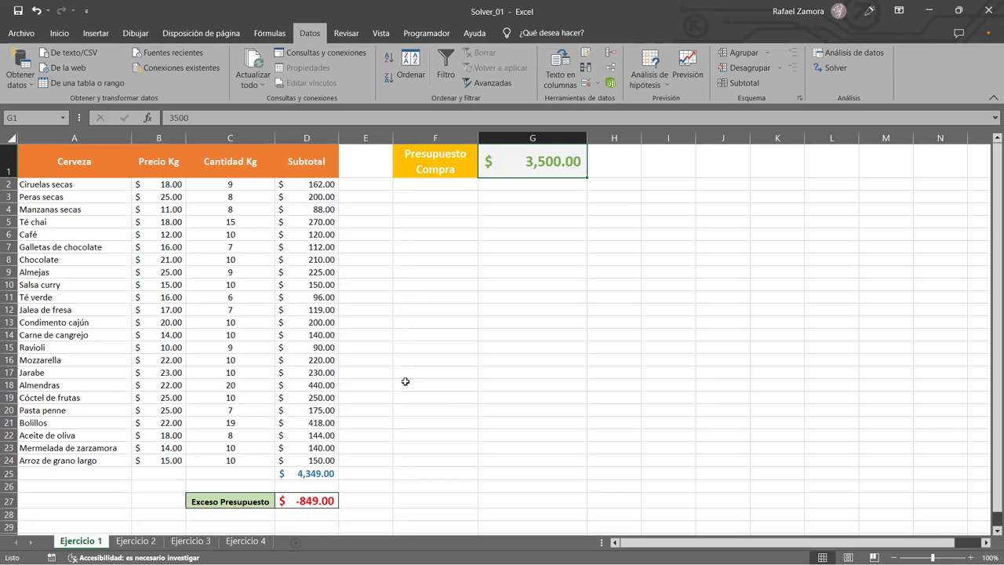
scroll(405, 381, "down", 3)
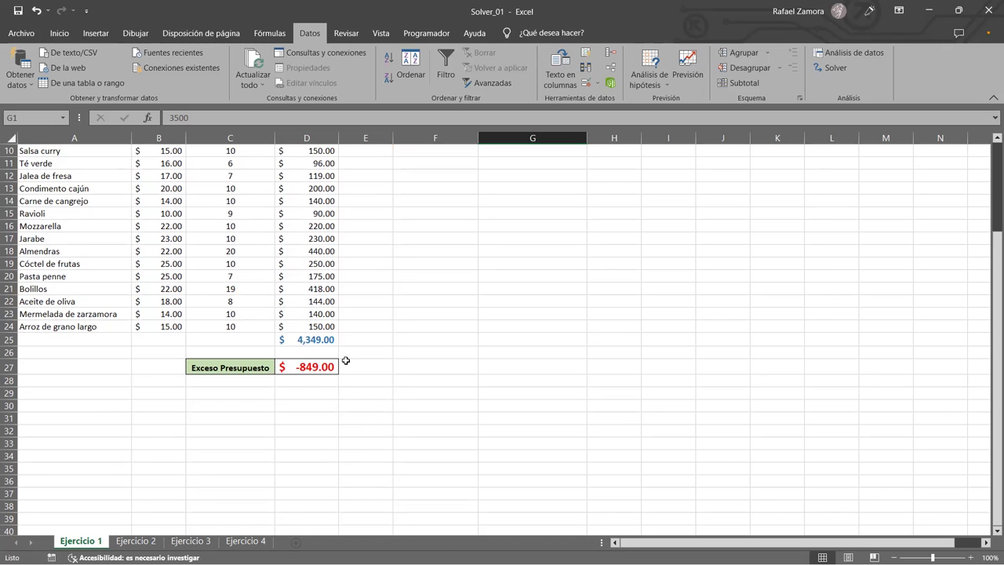
scroll(347, 360, "up", 3)
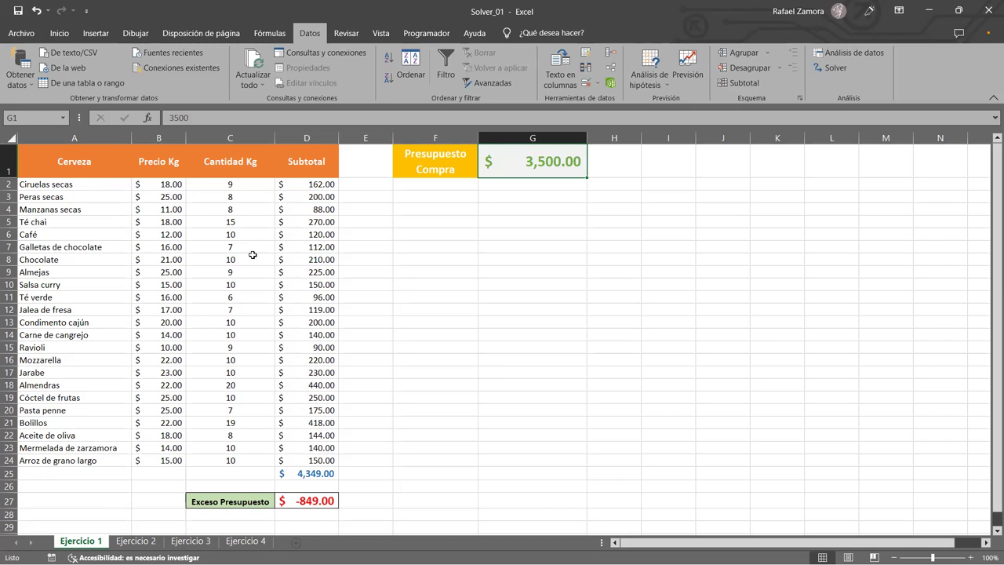
left_click(328, 189)
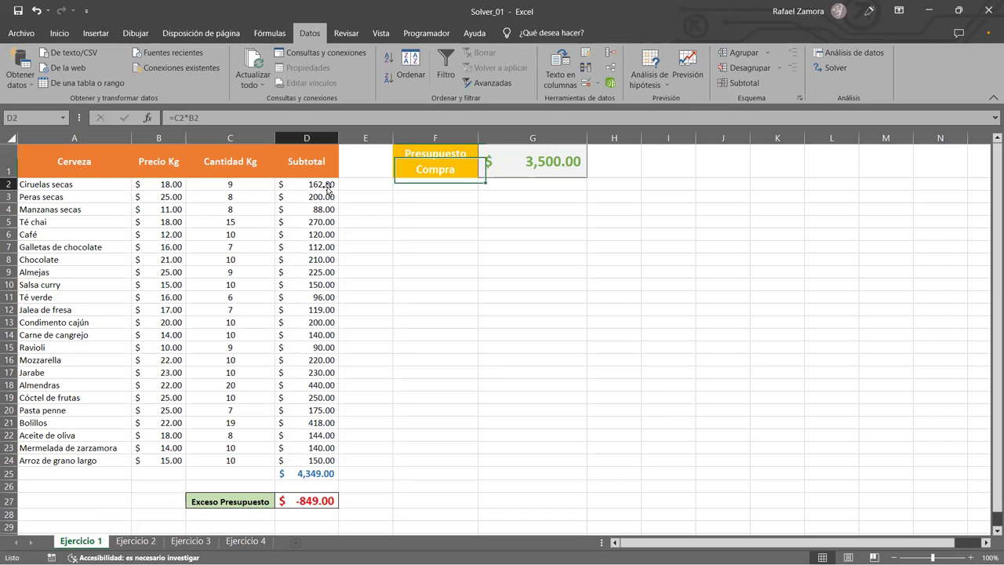
double_click(326, 189)
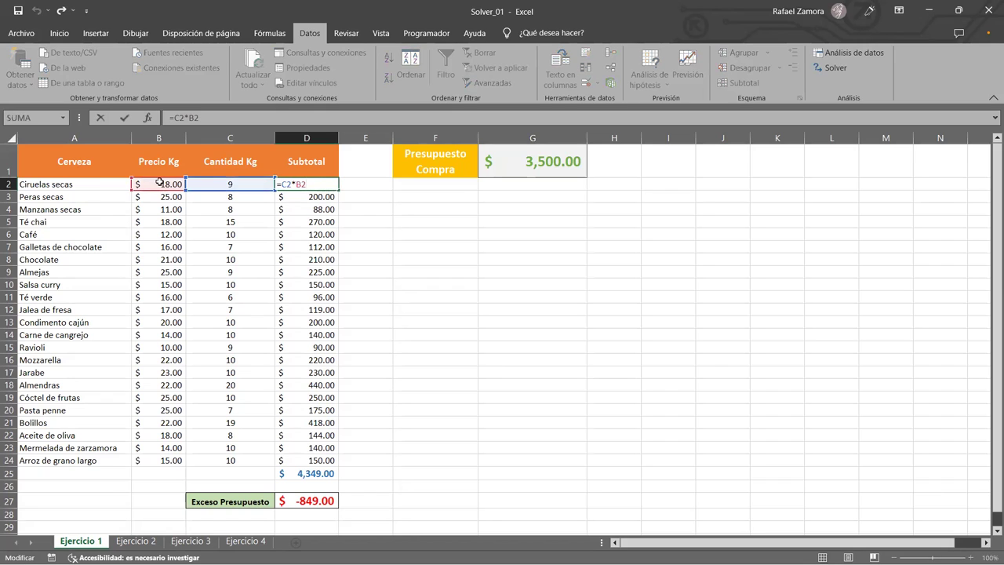
key("Escape")
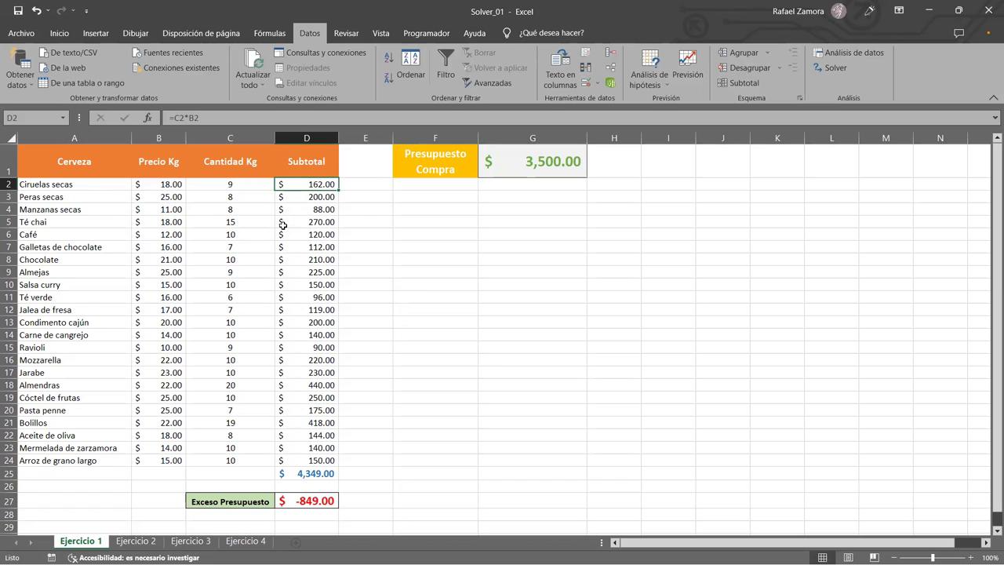
left_click(268, 182)
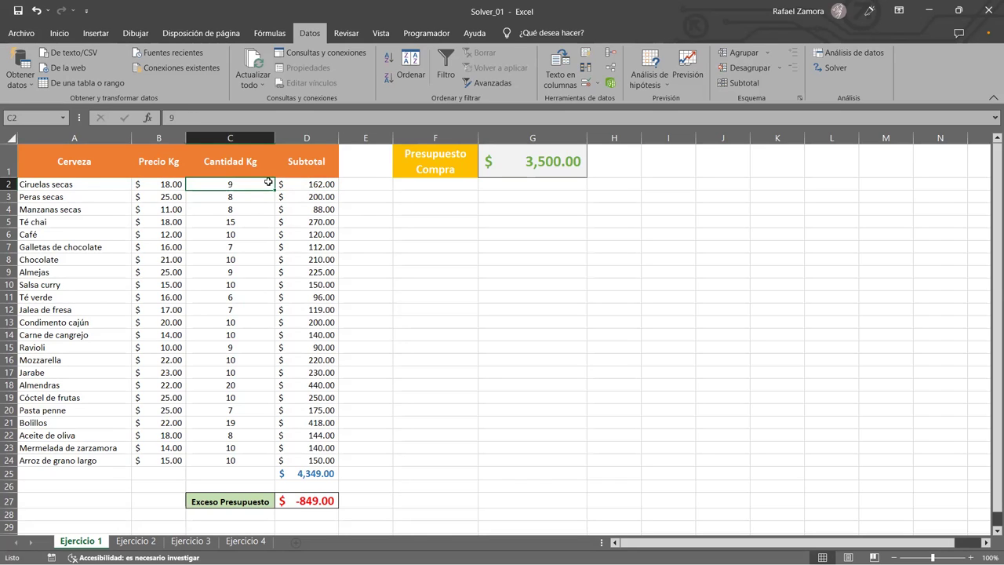
type("7")
key("Return")
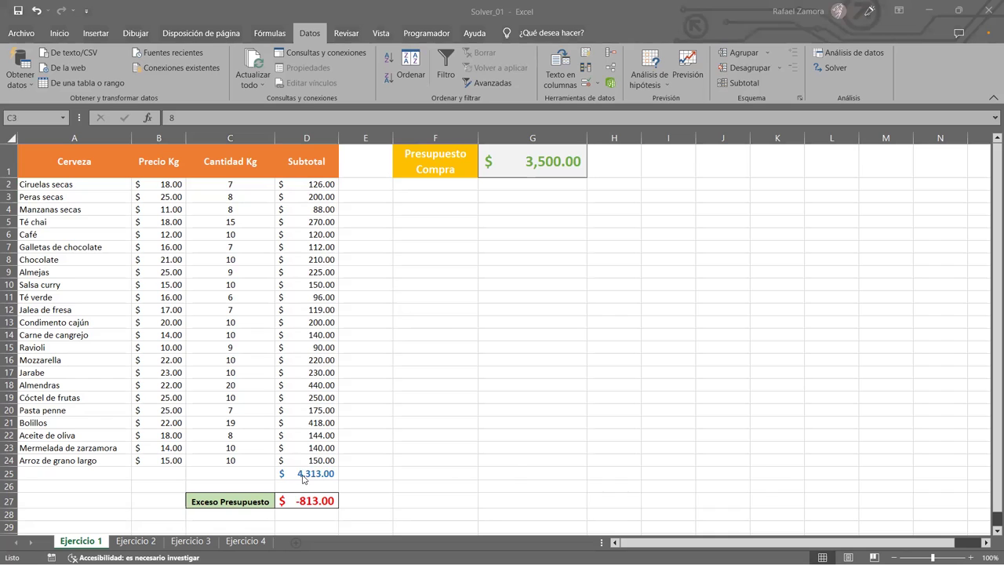
left_click(246, 222)
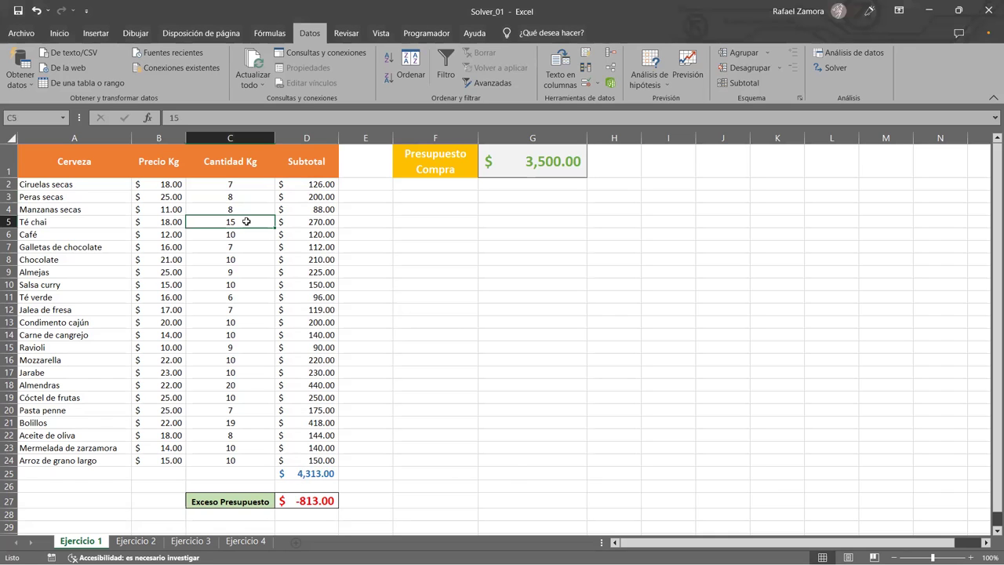
type("10")
left_click(277, 284)
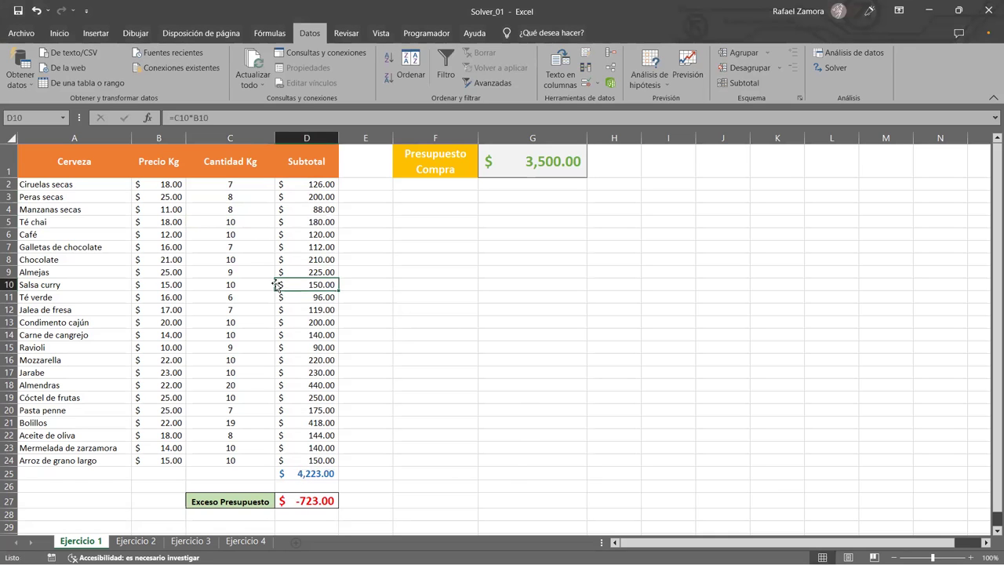
key("ctrl+z")
key("ctrl+z")
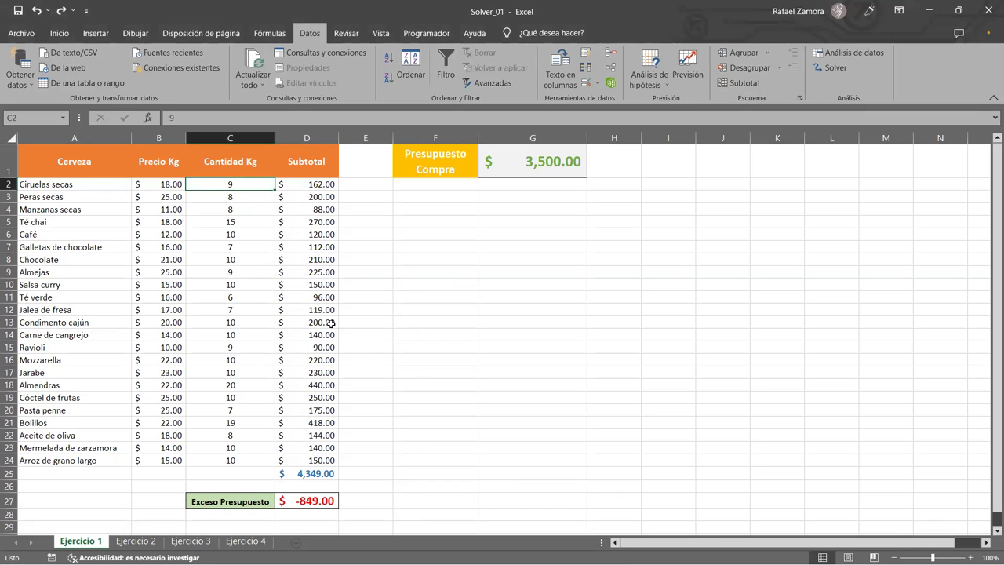
left_click(257, 246)
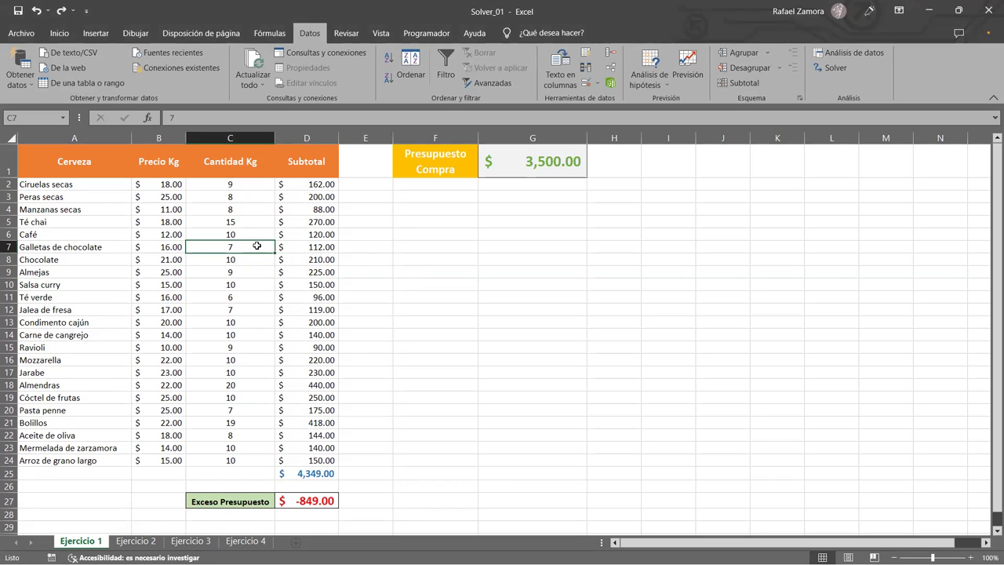
left_click(196, 343)
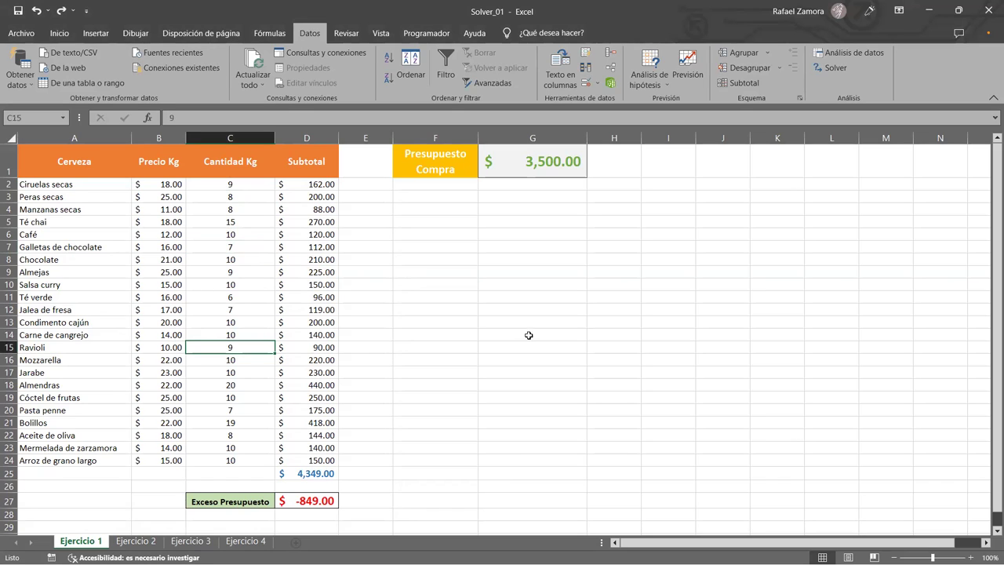
Step: Open Solver Parameters and move it right so the quantity and subtotal columns stay visible
left_click(834, 68)
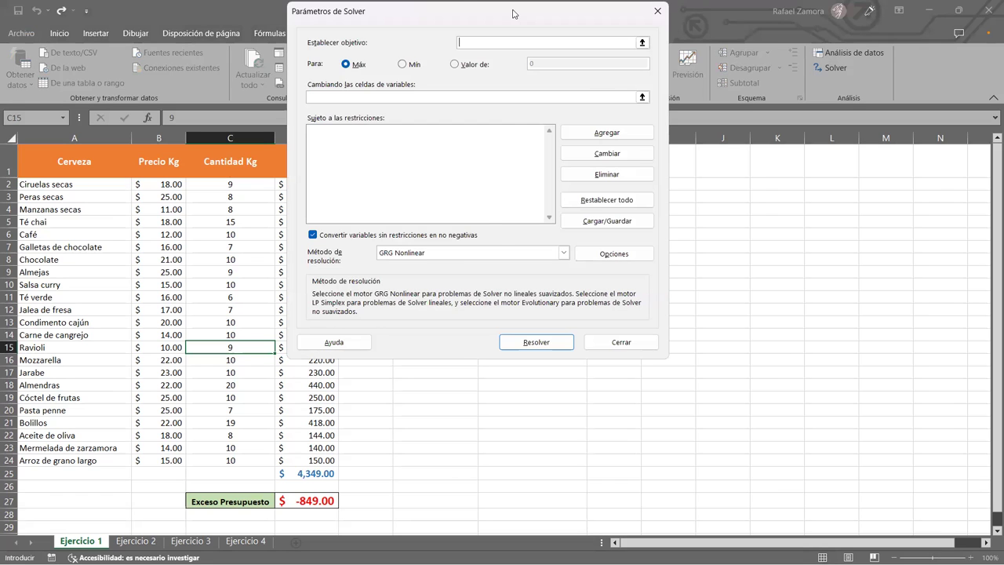
left_click_drag(514, 13, 682, 19)
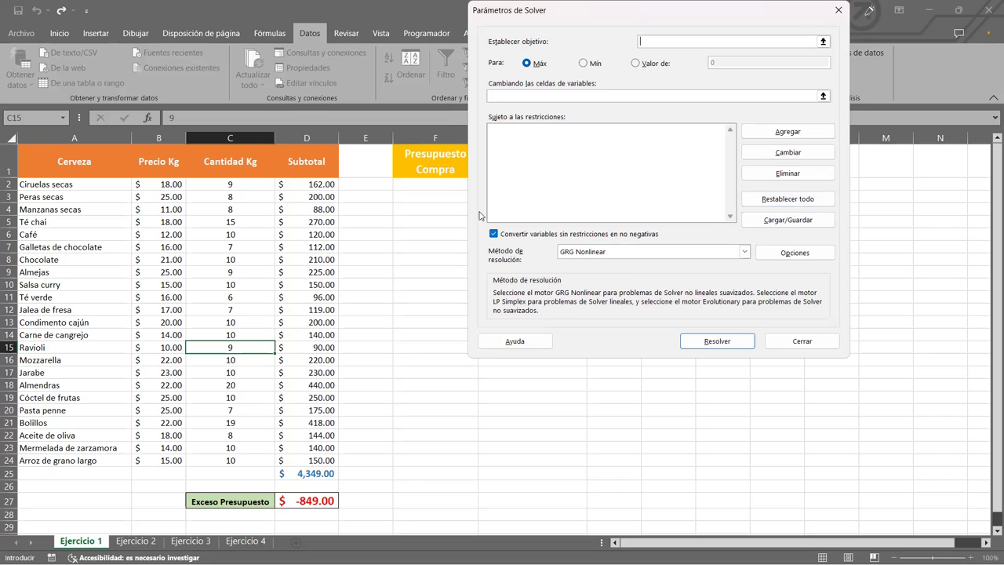
left_click(823, 42)
Step: Set D25 as the Solver objective and switch it to reach a specific value
left_click(315, 472)
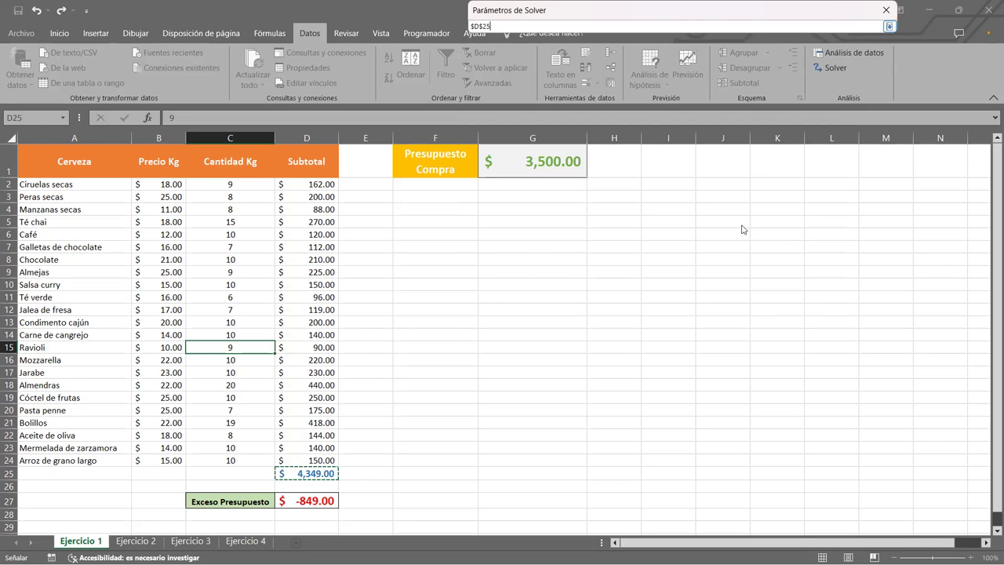
key("Return")
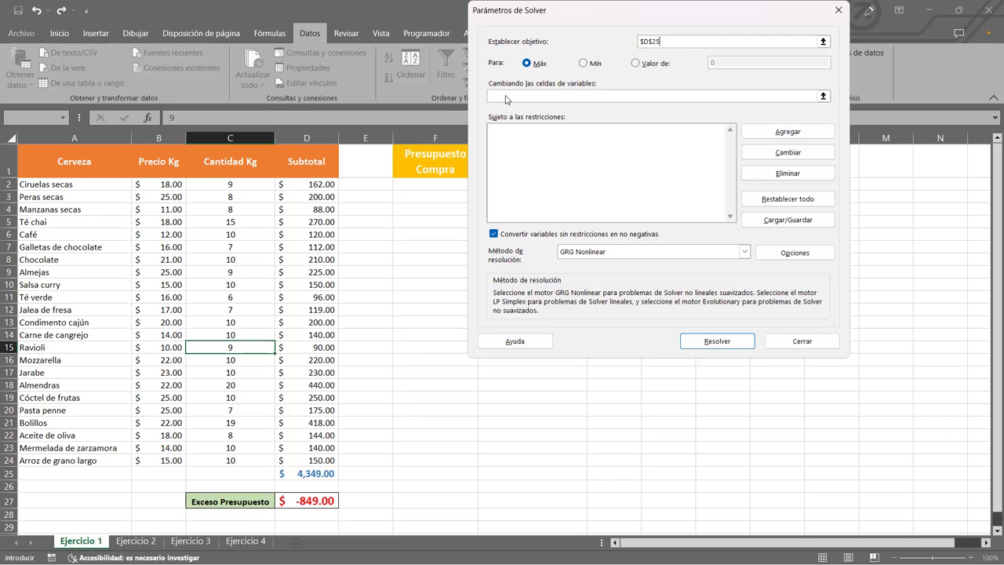
left_click(637, 69)
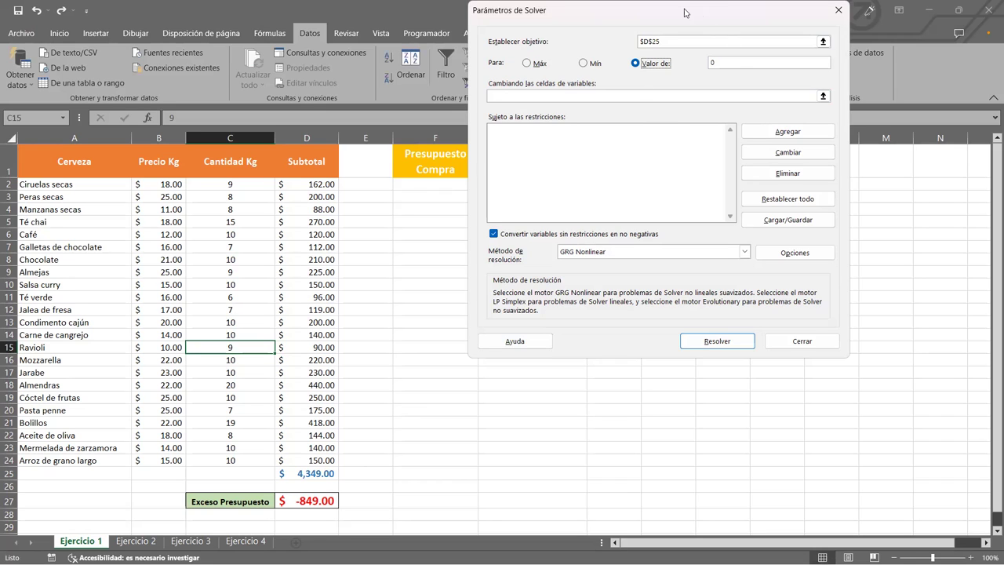
Step: Replace the Solver target value 0 with 3500 for $D$25
left_click_drag(684, 12, 821, 15)
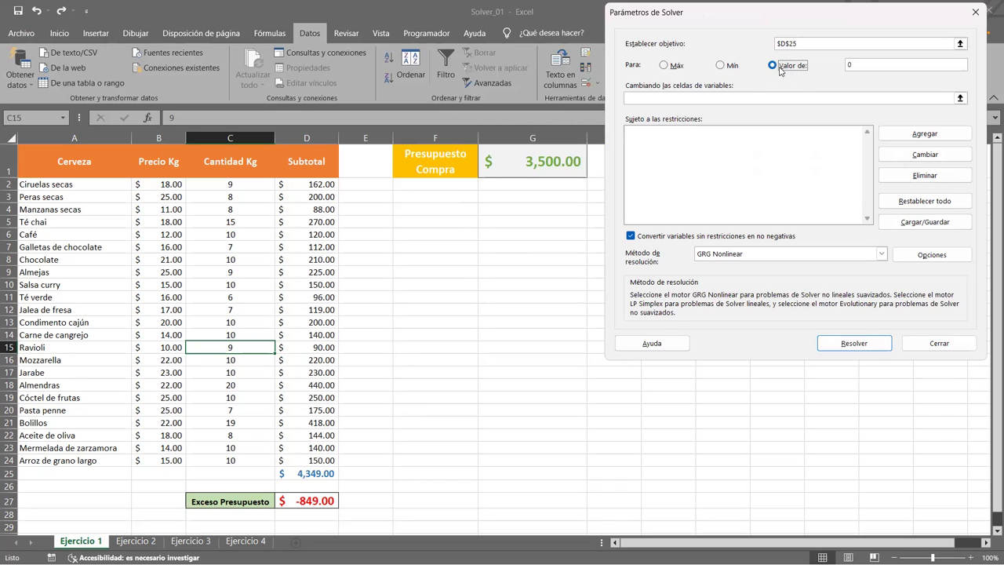
left_click(863, 67)
double_click(847, 67)
type("3500")
Step: Keep GRG Nonlinear as the solving method and try solving
left_click(879, 255)
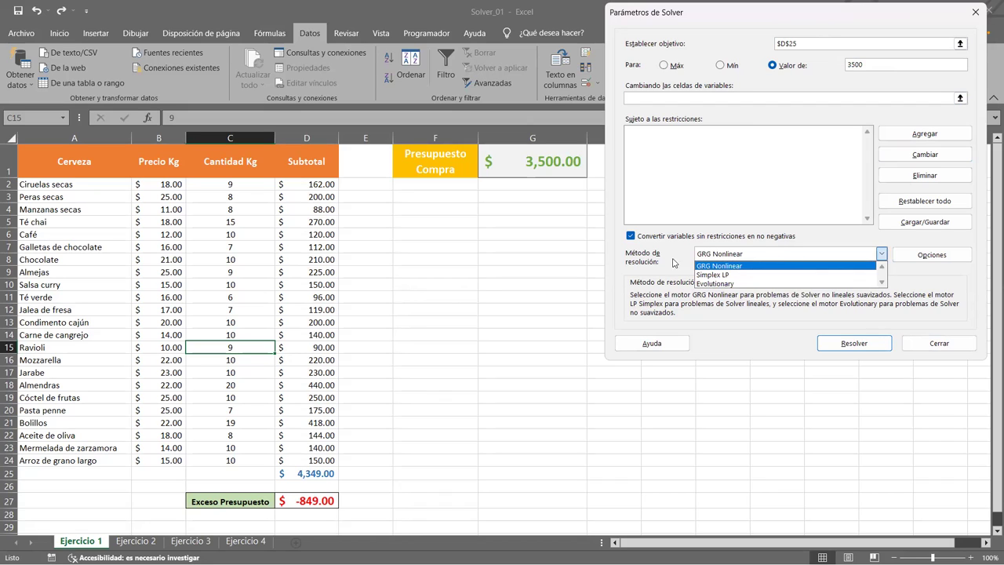
left_click(931, 276)
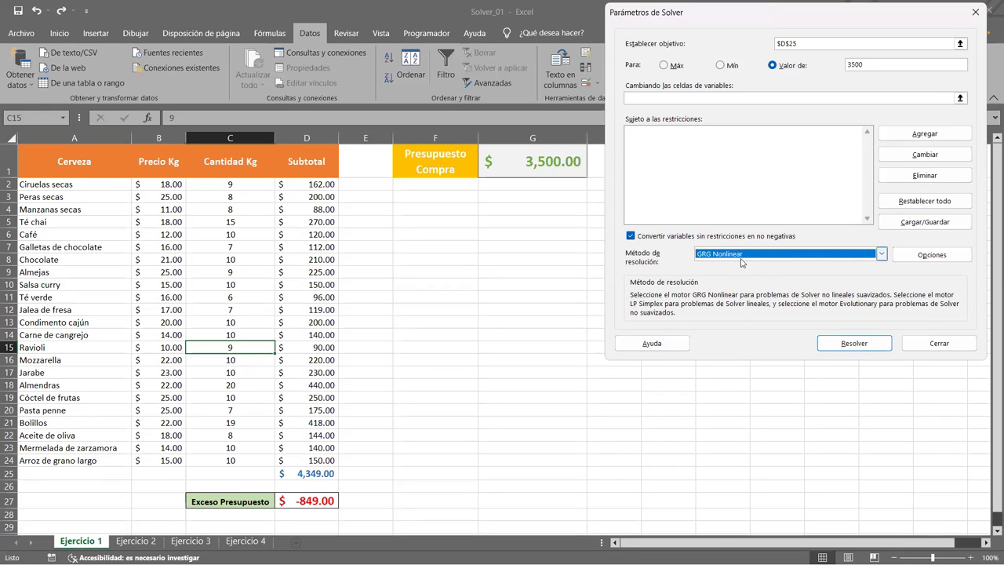
left_click(768, 257)
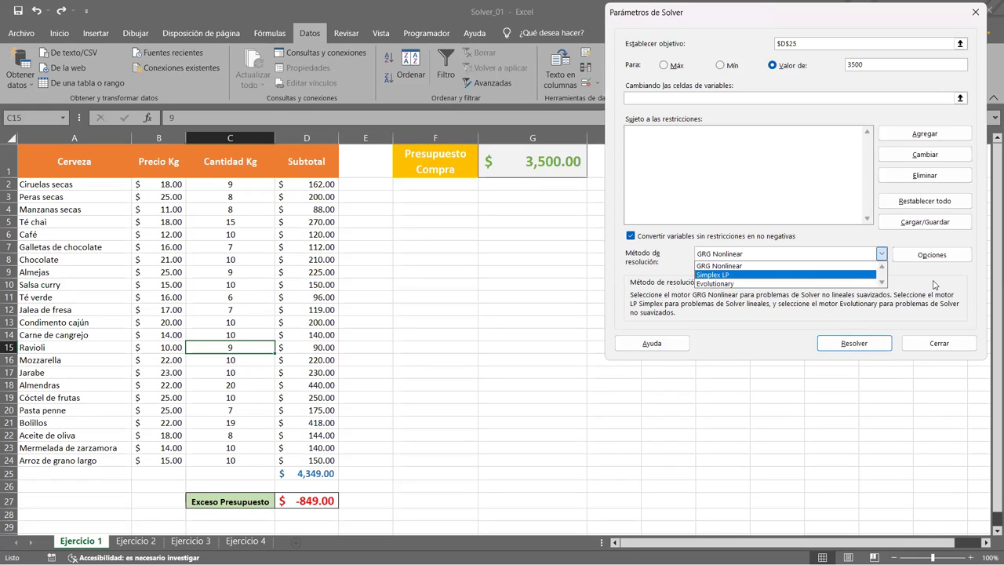
left_click(738, 262)
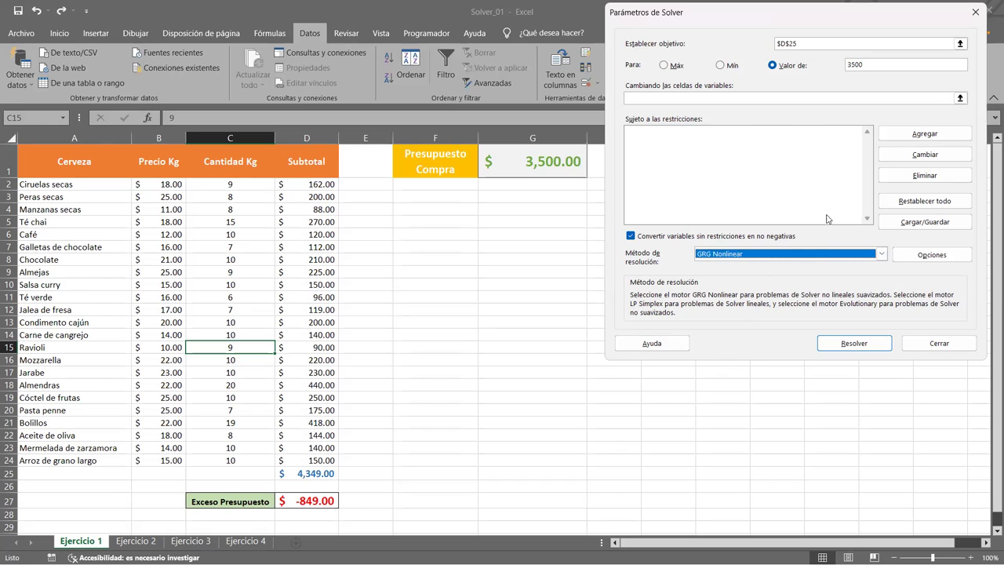
left_click(846, 346)
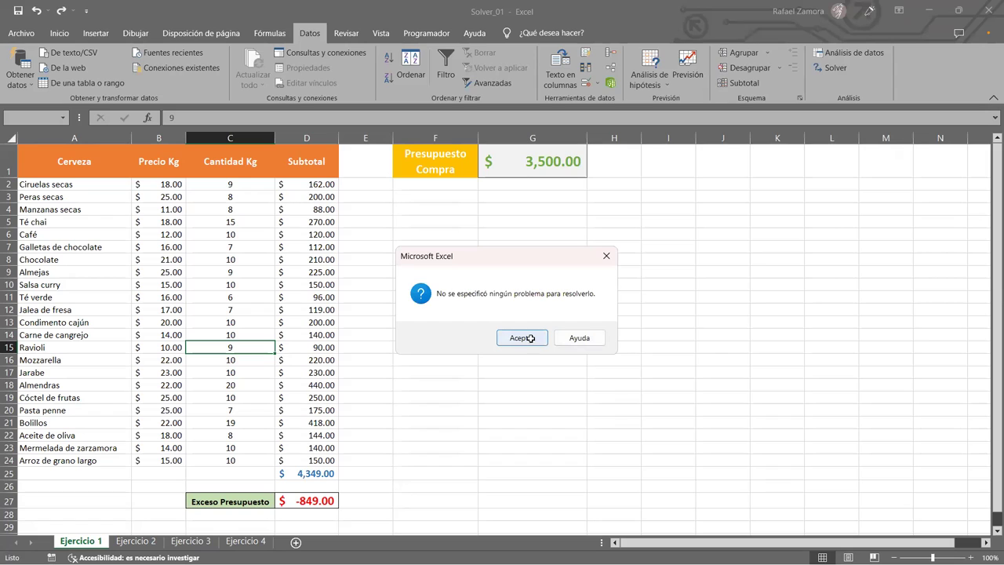
Step: Dismiss the warning, set C2:C24 as Solver's variable cells, and solve for 3500
key("Return")
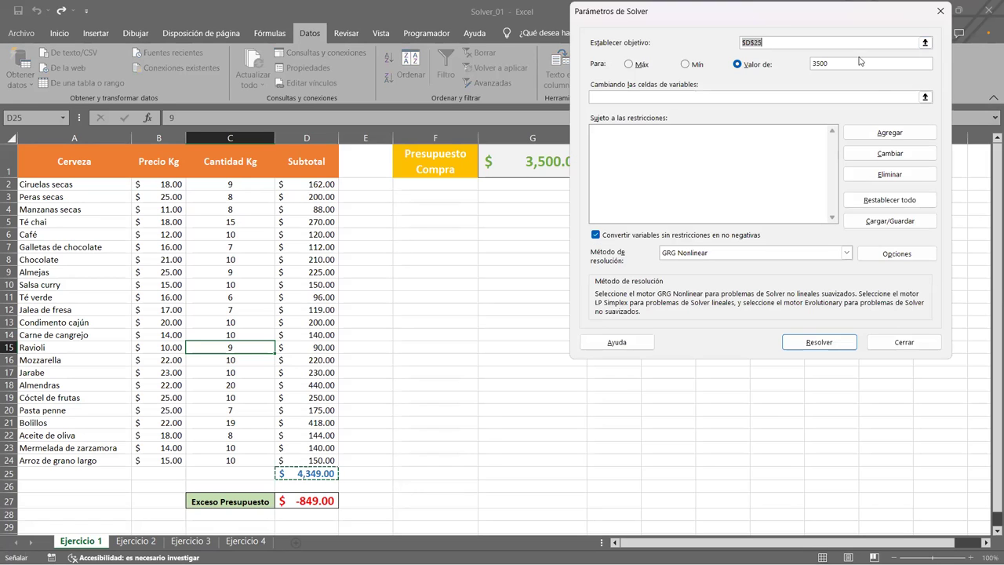
left_click(659, 98)
left_click(651, 100)
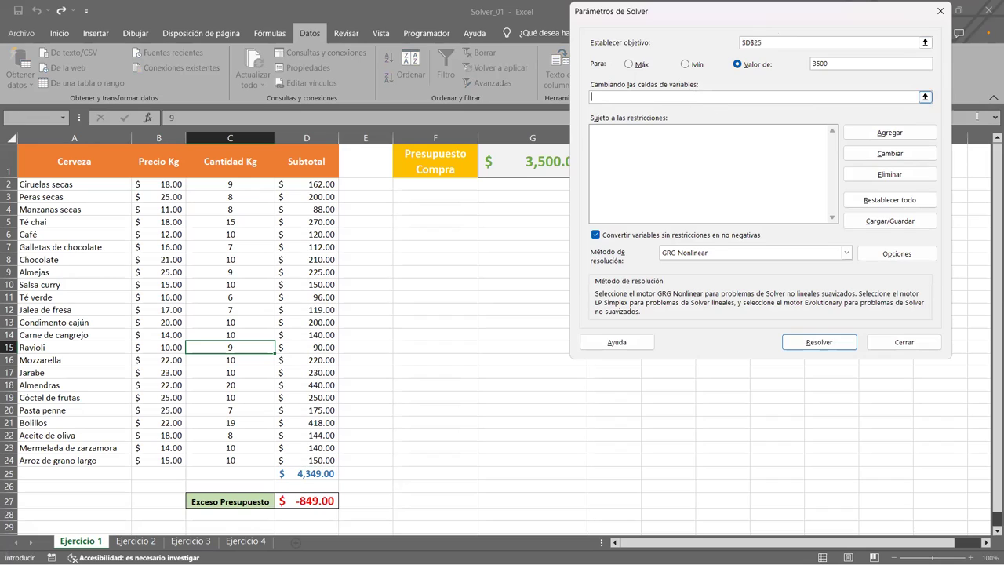
left_click(259, 189)
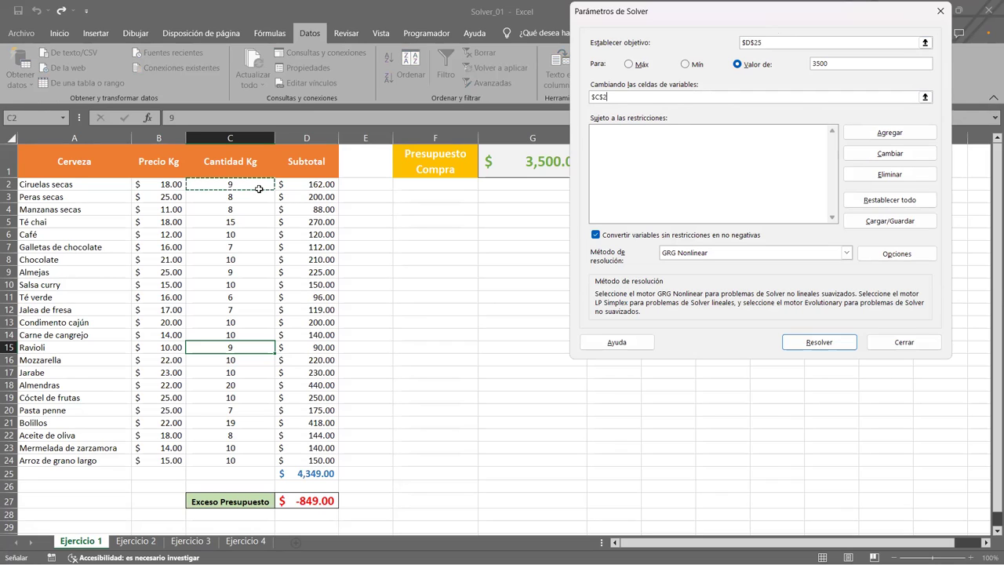
left_click(216, 457, "shift")
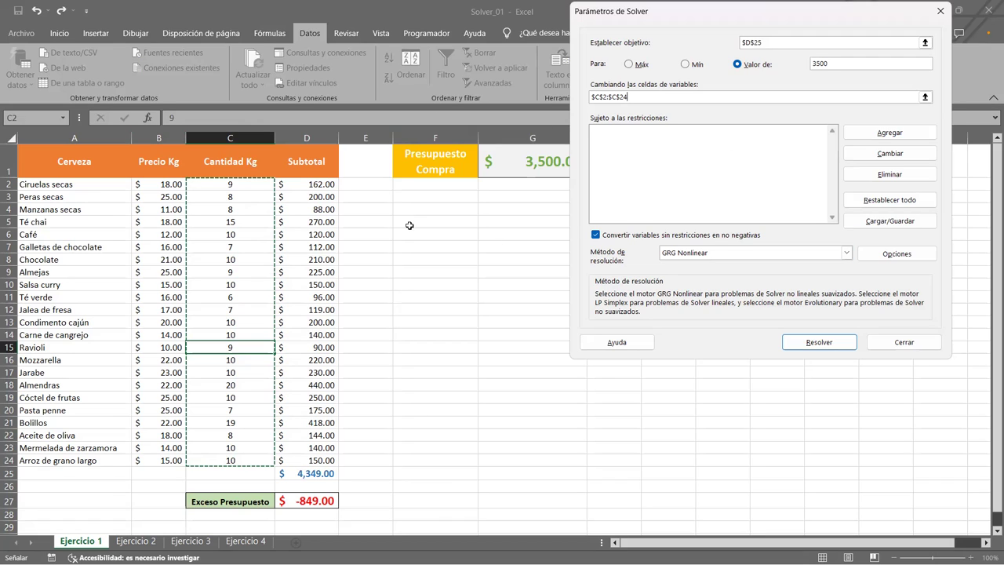
left_click(832, 342)
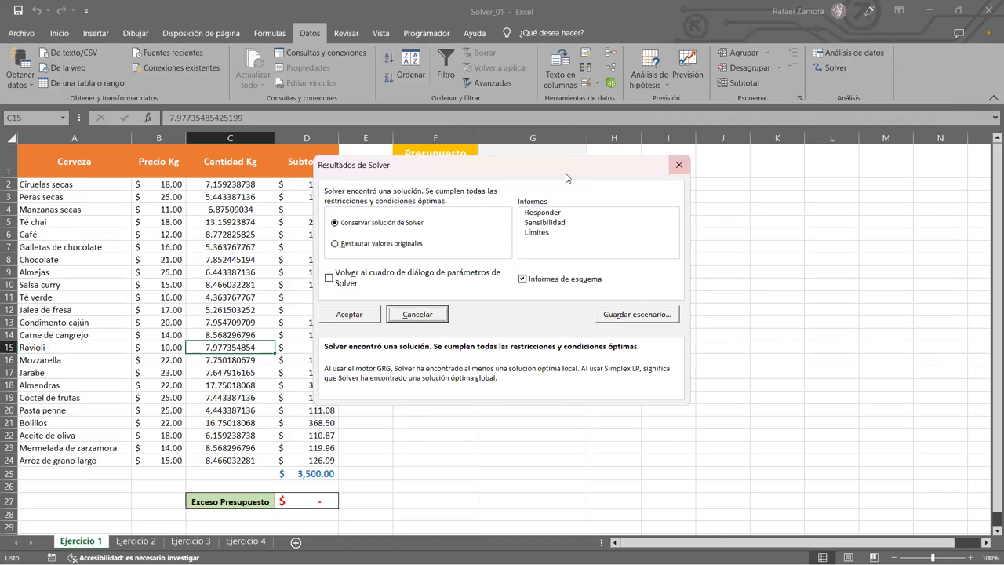
Step: Review the decimal Solver solution, then discard it to restore the original quantities
left_click_drag(555, 173, 780, 81)
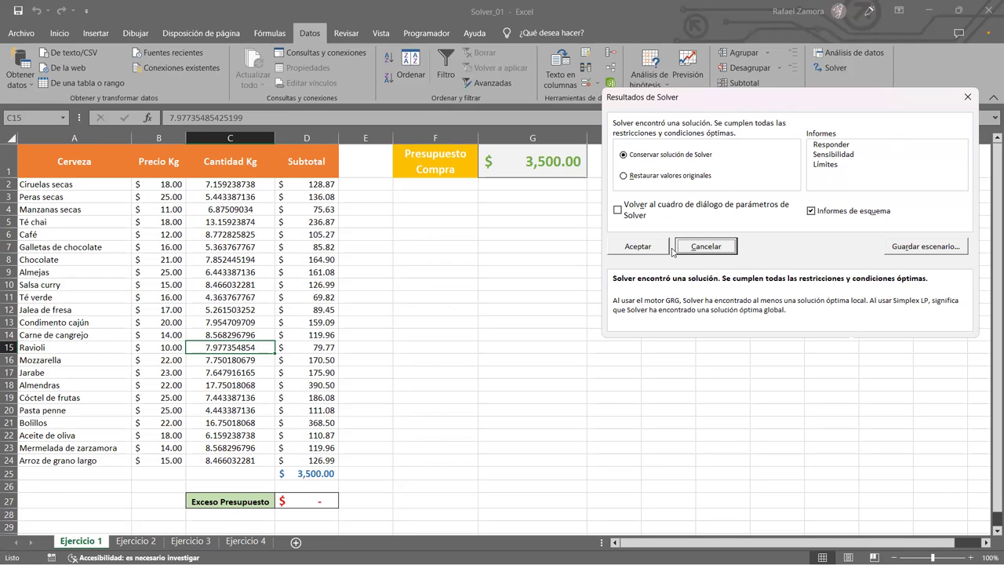
left_click(719, 248)
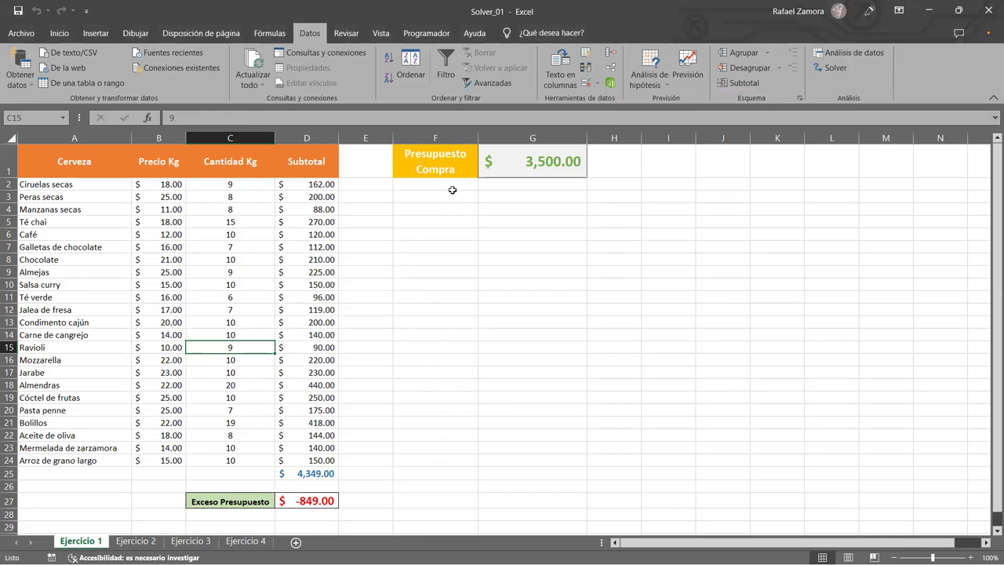
Step: Copy the original whole-number quantities from C2:C24 into column I starting at I2
left_click_drag(235, 185, 234, 460)
key("ctrl+c")
left_click(368, 185)
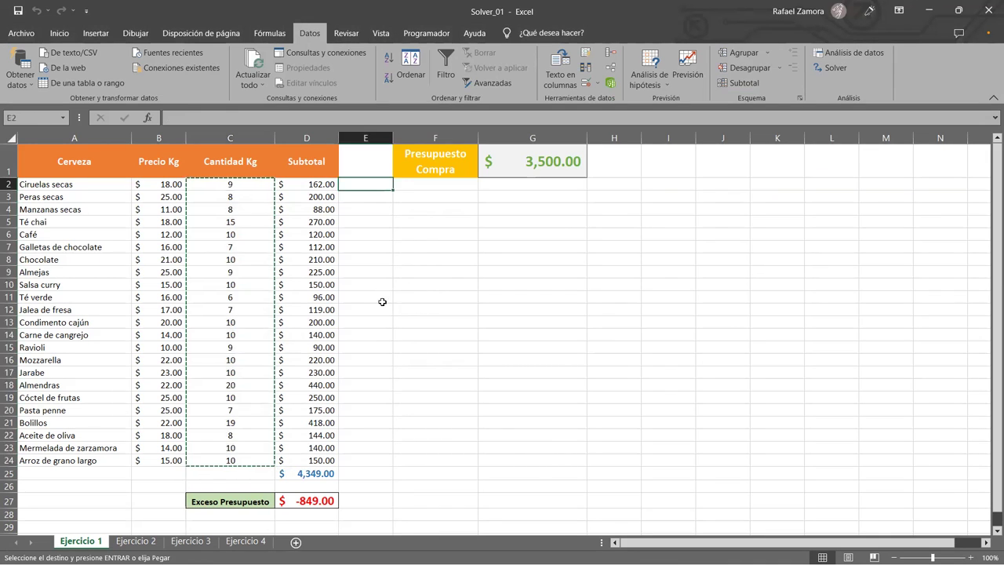
left_click(671, 184)
key("ctrl+v")
left_click(787, 360)
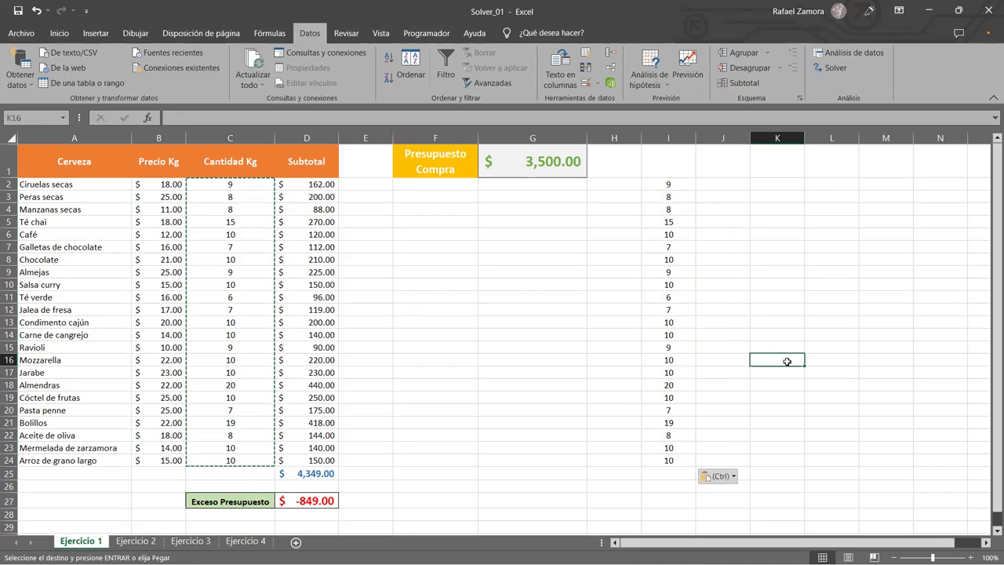
left_click(608, 210)
key("Escape")
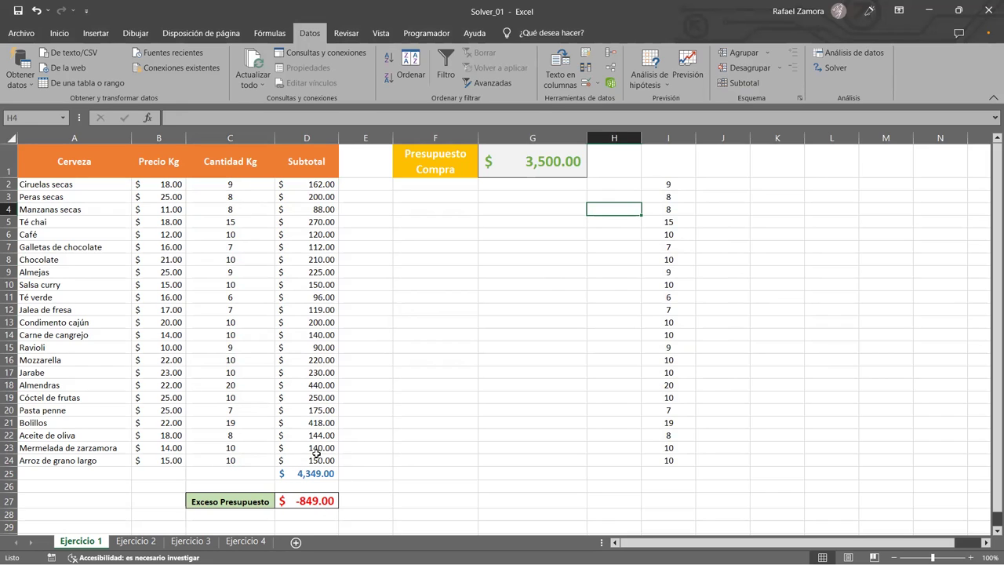
left_click(265, 262)
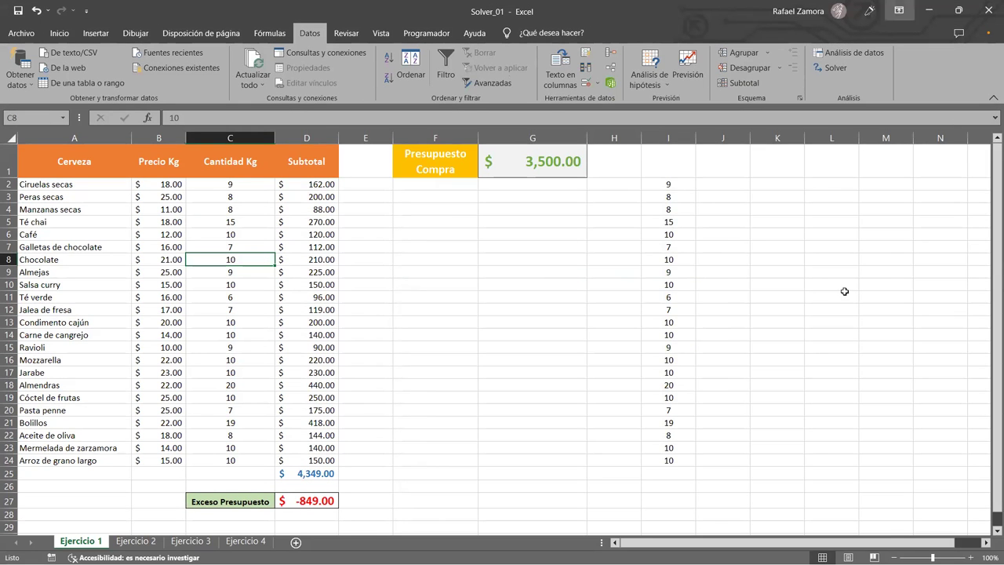
left_click(835, 72)
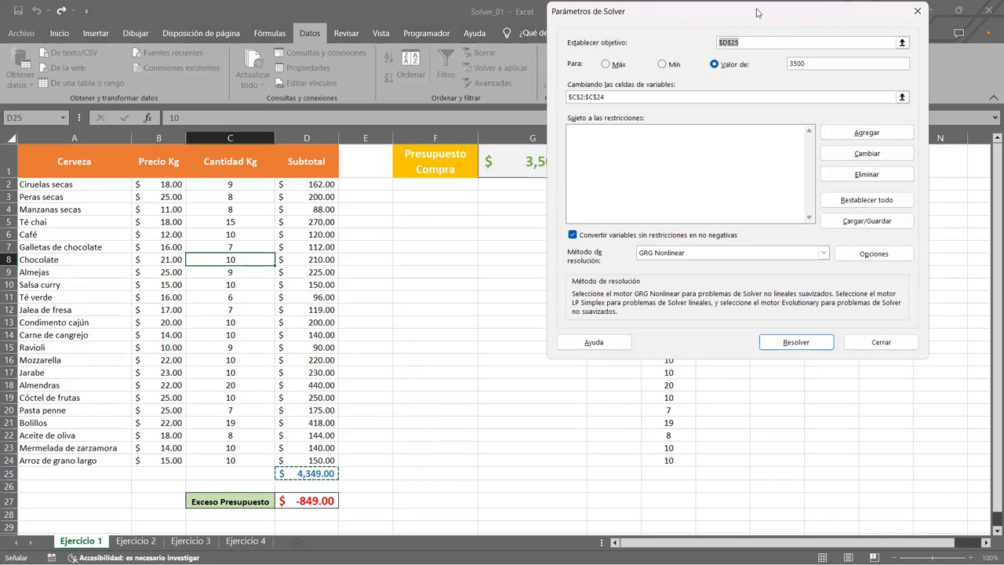
Step: Move the Solver Parameters aside to show the 3,500 budget and solve again
left_click_drag(757, 12, 821, 19)
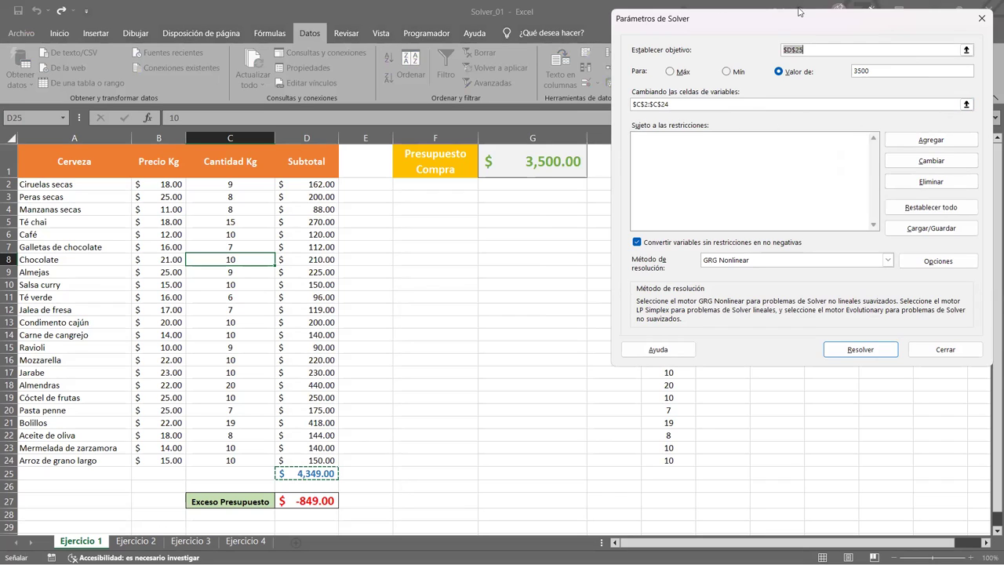
left_click(870, 353)
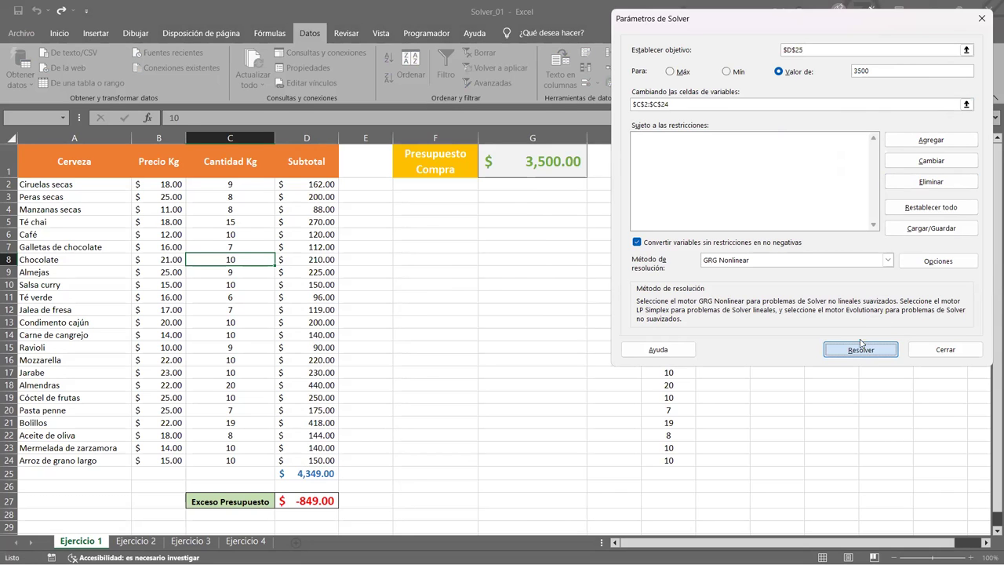
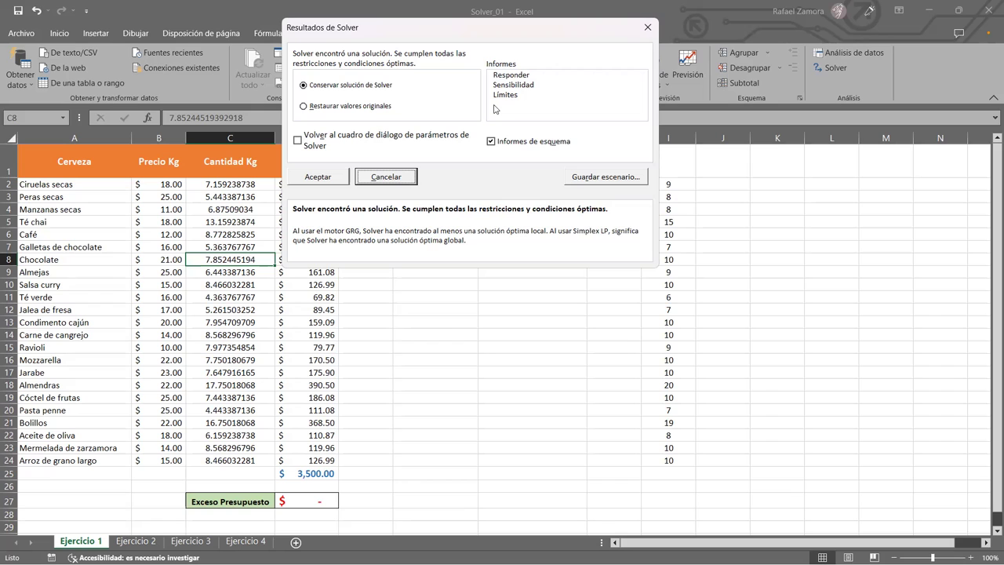
Step: Keep Solver's 3,500.00 solution, generate the 'Responder' answer report, and view Informe de respuestas 1
left_click_drag(471, 27, 815, 55)
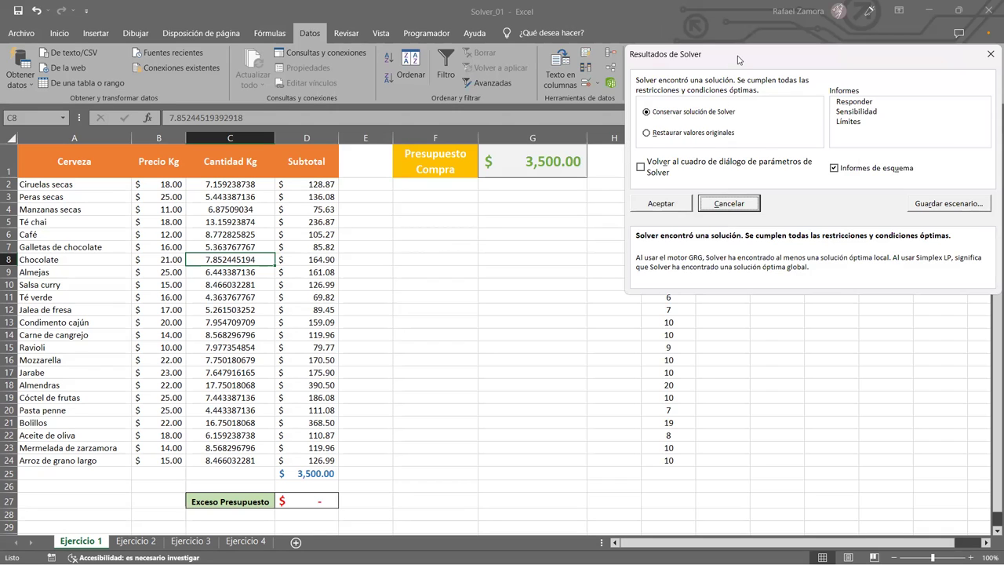
left_click_drag(738, 59, 502, 65)
left_click(616, 109)
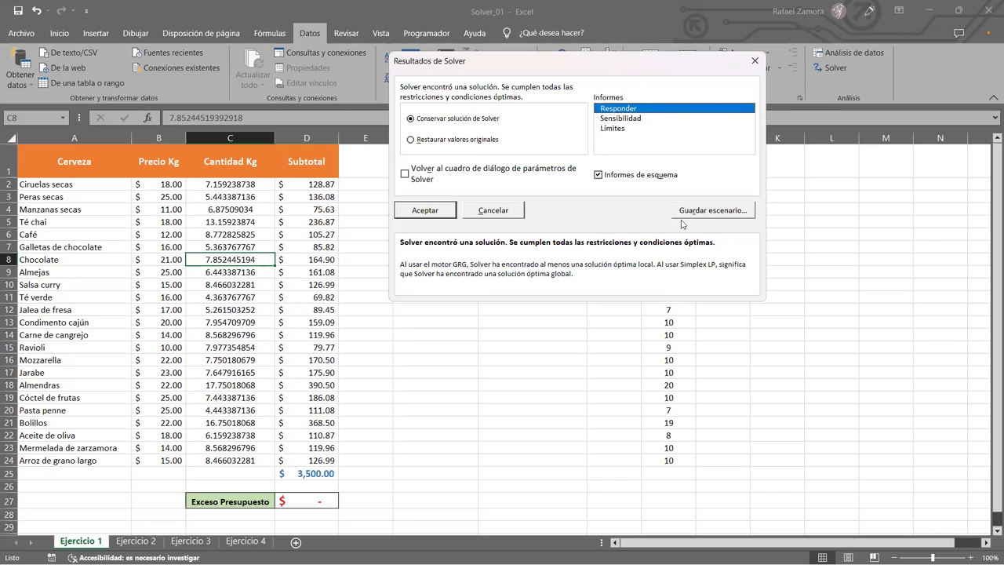
left_click(424, 210)
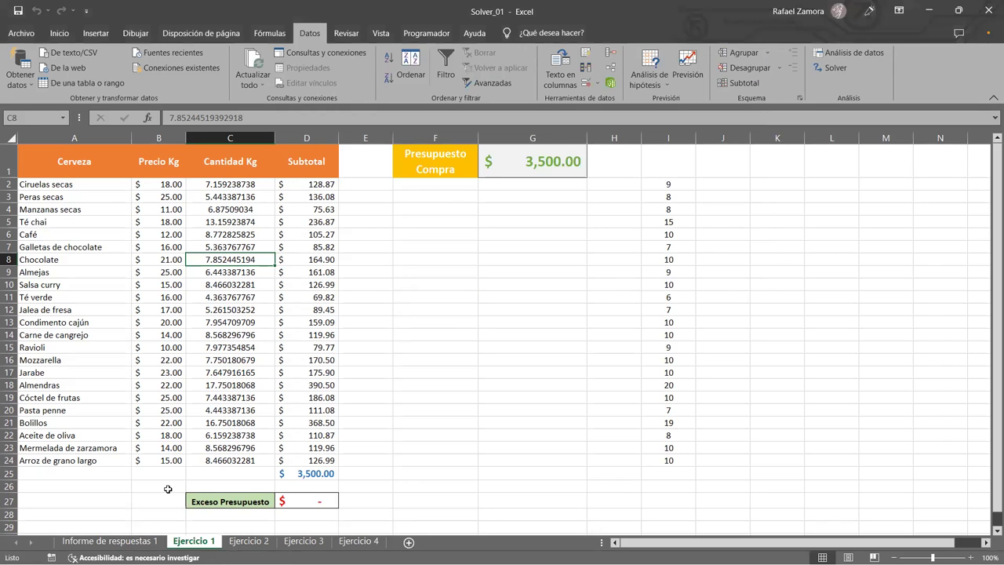
left_click(124, 542)
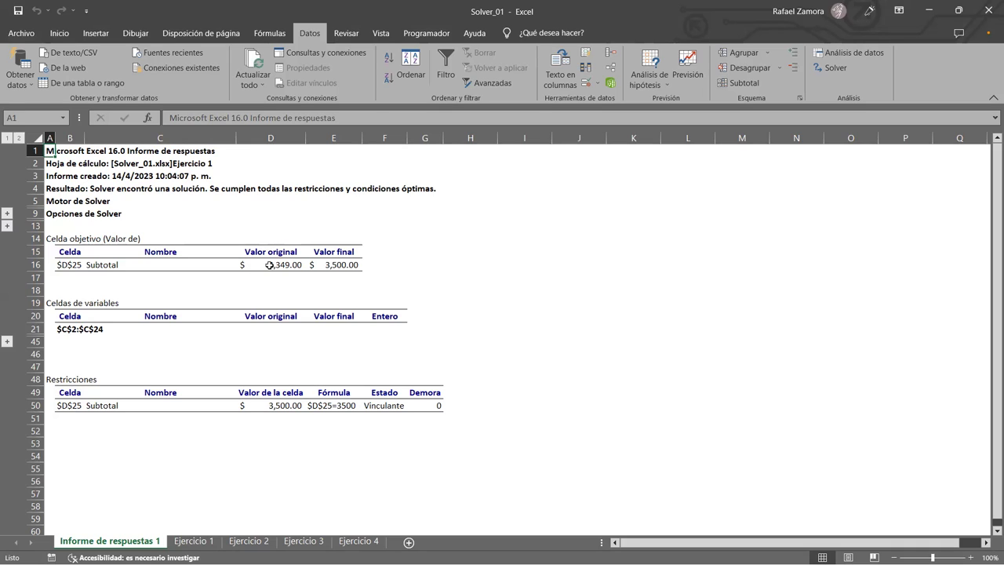
Step: Review the report's variable cells $C$2:$C$24 and binding $D$25=3500 constraint, briefly checking what-if options
left_click(74, 331)
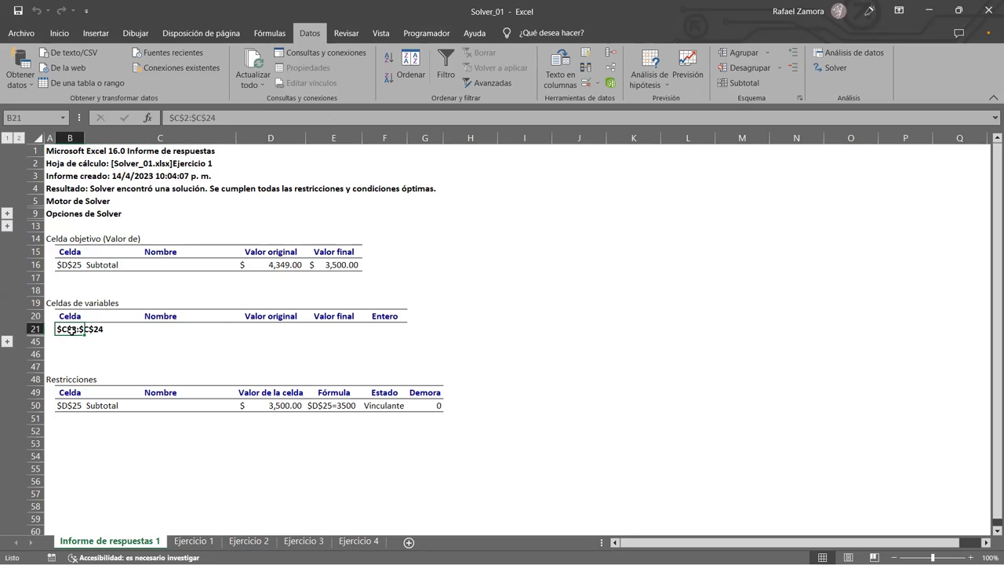
left_click(260, 387)
left_click(260, 365)
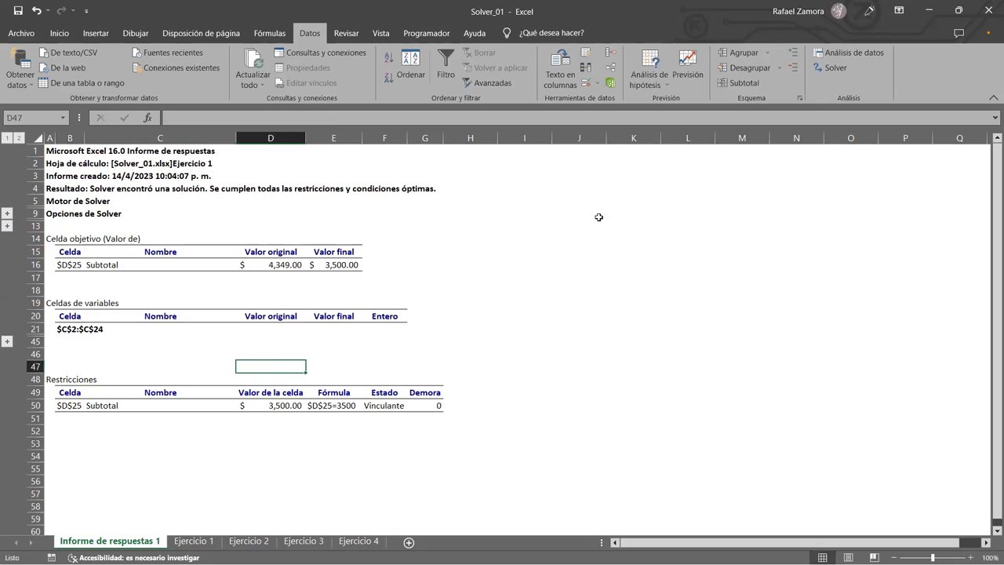
left_click(663, 80)
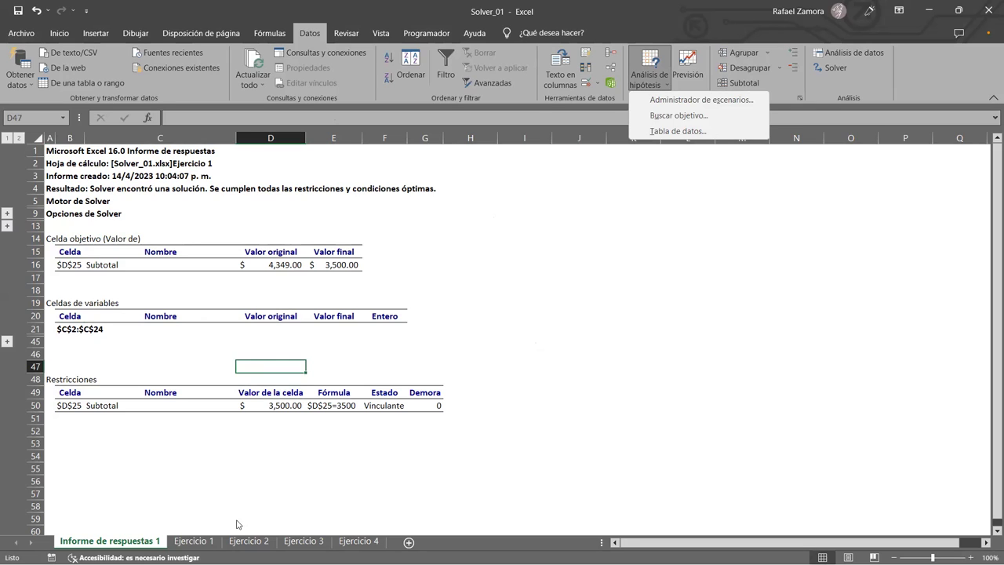
left_click(202, 545)
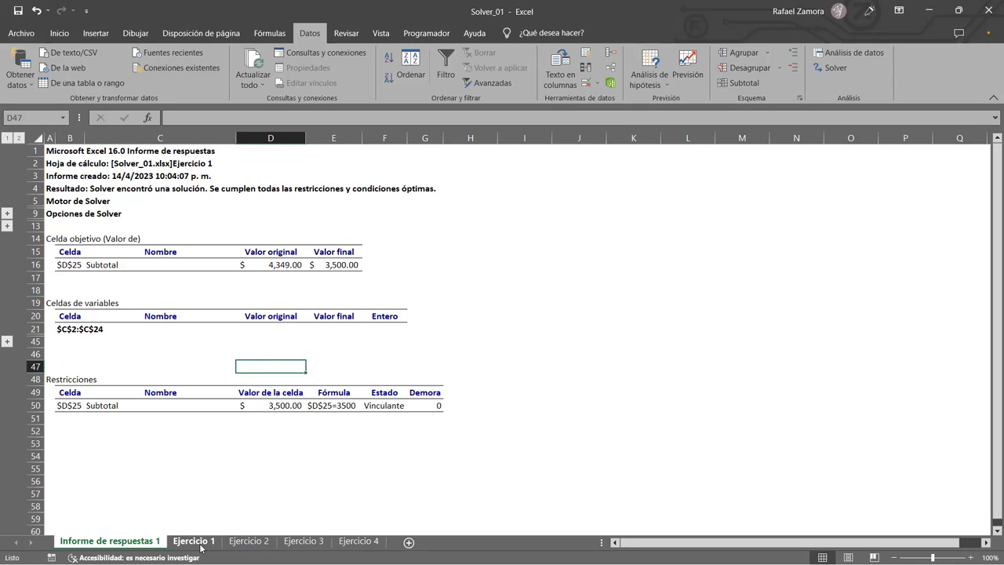
Step: Check the Té chai quantity on Ejercicio 1, then browse Ejercicio 2 and Ejercicio 3's Archivadores value
left_click(201, 545)
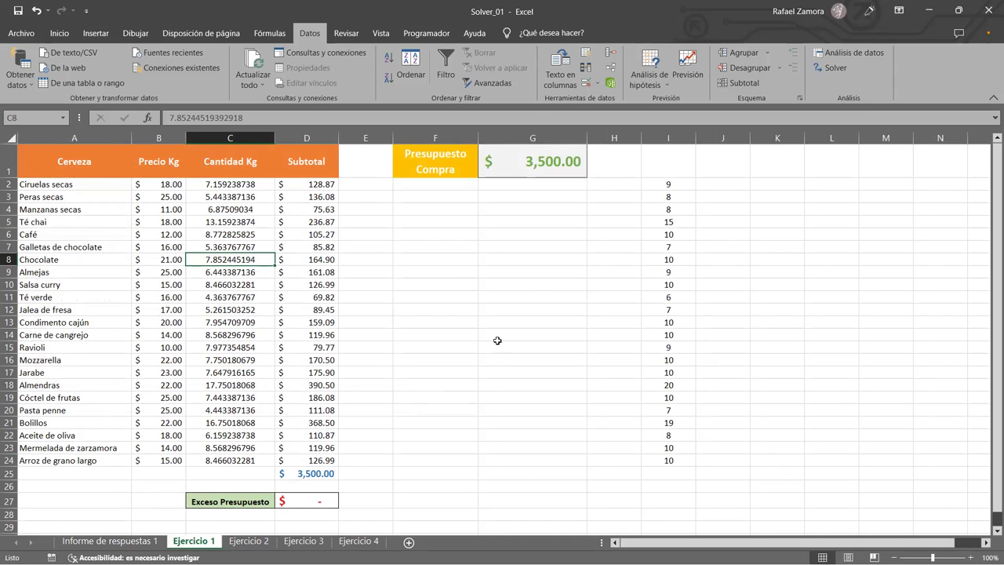
left_click(245, 226)
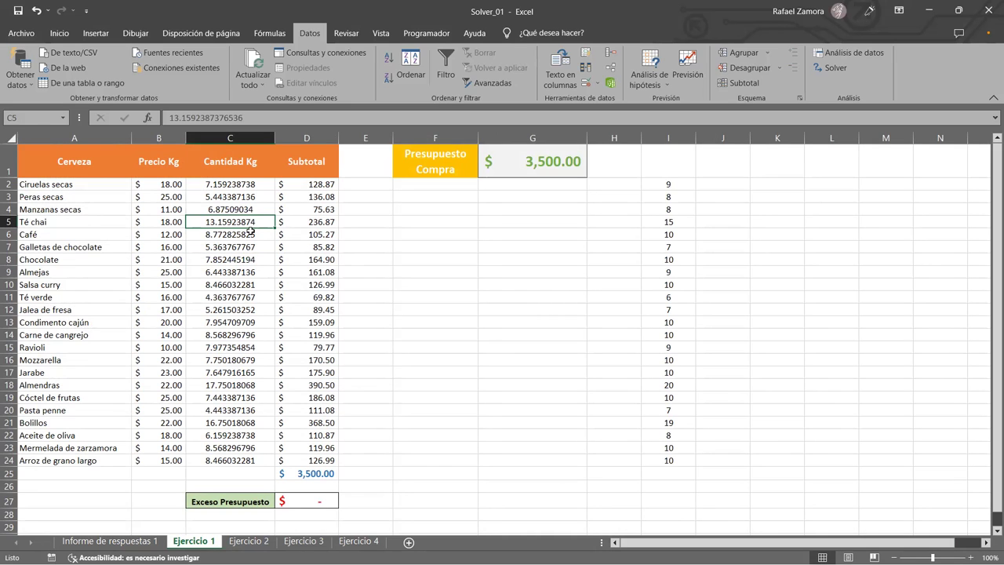
left_click(246, 541)
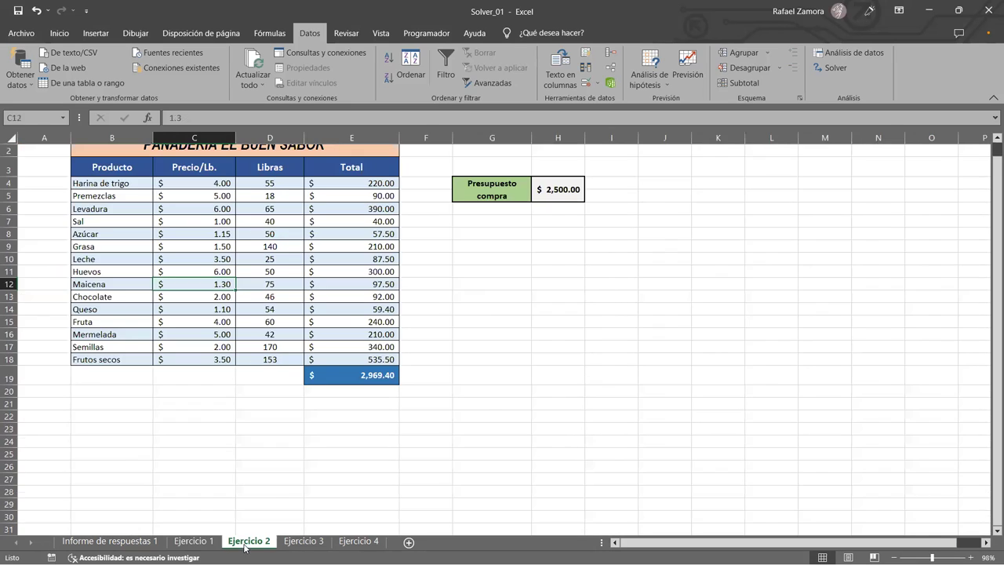
left_click(303, 541)
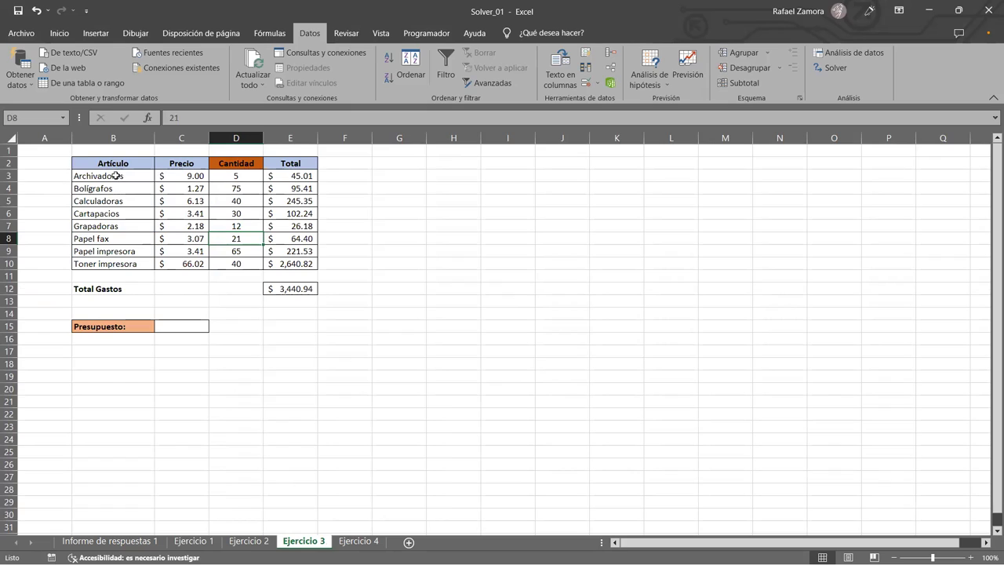
left_click(241, 177)
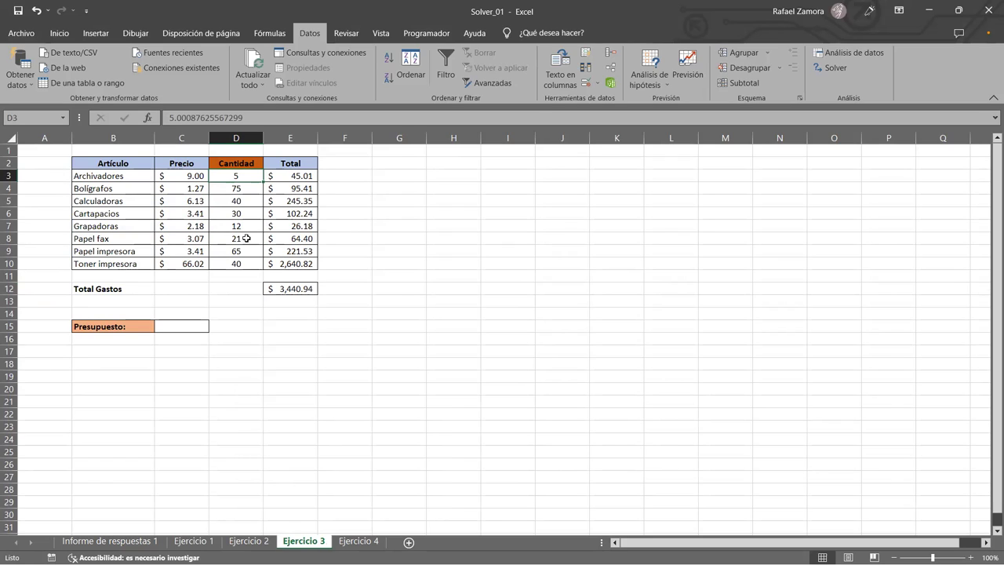
Step: Back on Ejercicio 1, check the Manzanas secas and Ciruelas secas quantities, glancing at Ejercicio 2
left_click(192, 541)
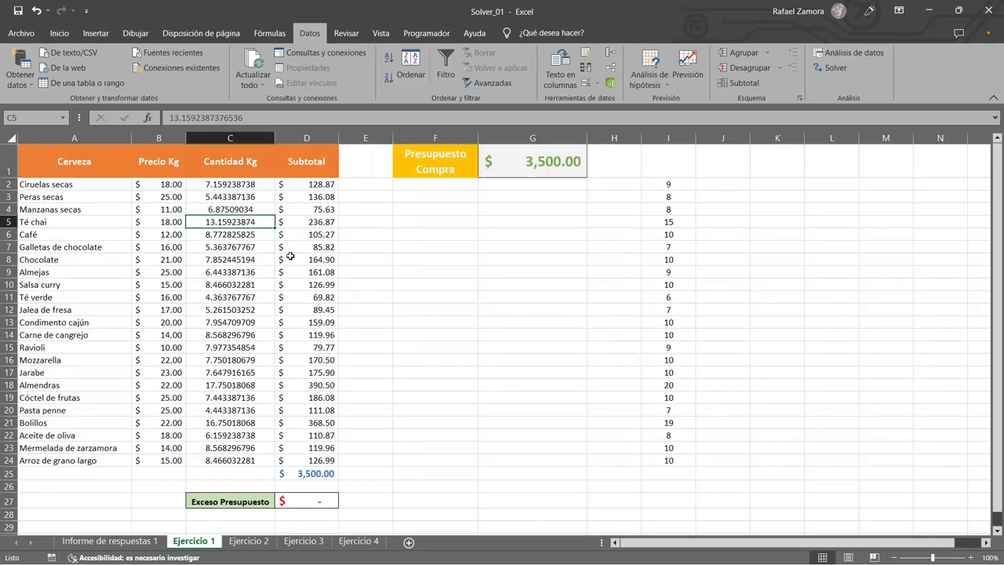
left_click(254, 210)
left_click(242, 182)
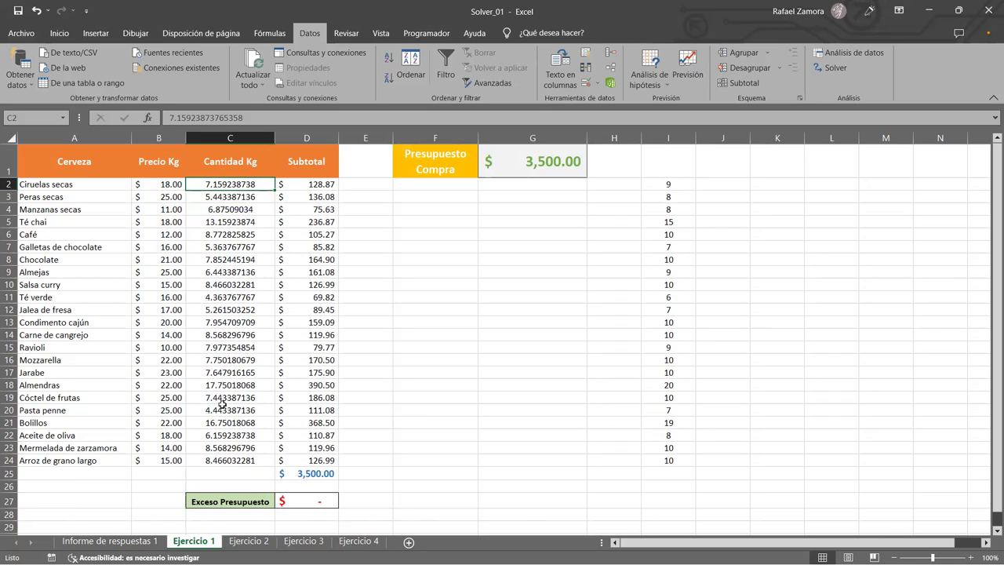
left_click(249, 540)
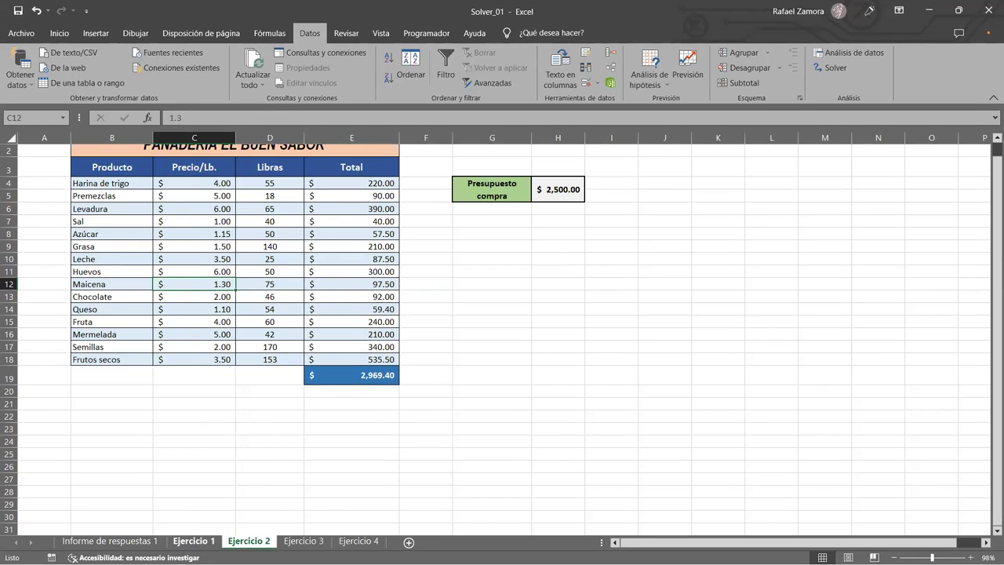
left_click(194, 541)
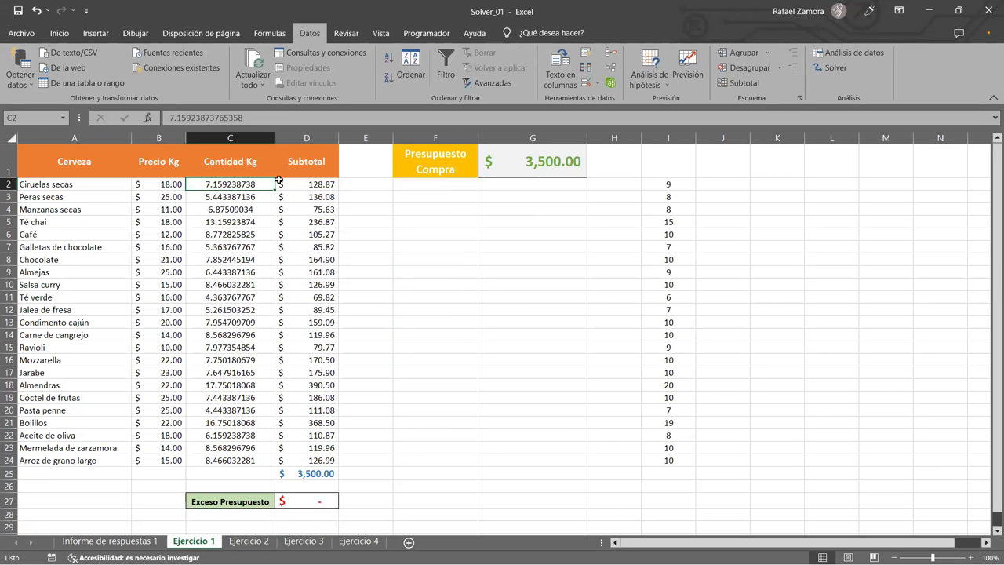